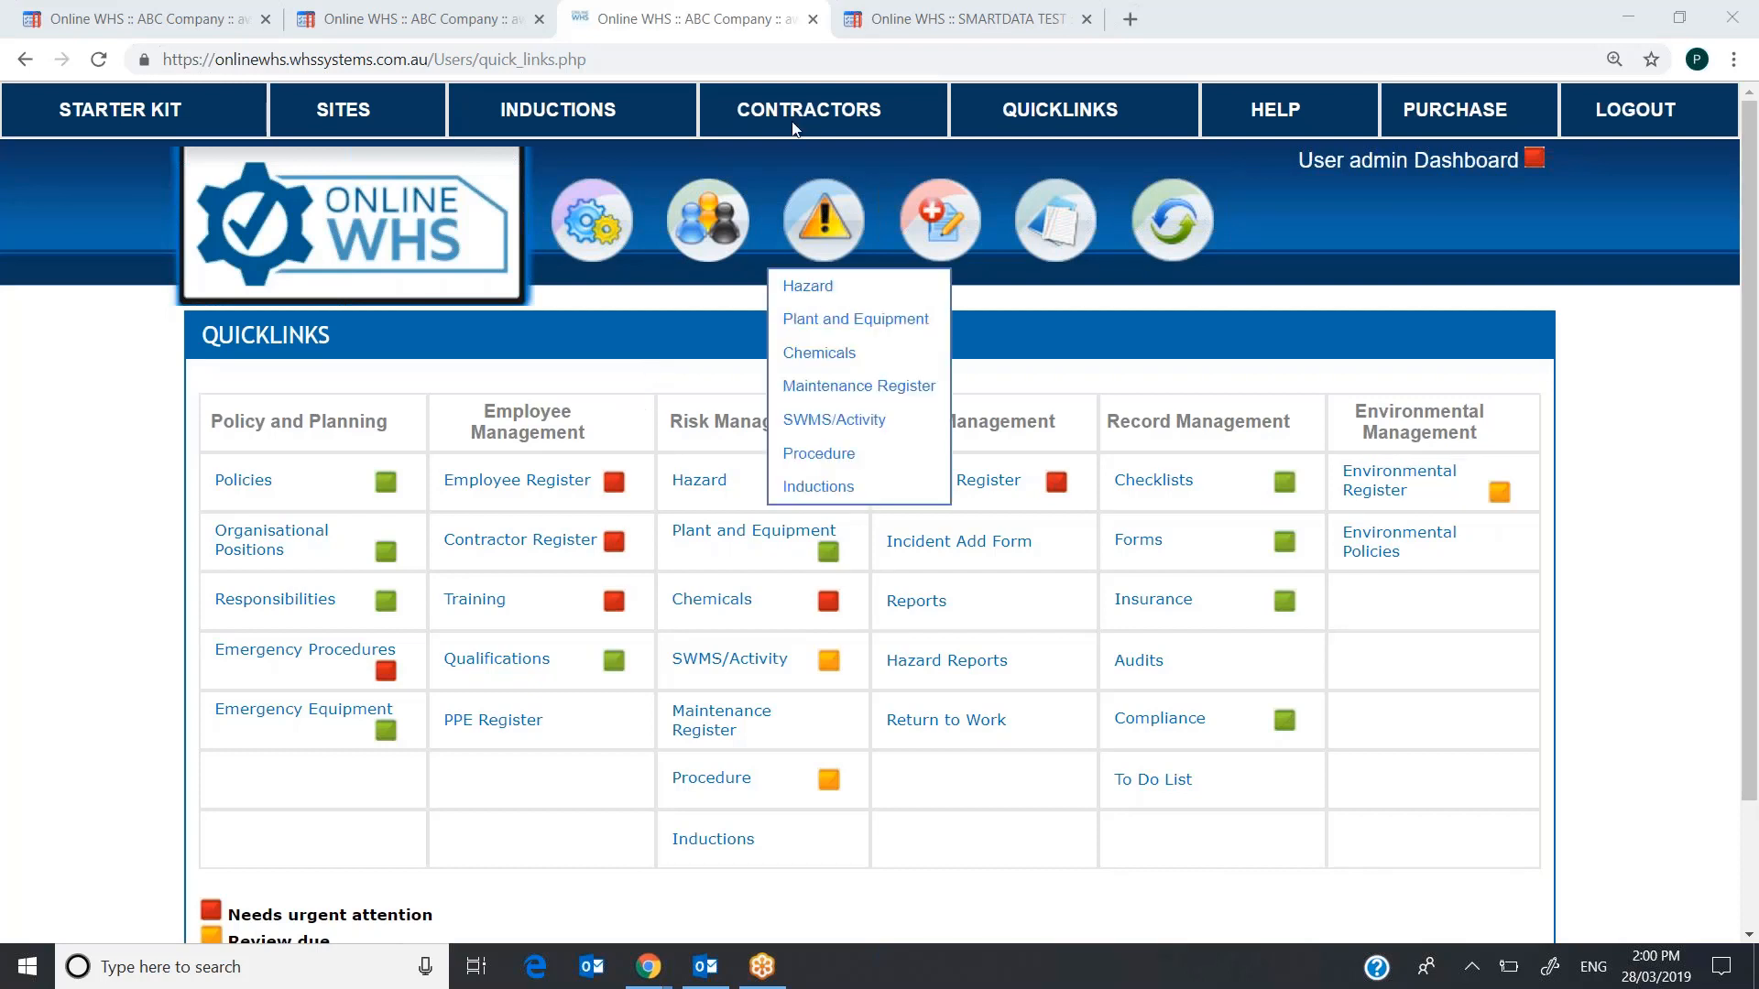
# - Open the Contractor Register and check the signed documents of ABC Contractors
pyautogui.click(476, 543)
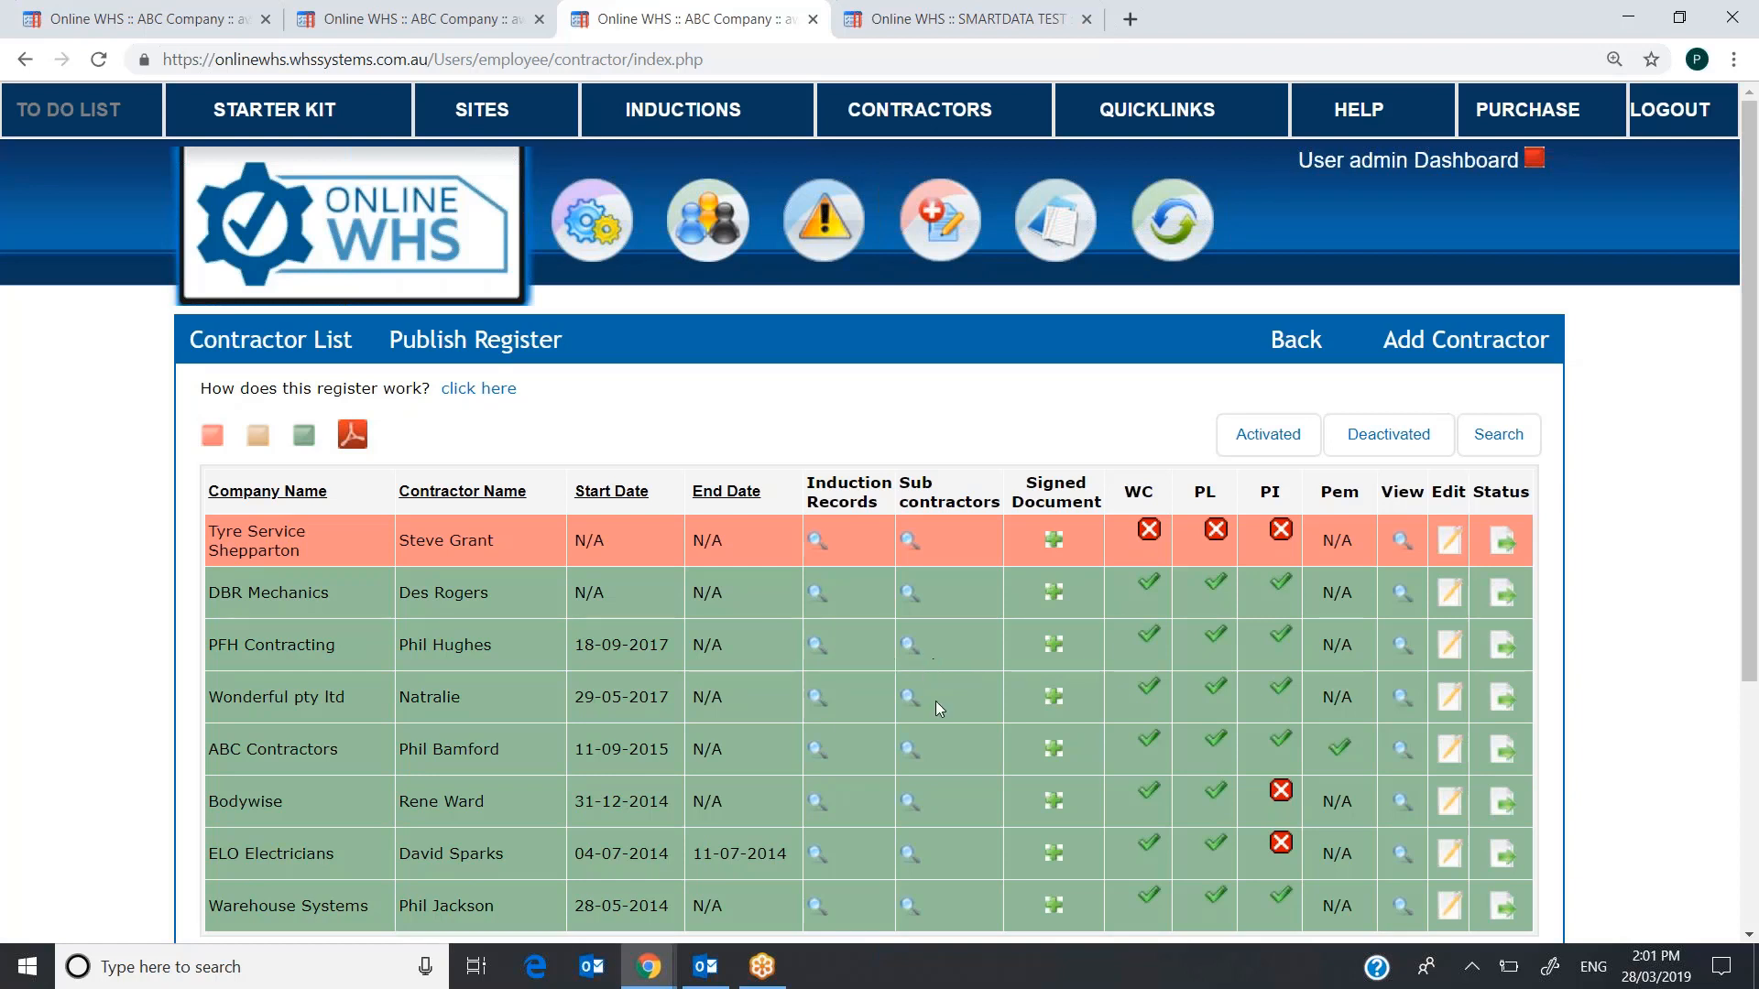
pyautogui.click(1055, 751)
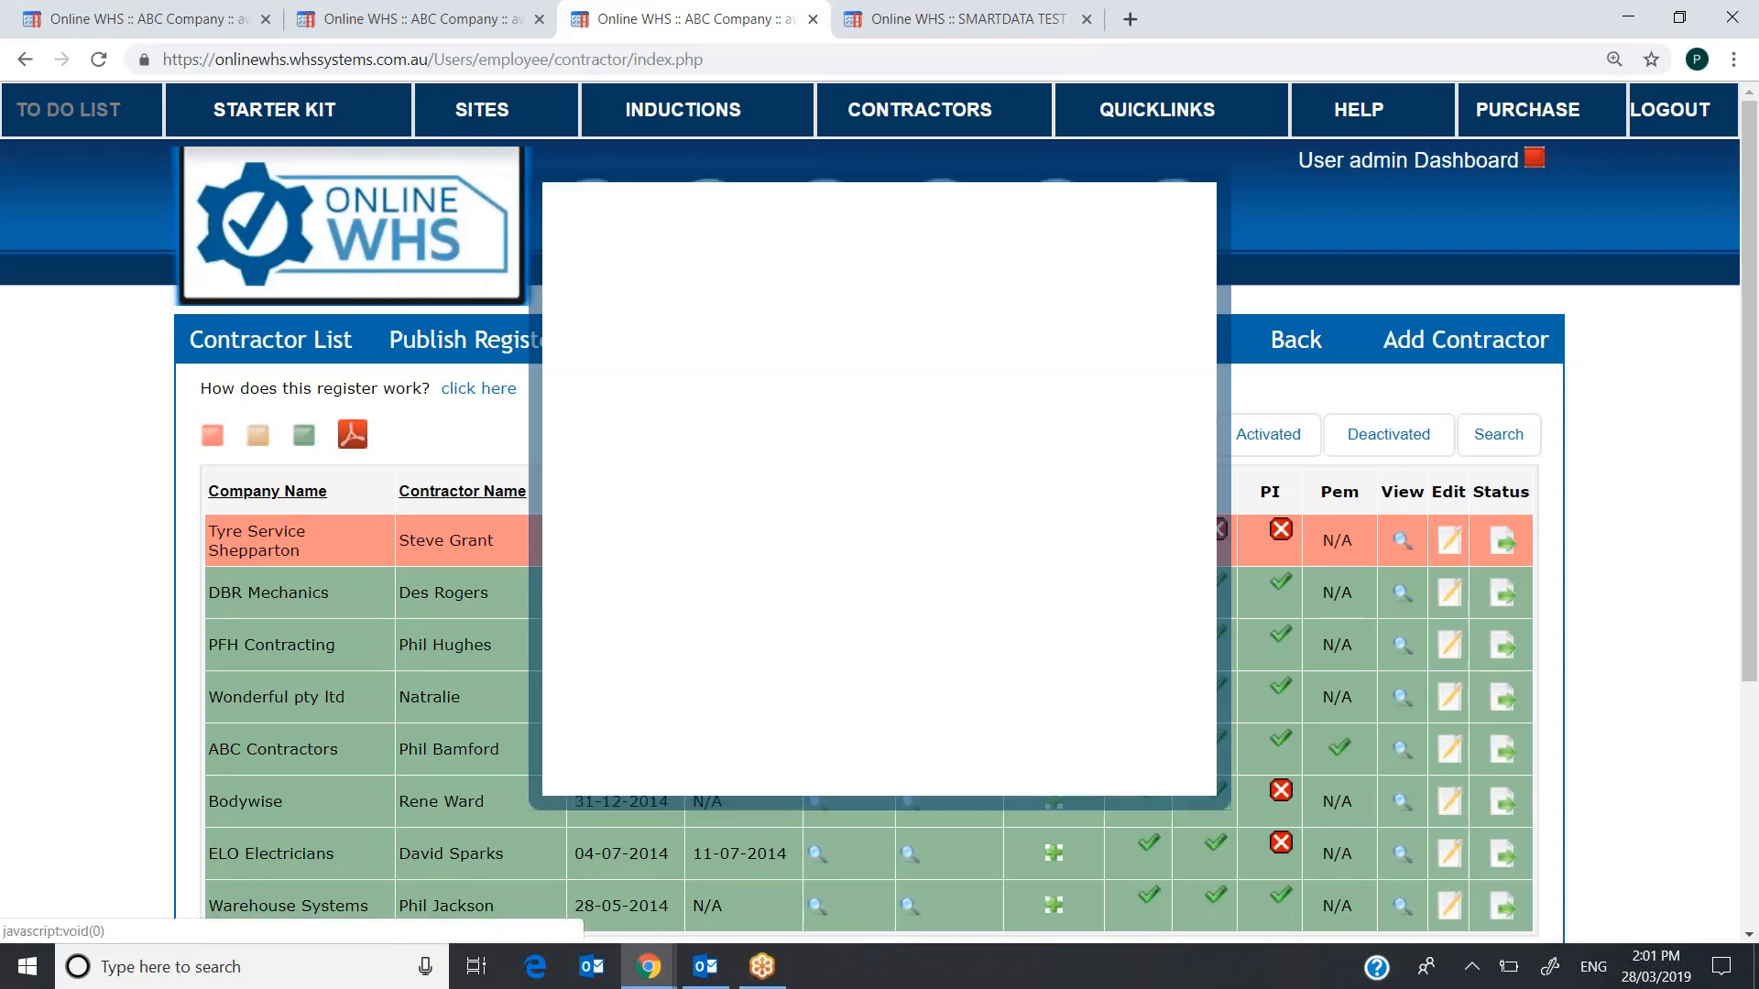
pyautogui.click(1187, 769)
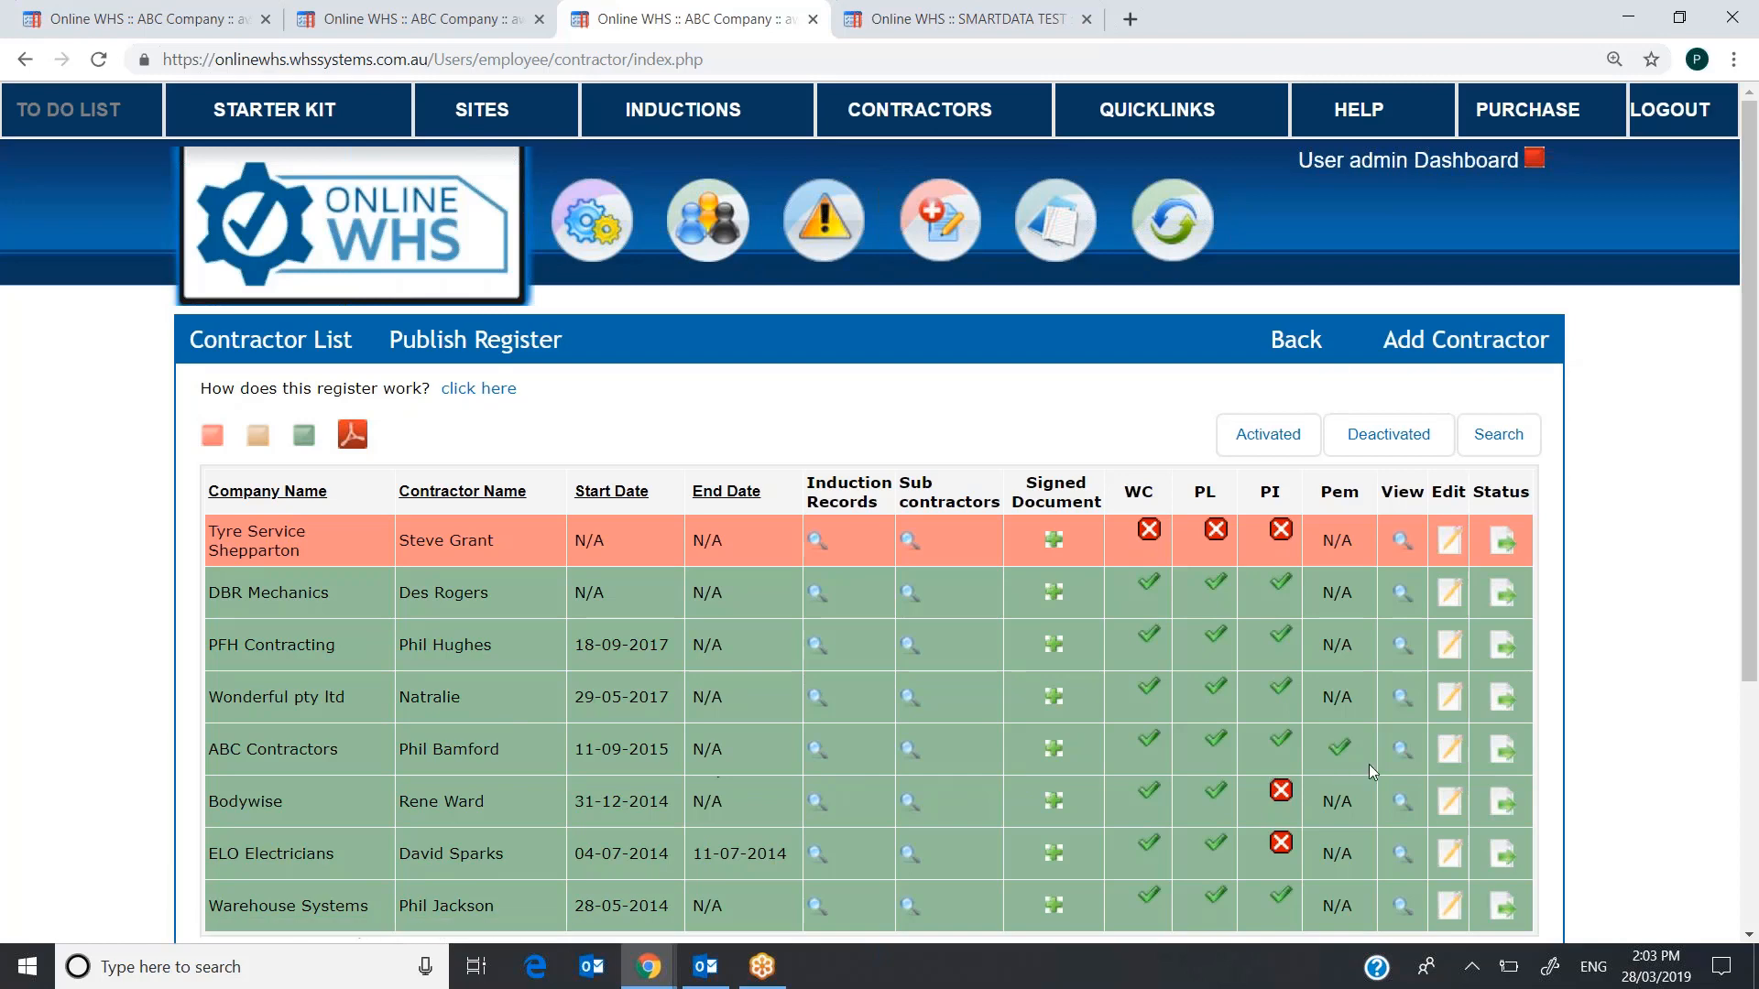
# - Open the ABC Contractors record for editing and go through its details as far as the list of activities
pyautogui.click(1451, 752)
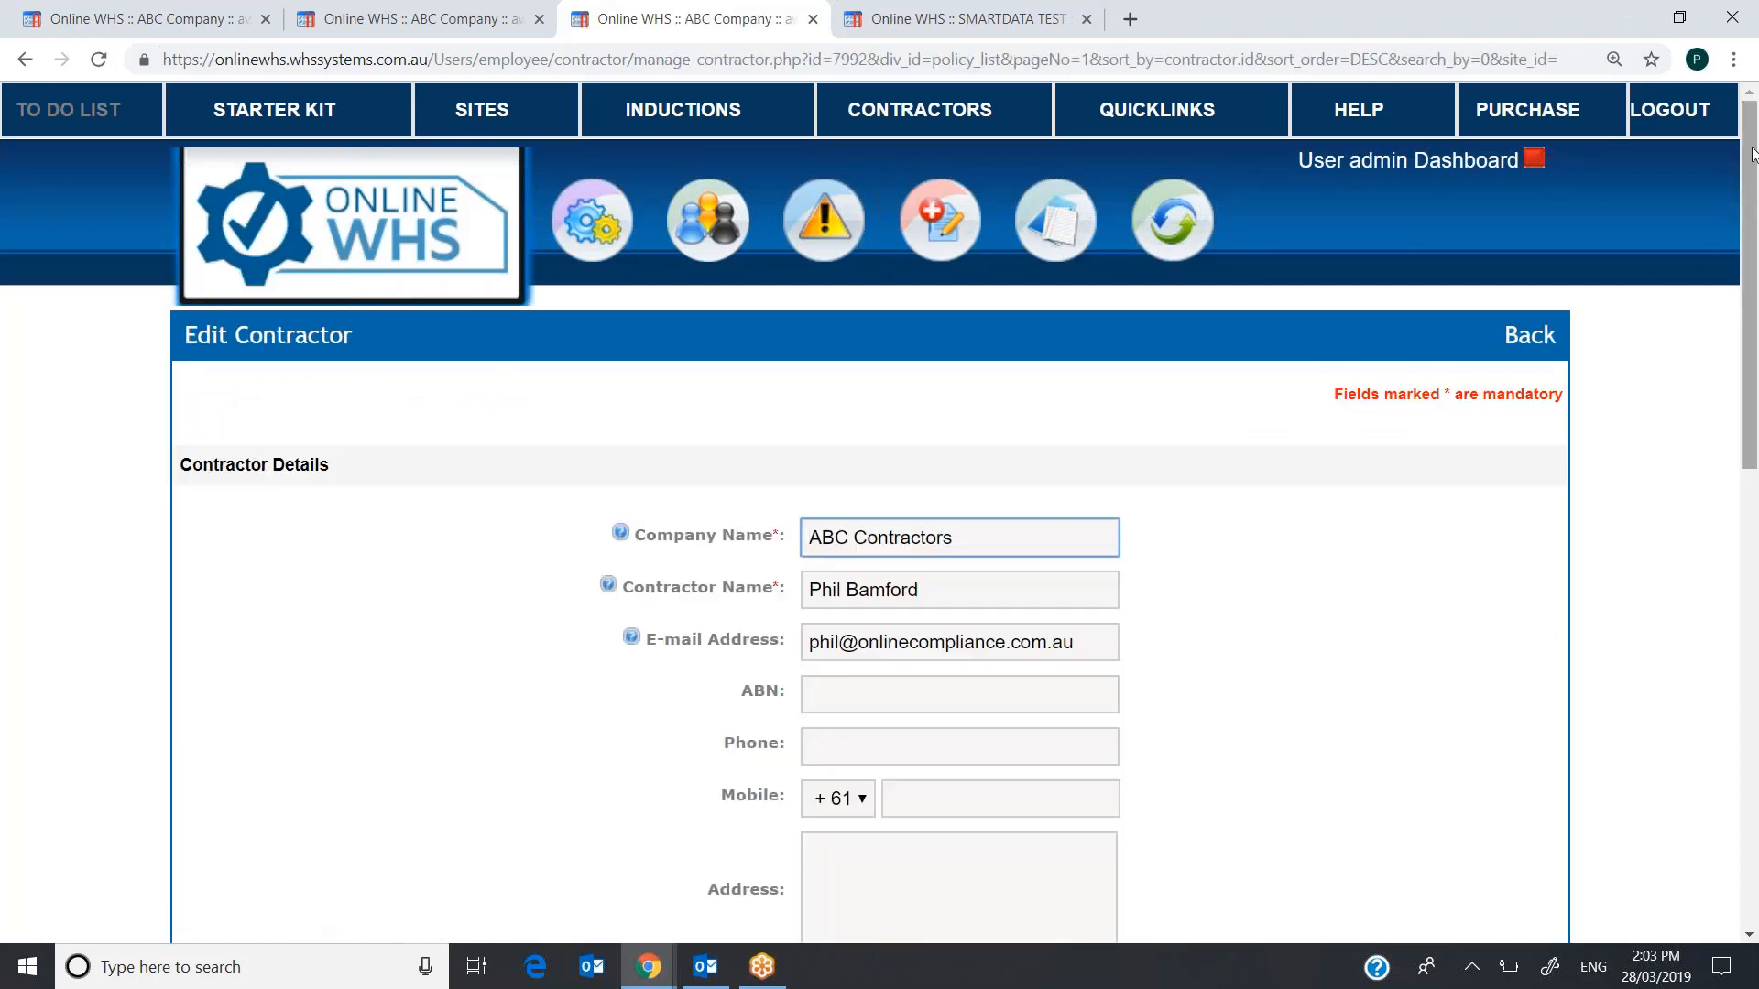
pyautogui.moveTo(1751, 153); pyautogui.dragTo(1753, 323)
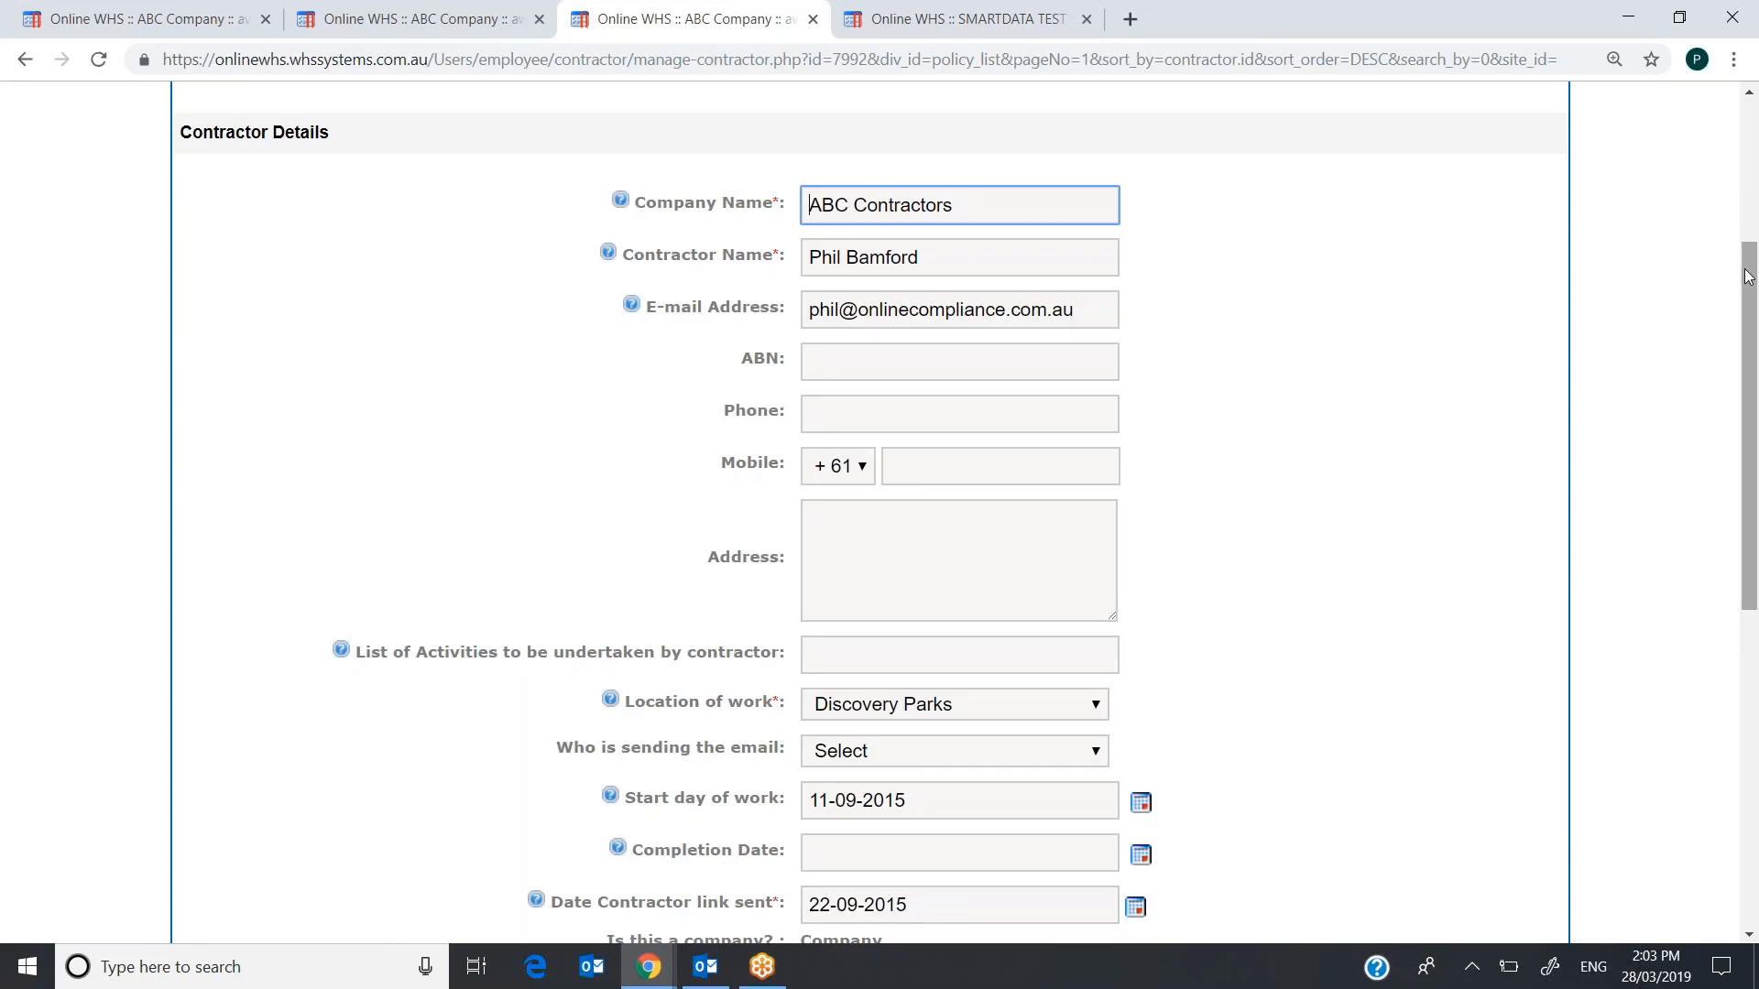
pyautogui.moveTo(1748, 276); pyautogui.dragTo(1739, 381)
pyautogui.scroll(-2, 1739, 381)
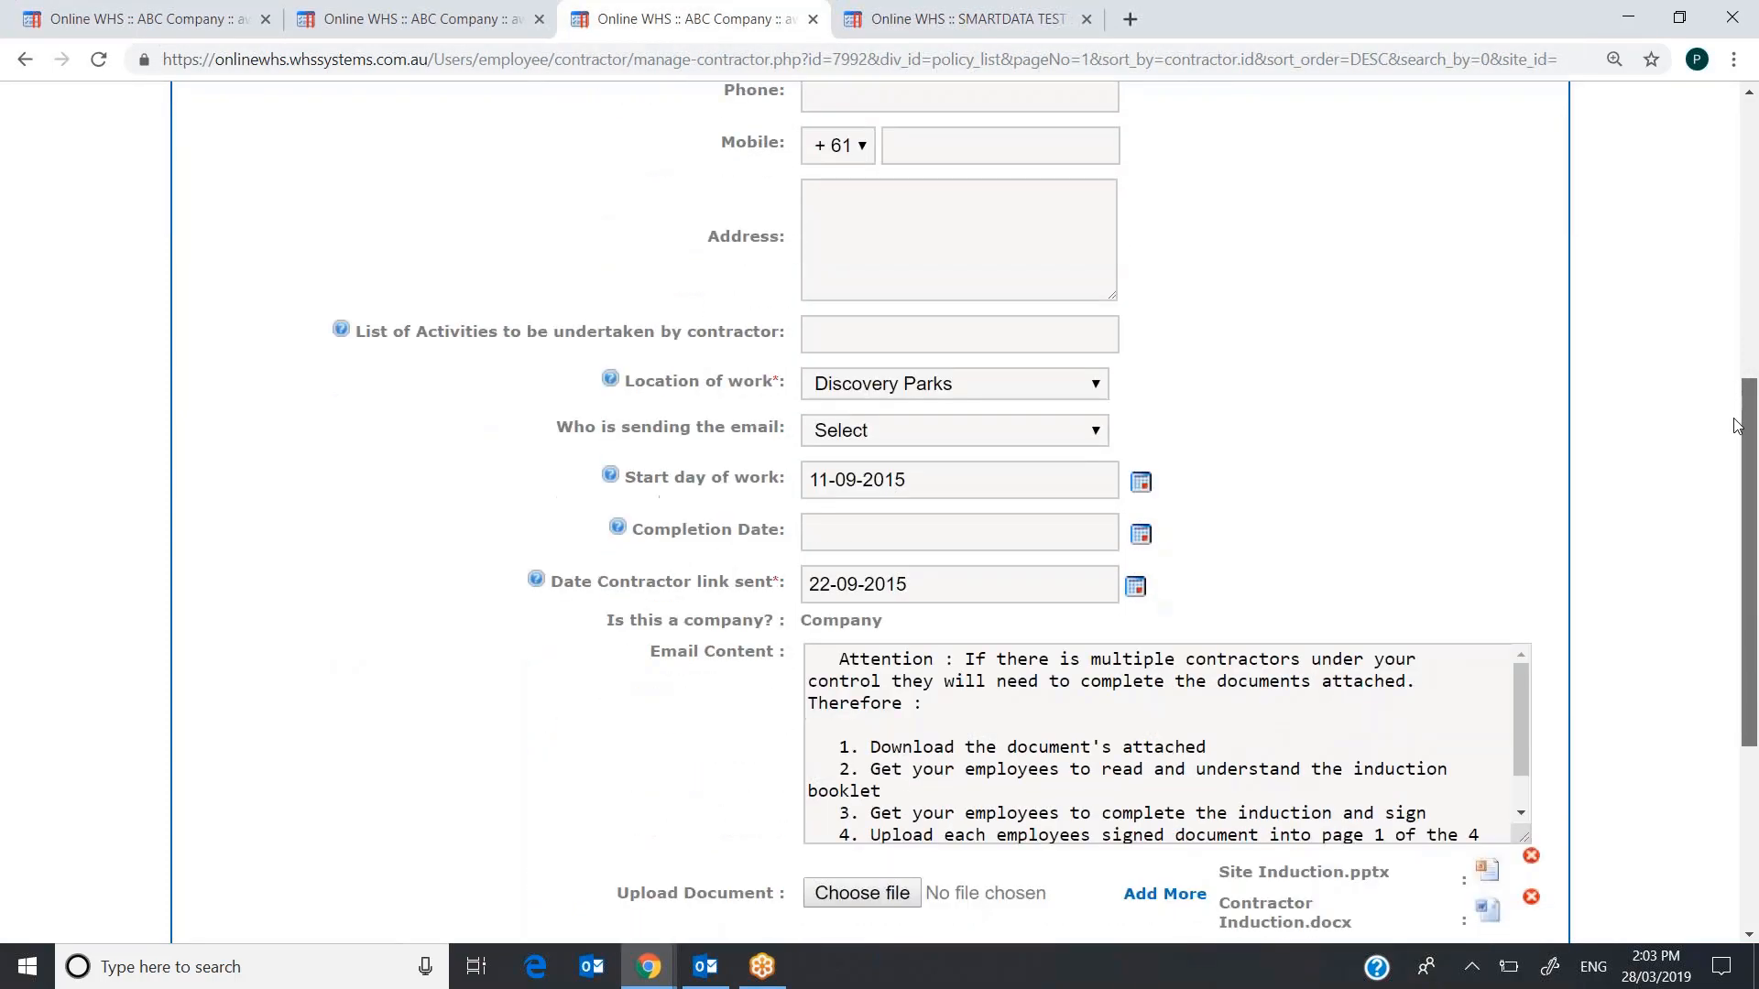
pyautogui.click(980, 306)
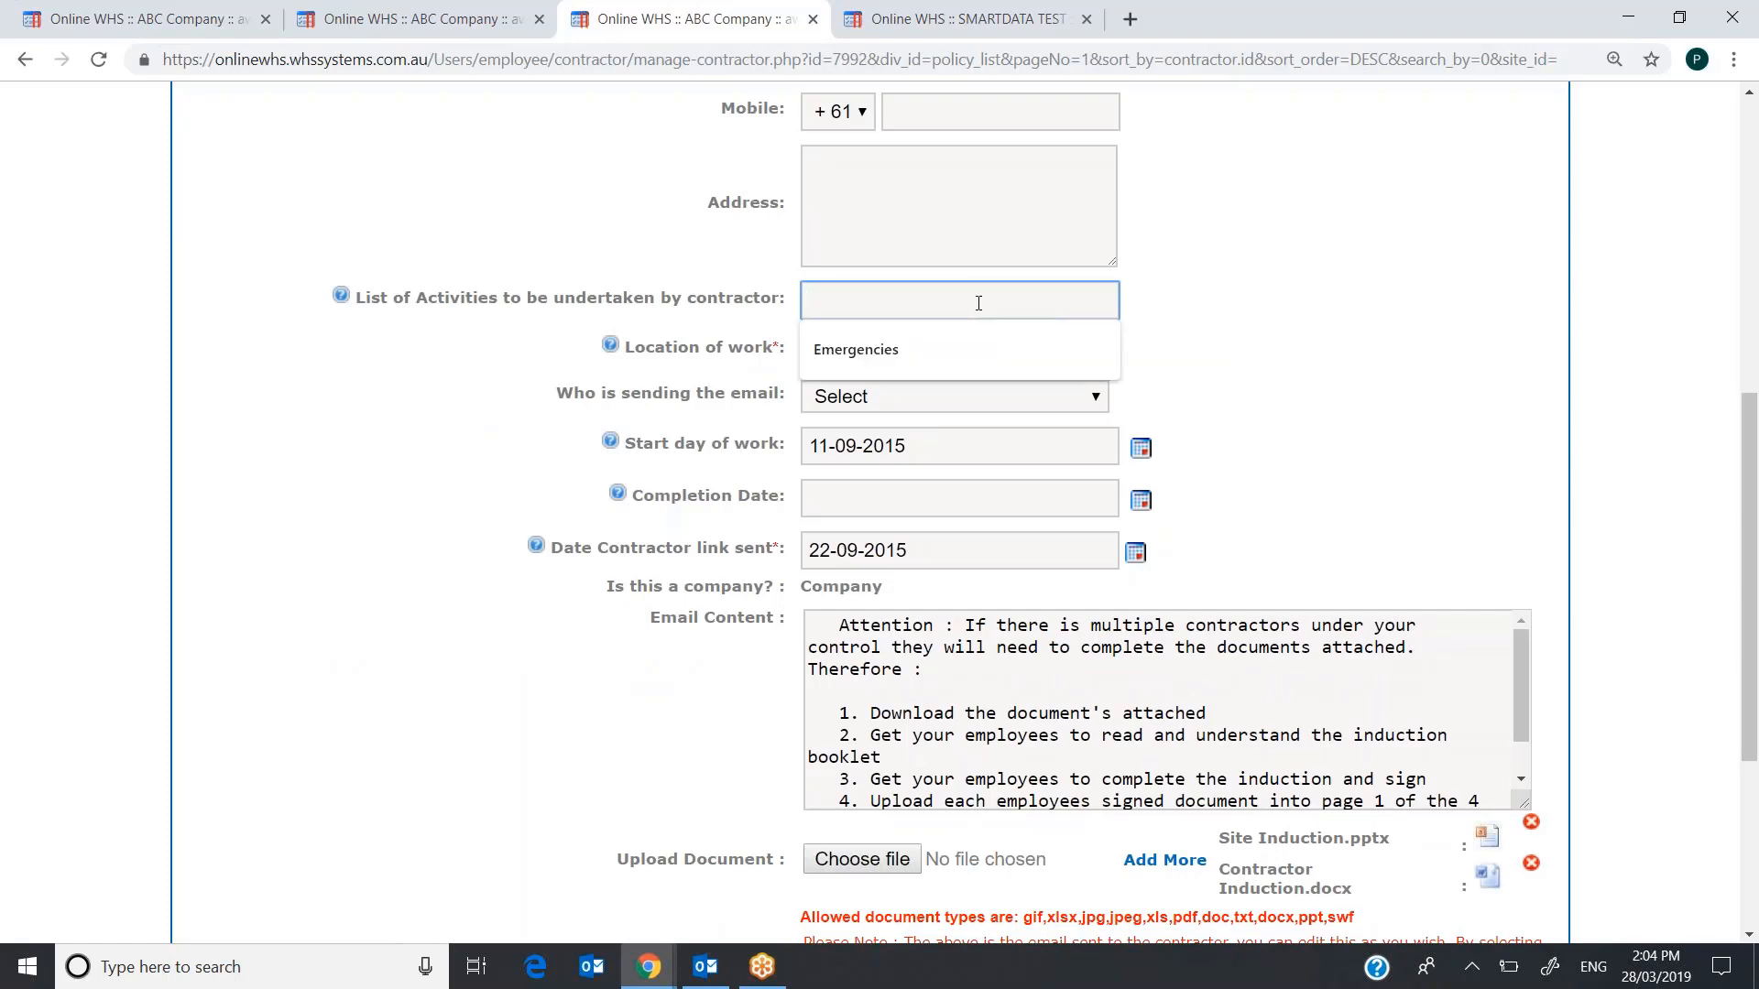
pyautogui.click(1207, 348)
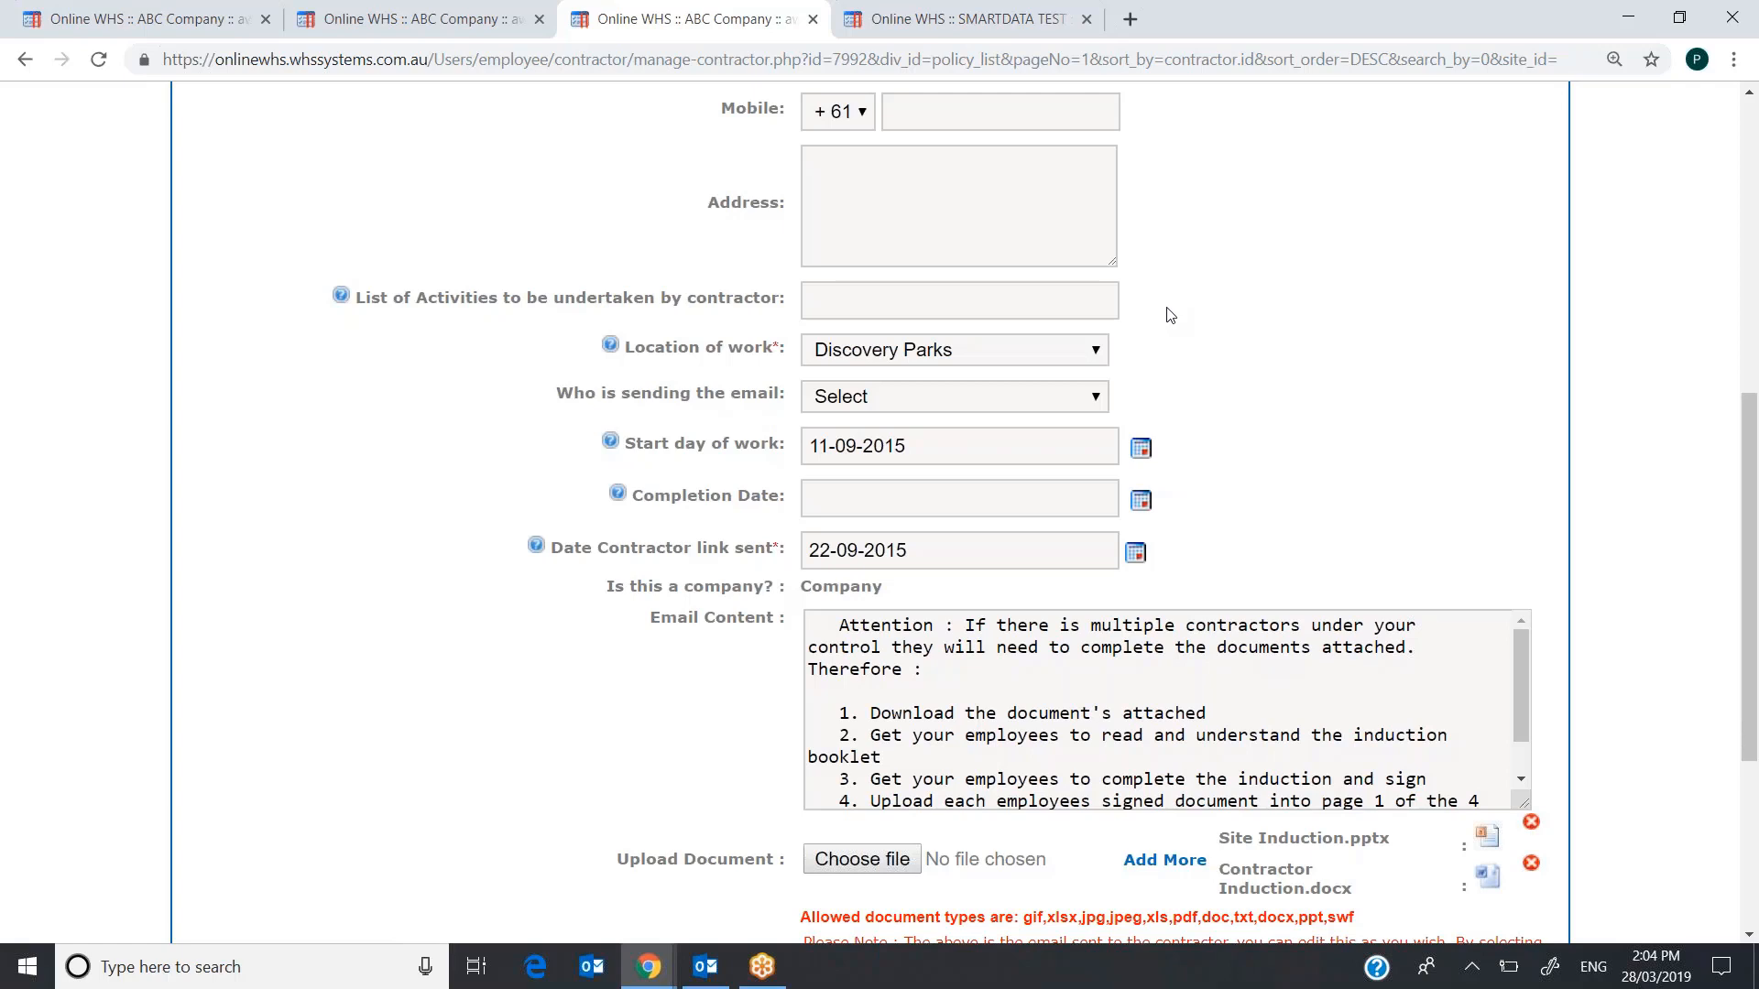
# - Try Maintenance Work as the contractor's location of work and return it to Discovery Parks, twice
pyautogui.click(1084, 353)
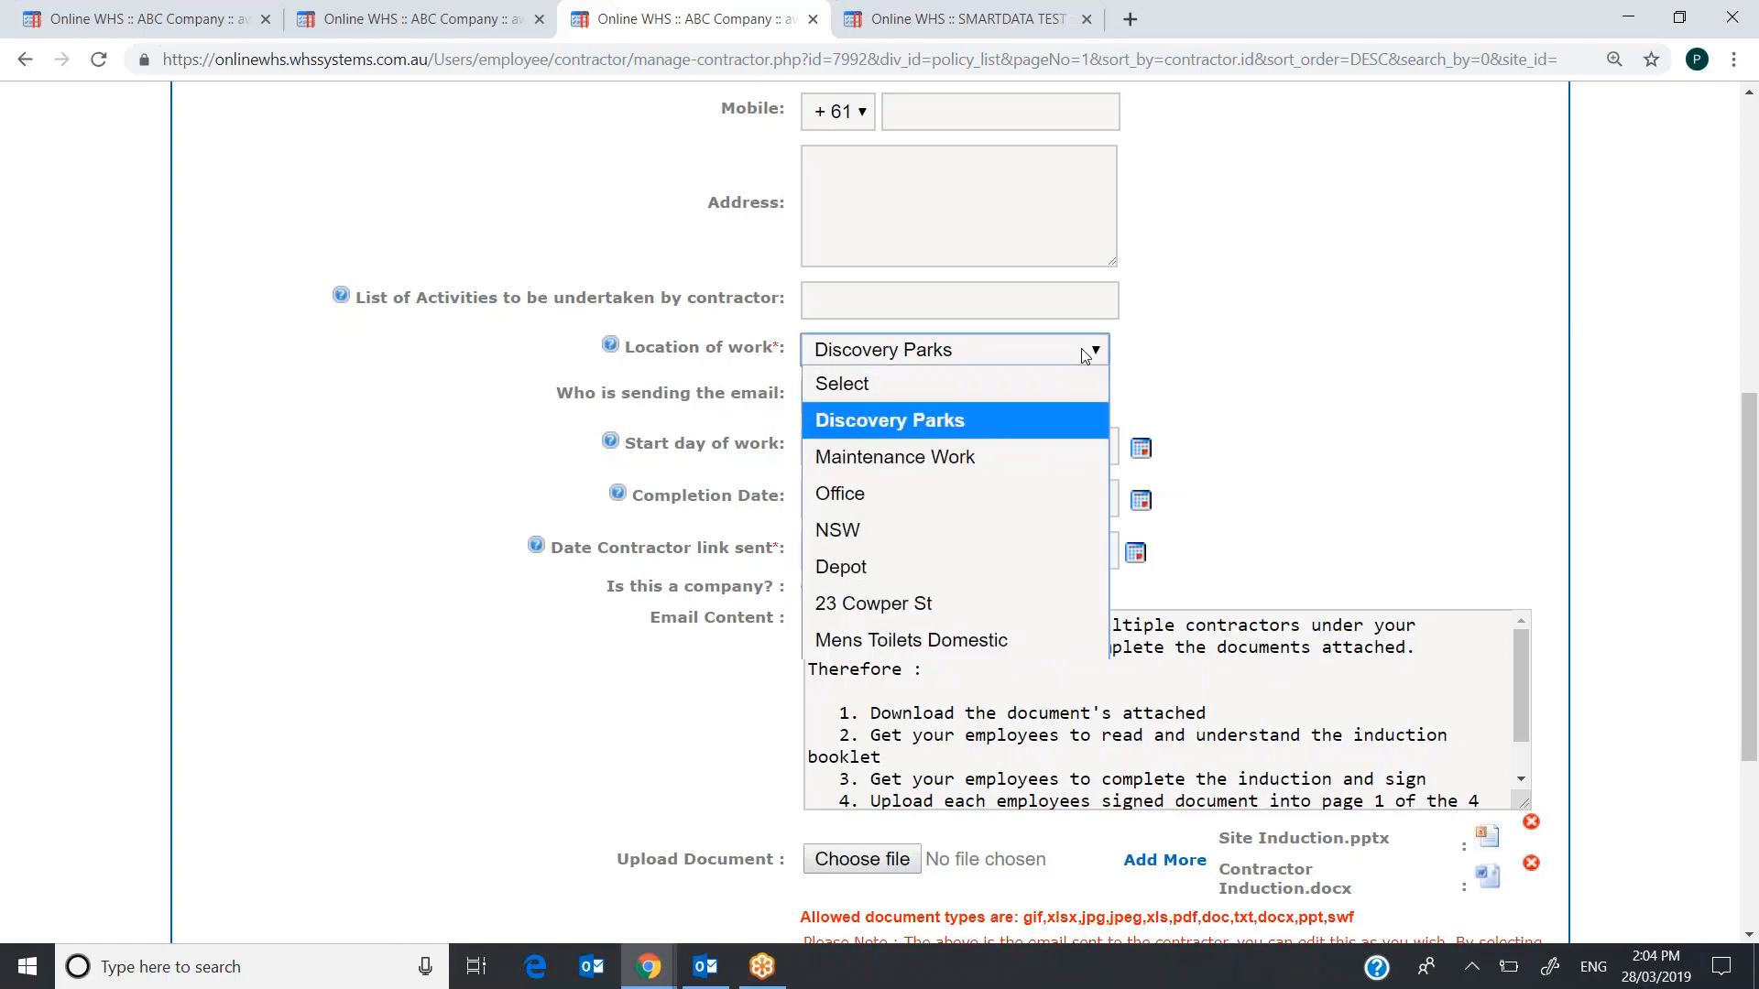
pyautogui.click(861, 457)
pyautogui.click(1014, 352)
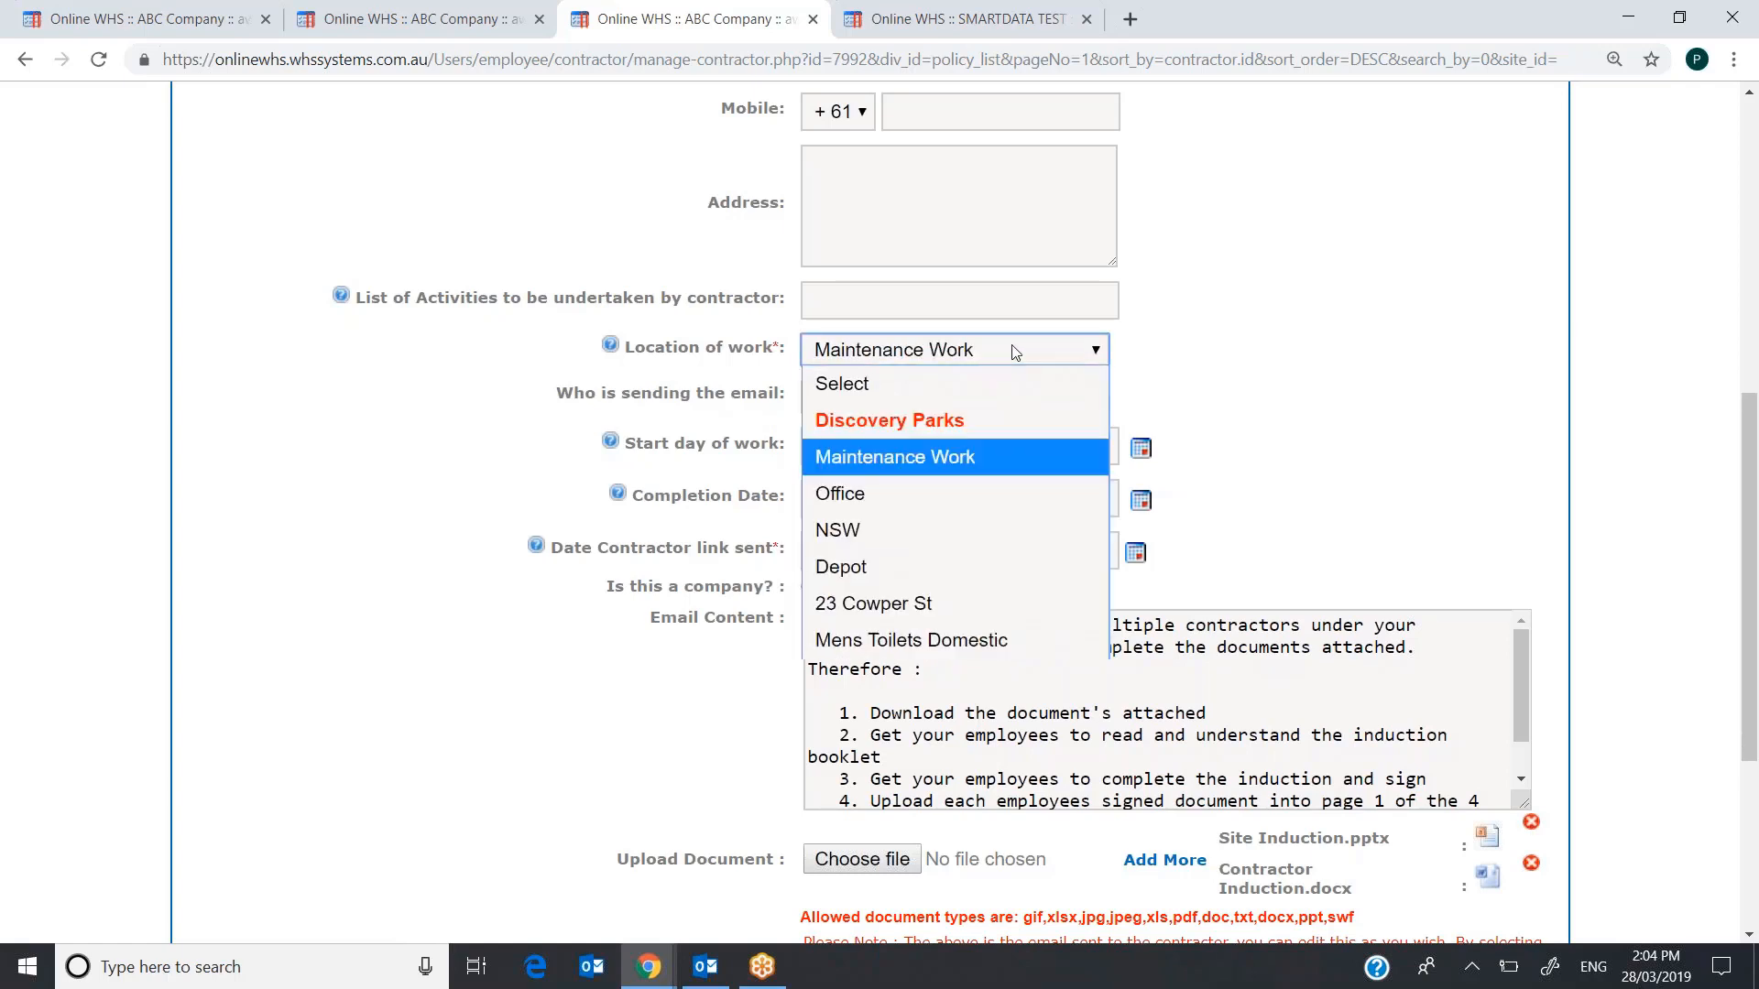
pyautogui.click(959, 418)
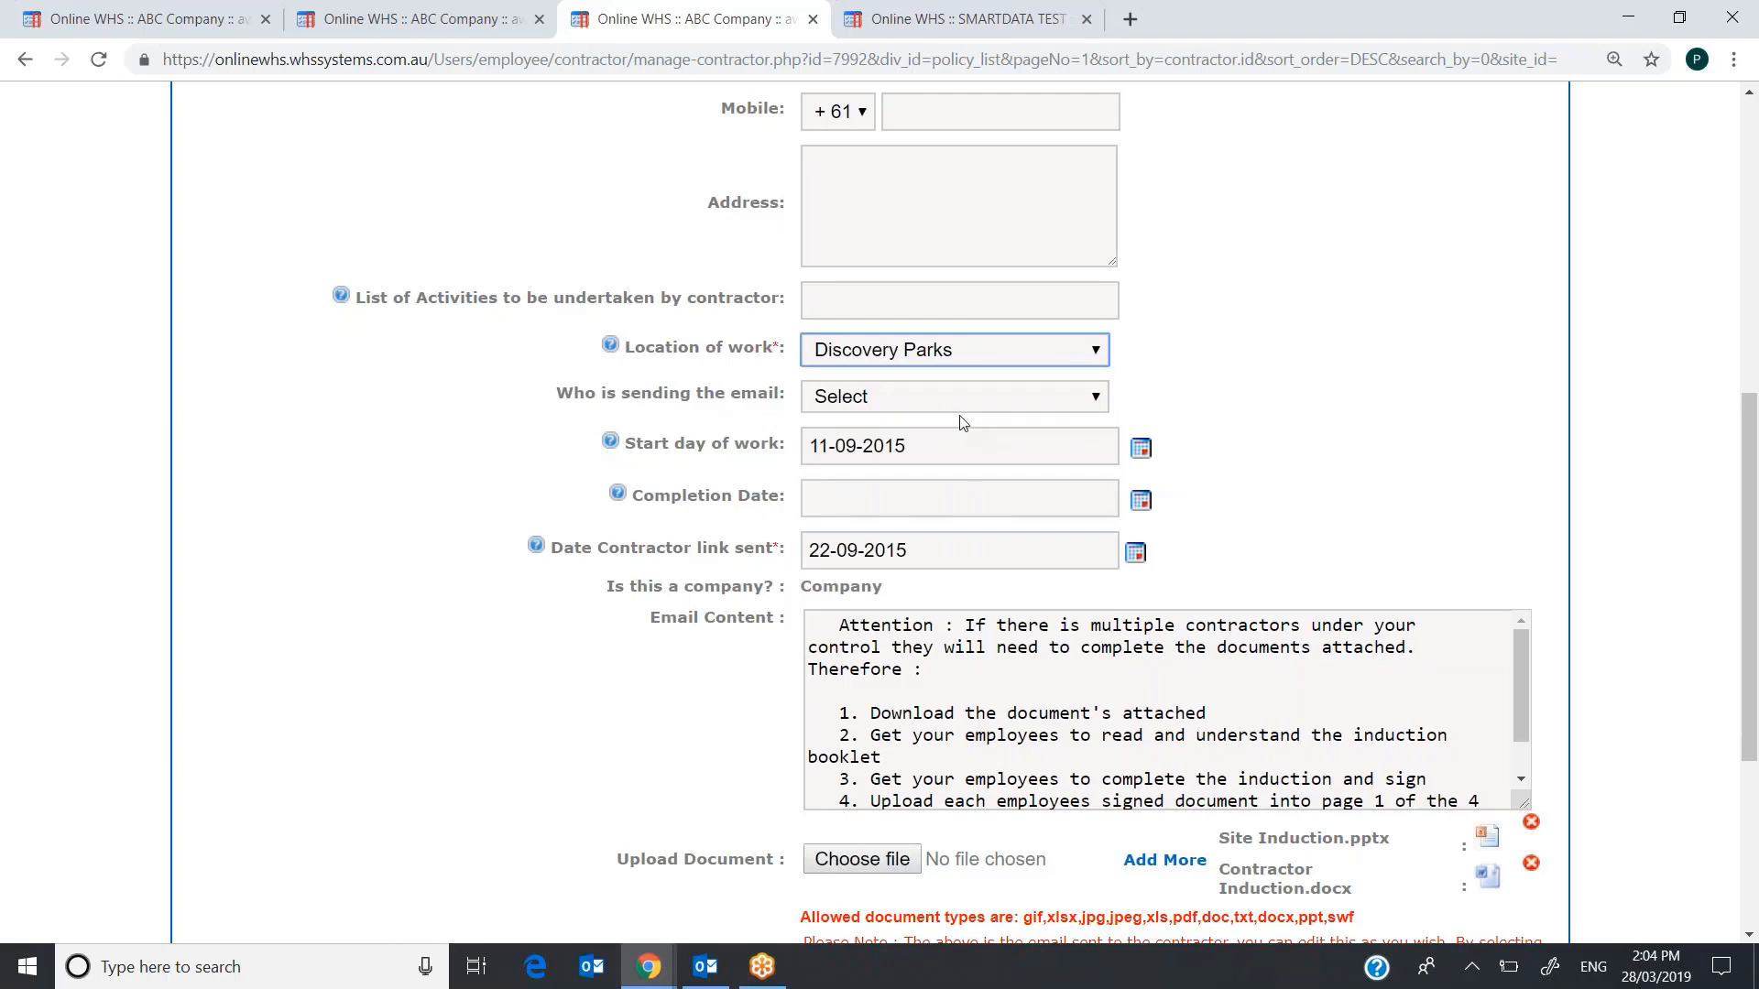
pyautogui.click(1087, 356)
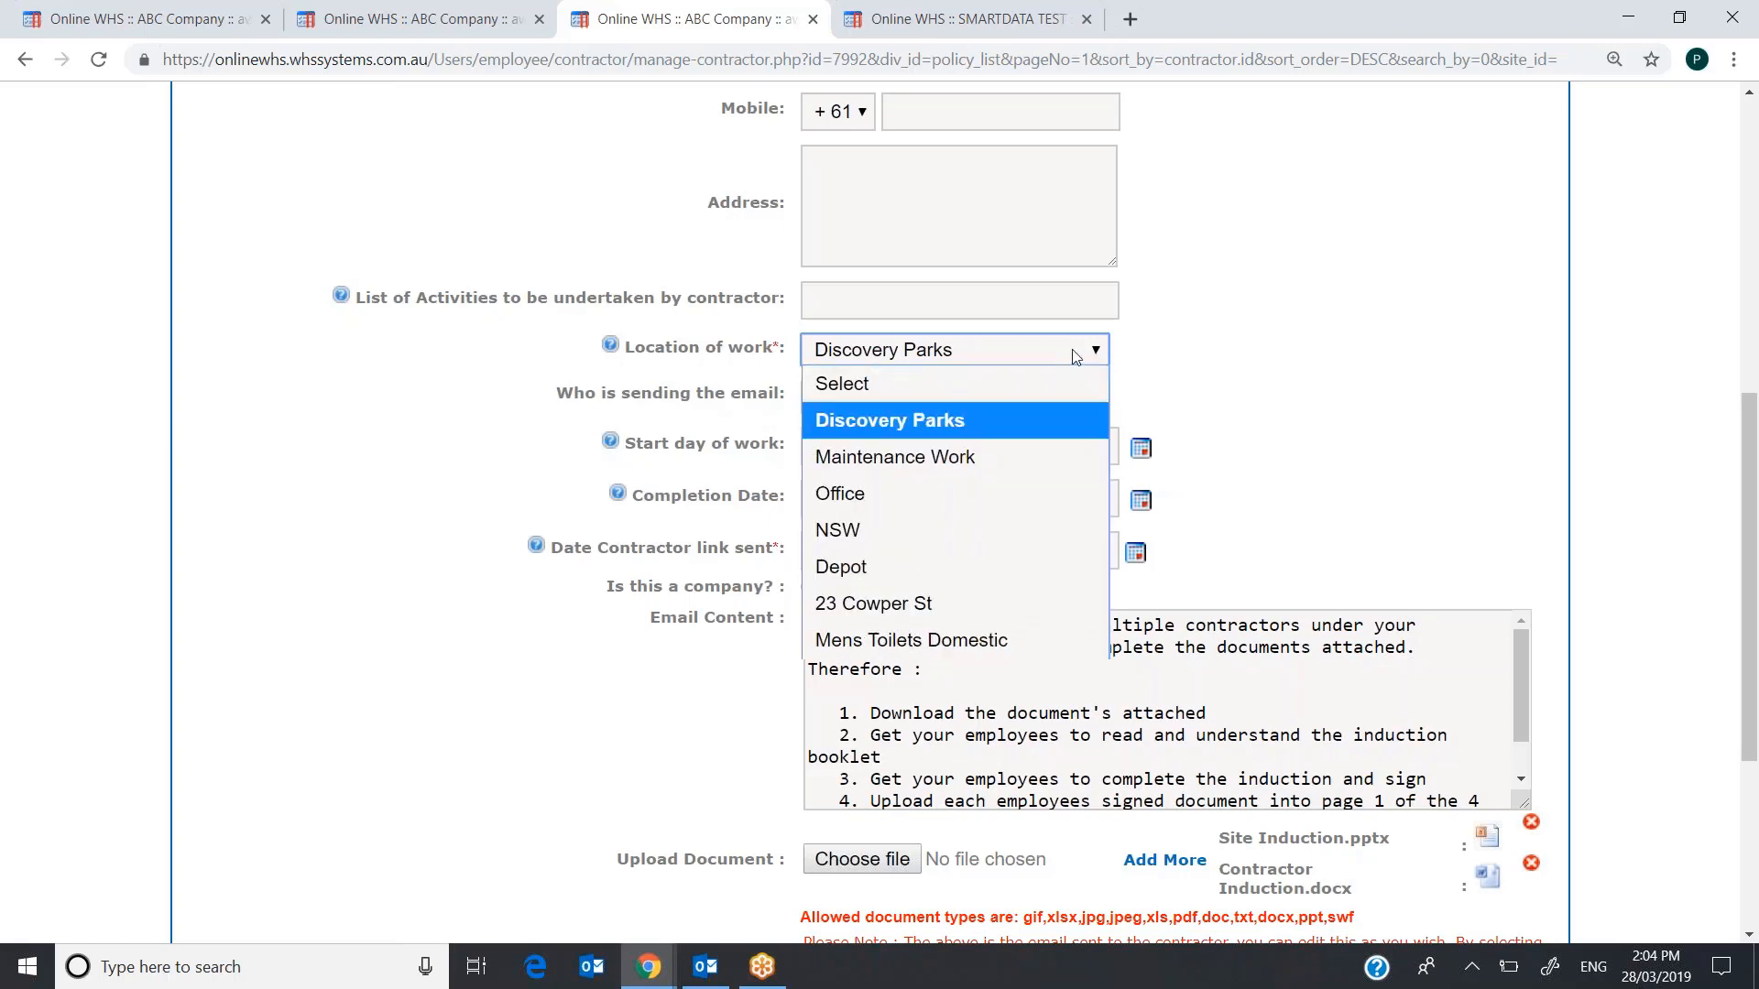
pyautogui.click(948, 461)
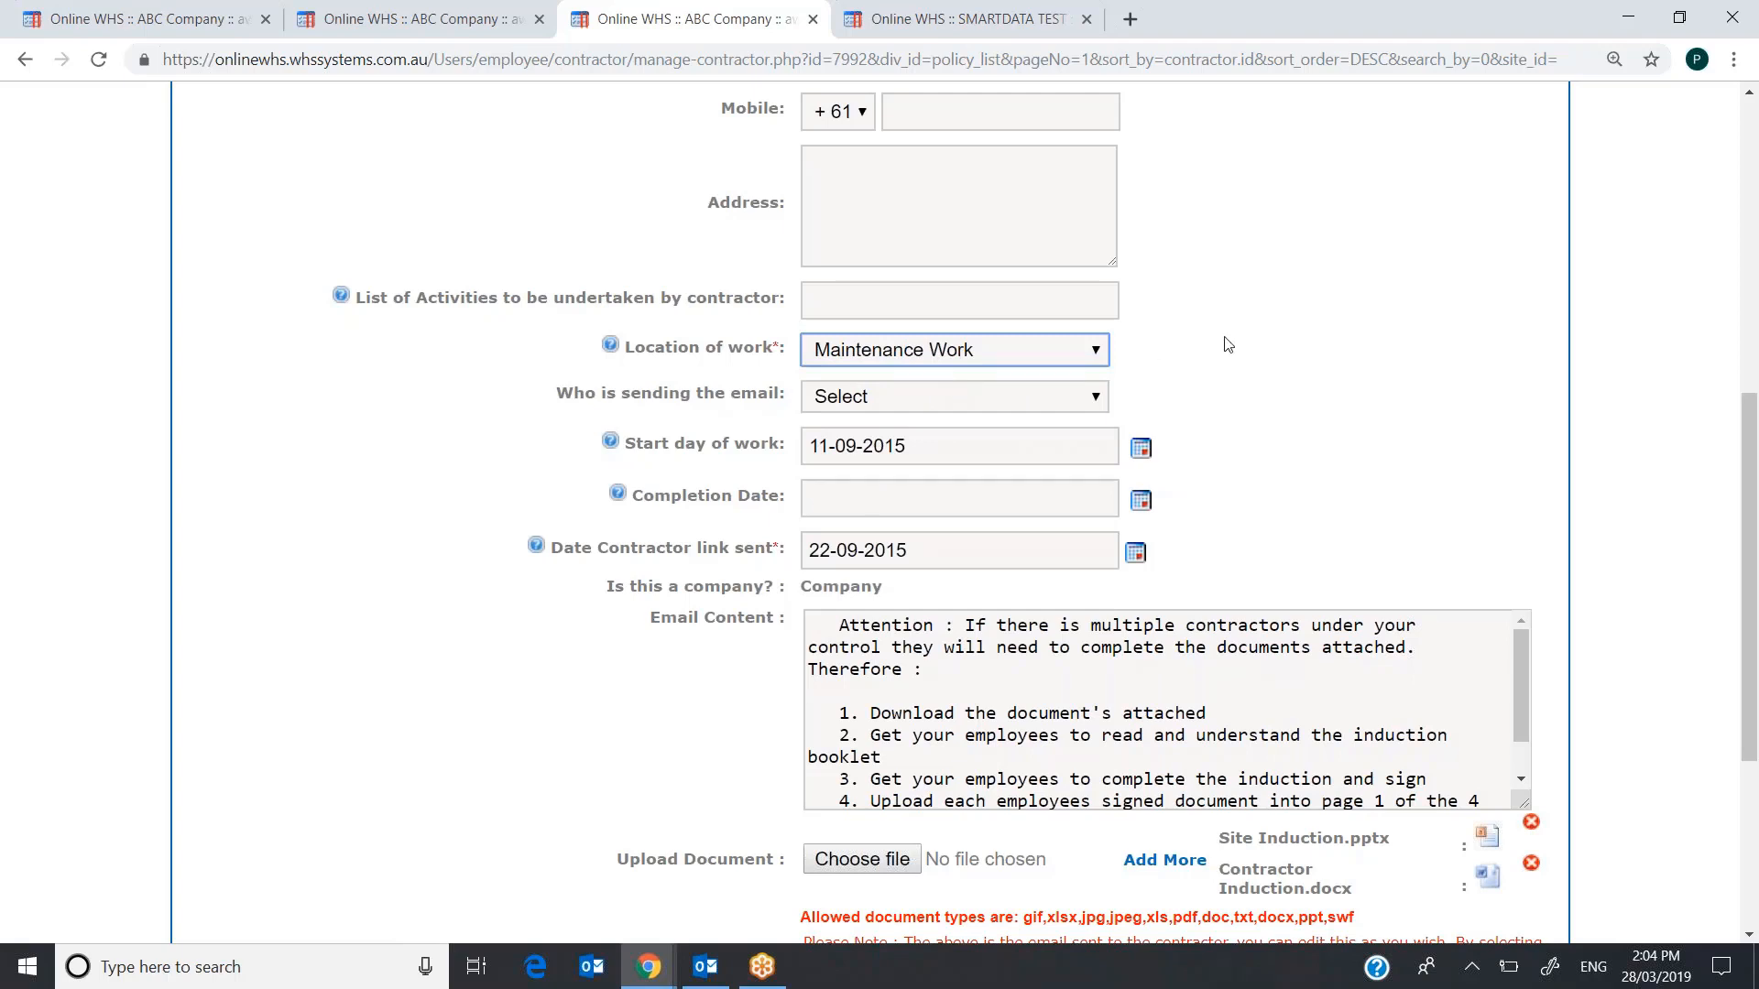
pyautogui.moveTo(1745, 437); pyautogui.dragTo(1745, 147)
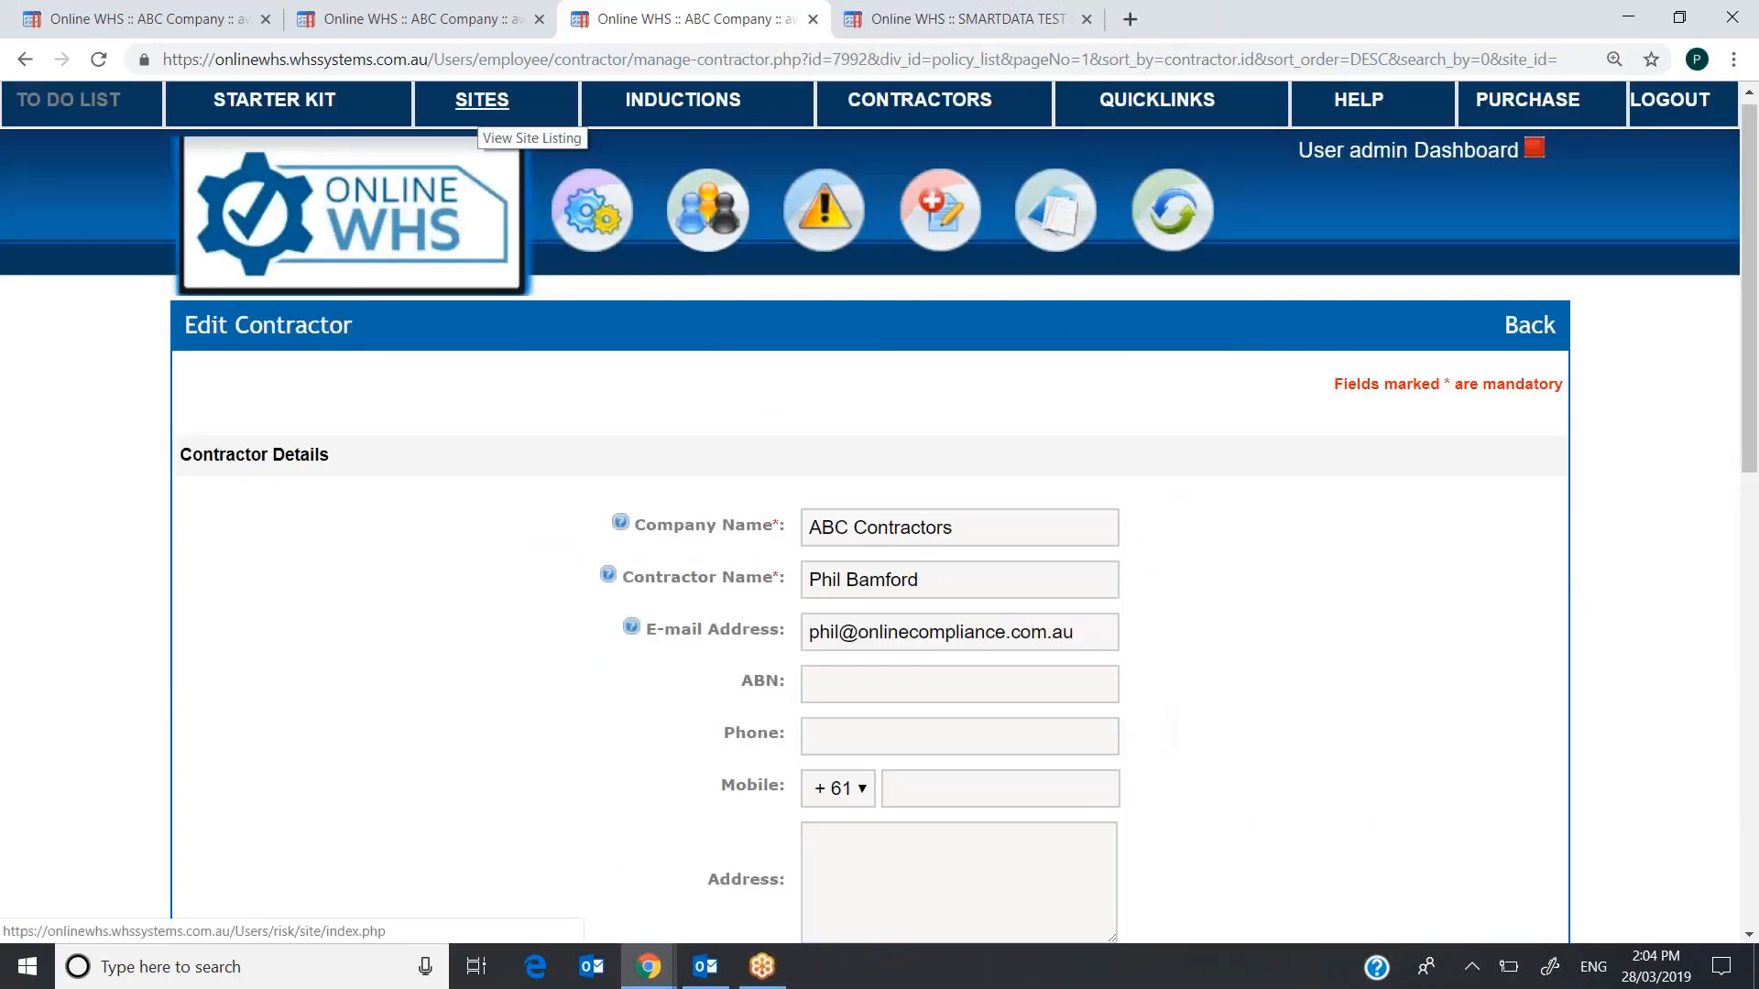
pyautogui.moveTo(1748, 218); pyautogui.dragTo(1747, 499)
pyautogui.click(1097, 370)
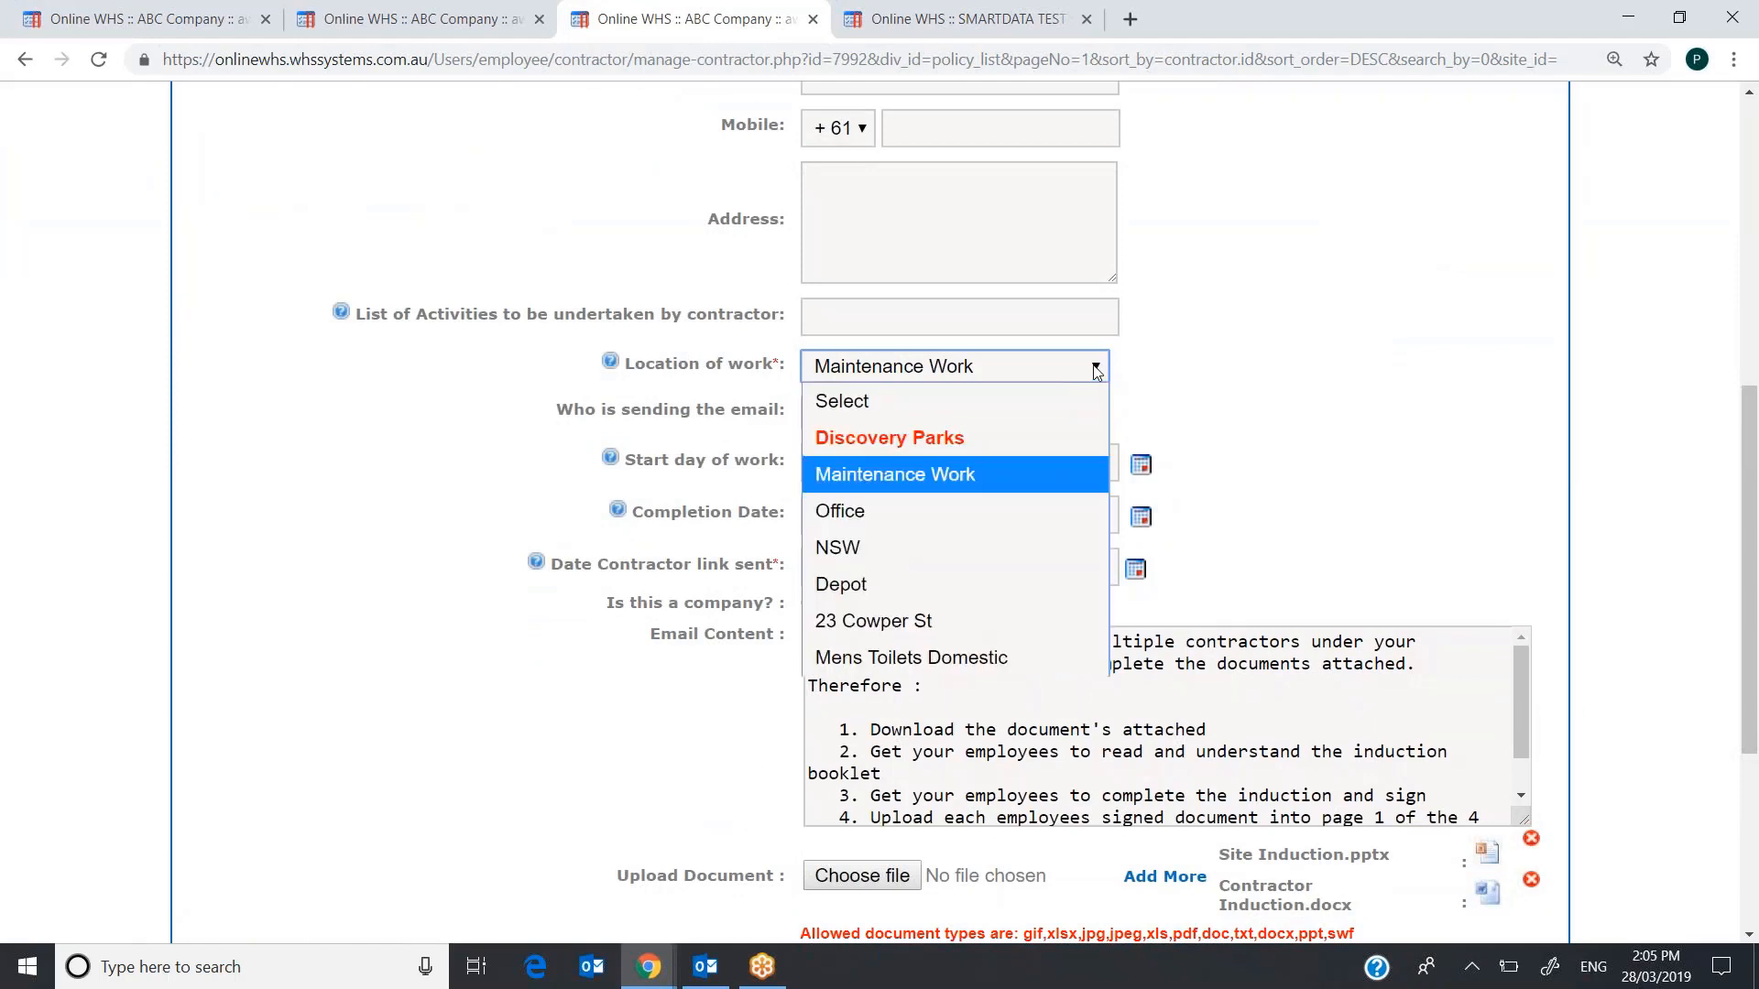
pyautogui.click(967, 440)
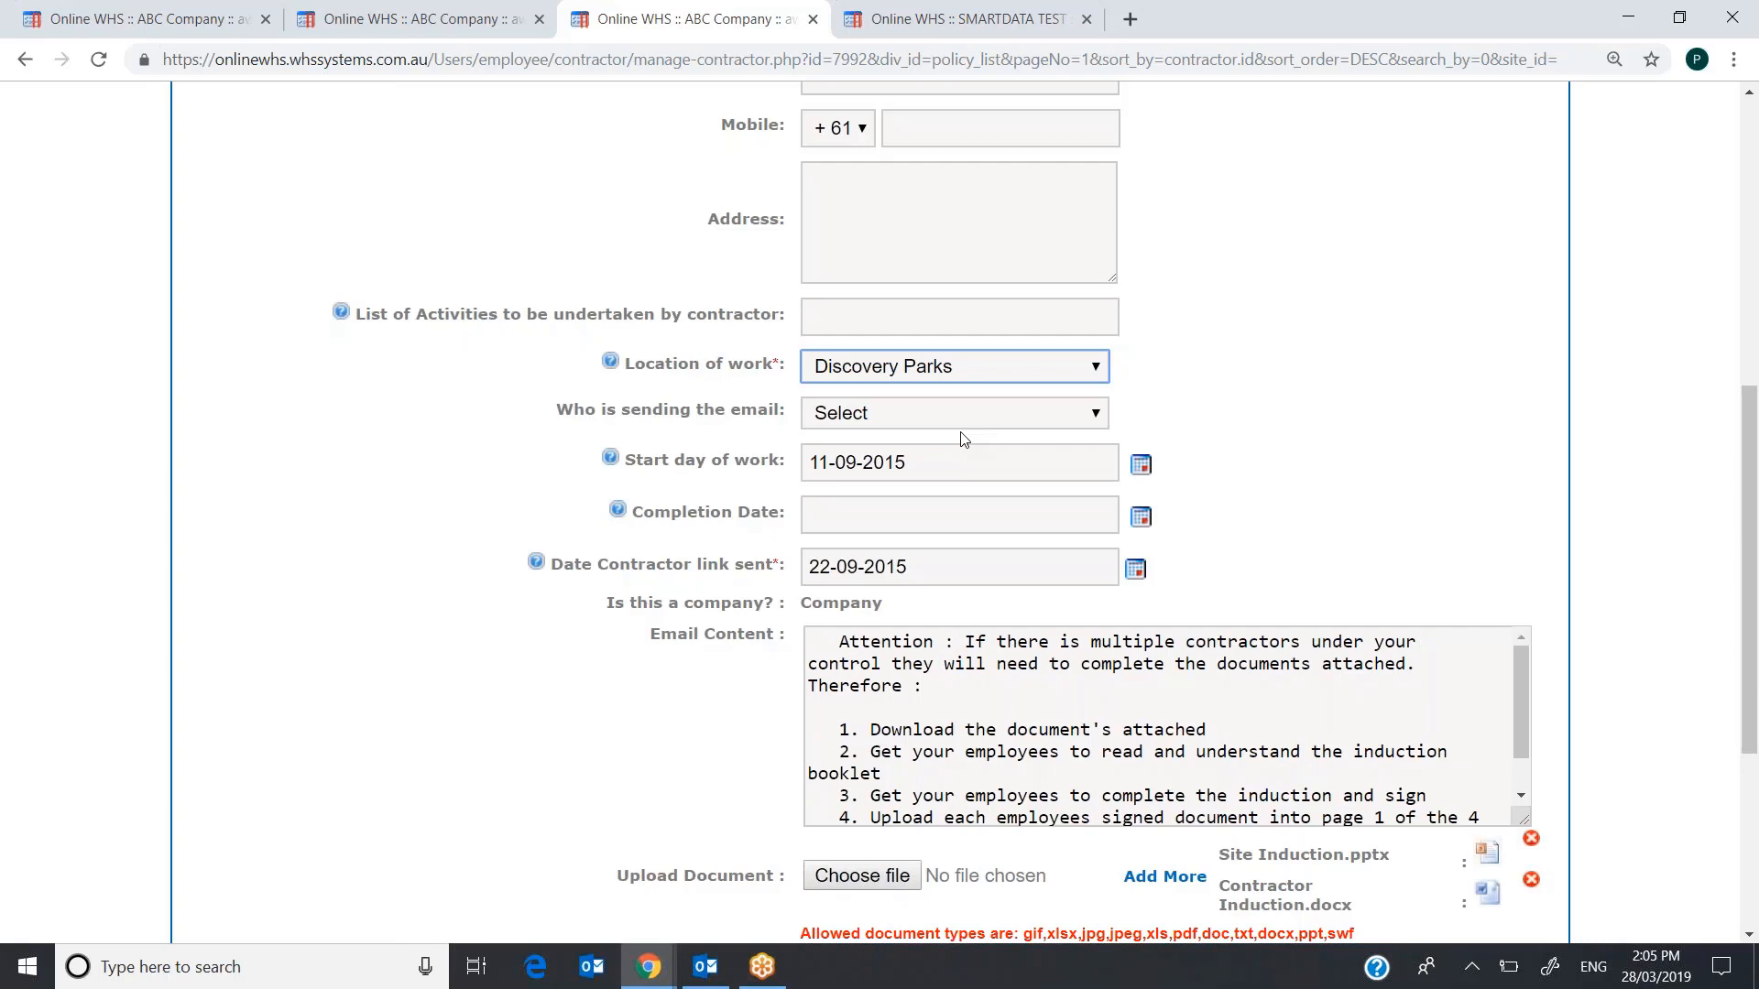
# - Set the fifth listed staff member as the sender of the email and look through the email content
pyautogui.click(1097, 415)
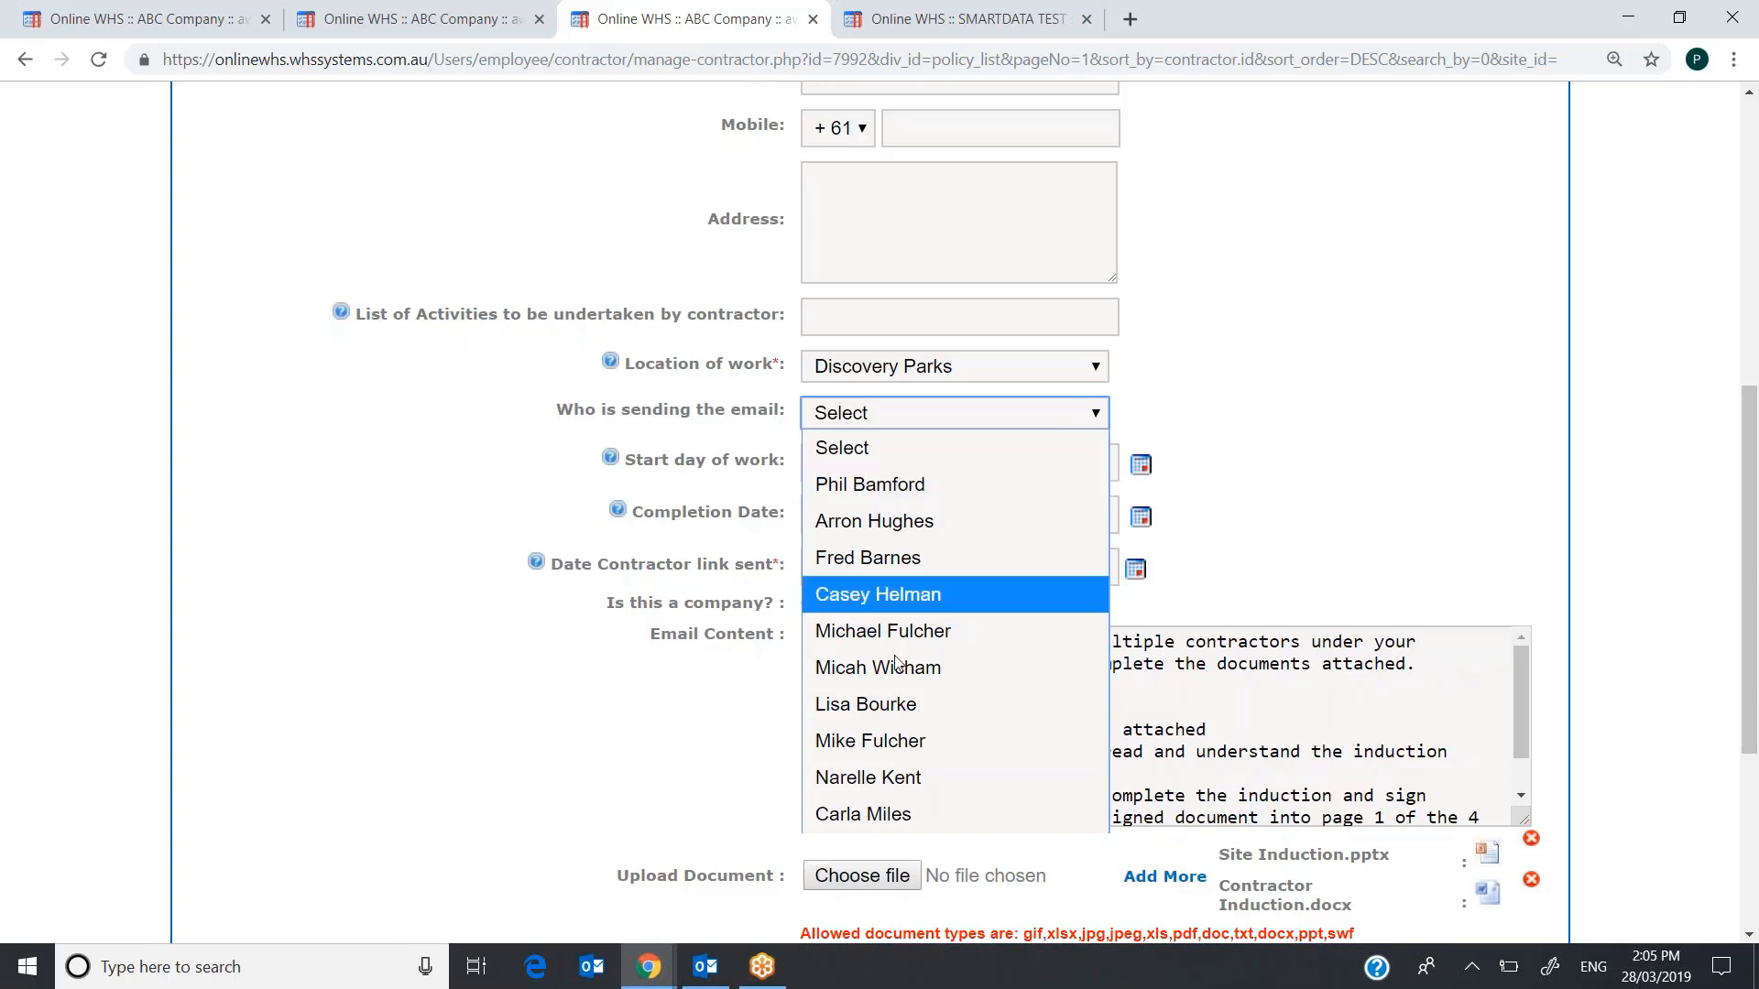
pyautogui.click(901, 633)
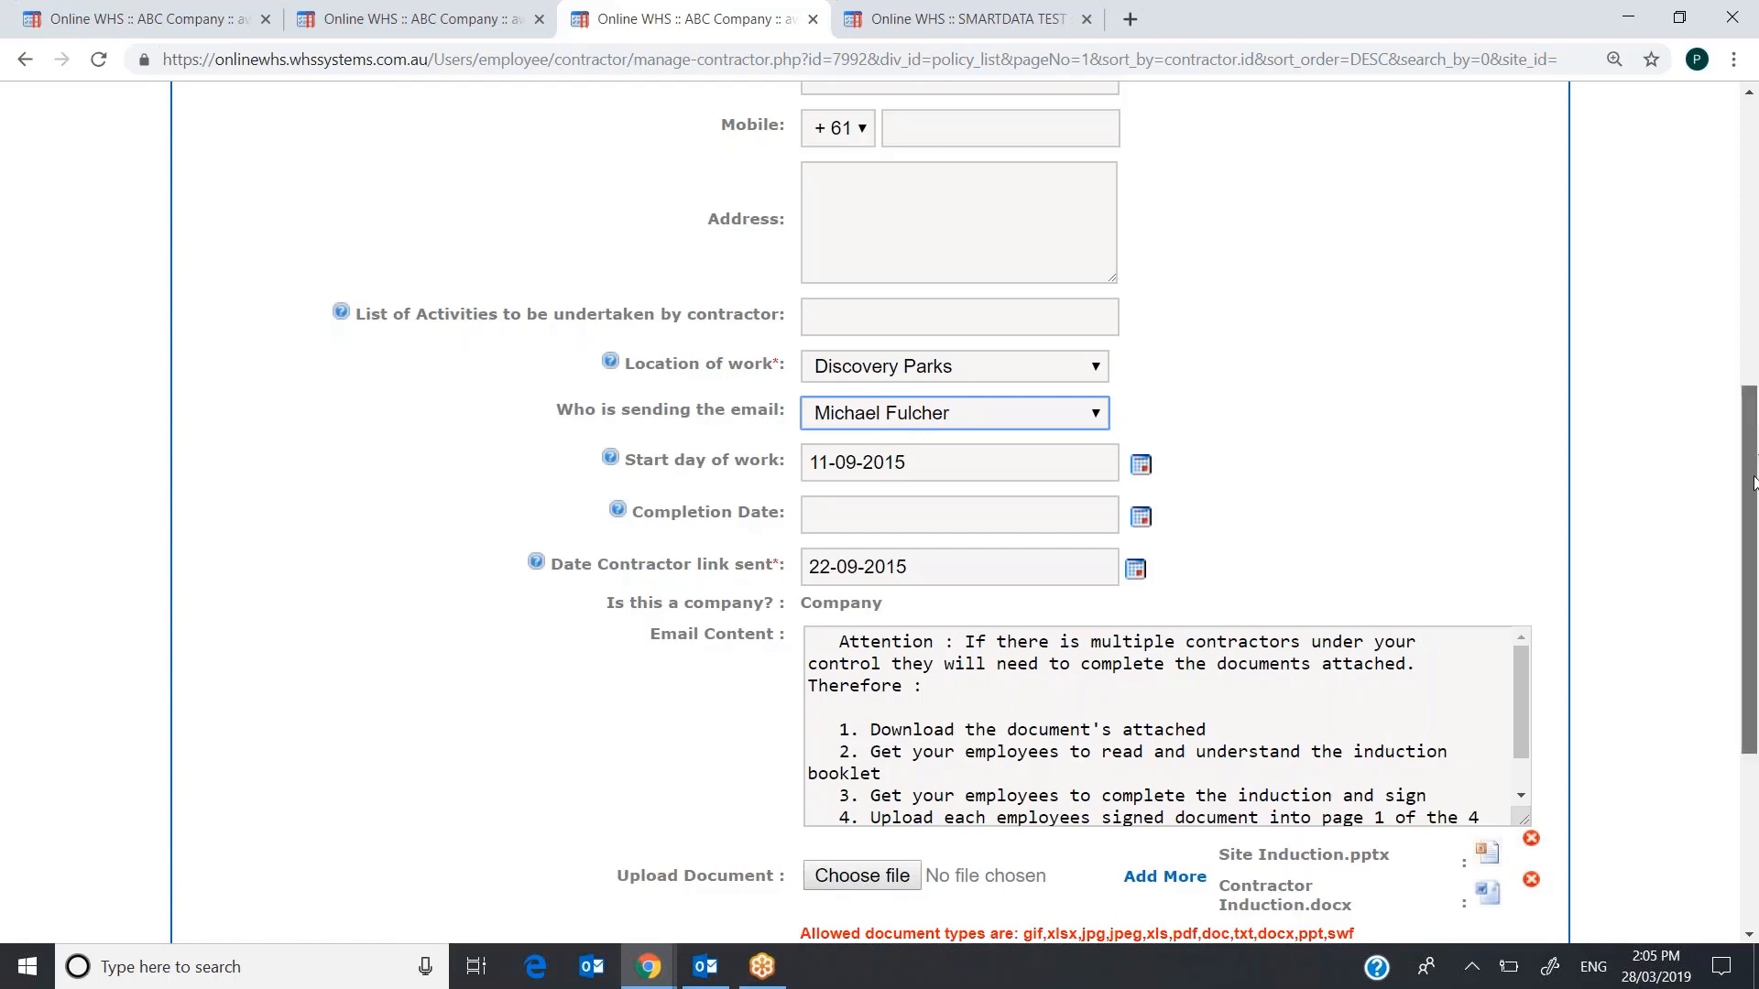
pyautogui.scroll(-2, 761, 417)
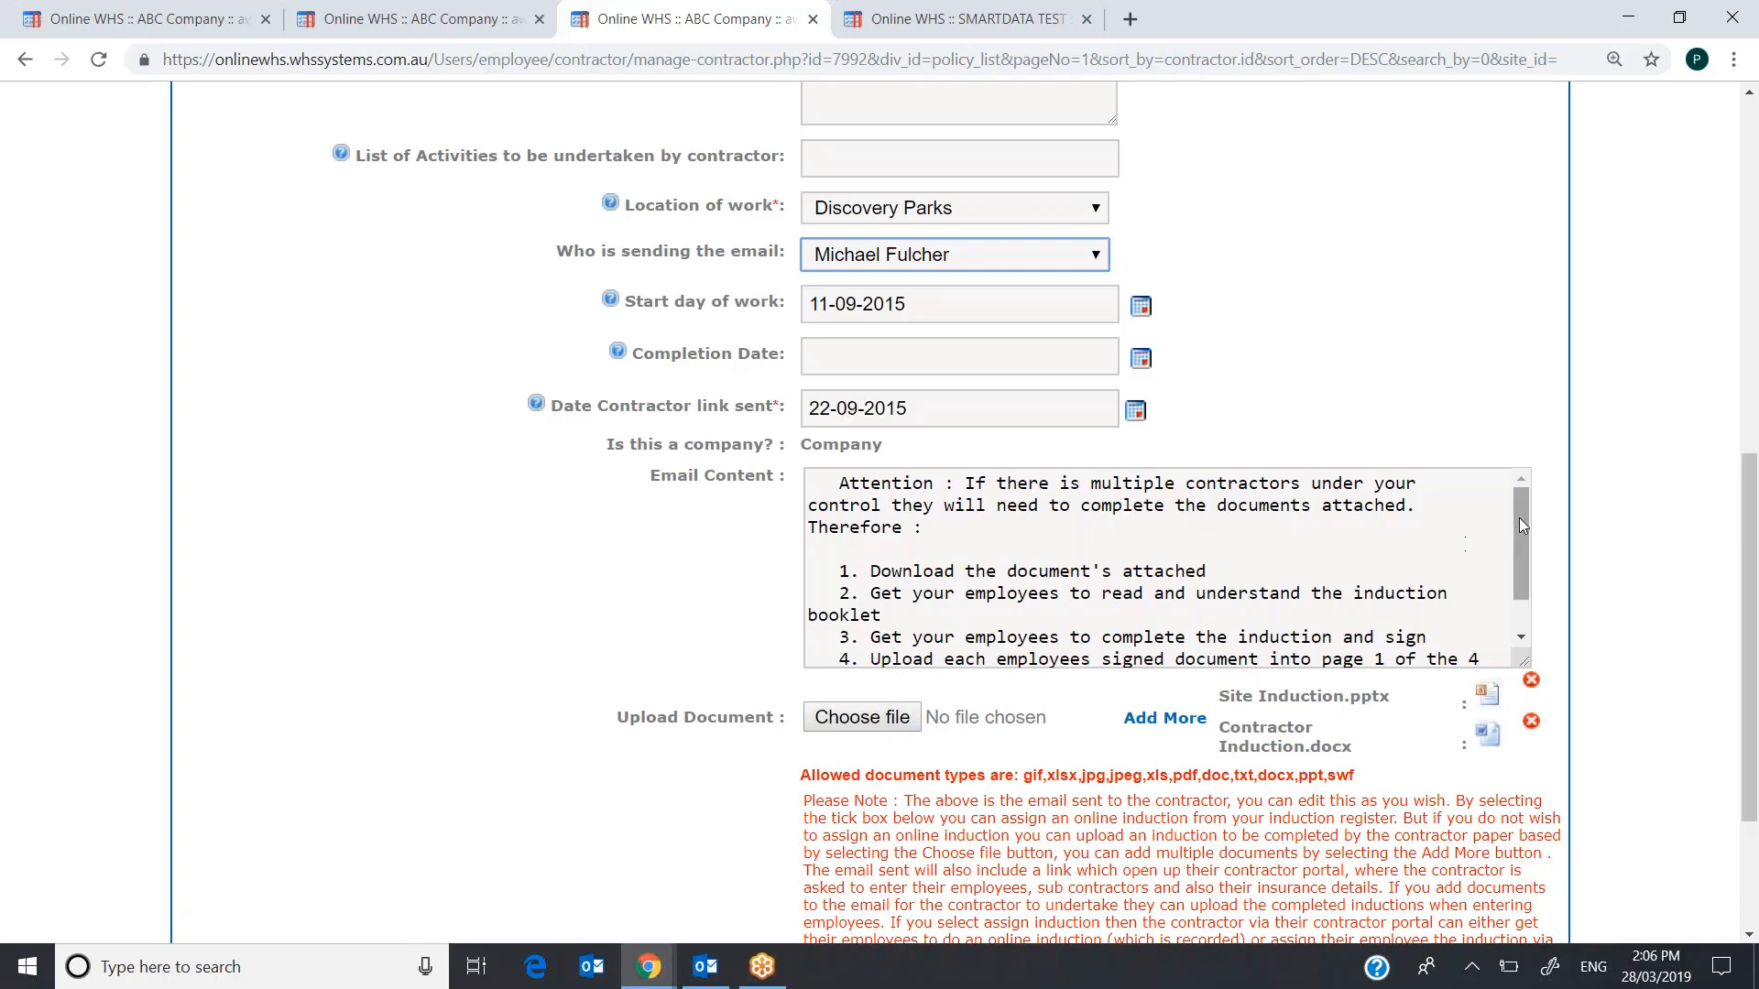
pyautogui.moveTo(1518, 518); pyautogui.dragTo(1206, 498)
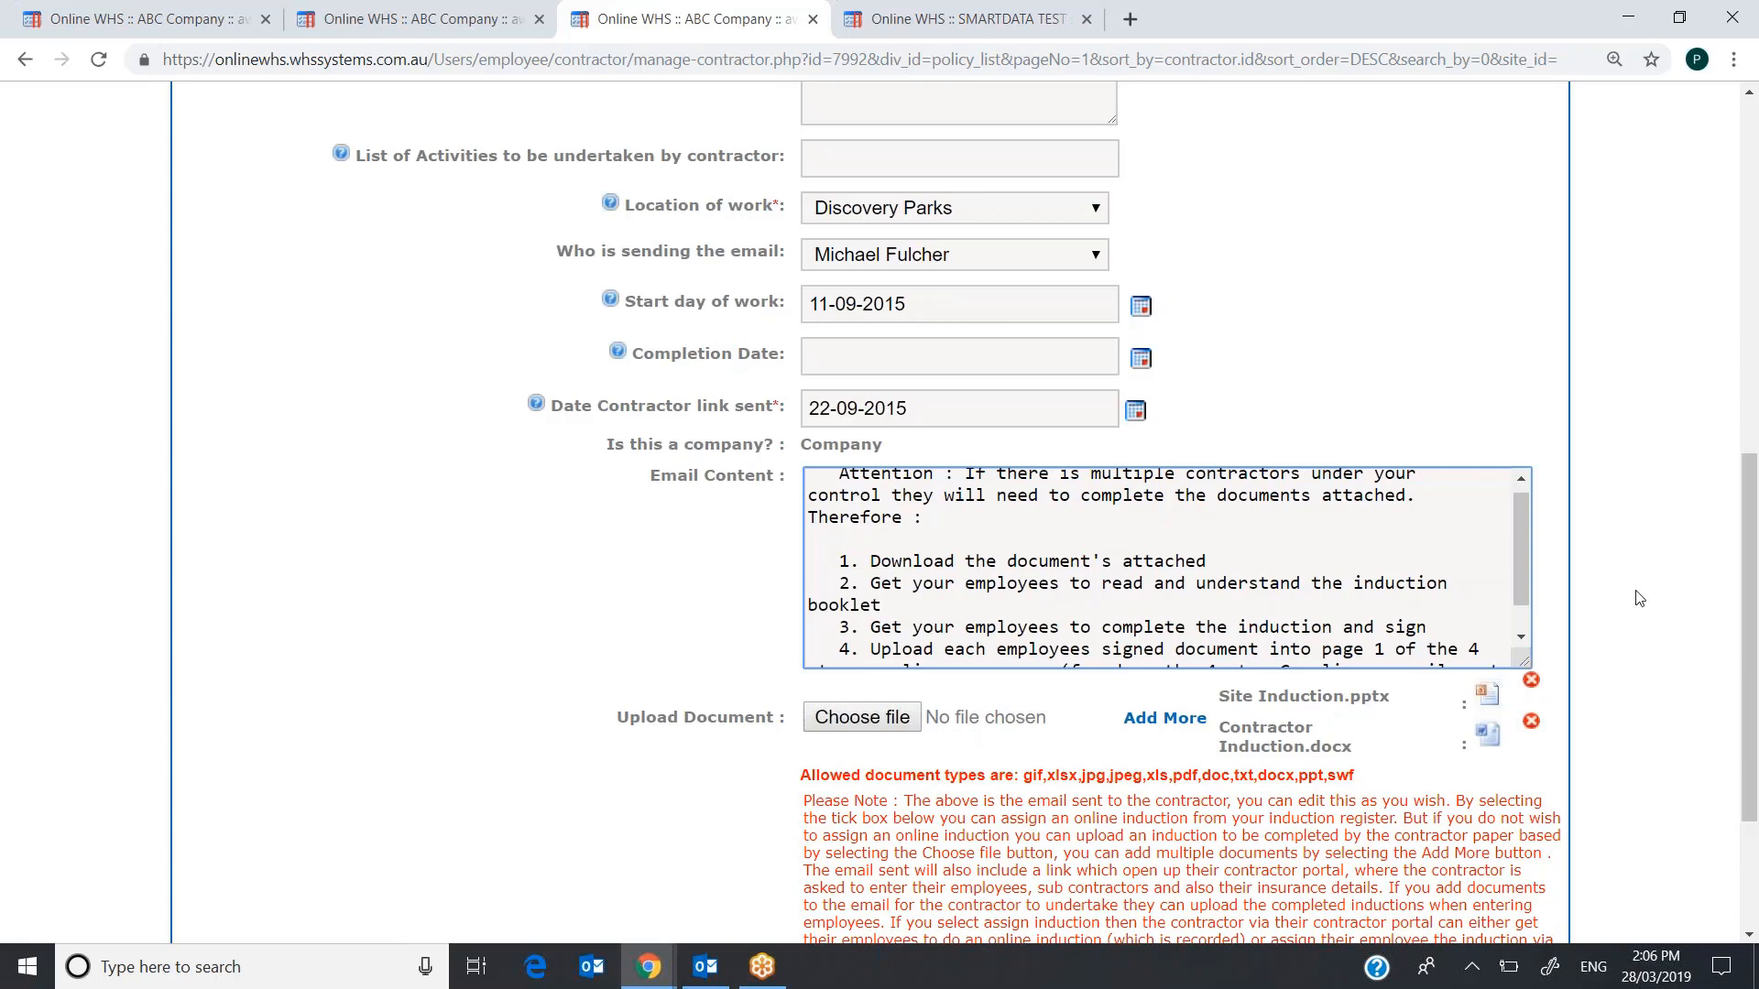
# - Enable induction assignment for the contractor and save the updated record
pyautogui.moveTo(1749, 495); pyautogui.dragTo(1749, 600)
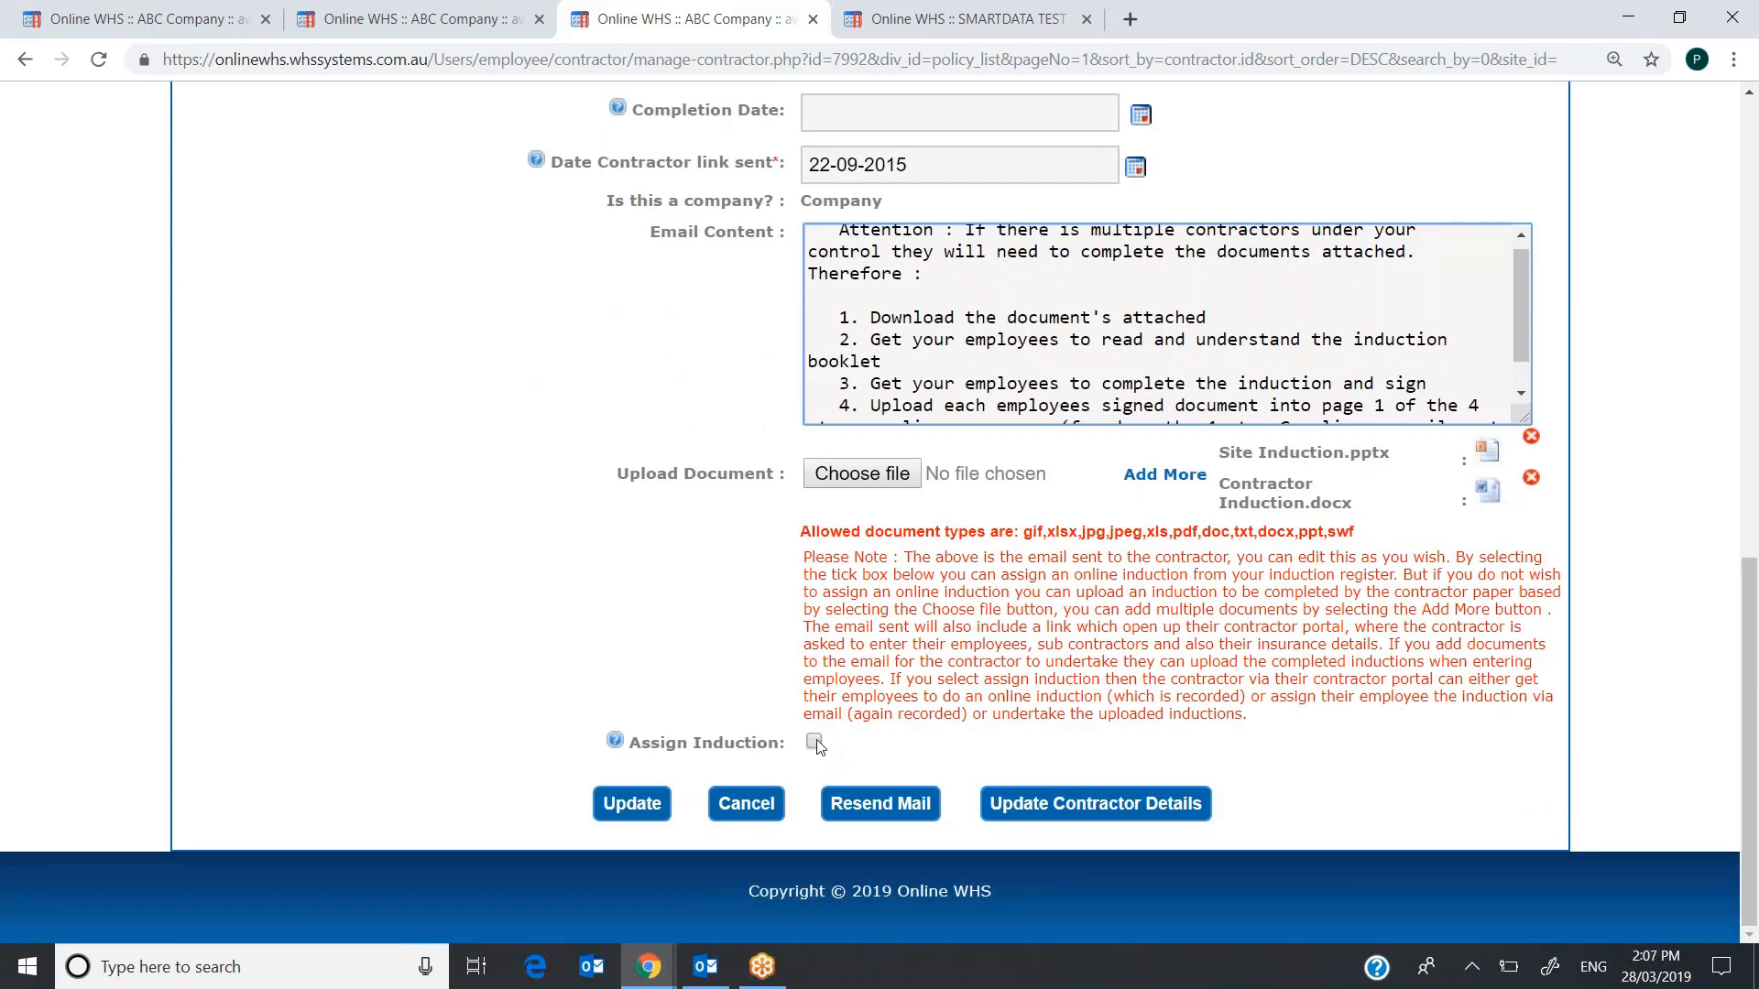
pyautogui.click(815, 741)
pyautogui.click(653, 806)
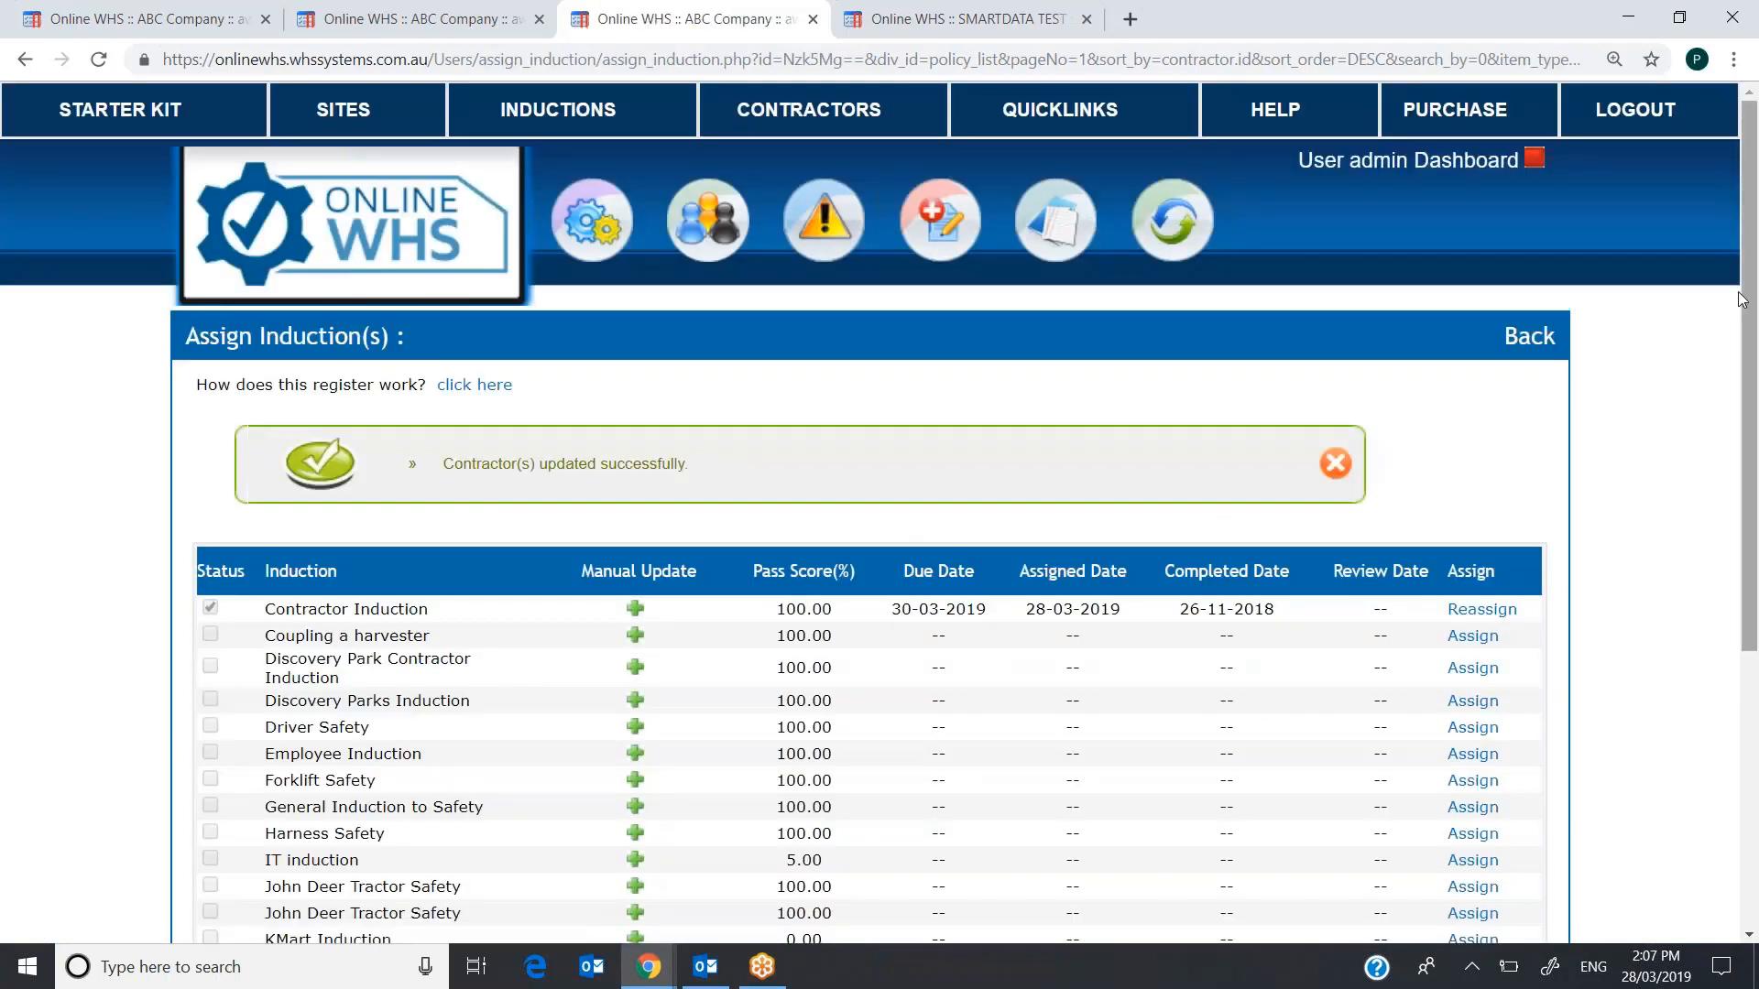
# - Reassign the Contractor Induction with a due date of 31-03-2019 and finish the induction assignment
pyautogui.moveTo(1748, 281); pyautogui.dragTo(1748, 445)
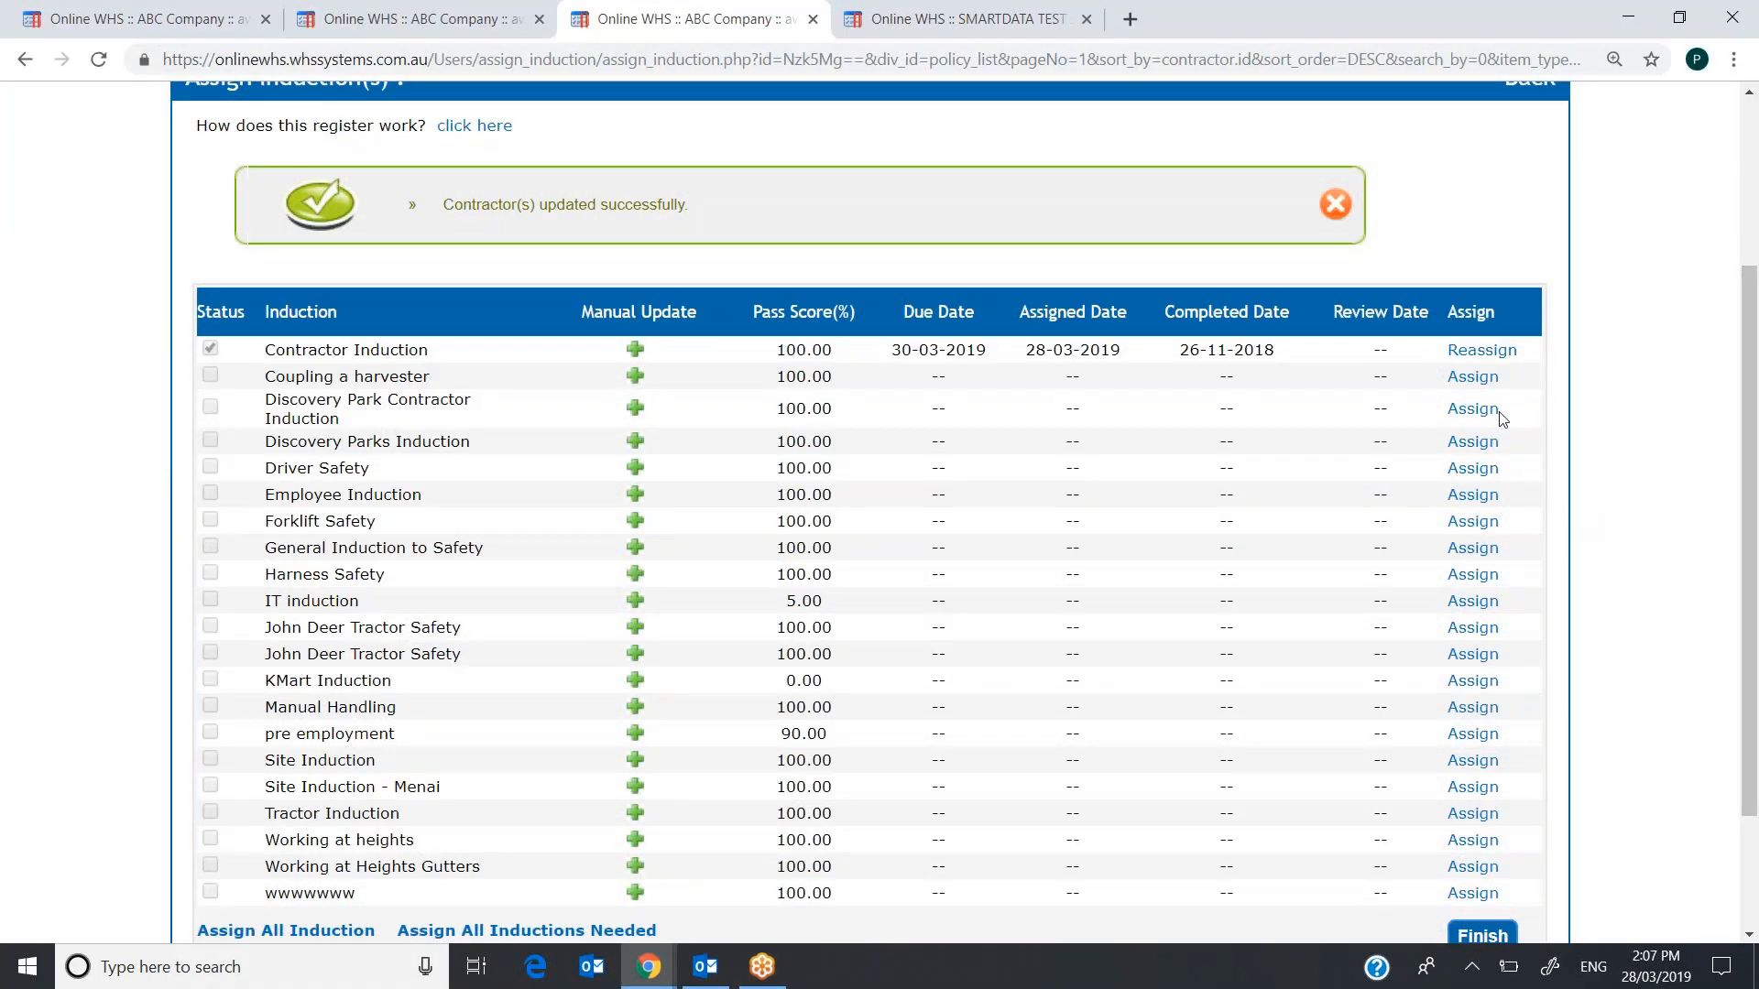
pyautogui.click(1482, 351)
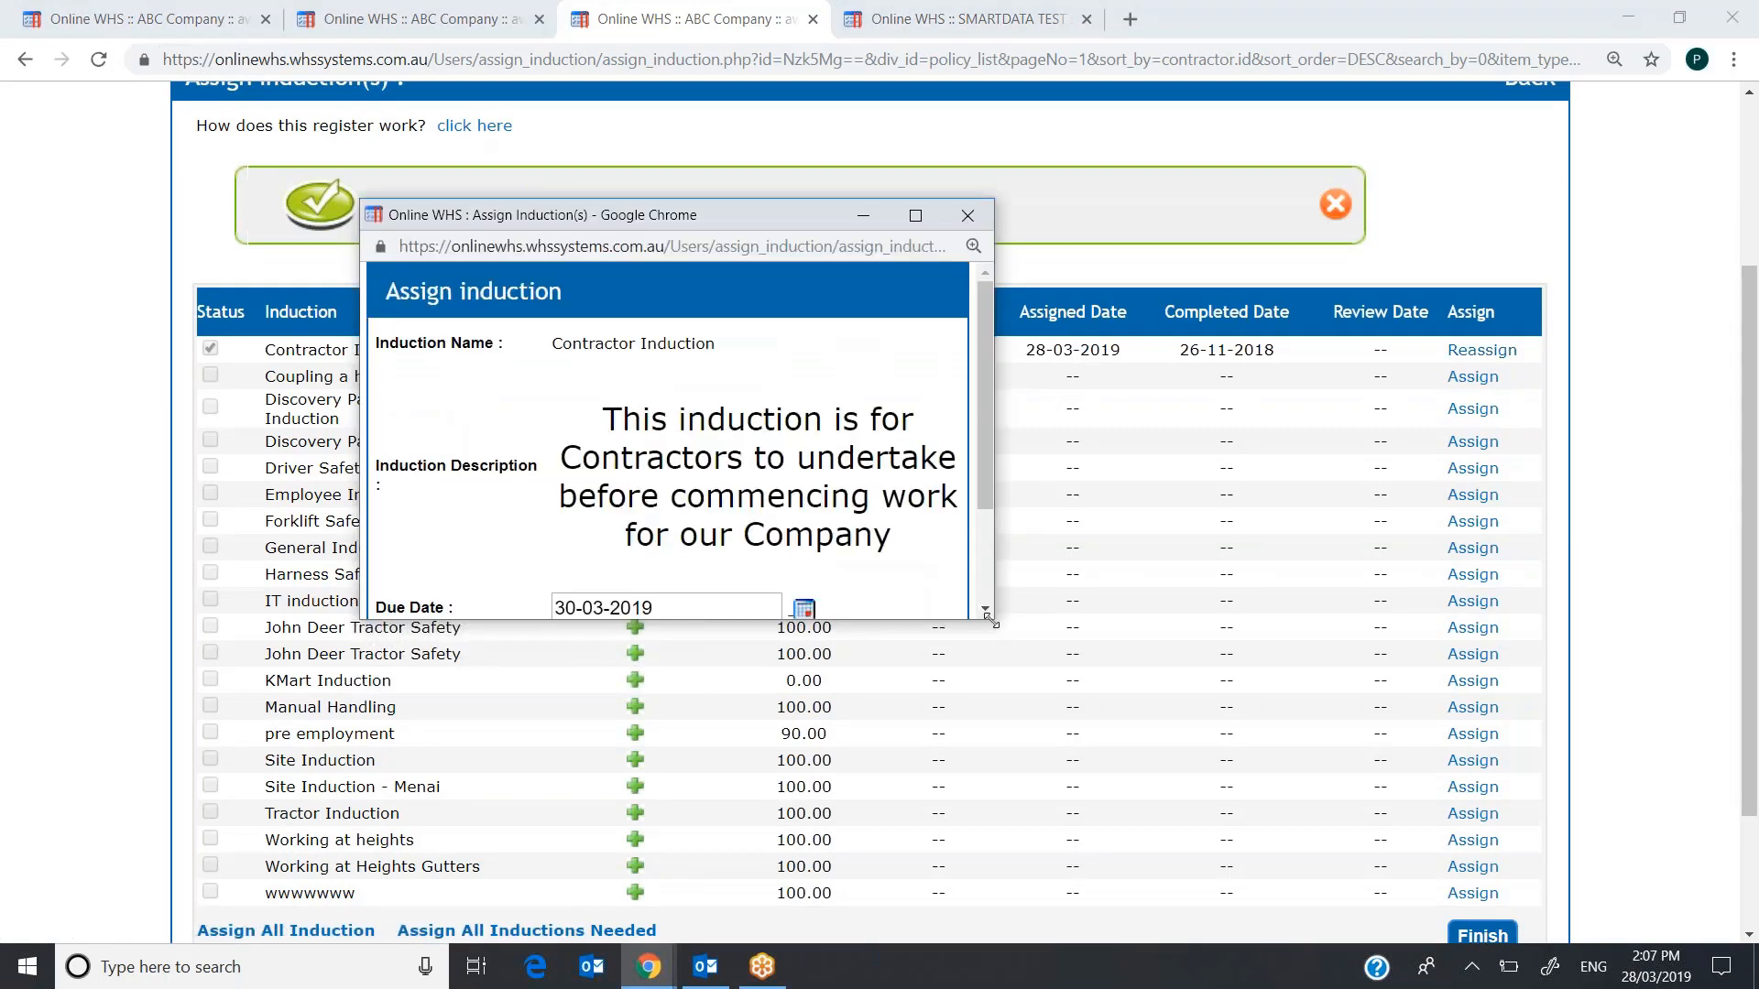
pyautogui.moveTo(992, 618); pyautogui.dragTo(1172, 923)
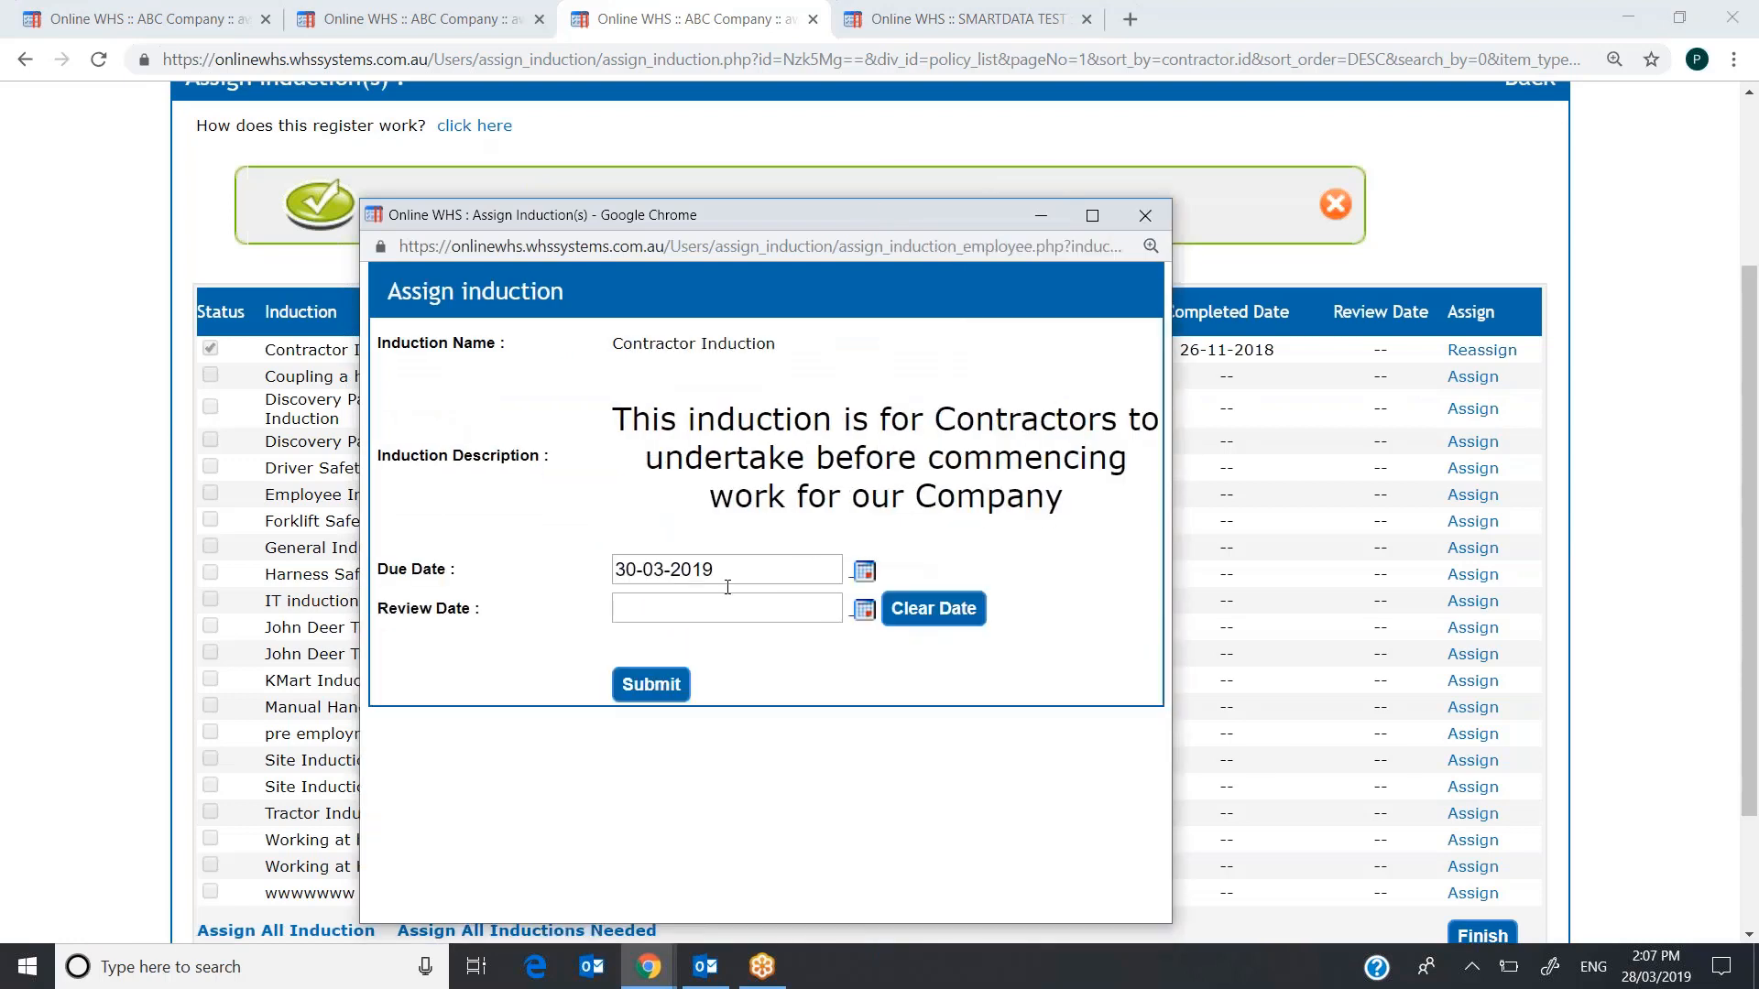
pyautogui.click(864, 571)
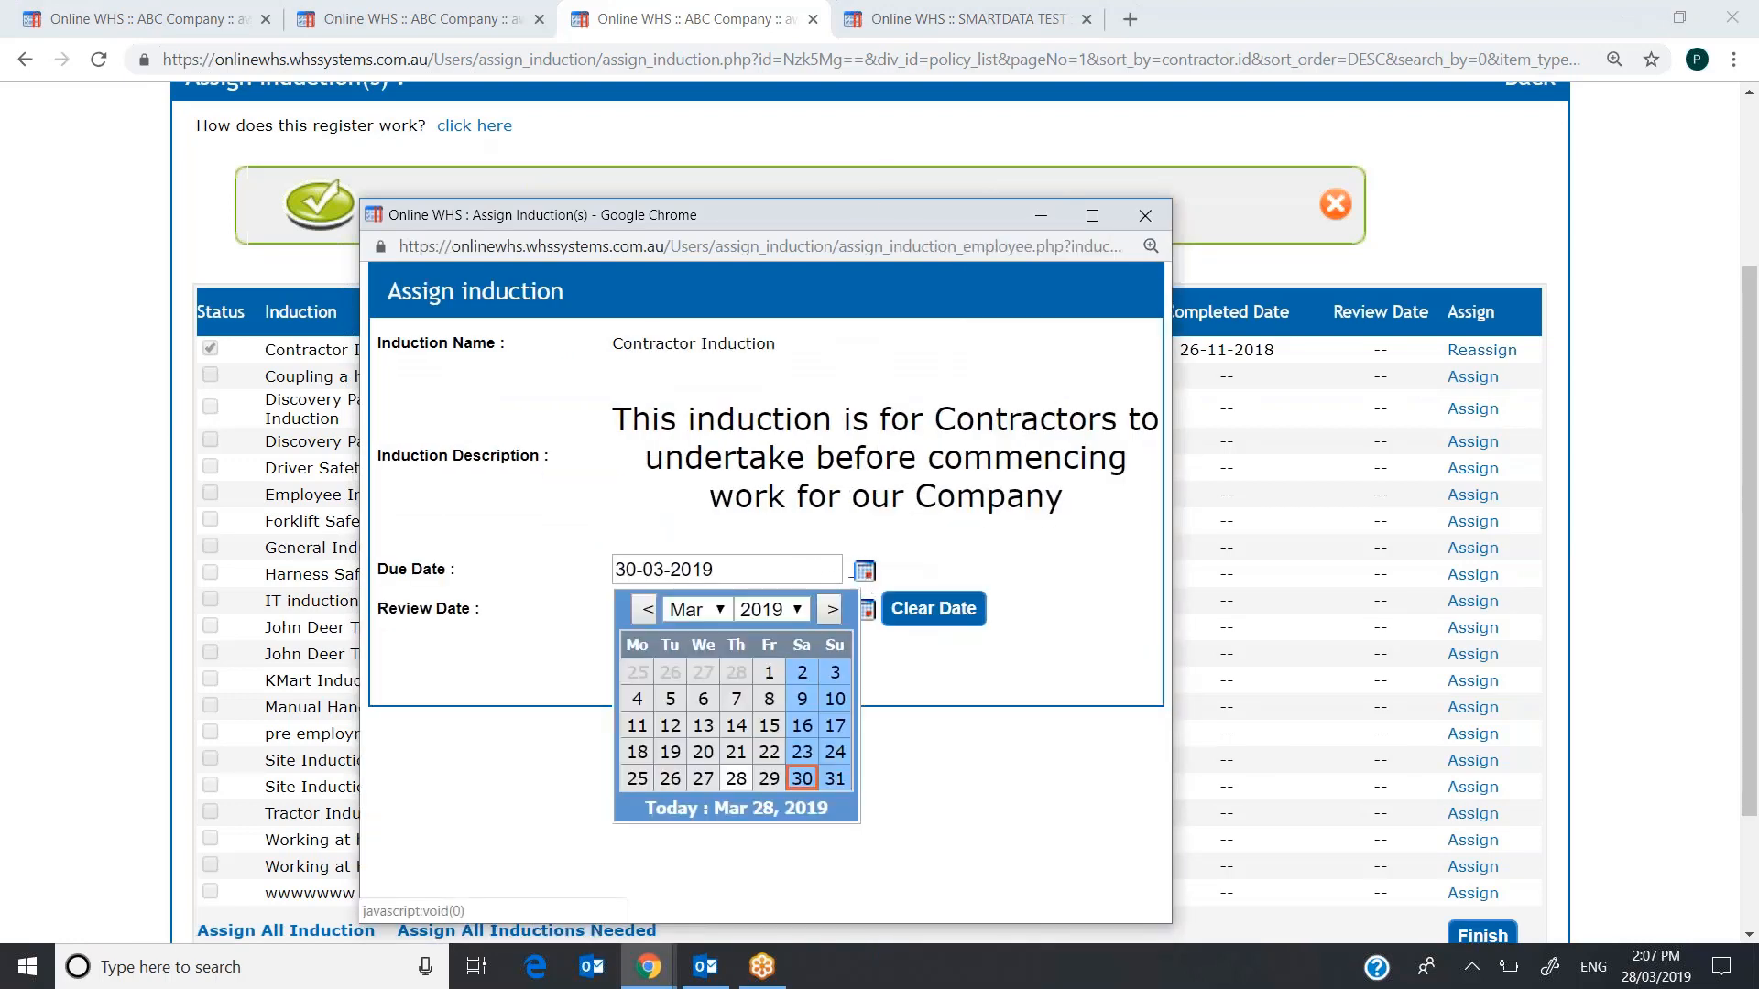
pyautogui.click(835, 778)
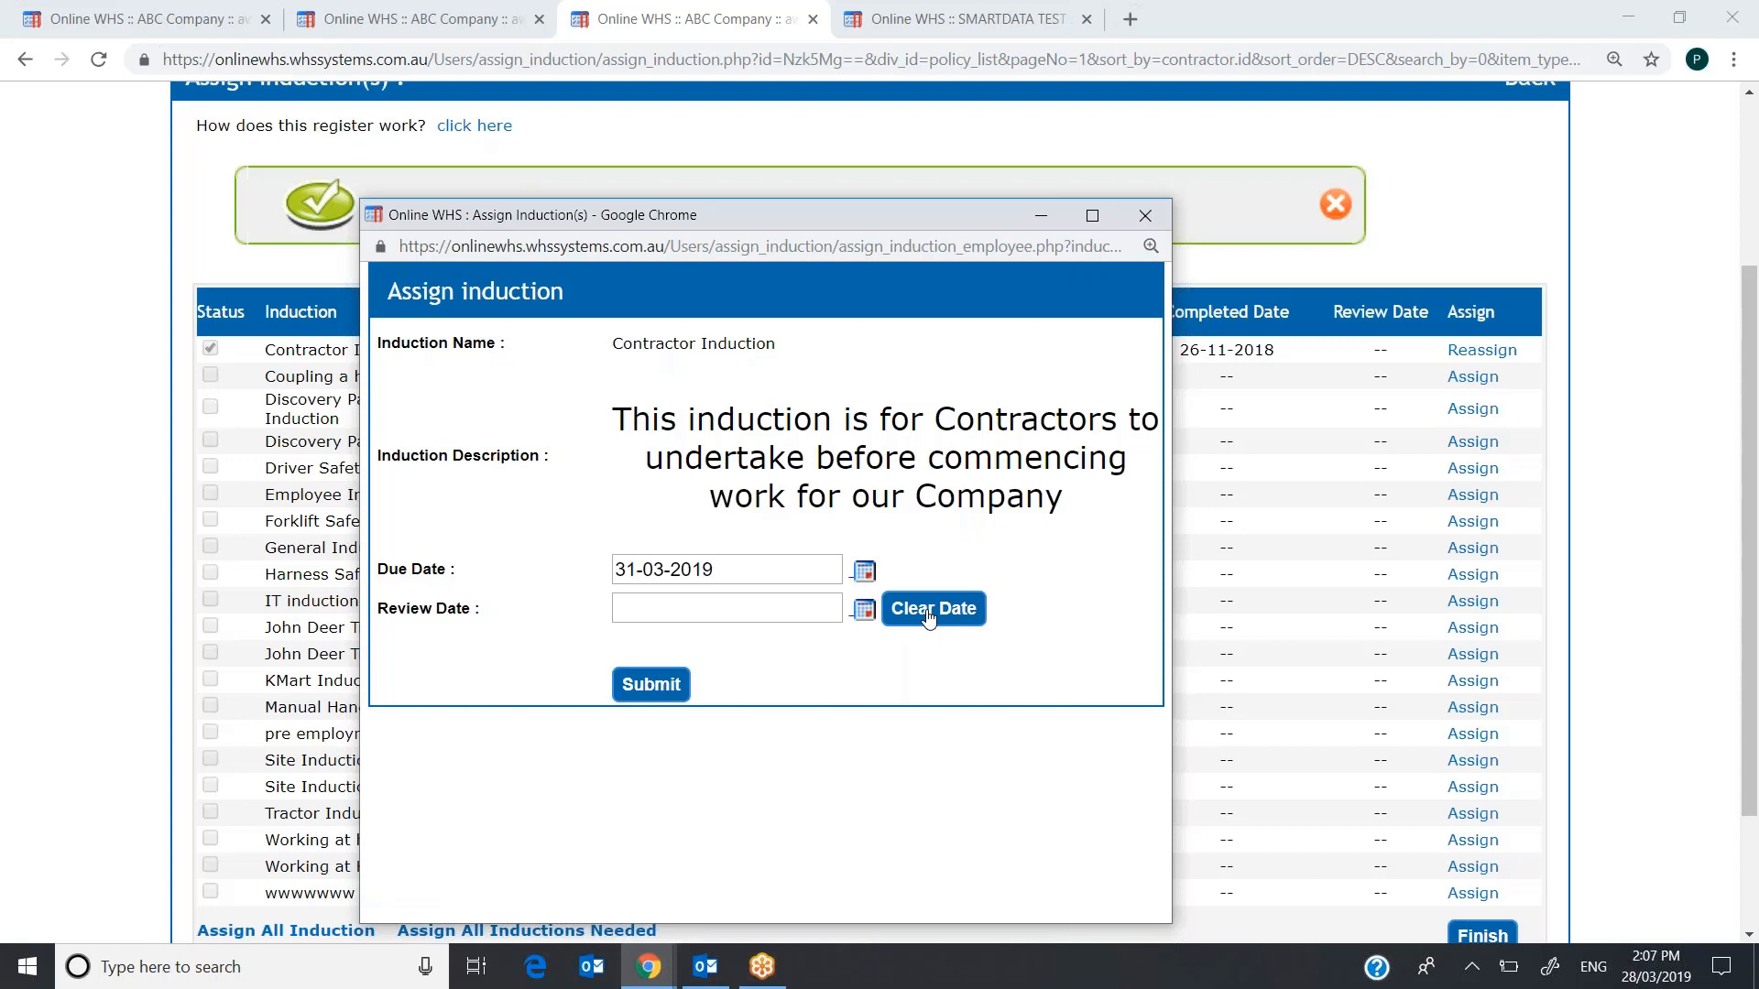
pyautogui.click(644, 687)
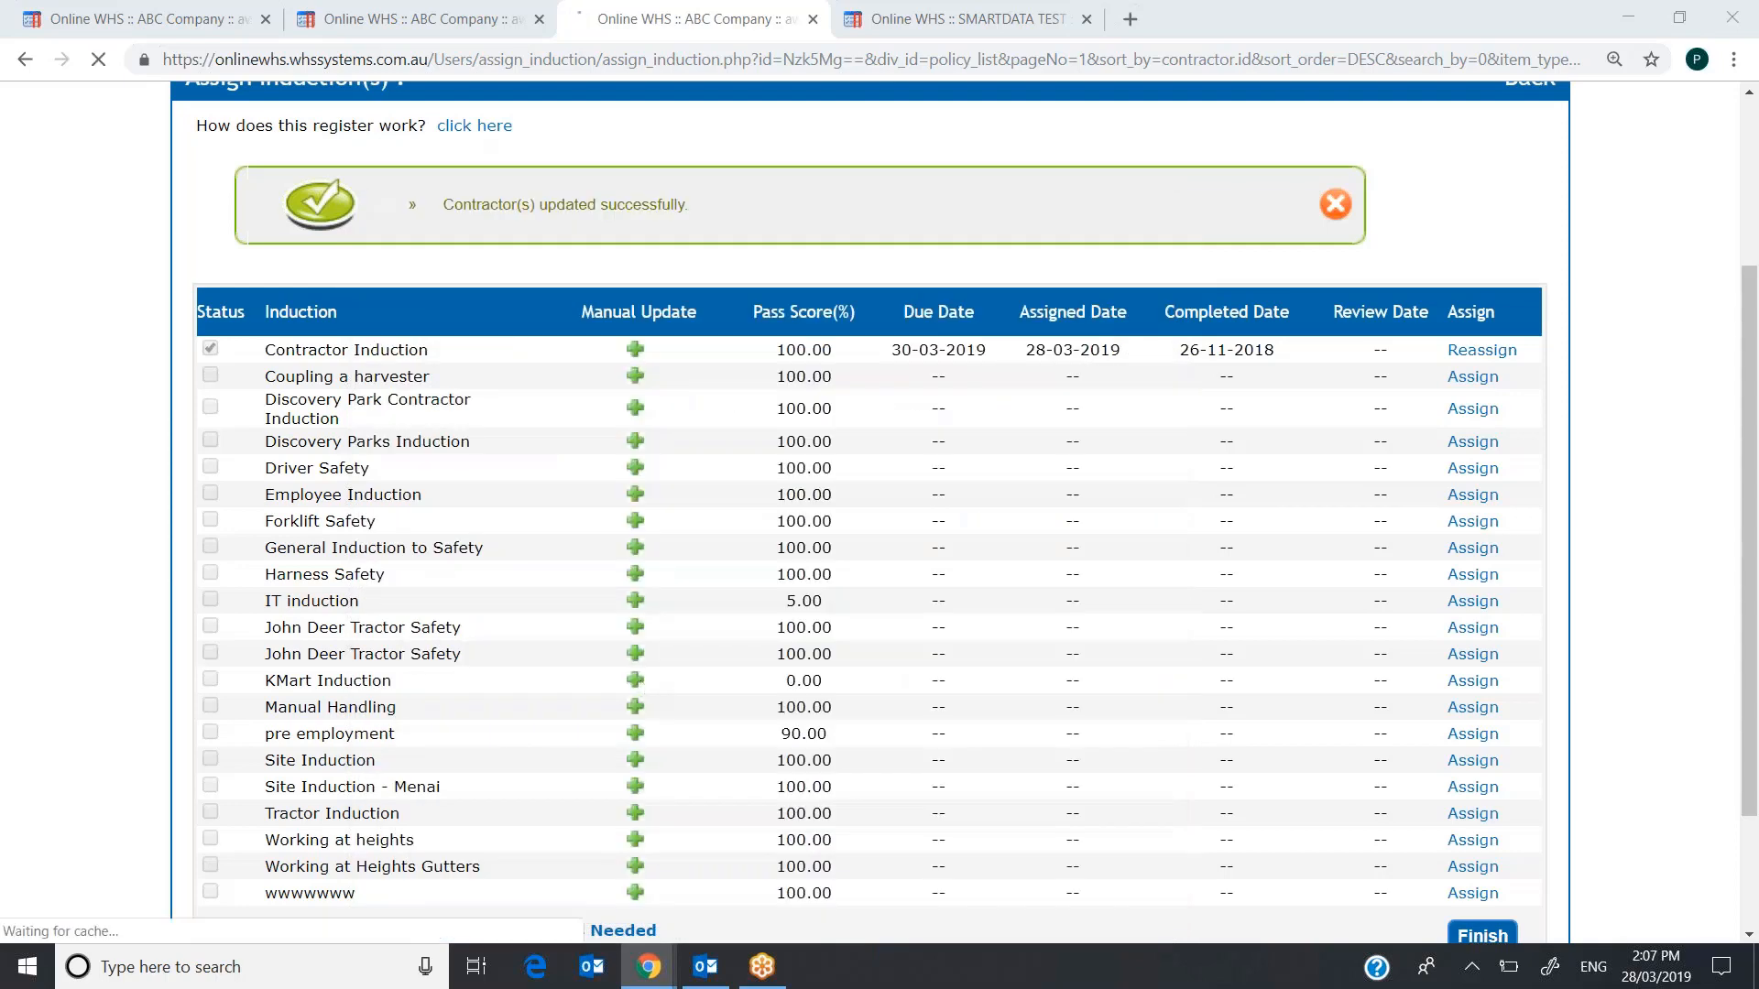
pyautogui.scroll(-1, 1754, 423)
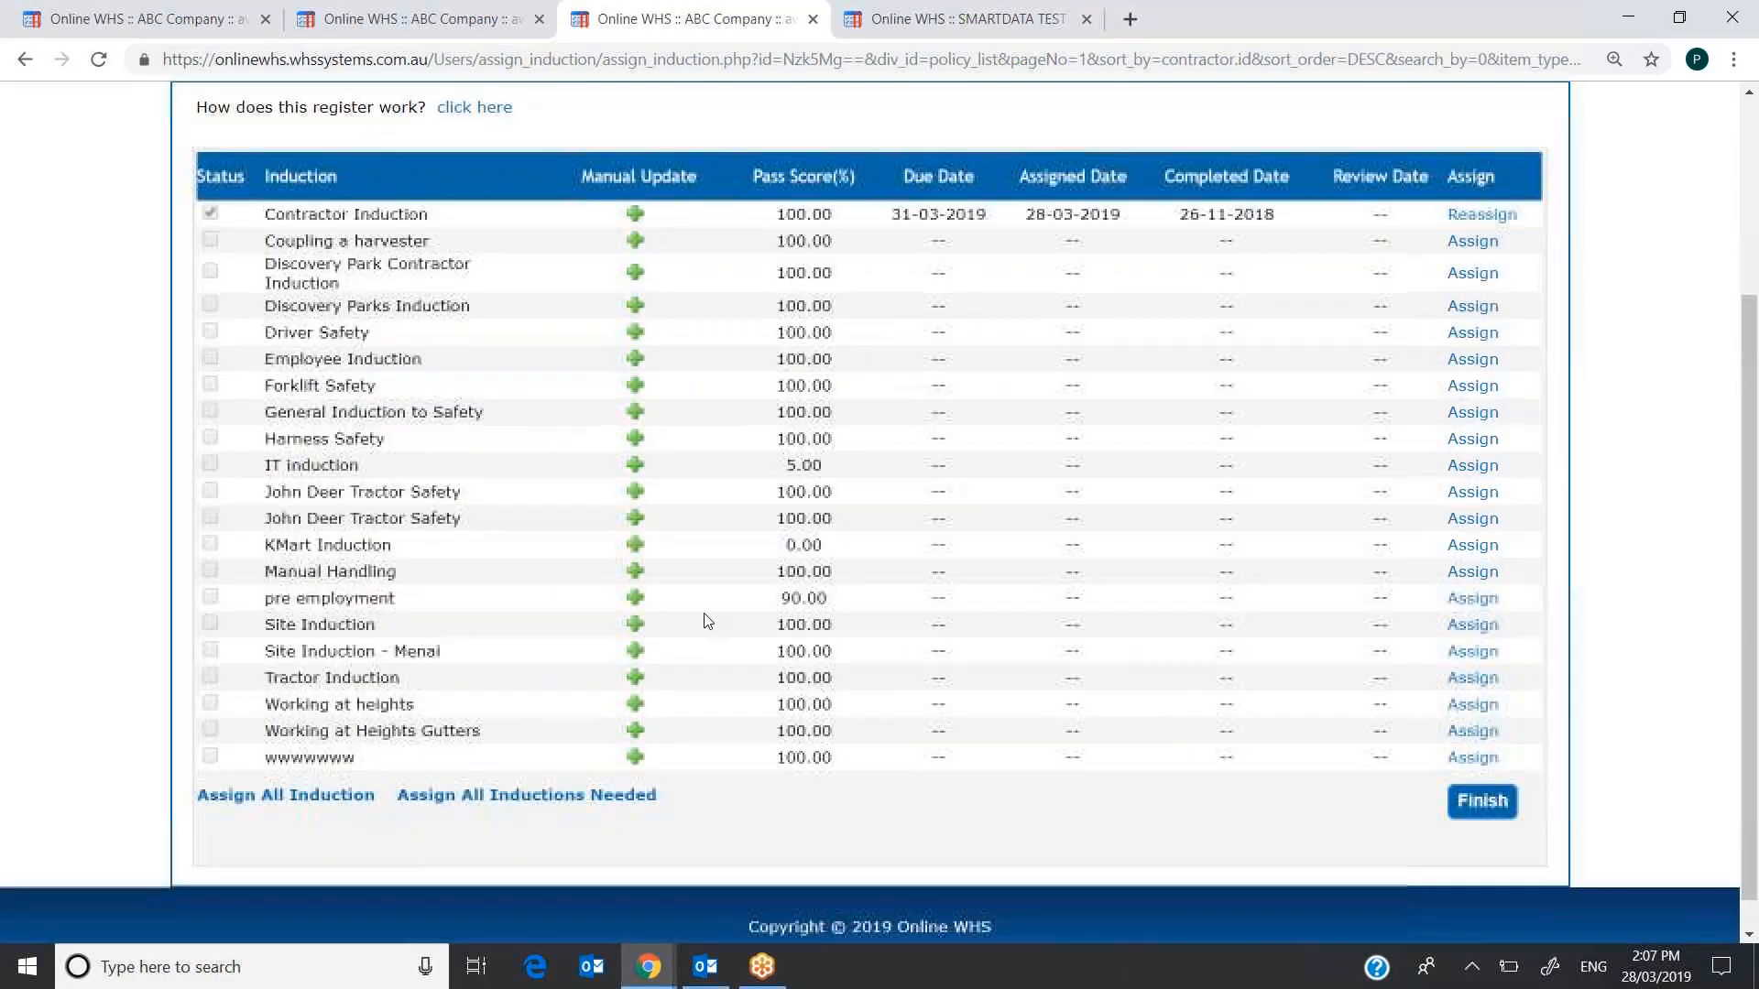
pyautogui.click(1498, 810)
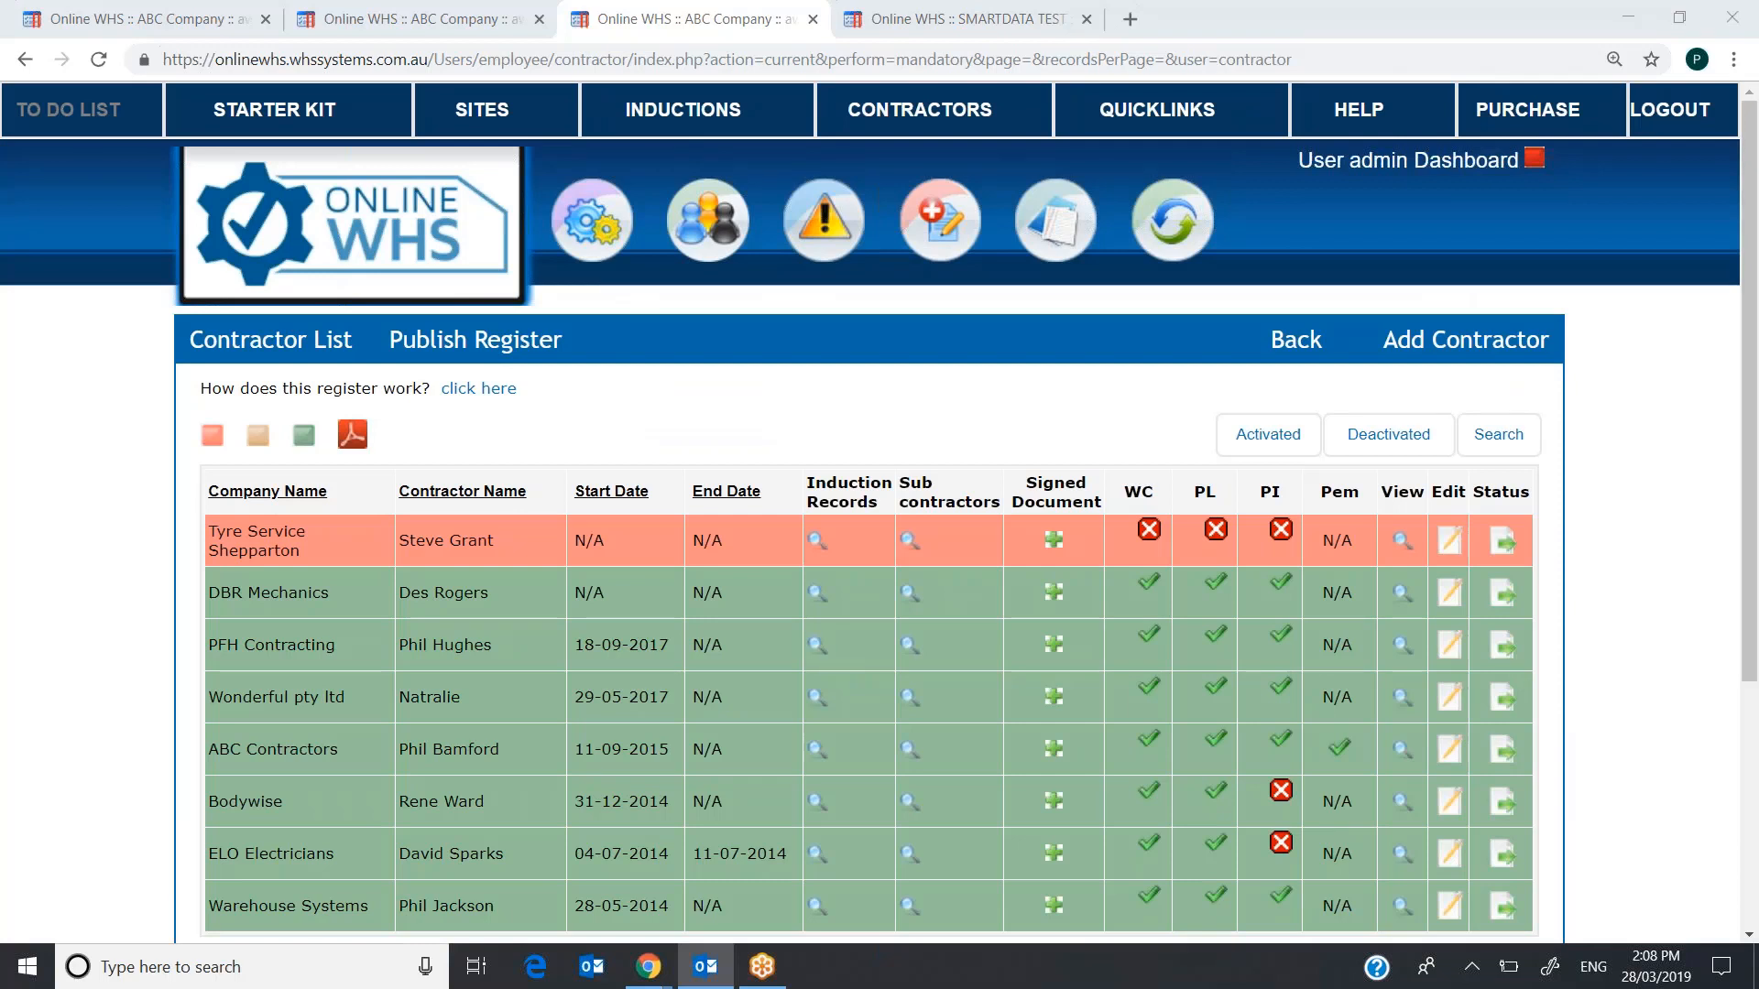
# - Reopen the ABC Contractors record for editing and open the form for updating the information filled in by the contractor
pyautogui.click(1448, 752)
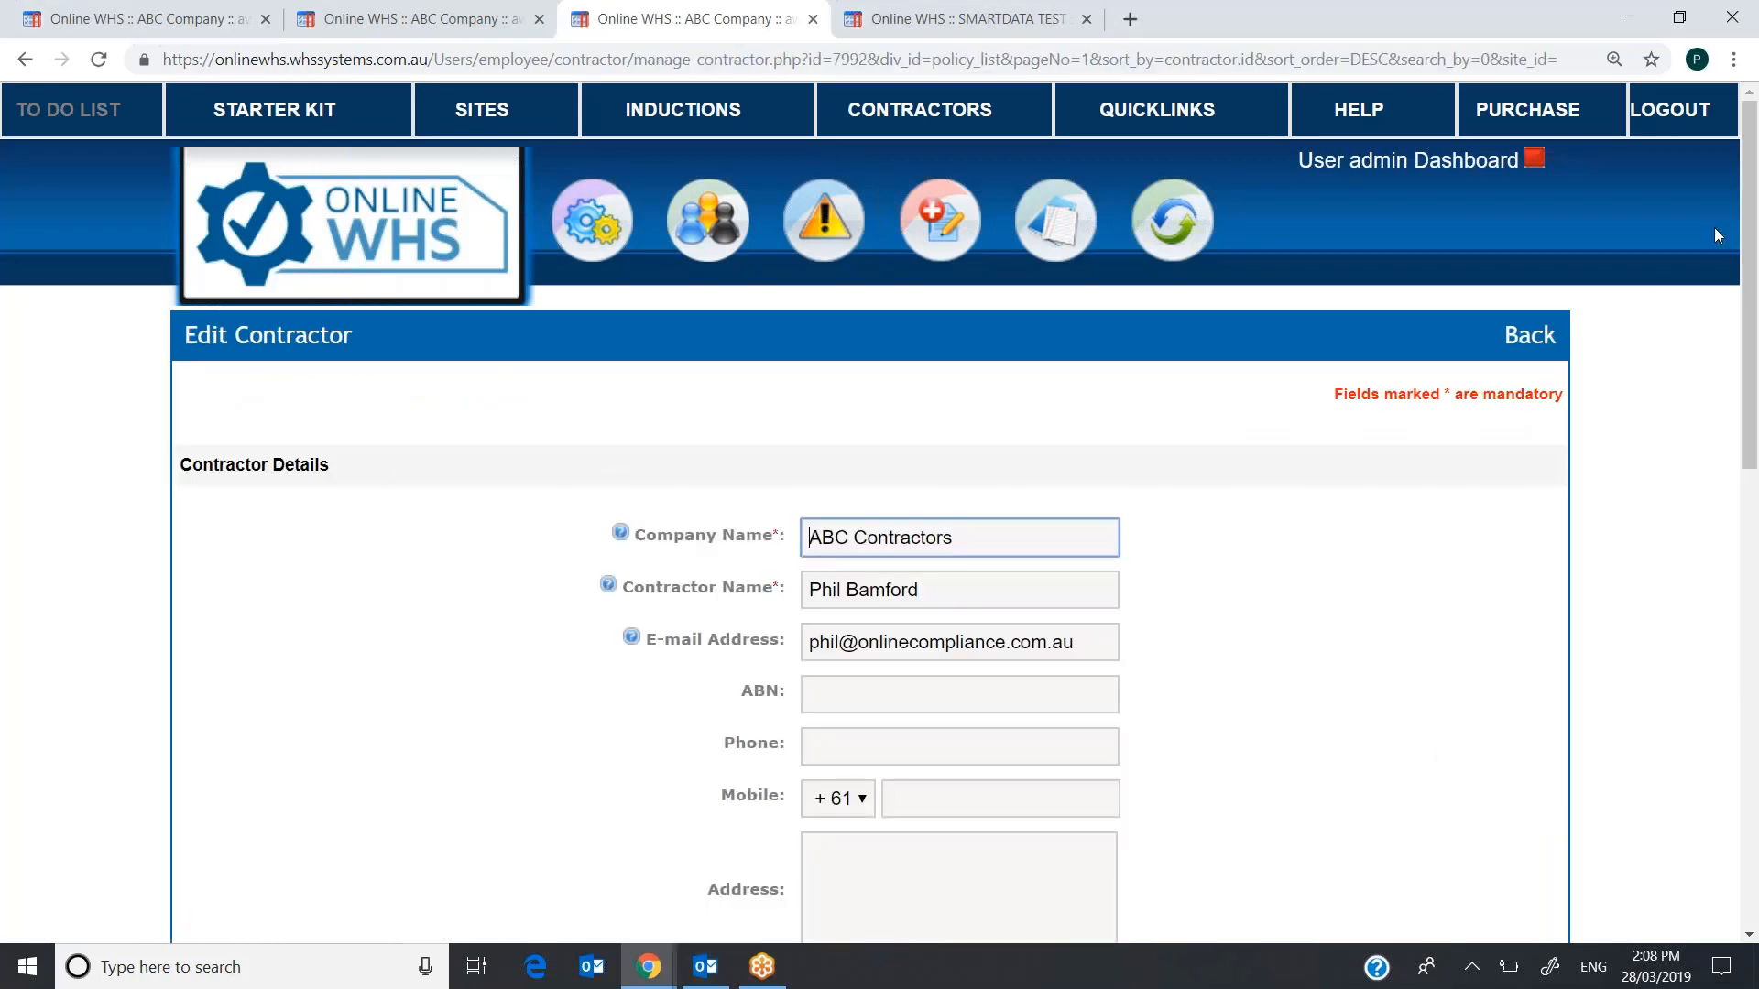
pyautogui.moveTo(1747, 268); pyautogui.dragTo(1747, 658)
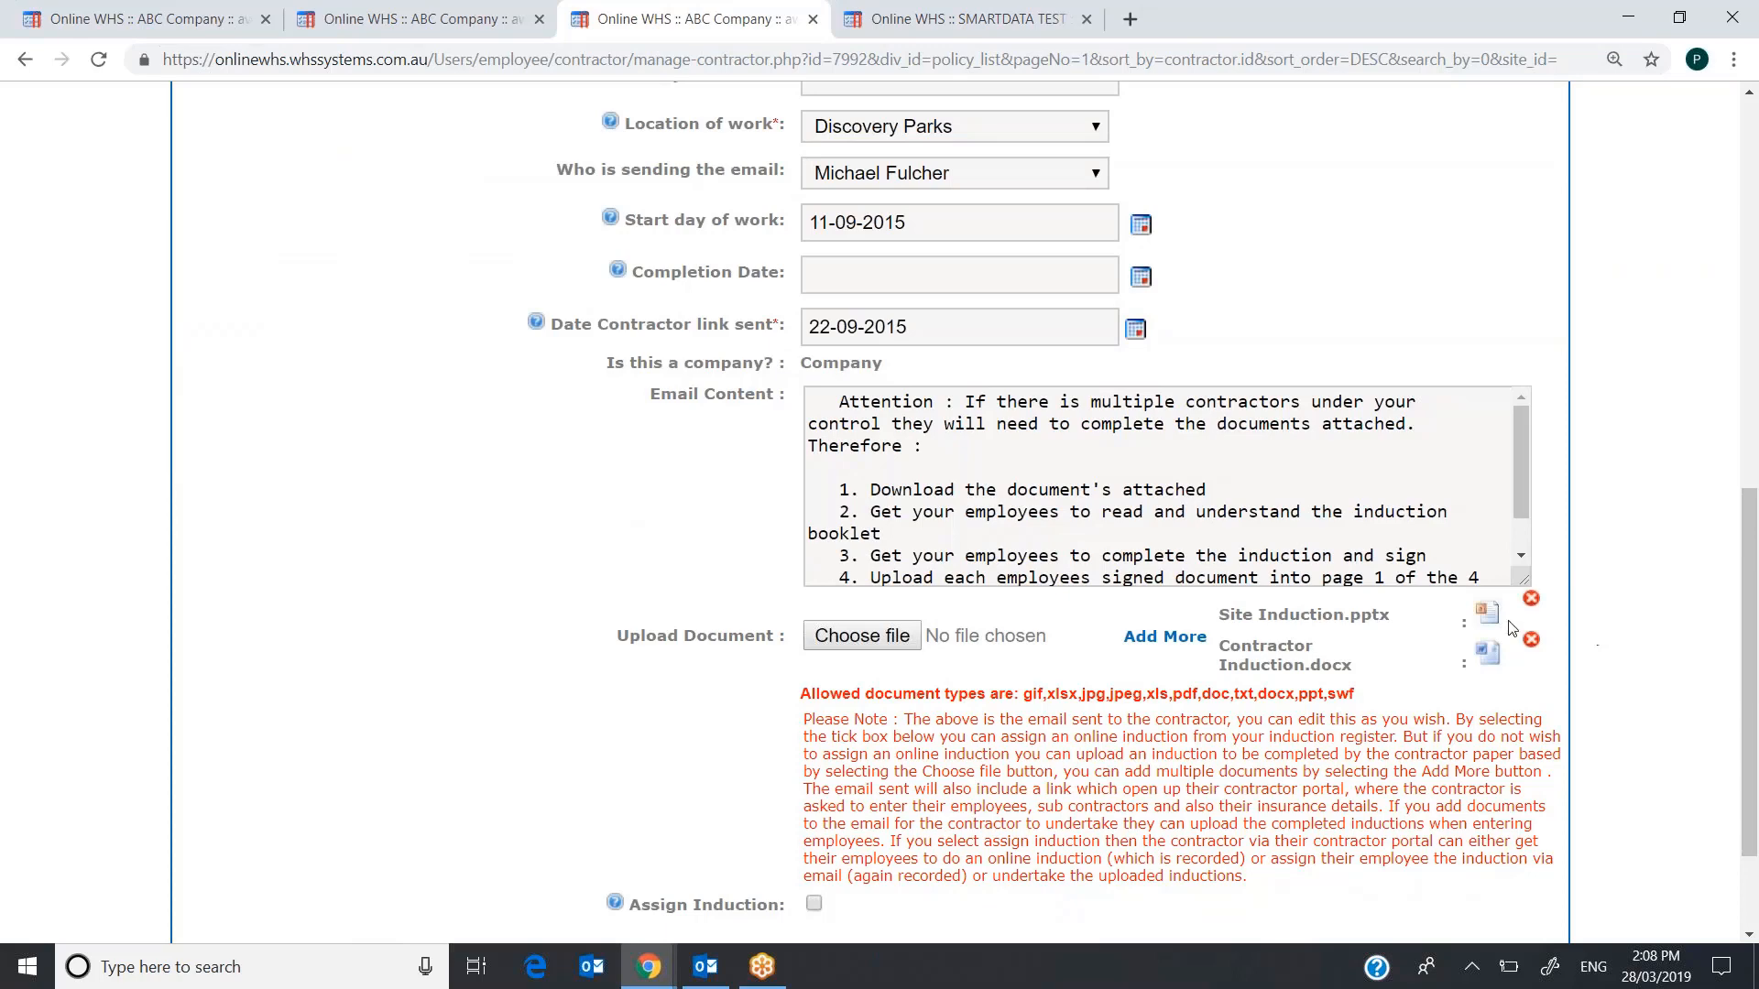
pyautogui.scroll(-2, 1751, 586)
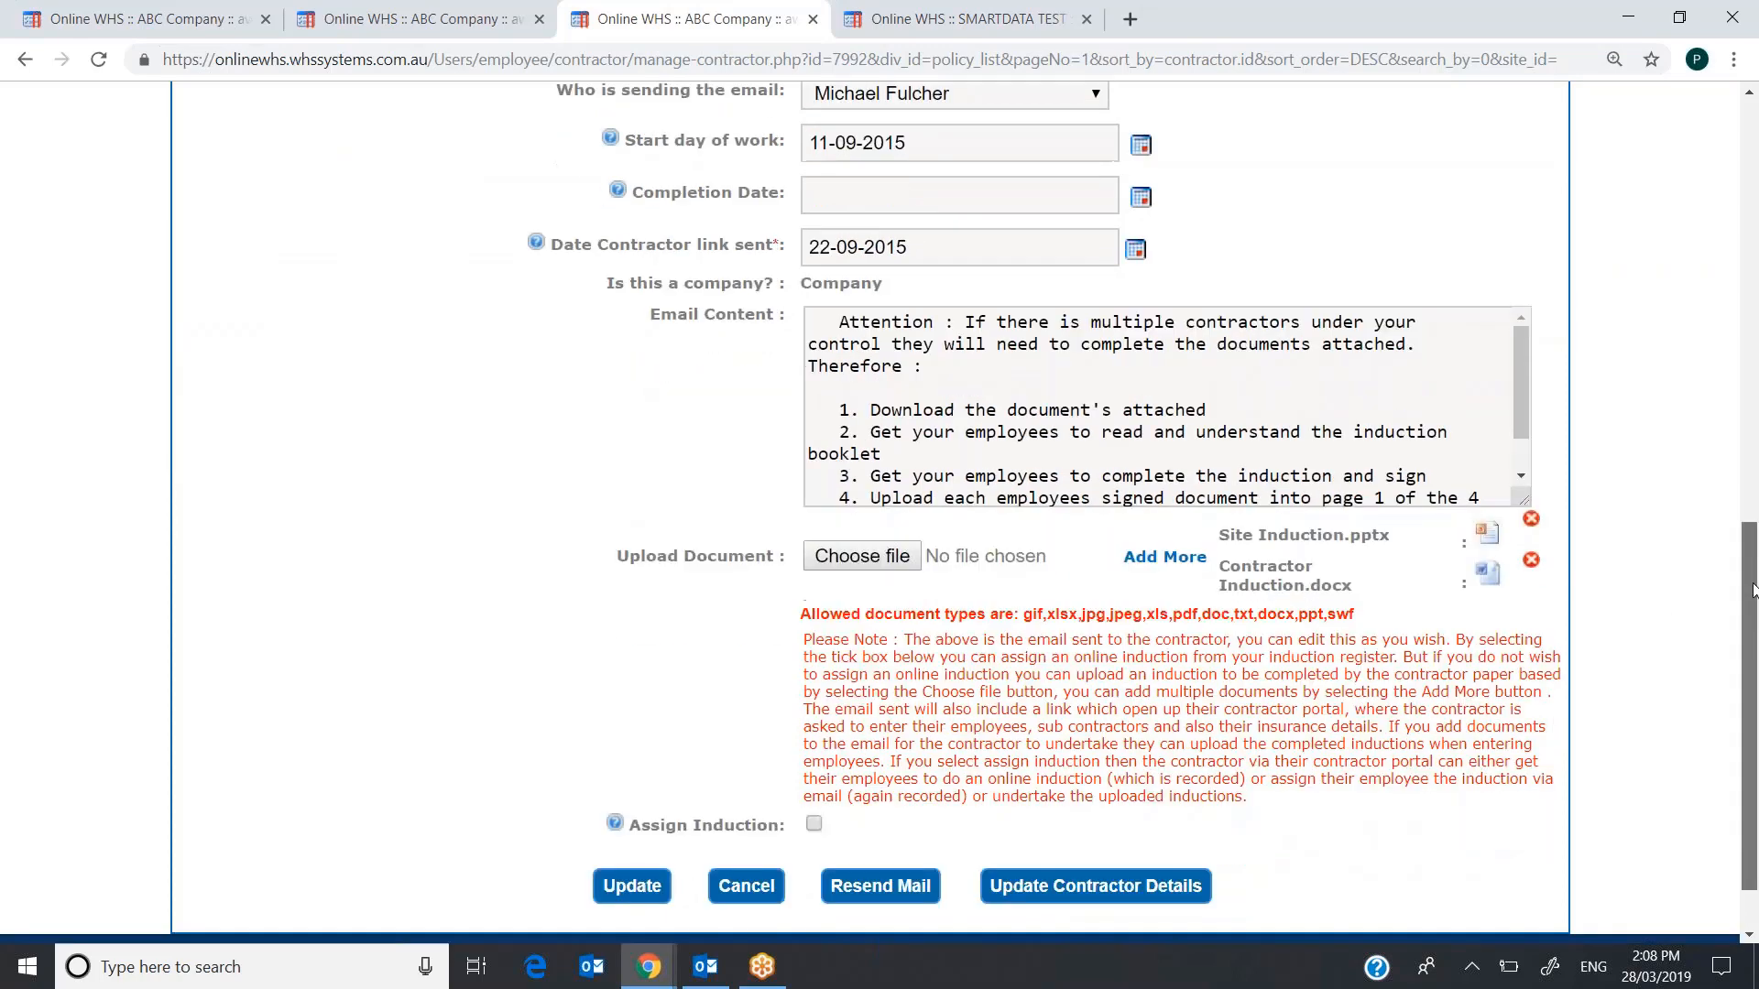
pyautogui.scroll(-1, 1752, 587)
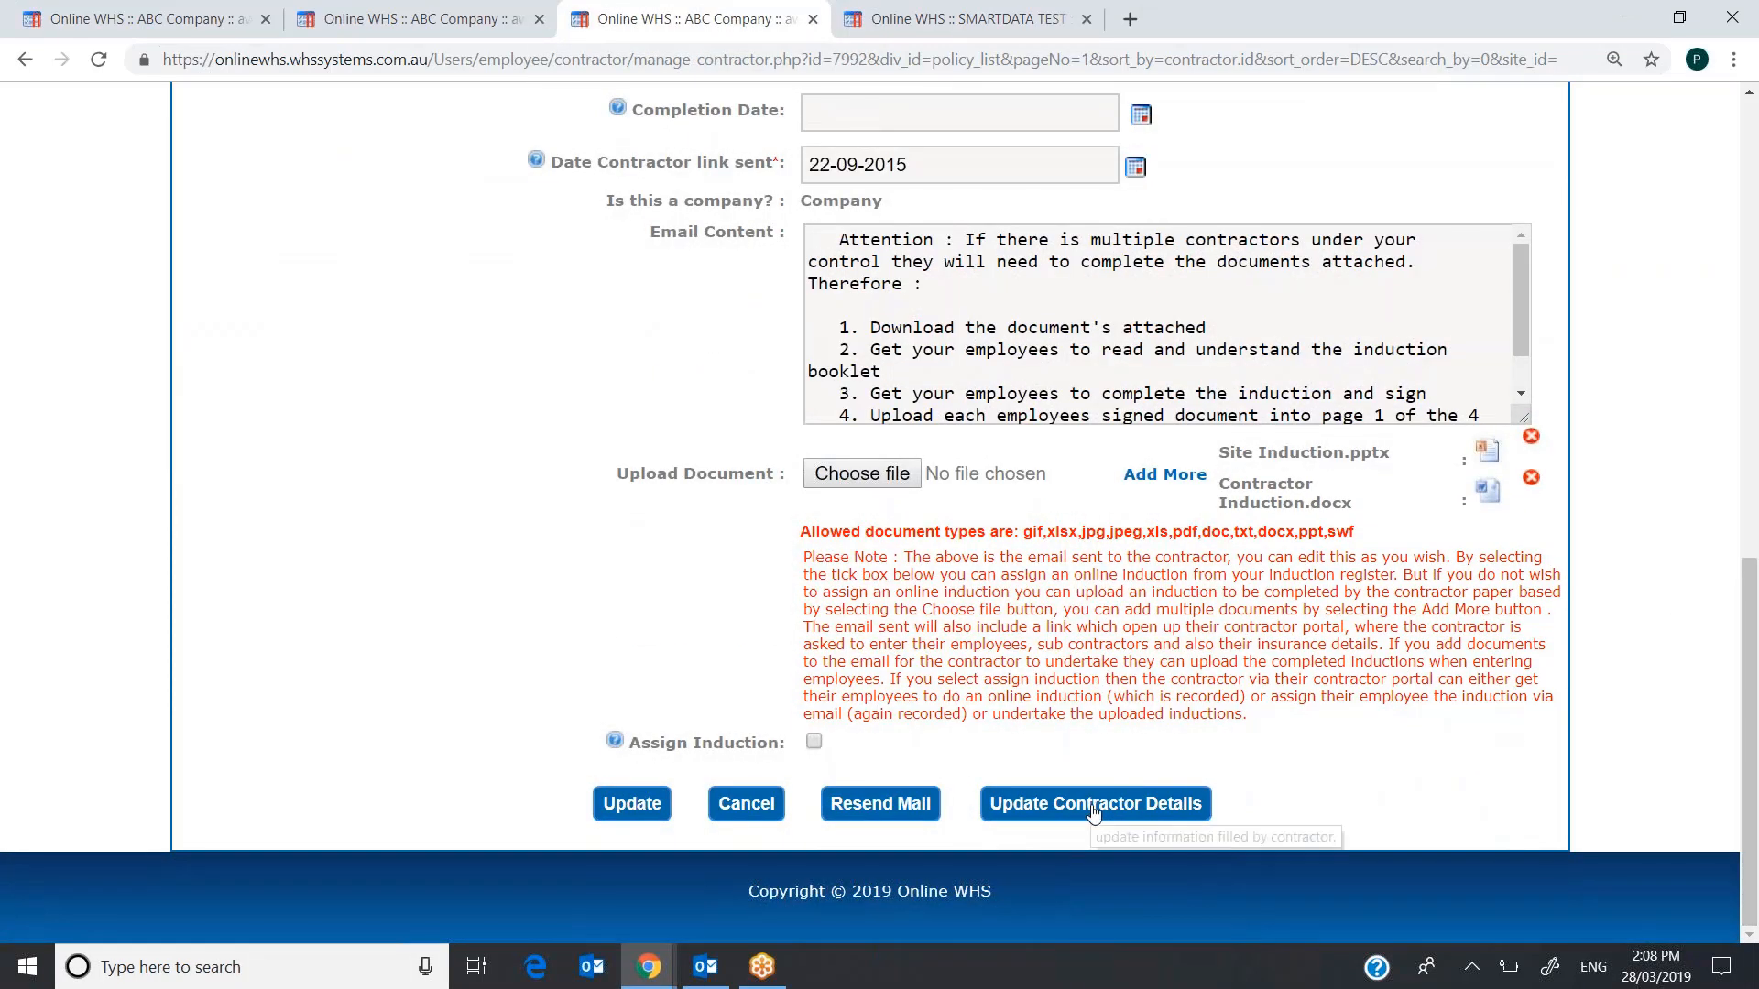
pyautogui.click(1093, 806)
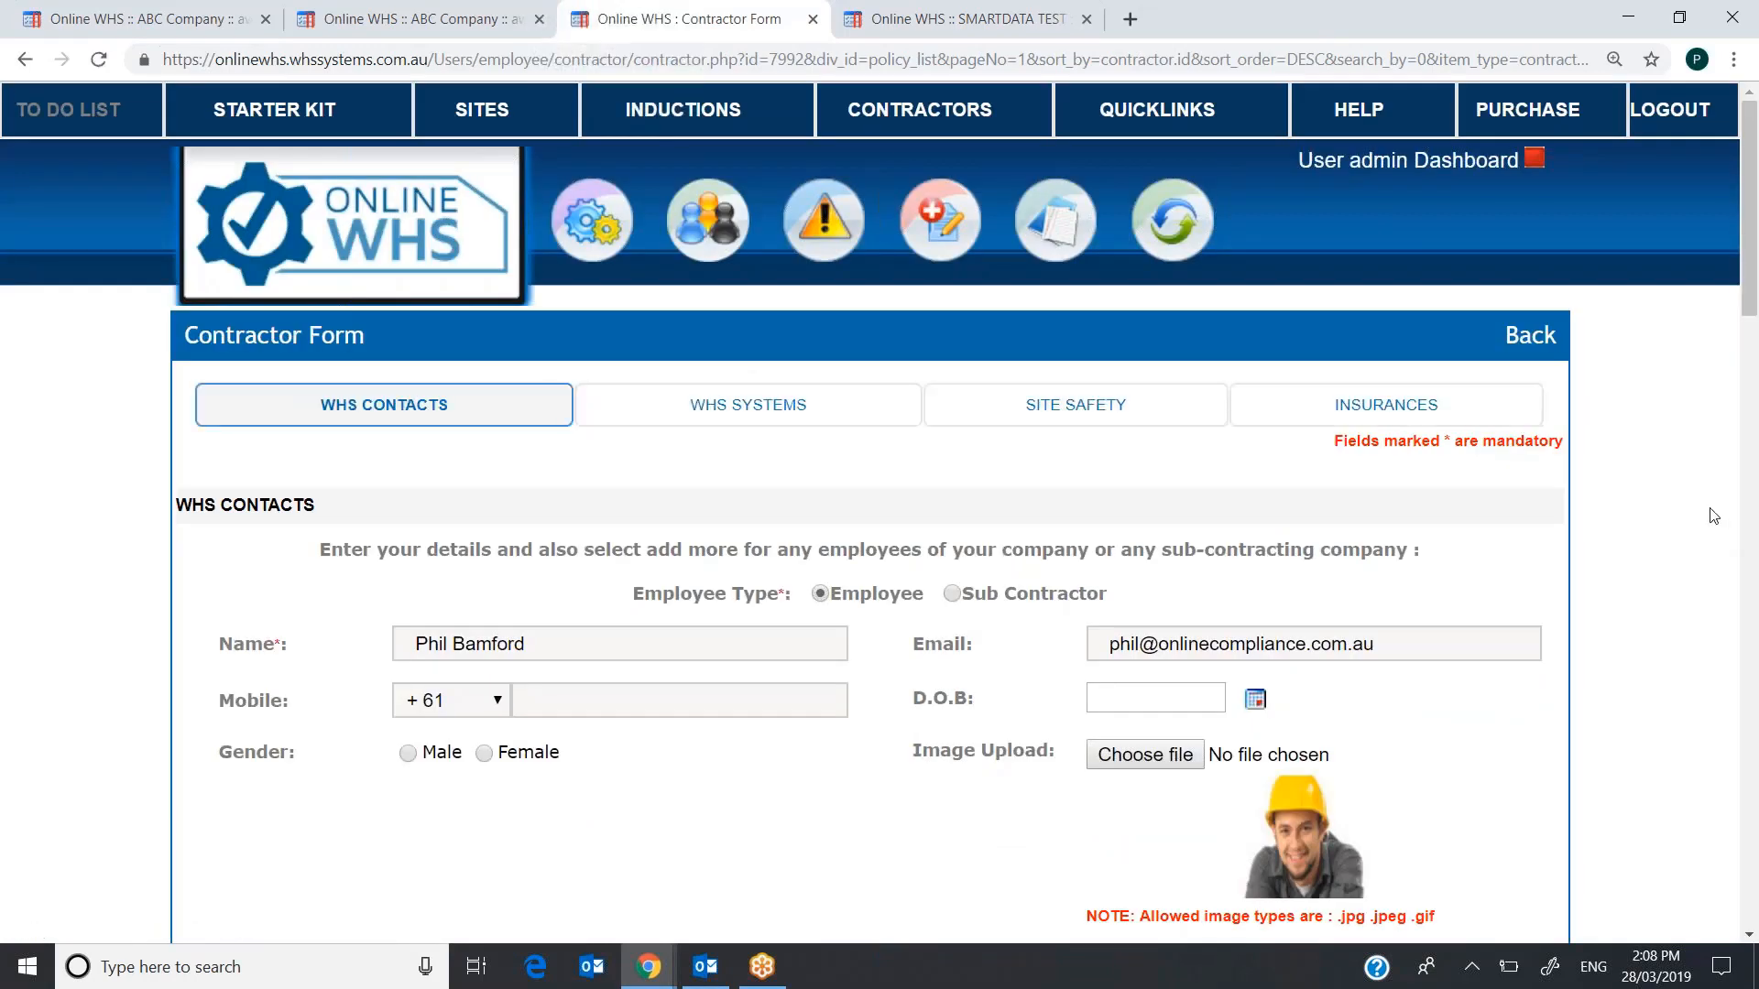
# - Open the first employee's assigned Contractor Induction from the contractor form, start it to view the Welcome page, and return to the form
pyautogui.moveTo(1745, 192); pyautogui.dragTo(1749, 237)
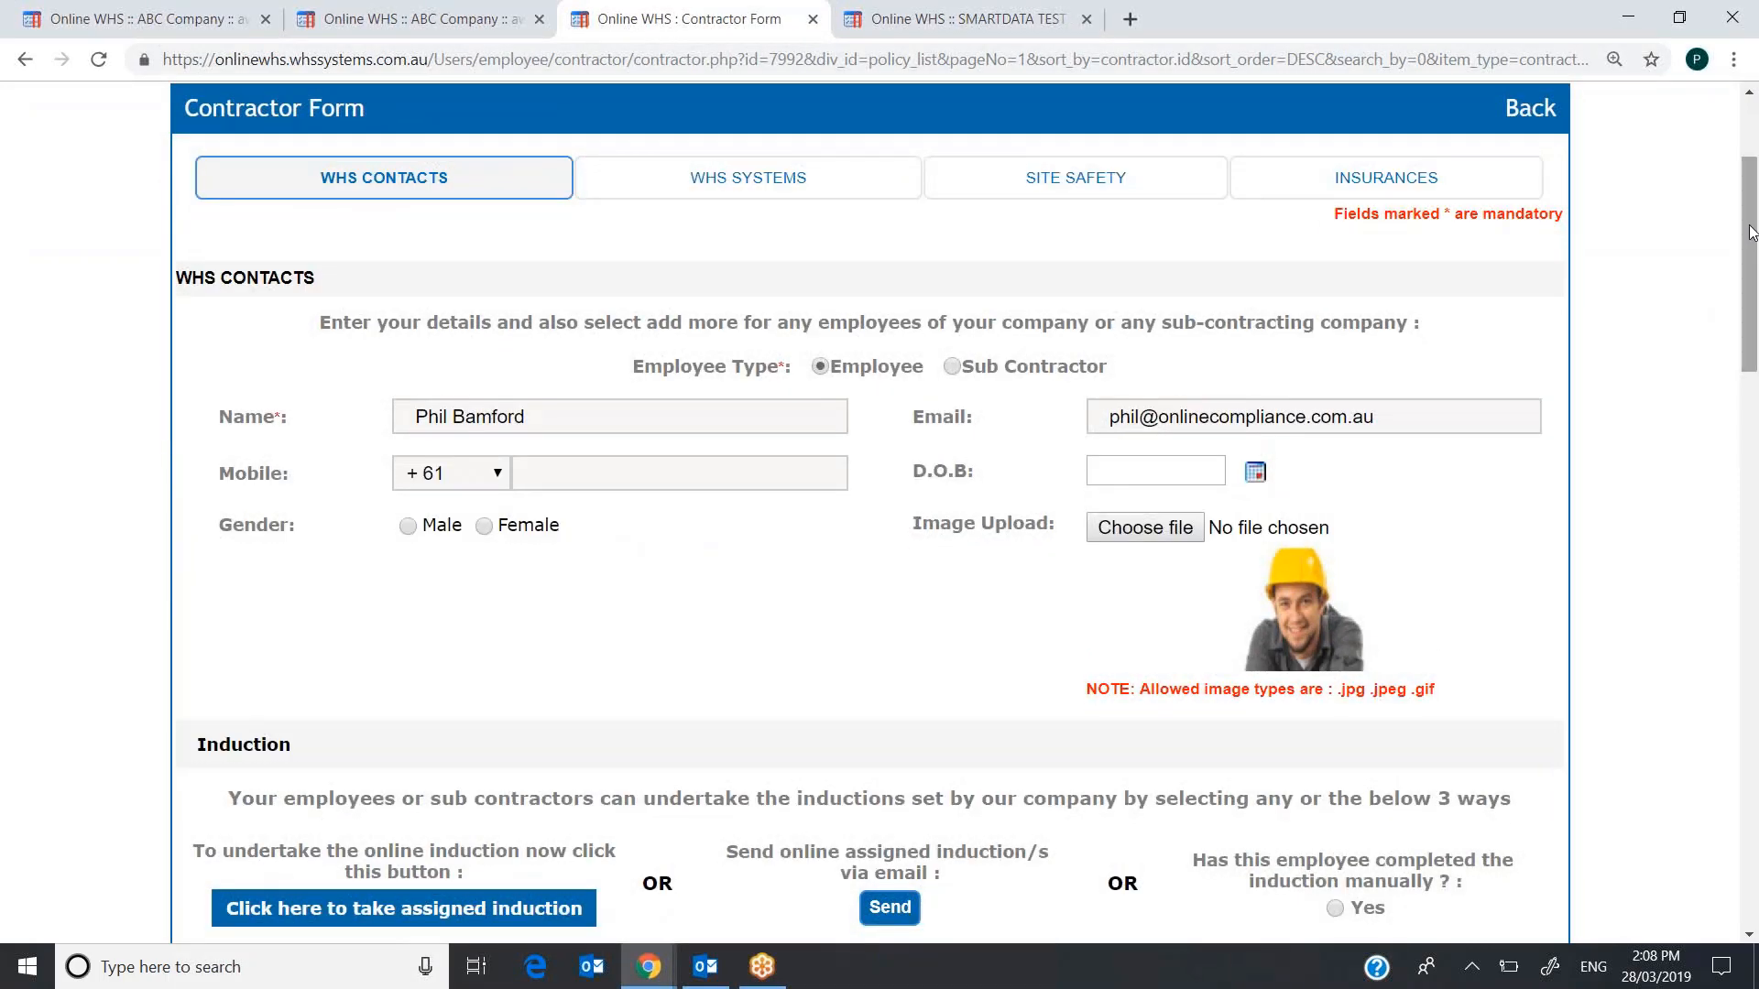
pyautogui.moveTo(1751, 303)
pyautogui.mouseDown()
pyautogui.moveTo(1751, 245)
pyautogui.moveTo(1753, 334)
pyautogui.moveTo(1754, 308)
pyautogui.mouseUp()
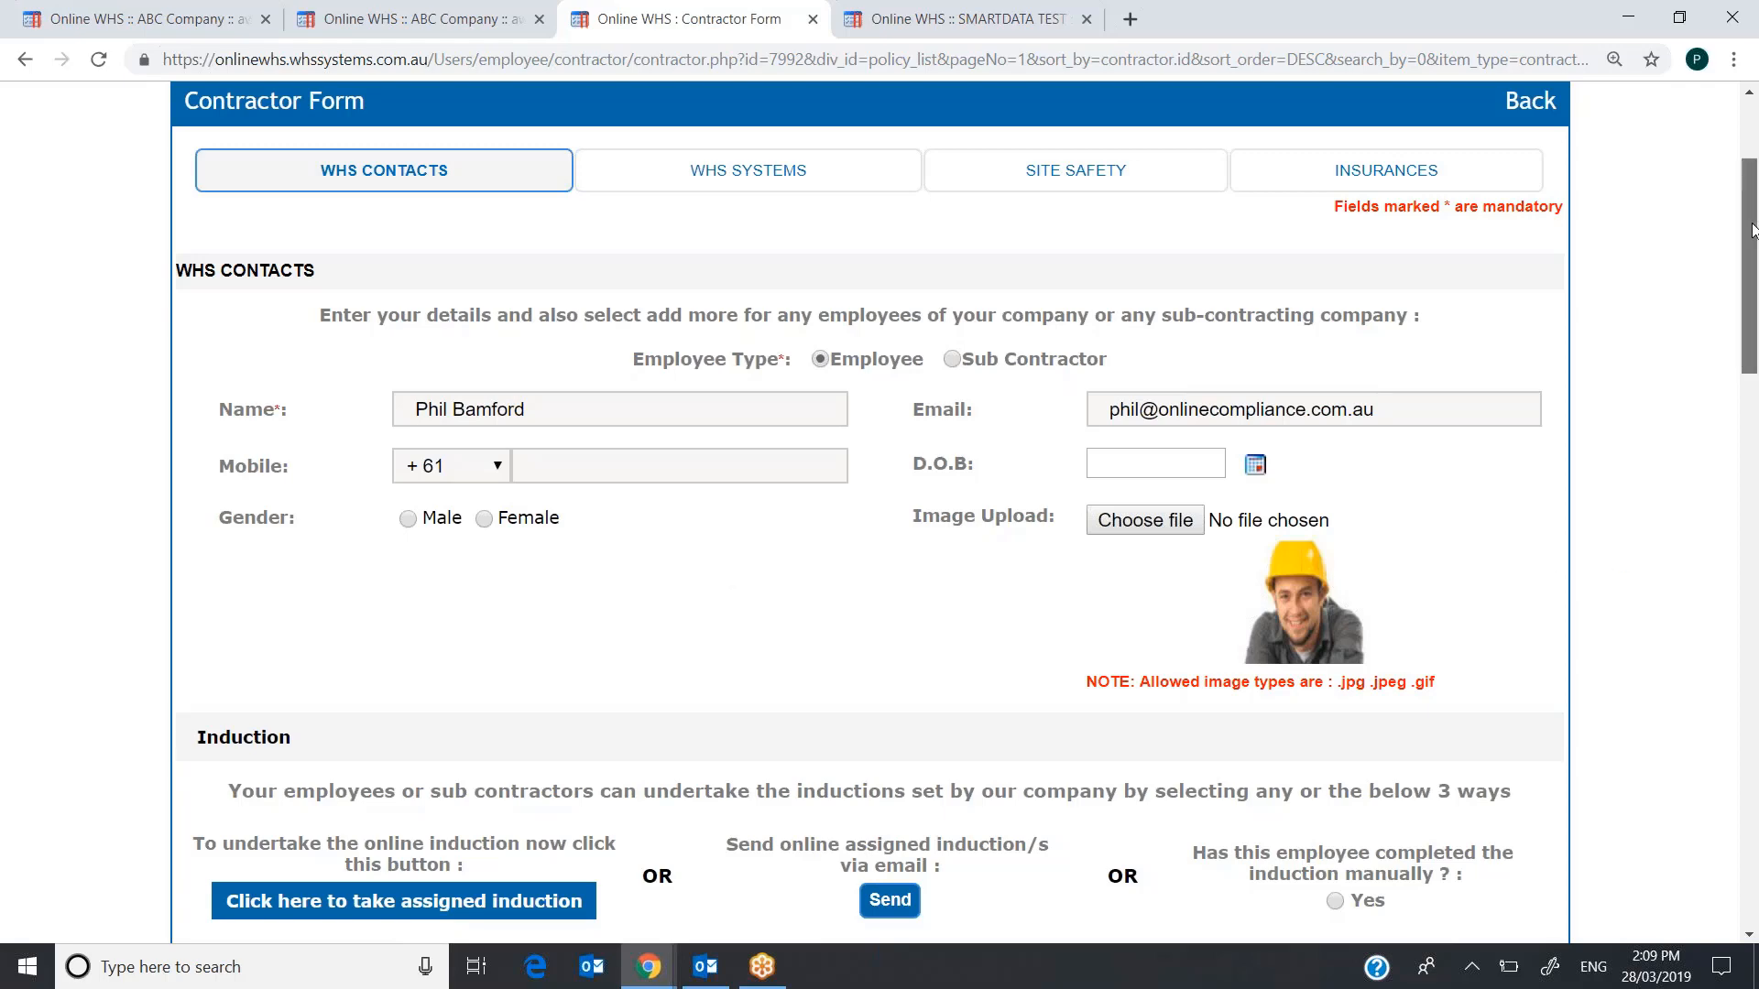
pyautogui.scroll(-6, 1727, 335)
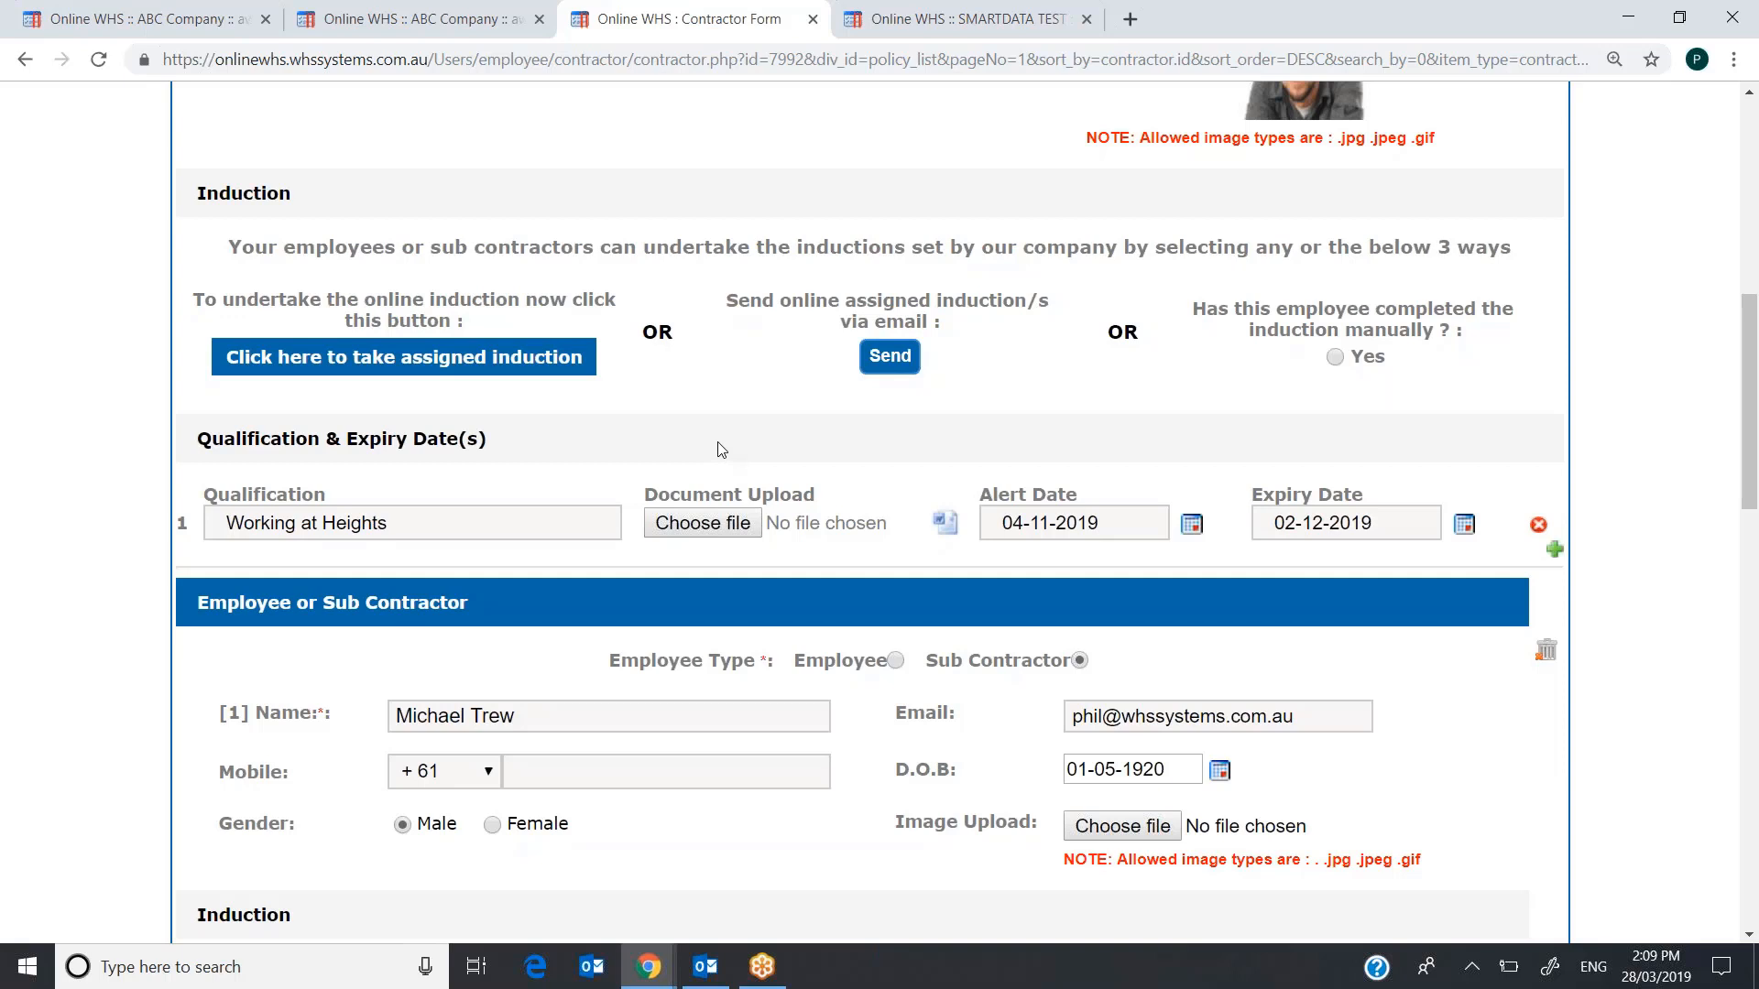
pyautogui.click(369, 360)
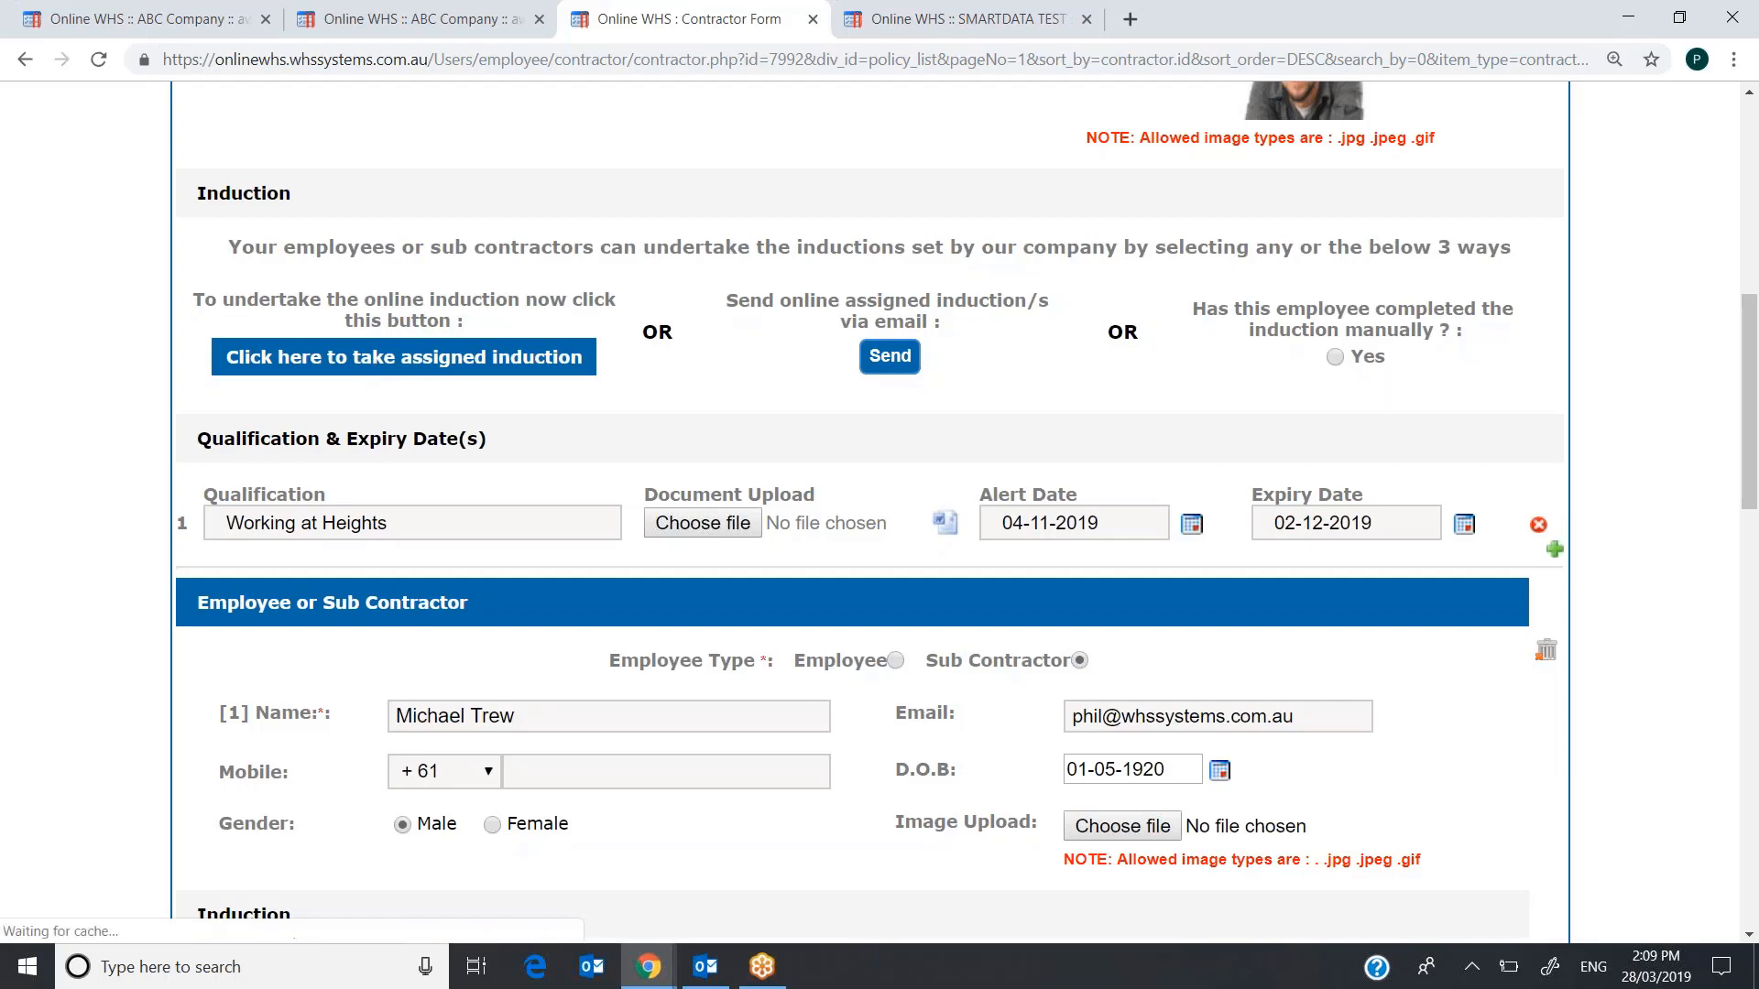
pyautogui.click(263, 404)
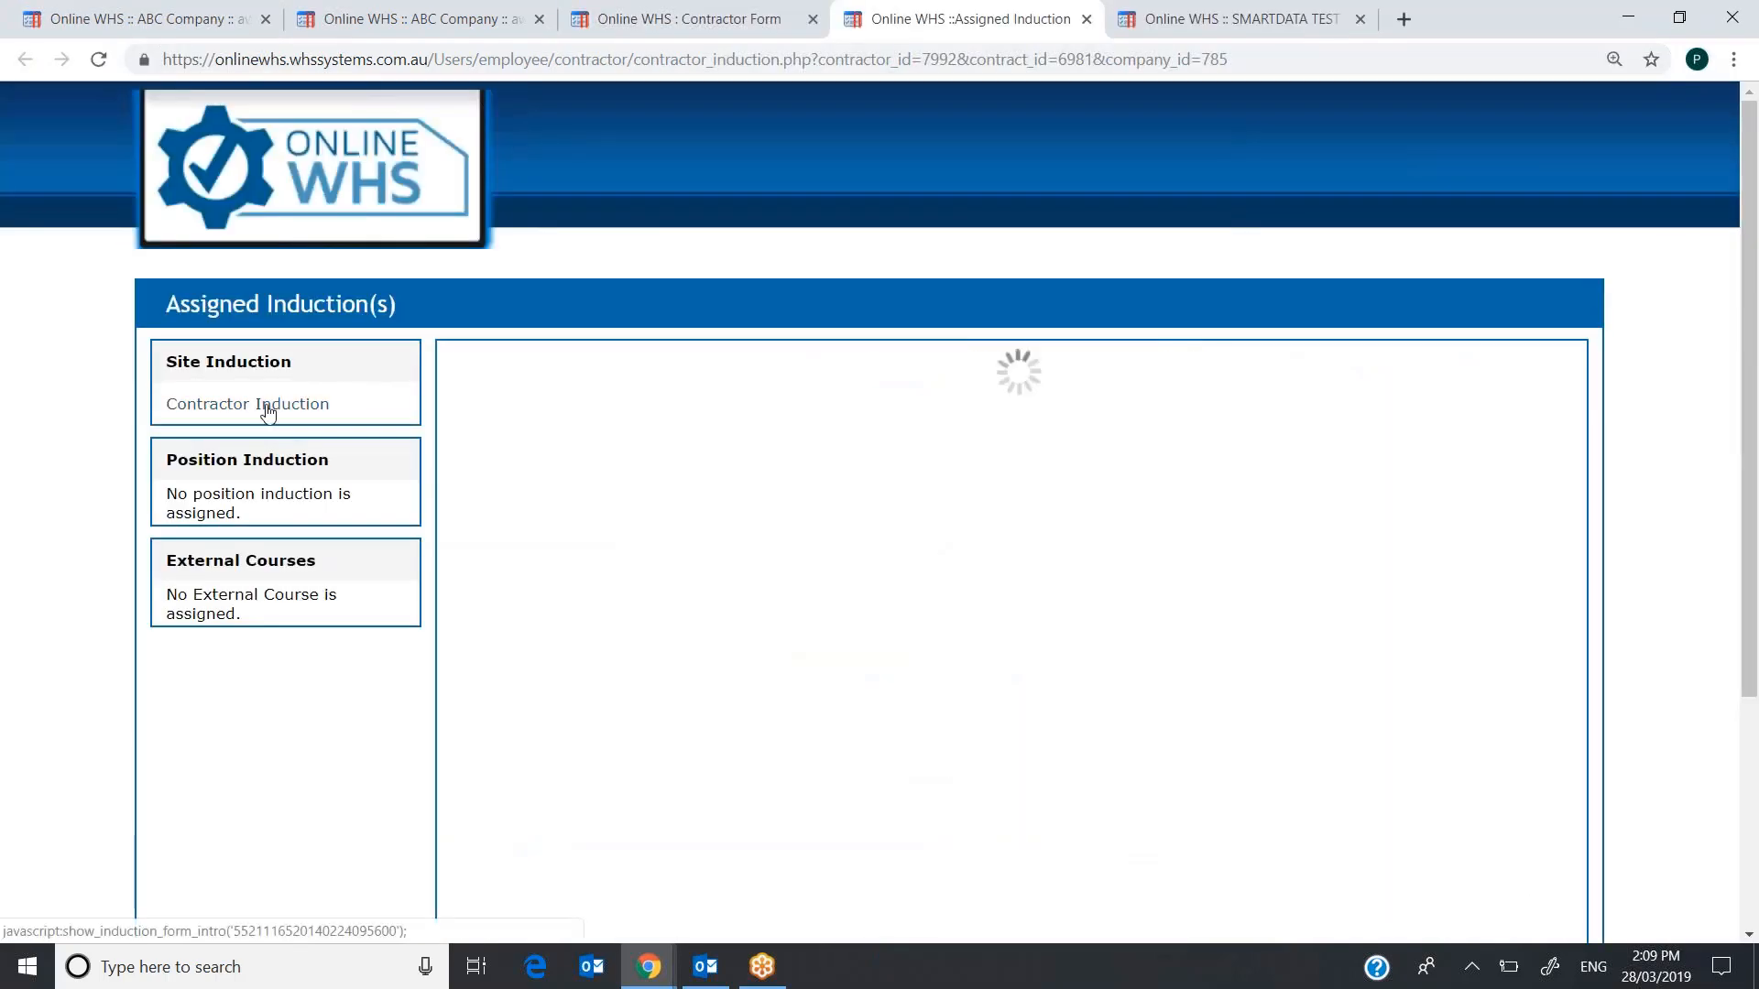
pyautogui.moveTo(1743, 290); pyautogui.dragTo(1735, 509)
pyautogui.click(974, 843)
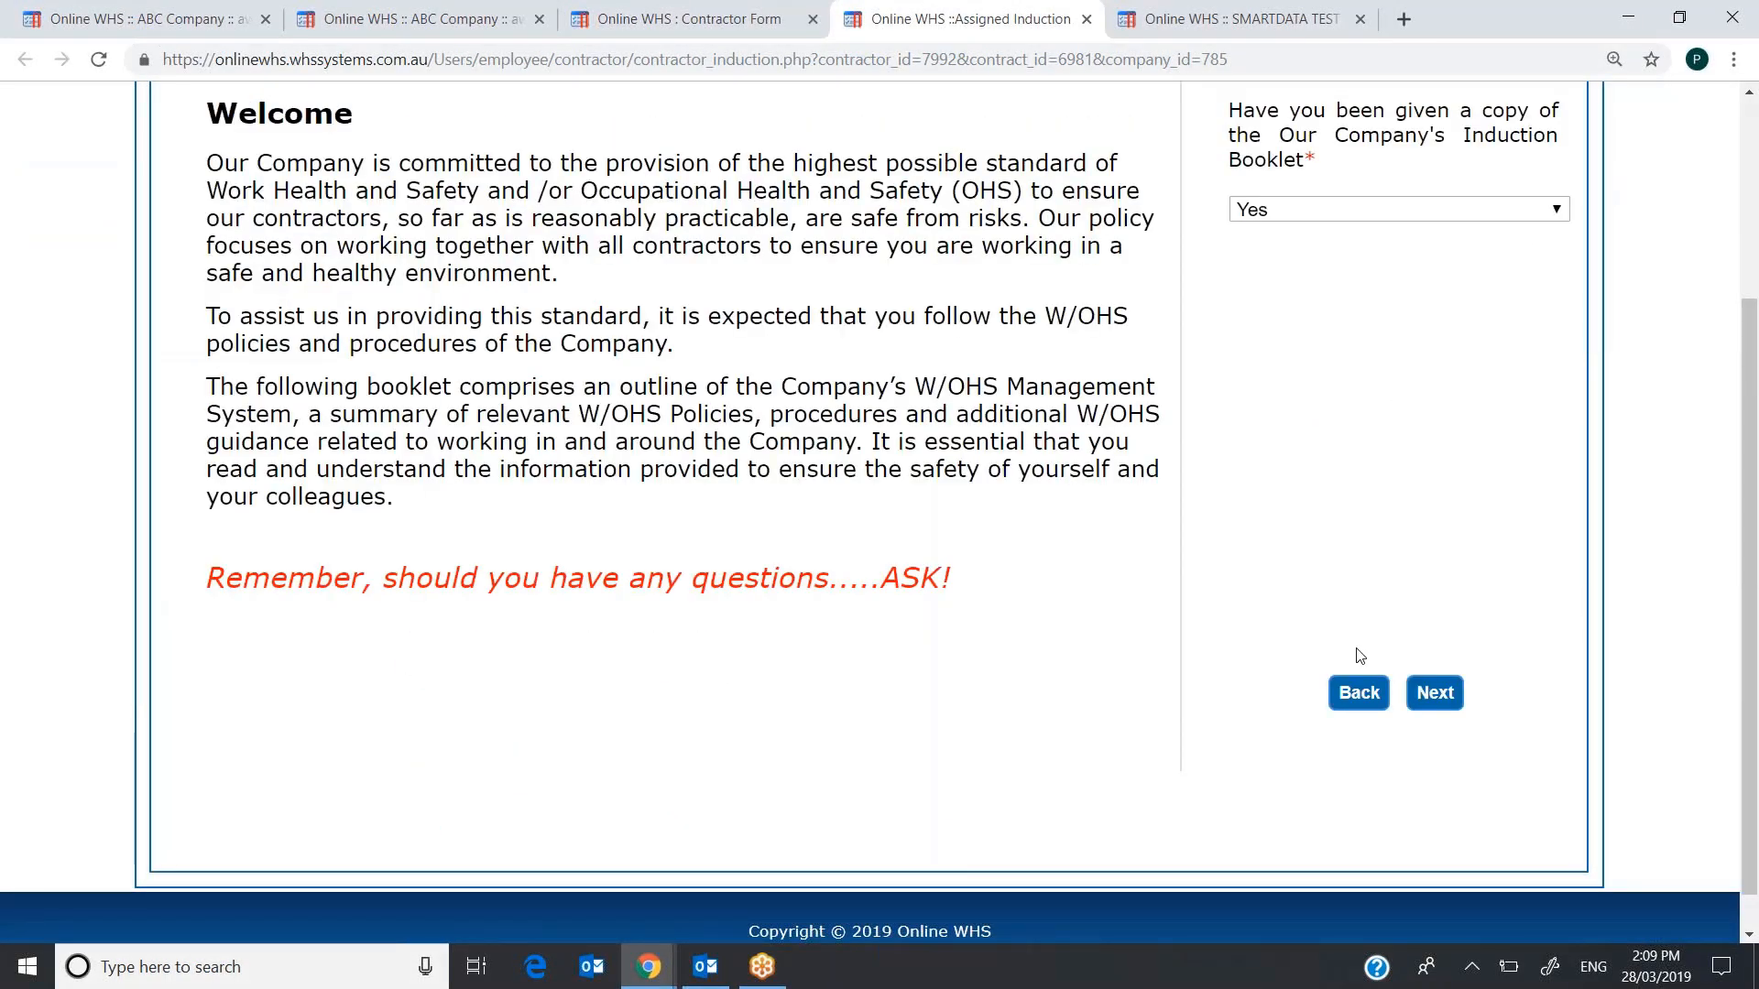
pyautogui.click(687, 22)
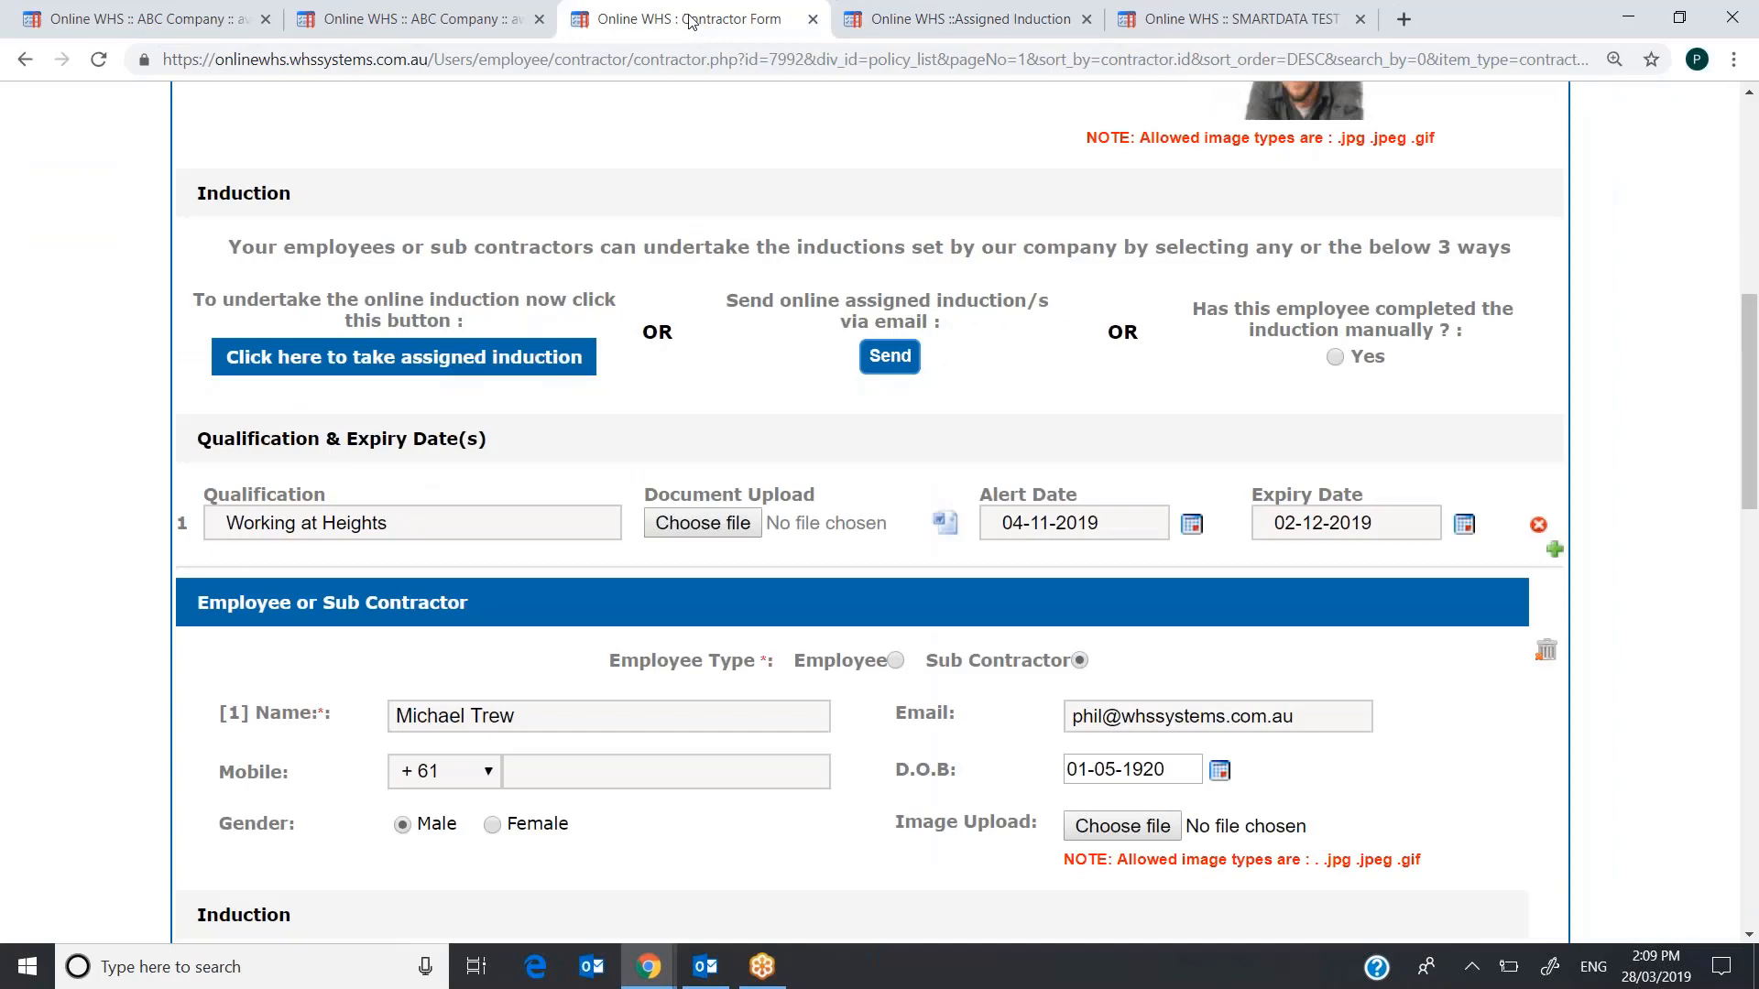
# - Mark the first employee's induction as completed manually and close the Update Induction form without filling it in
pyautogui.moveTo(1750, 414); pyautogui.dragTo(1749, 207)
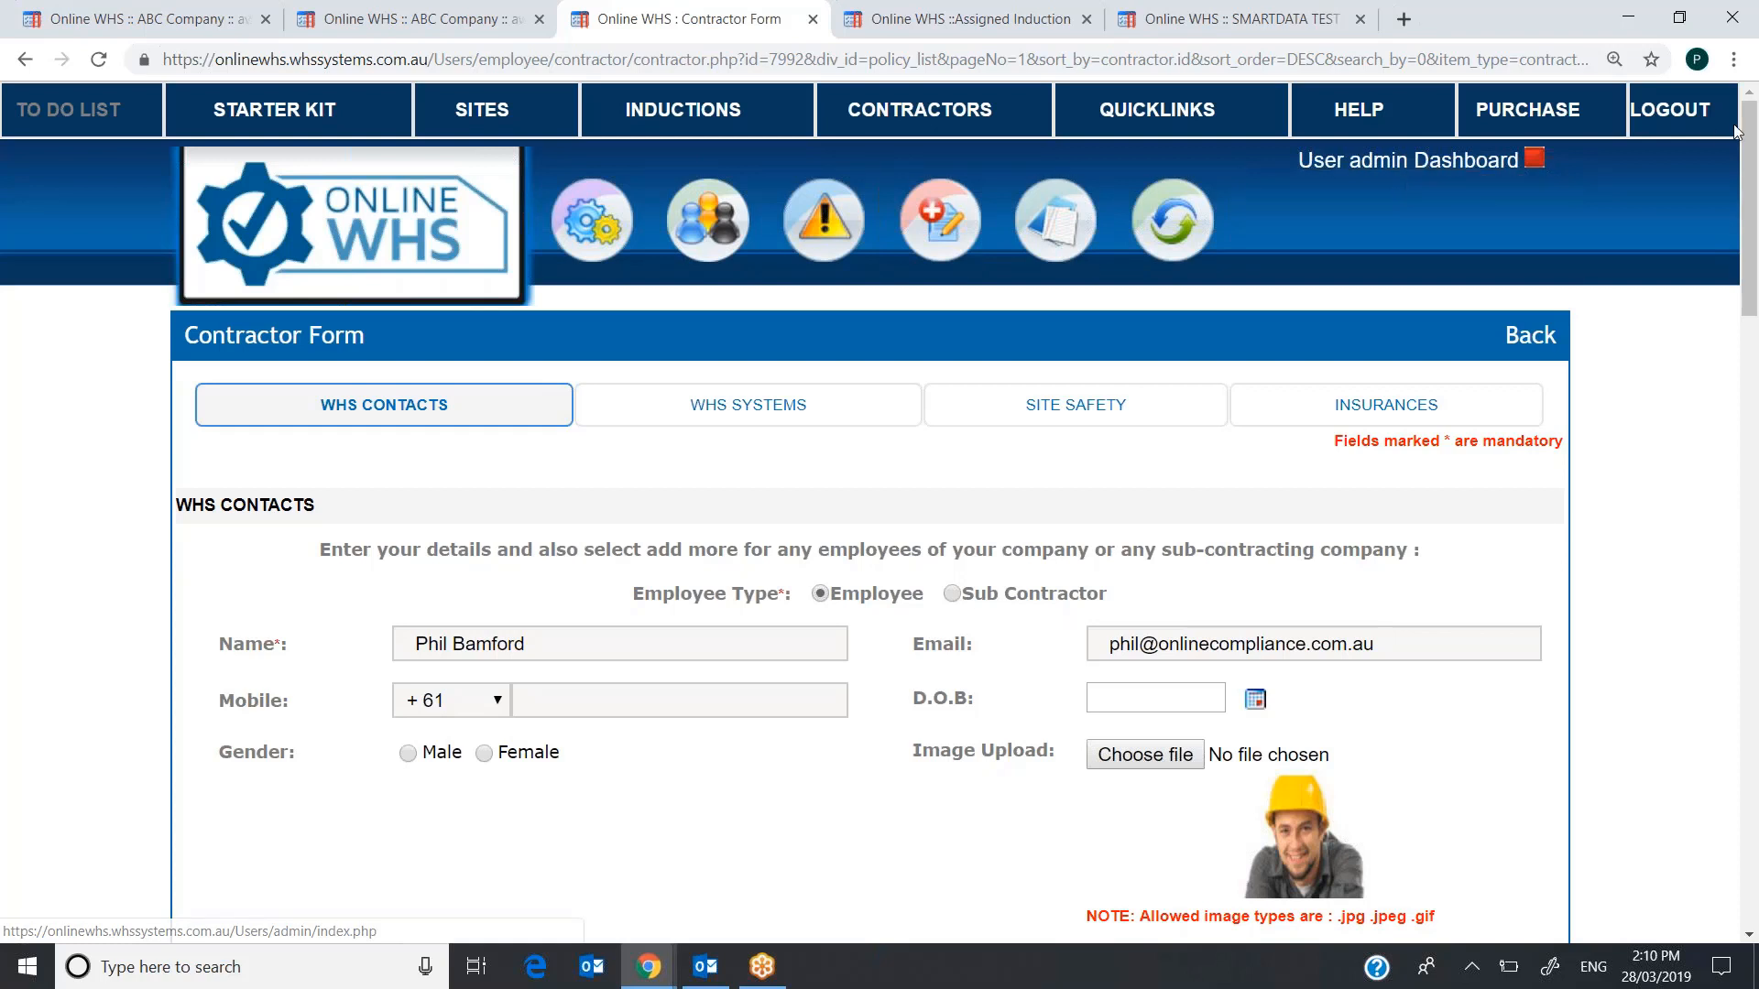
pyautogui.moveTo(1751, 170); pyautogui.dragTo(1753, 388)
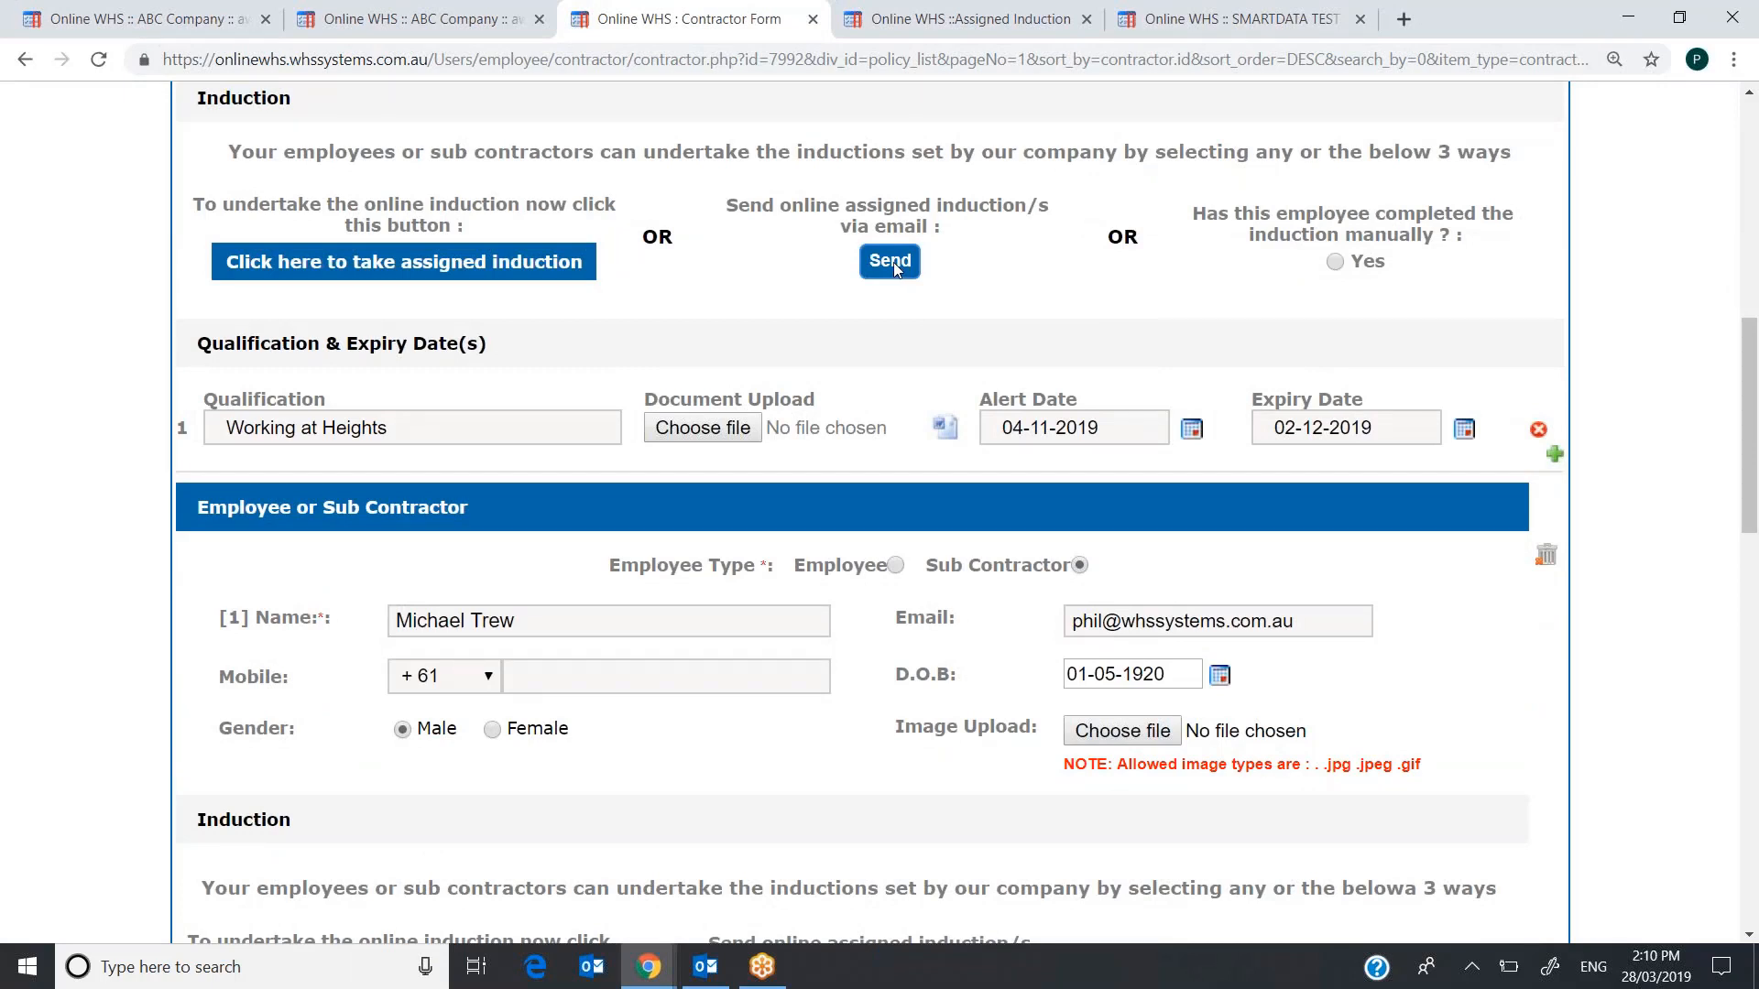
pyautogui.click(1336, 263)
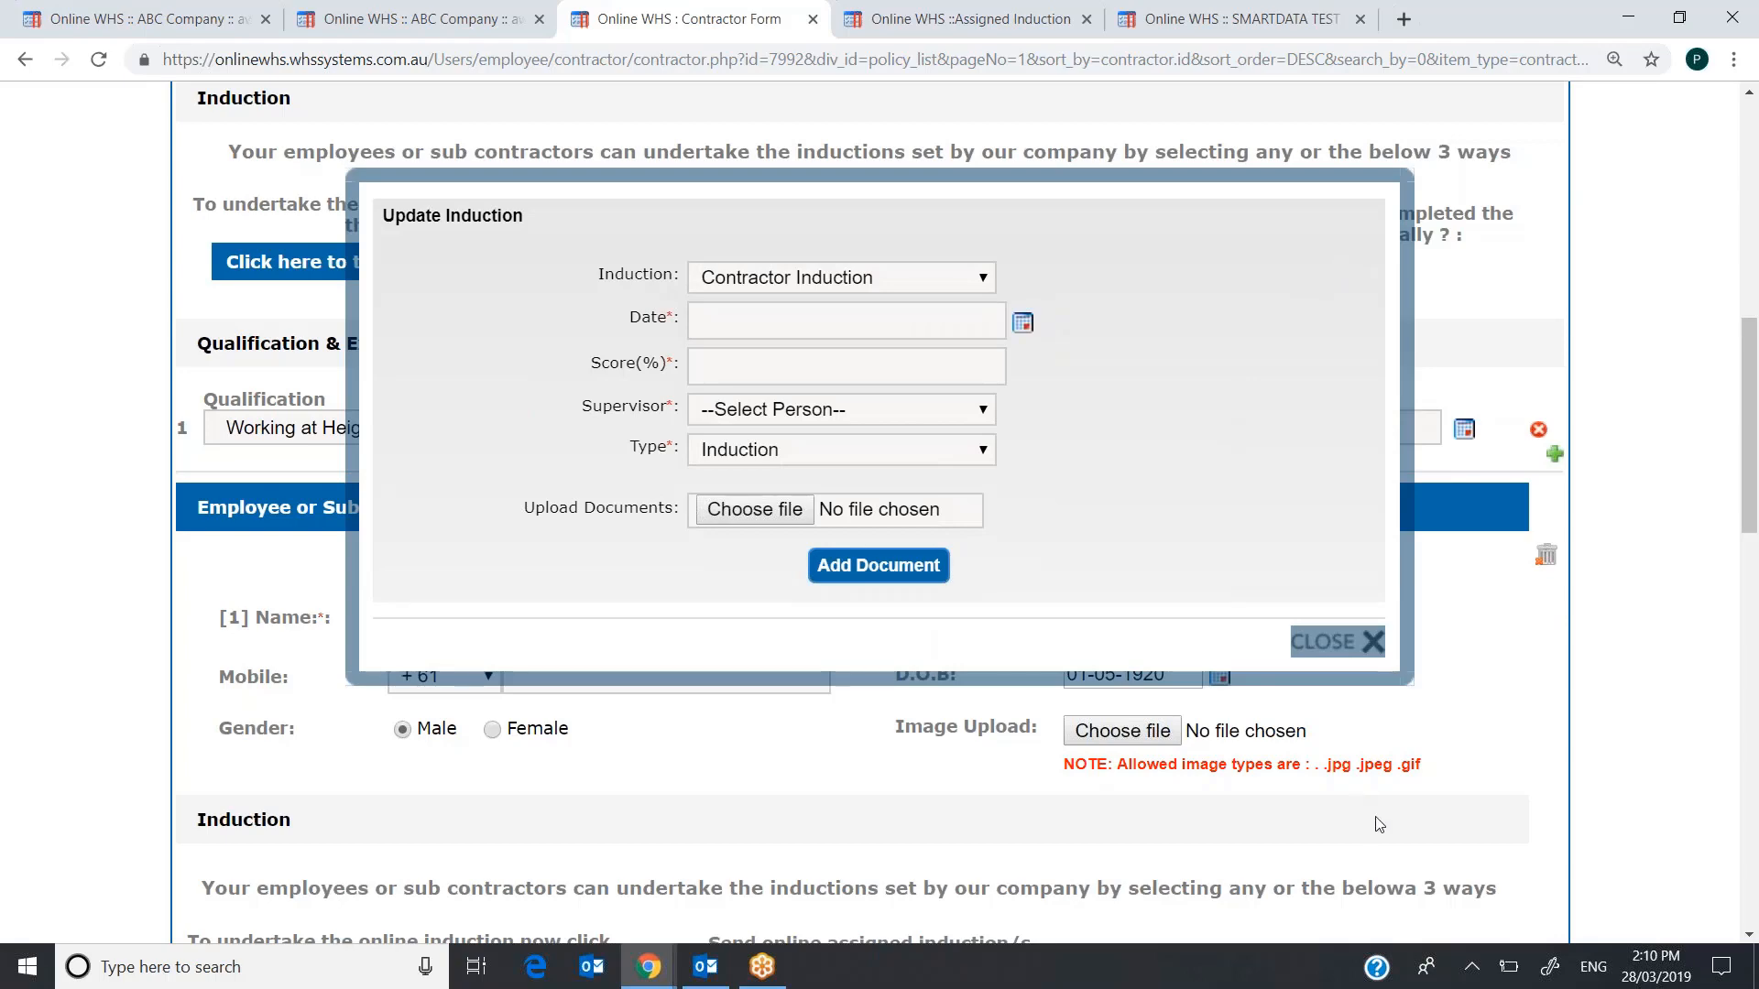
pyautogui.click(1374, 643)
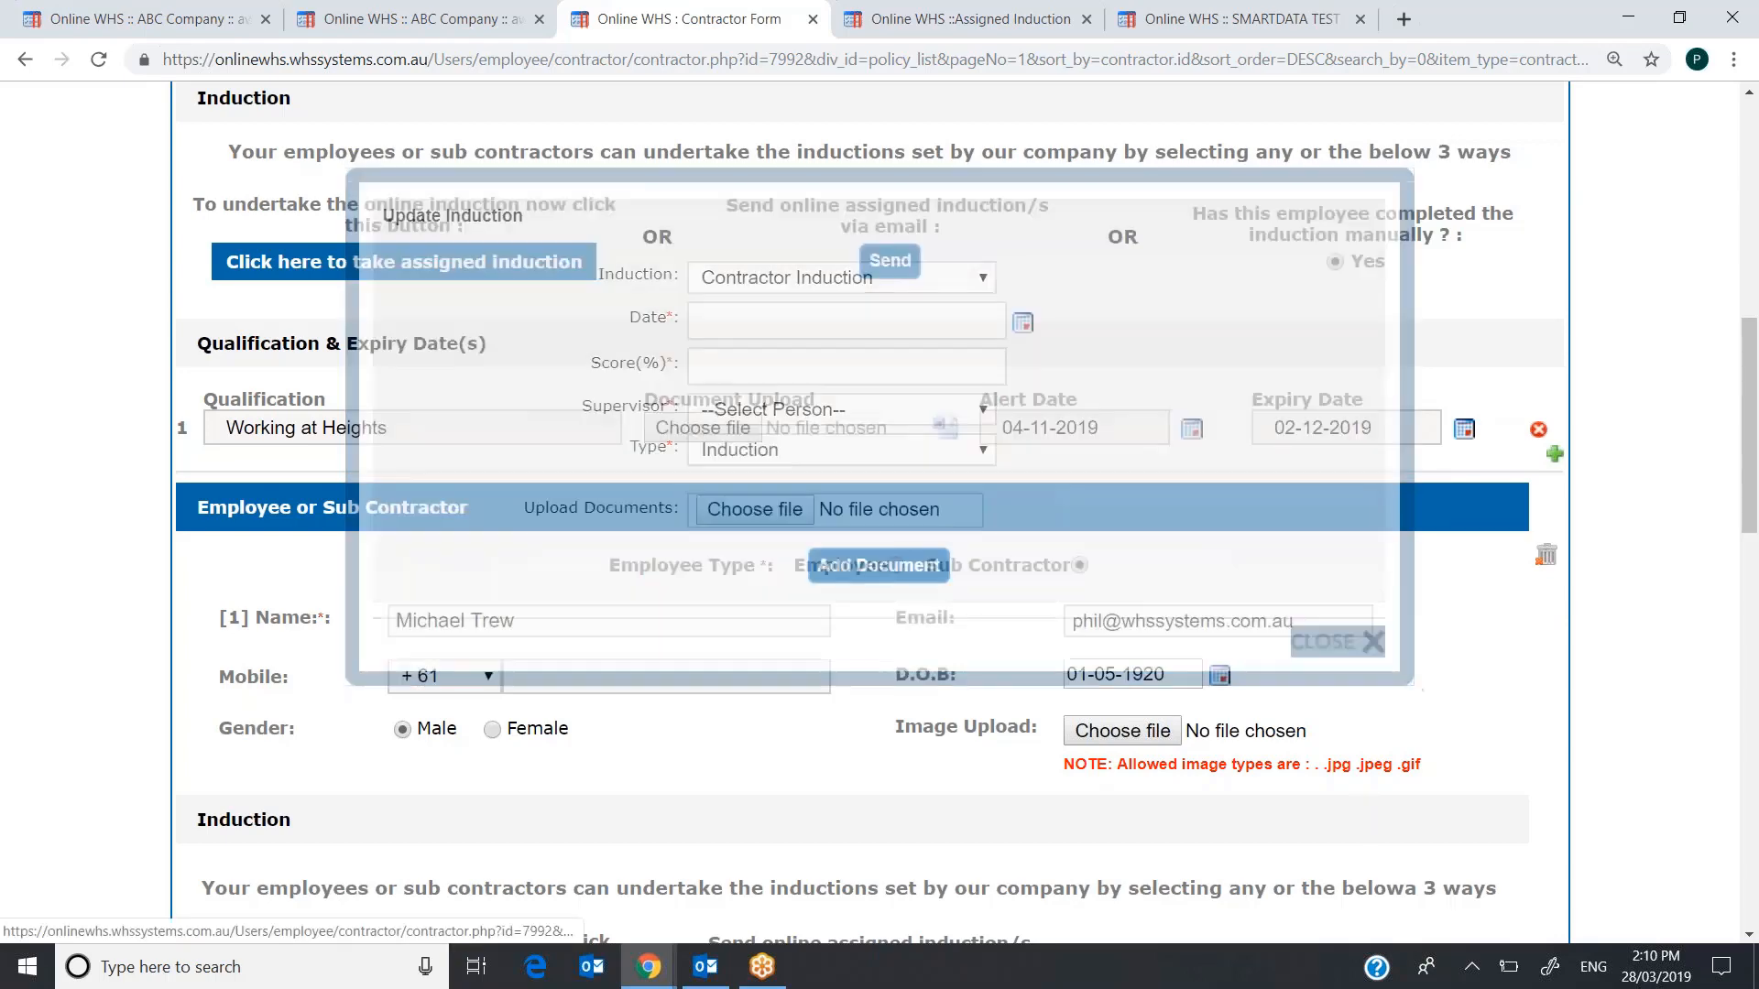
# - Add three blank qualification rows below Working at Heights for the first employee and remove them again
pyautogui.scroll(-3, 1745, 439)
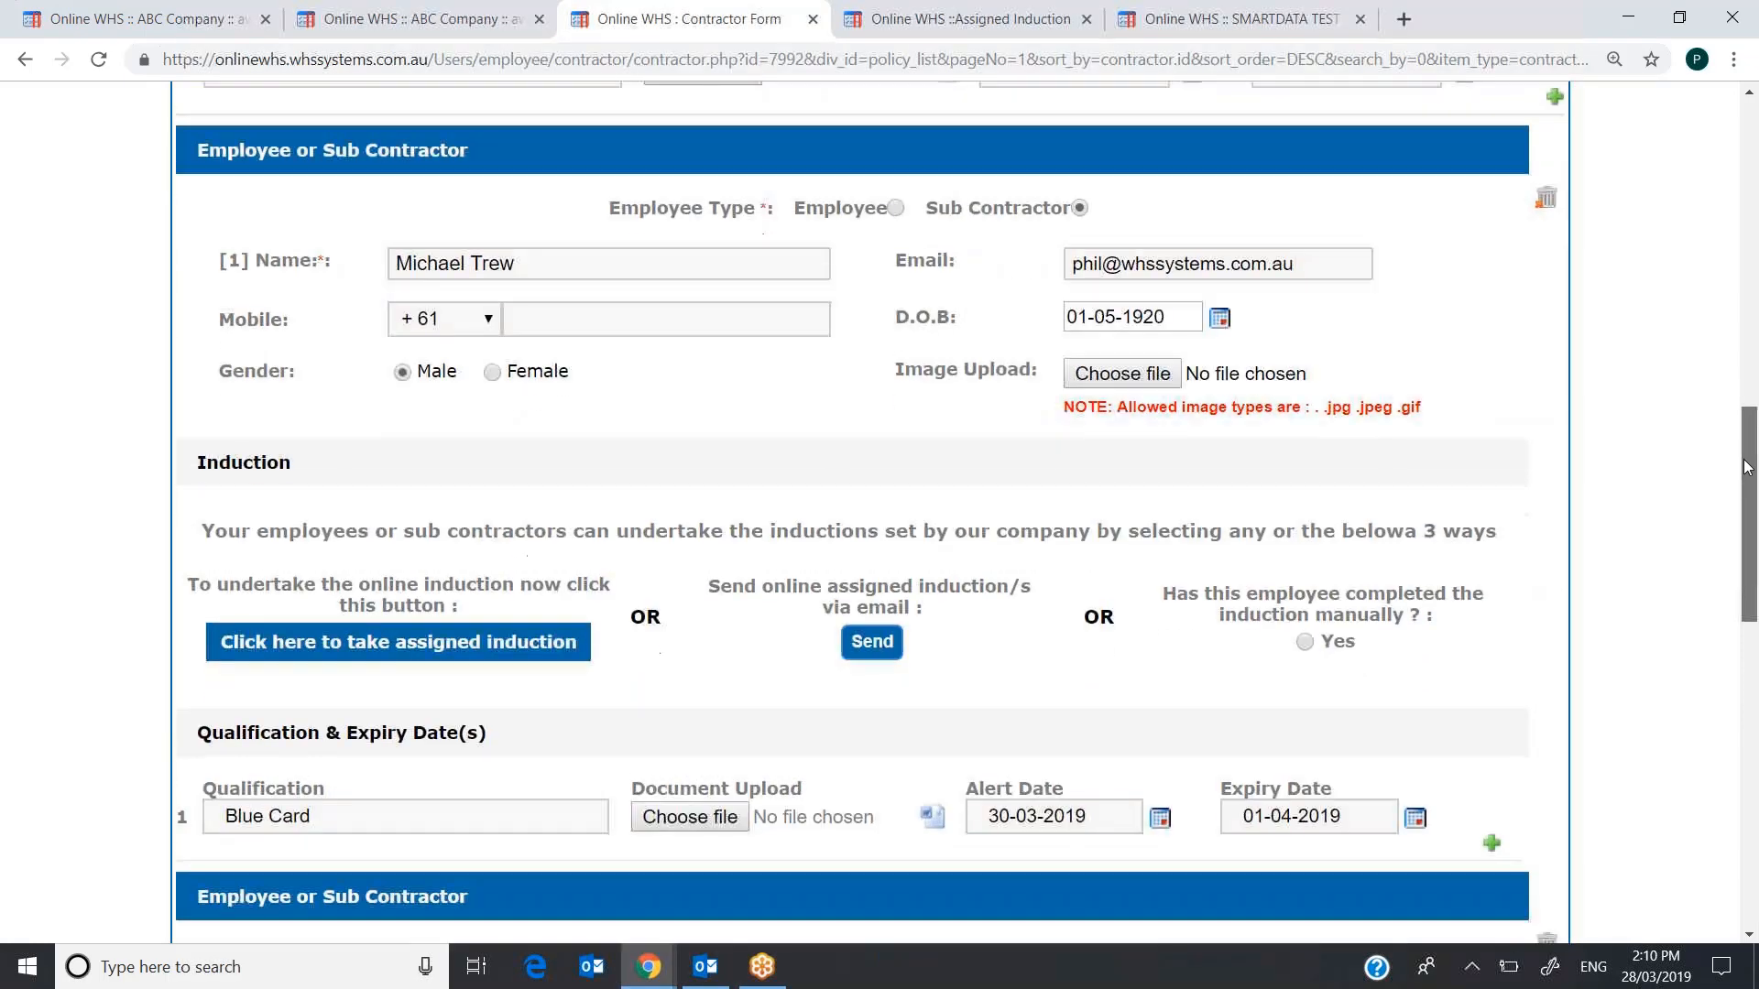
pyautogui.moveTo(1745, 455); pyautogui.dragTo(1732, 380)
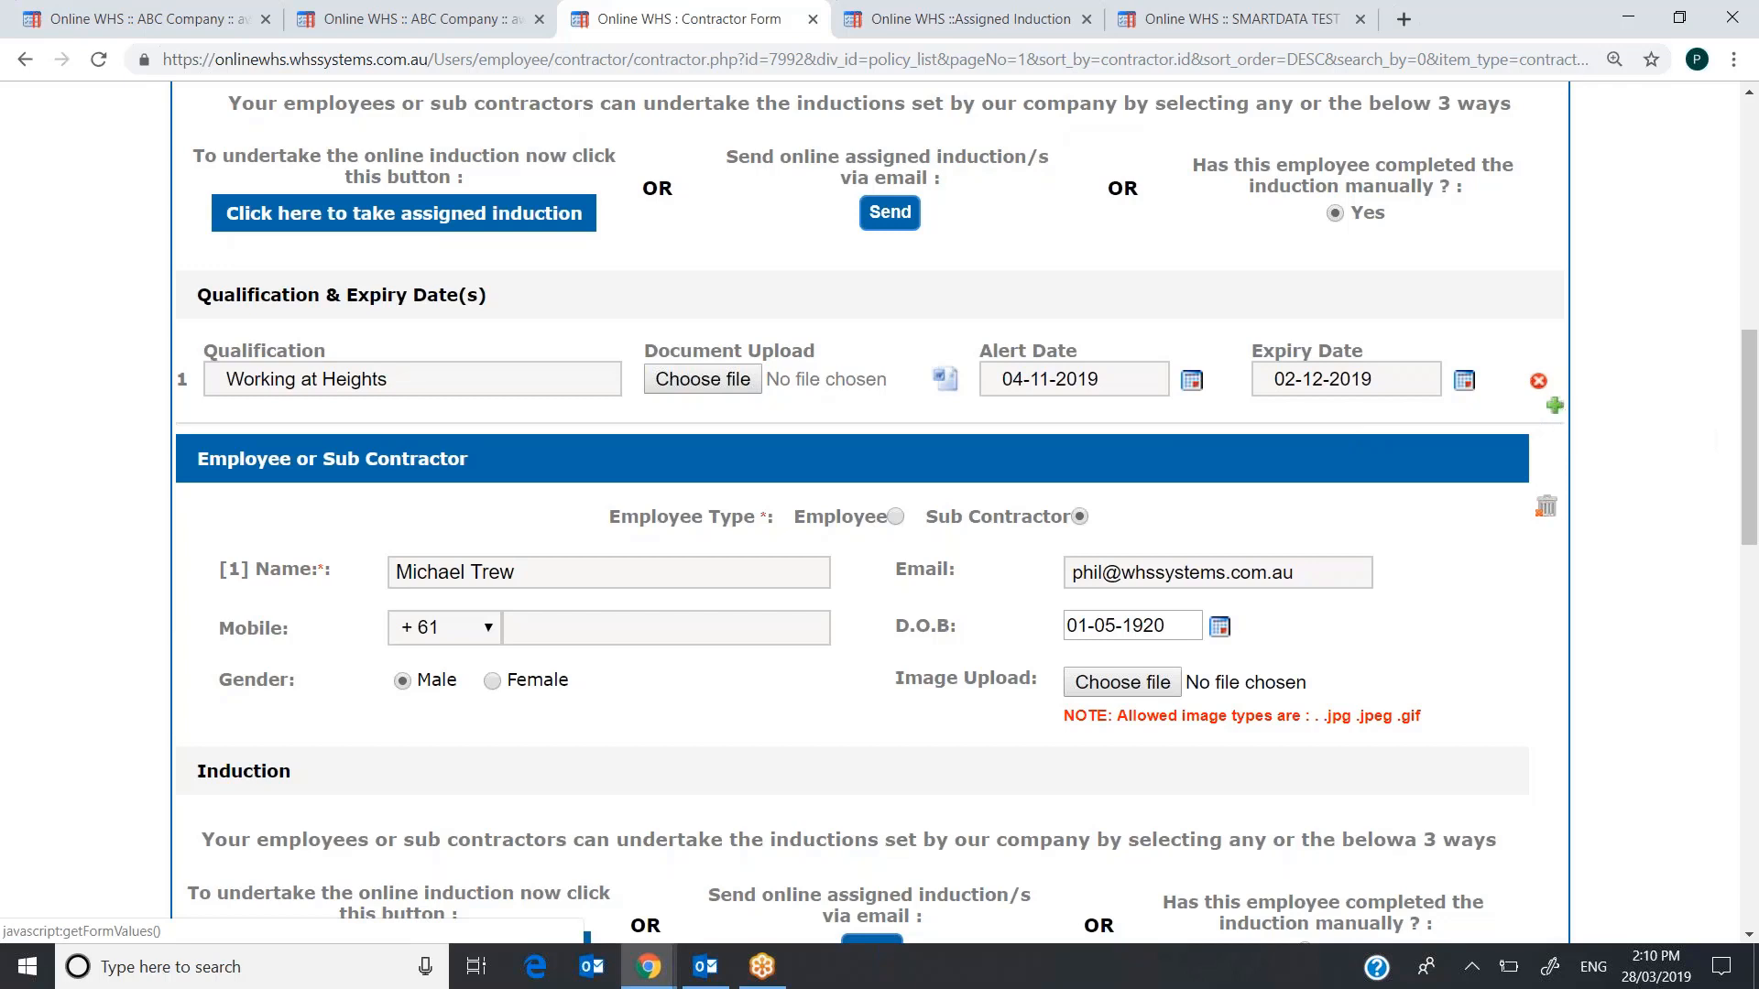
pyautogui.click(1555, 404)
pyautogui.click(1554, 441)
pyautogui.click(1554, 476)
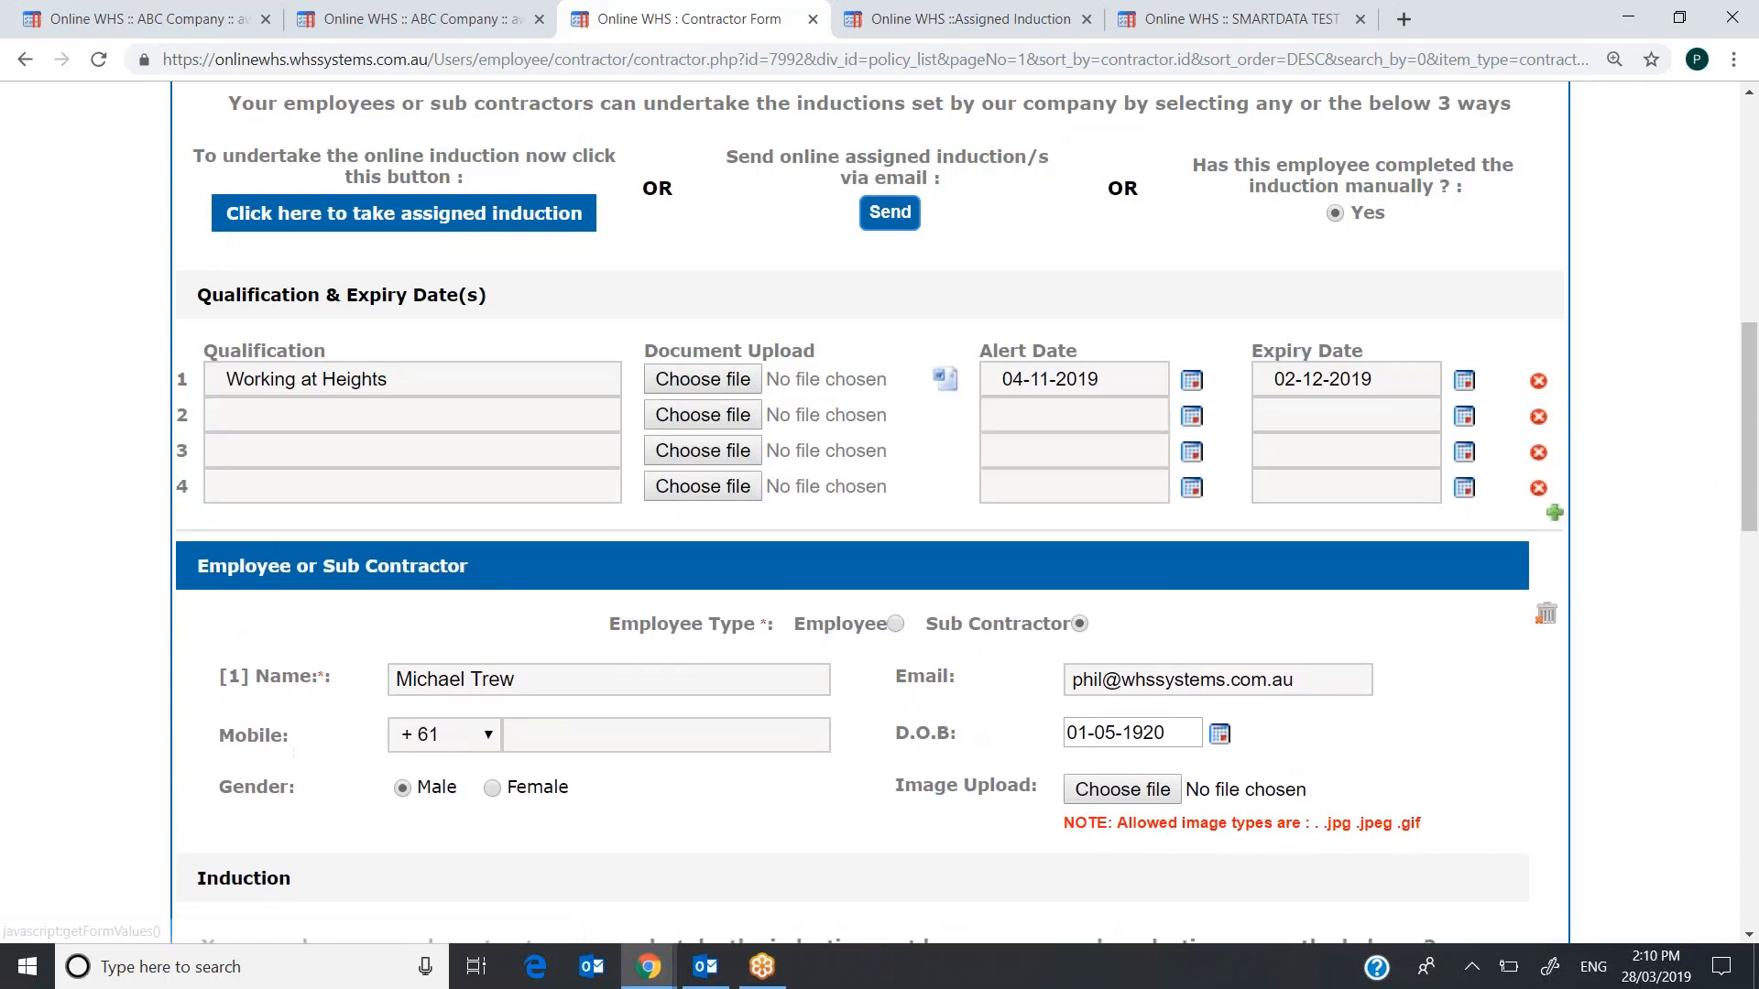
pyautogui.click(1539, 487)
pyautogui.click(1538, 452)
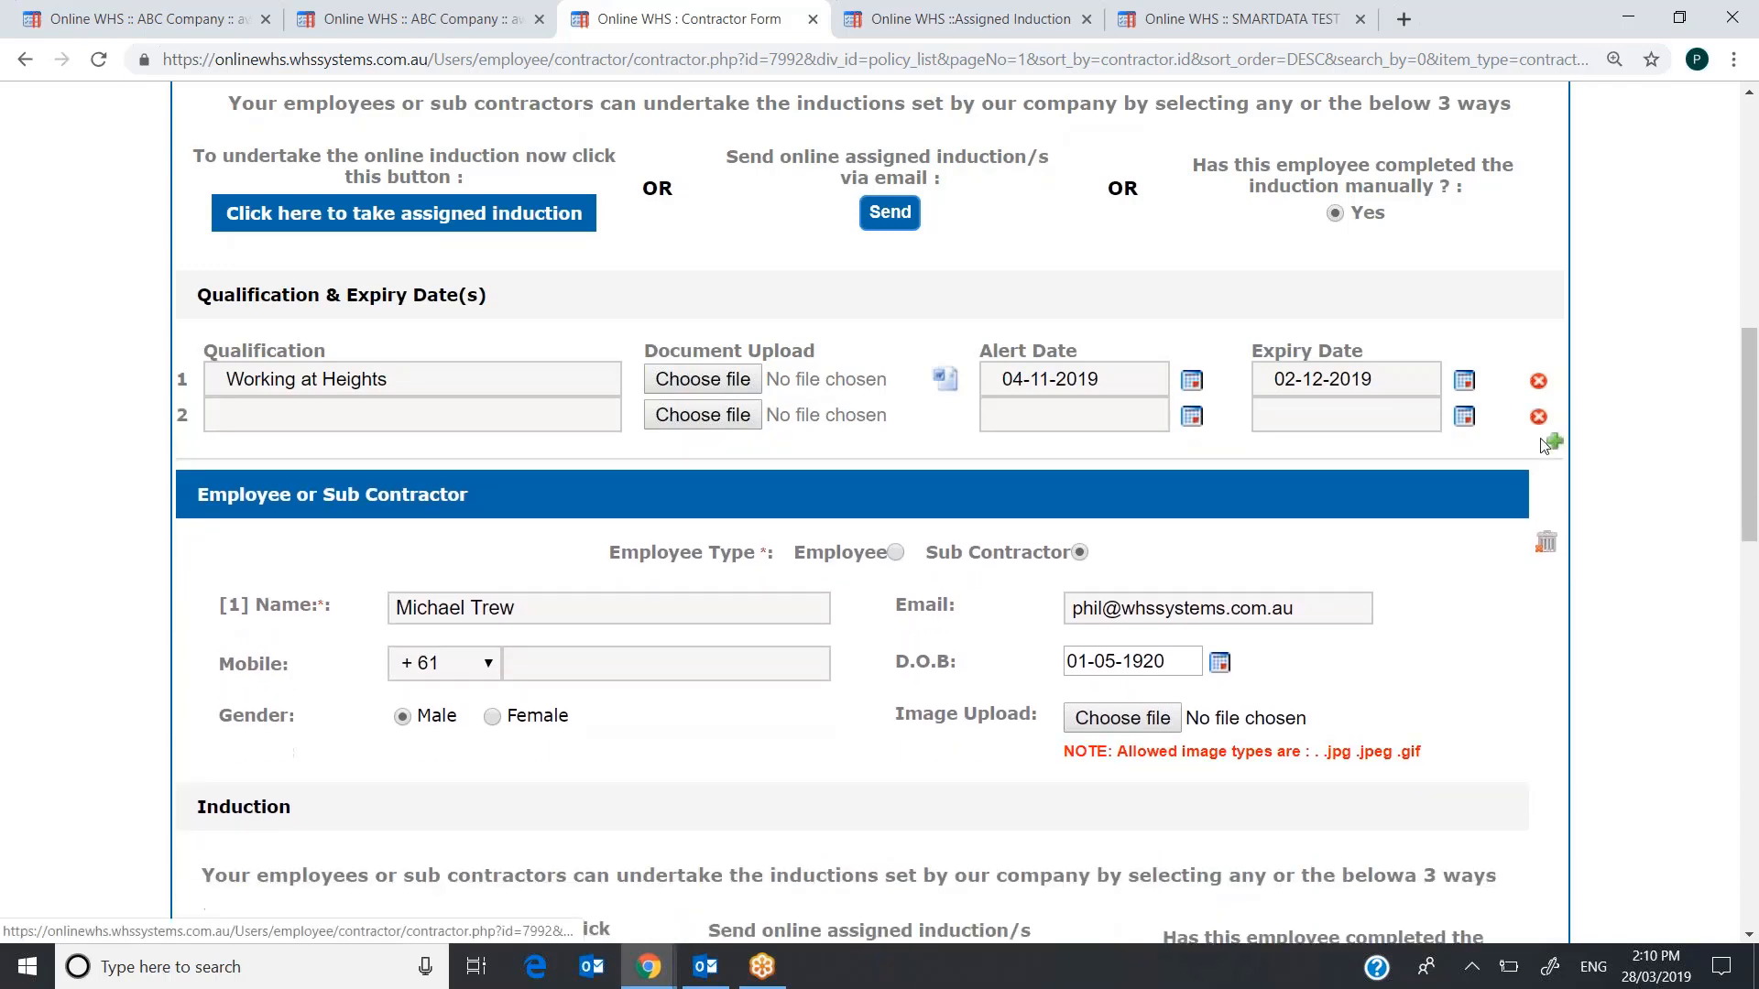
pyautogui.click(1539, 417)
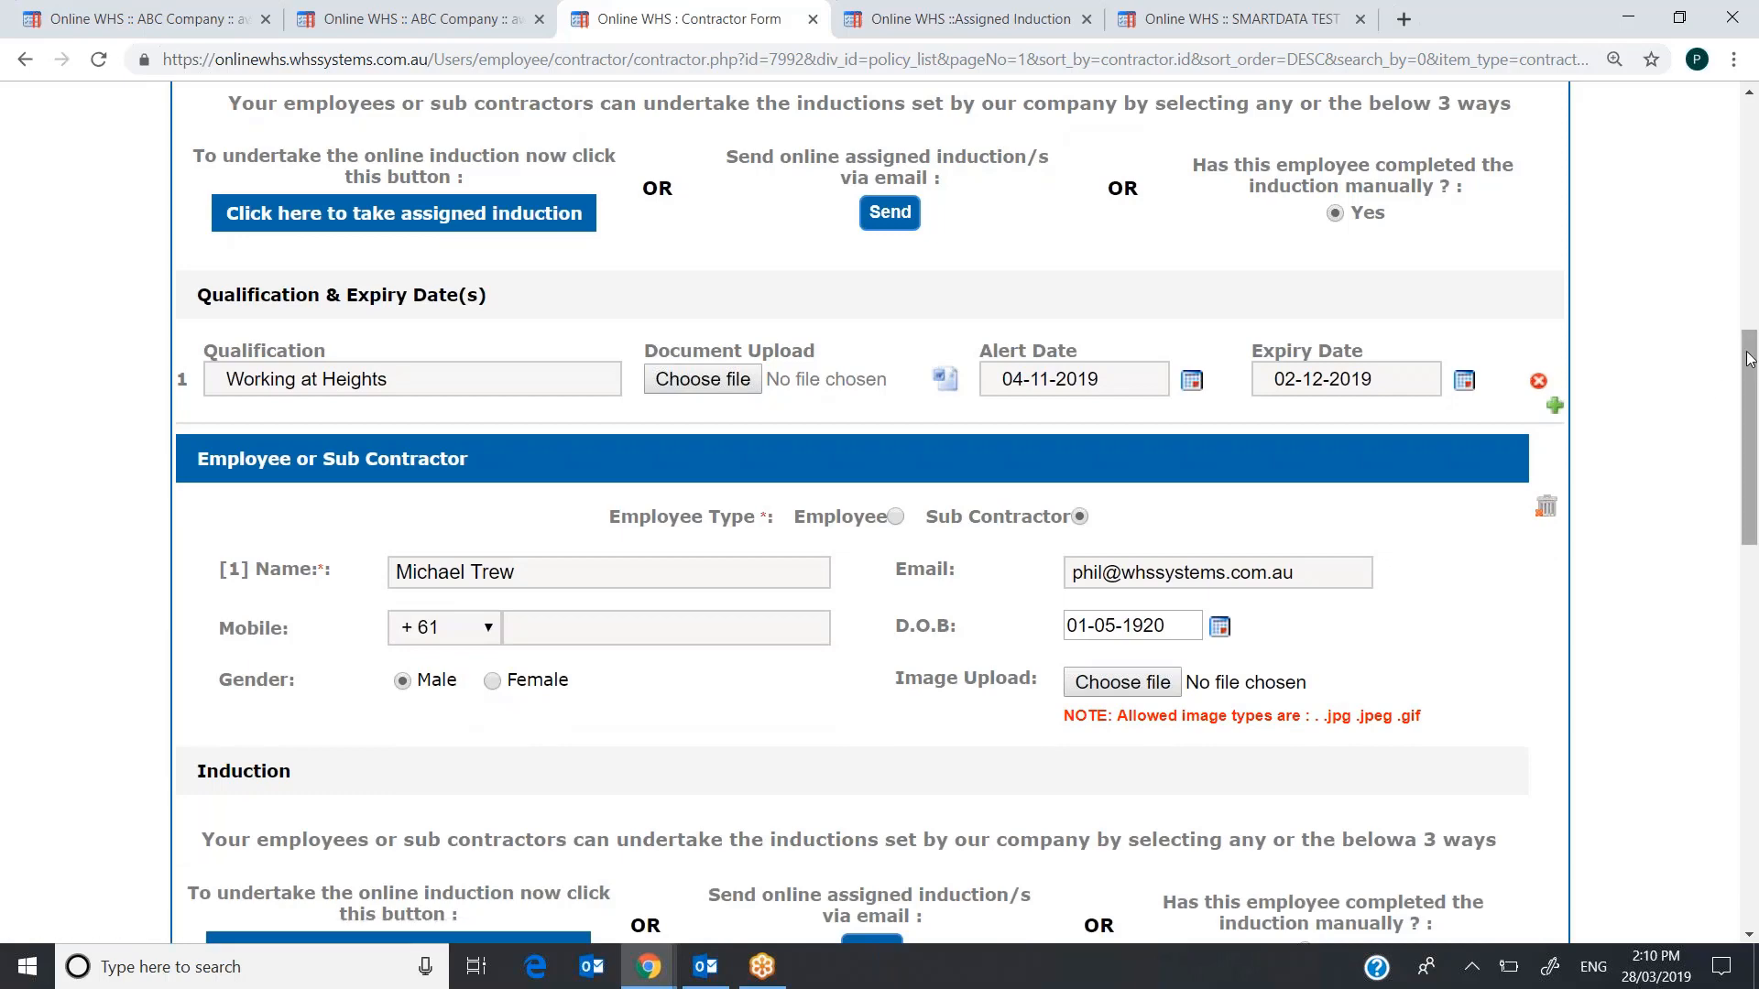
# - Save the WHS Contacts section and agree to send the induction to the listed employees
pyautogui.moveTo(1750, 358); pyautogui.dragTo(1749, 436)
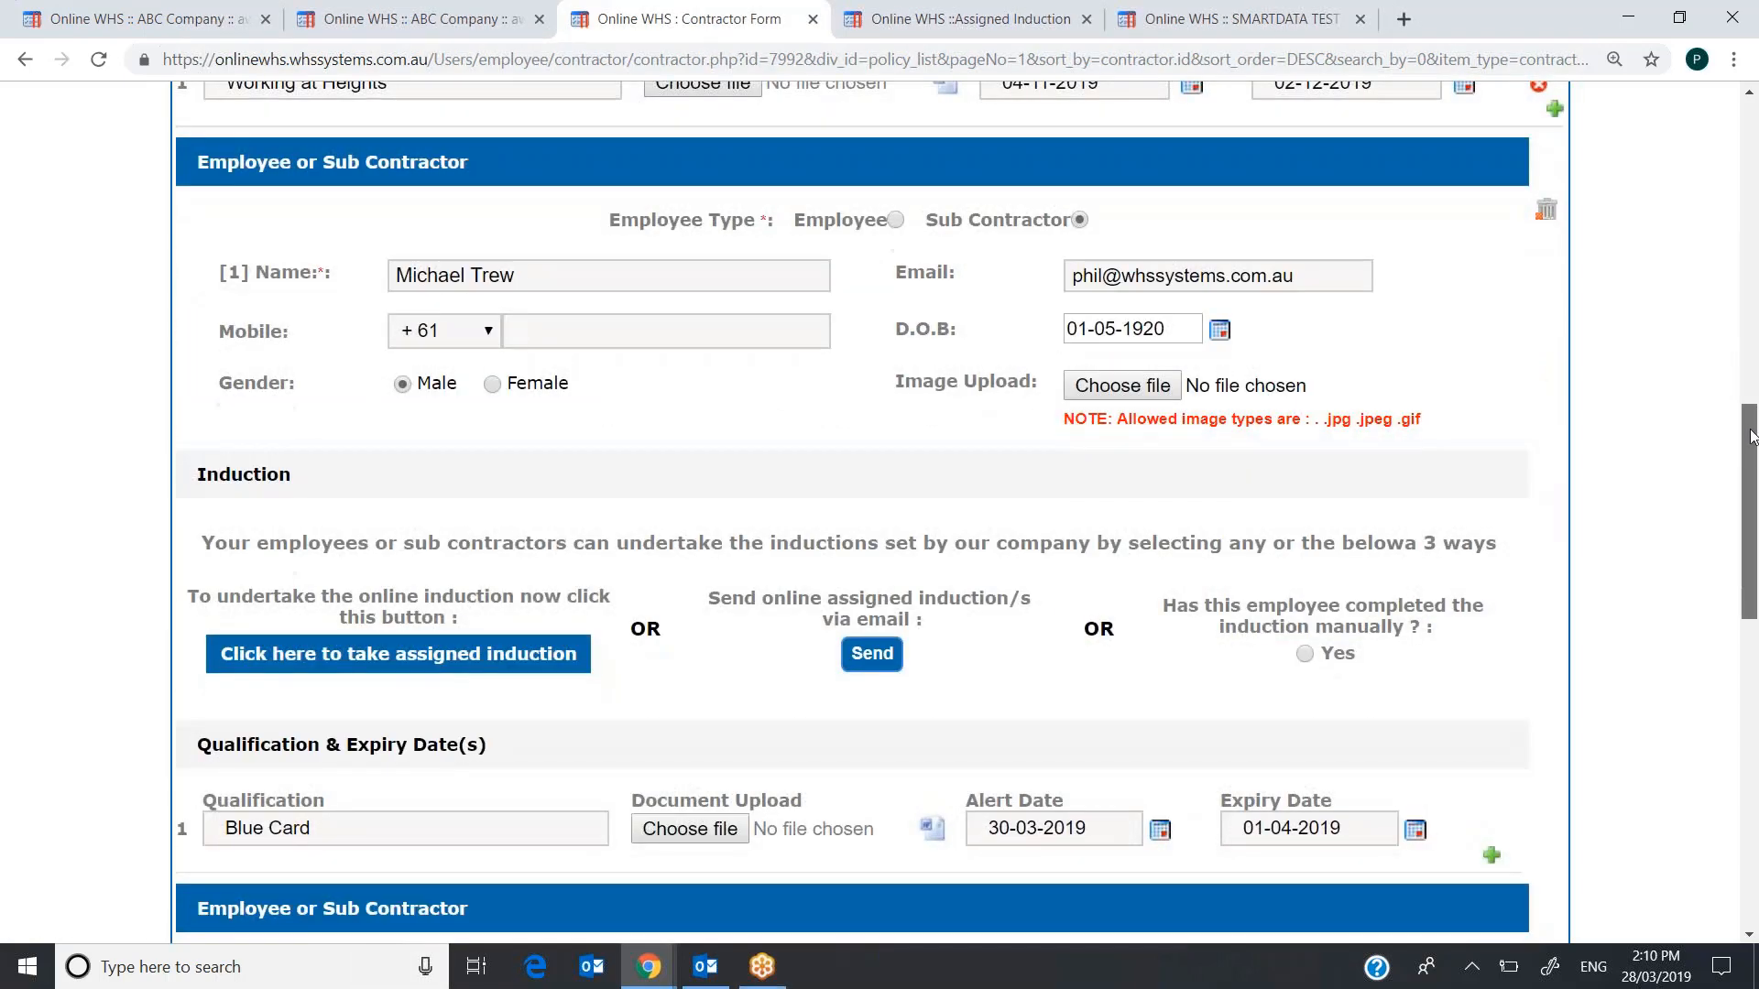
pyautogui.scroll(-10, 1479, 575)
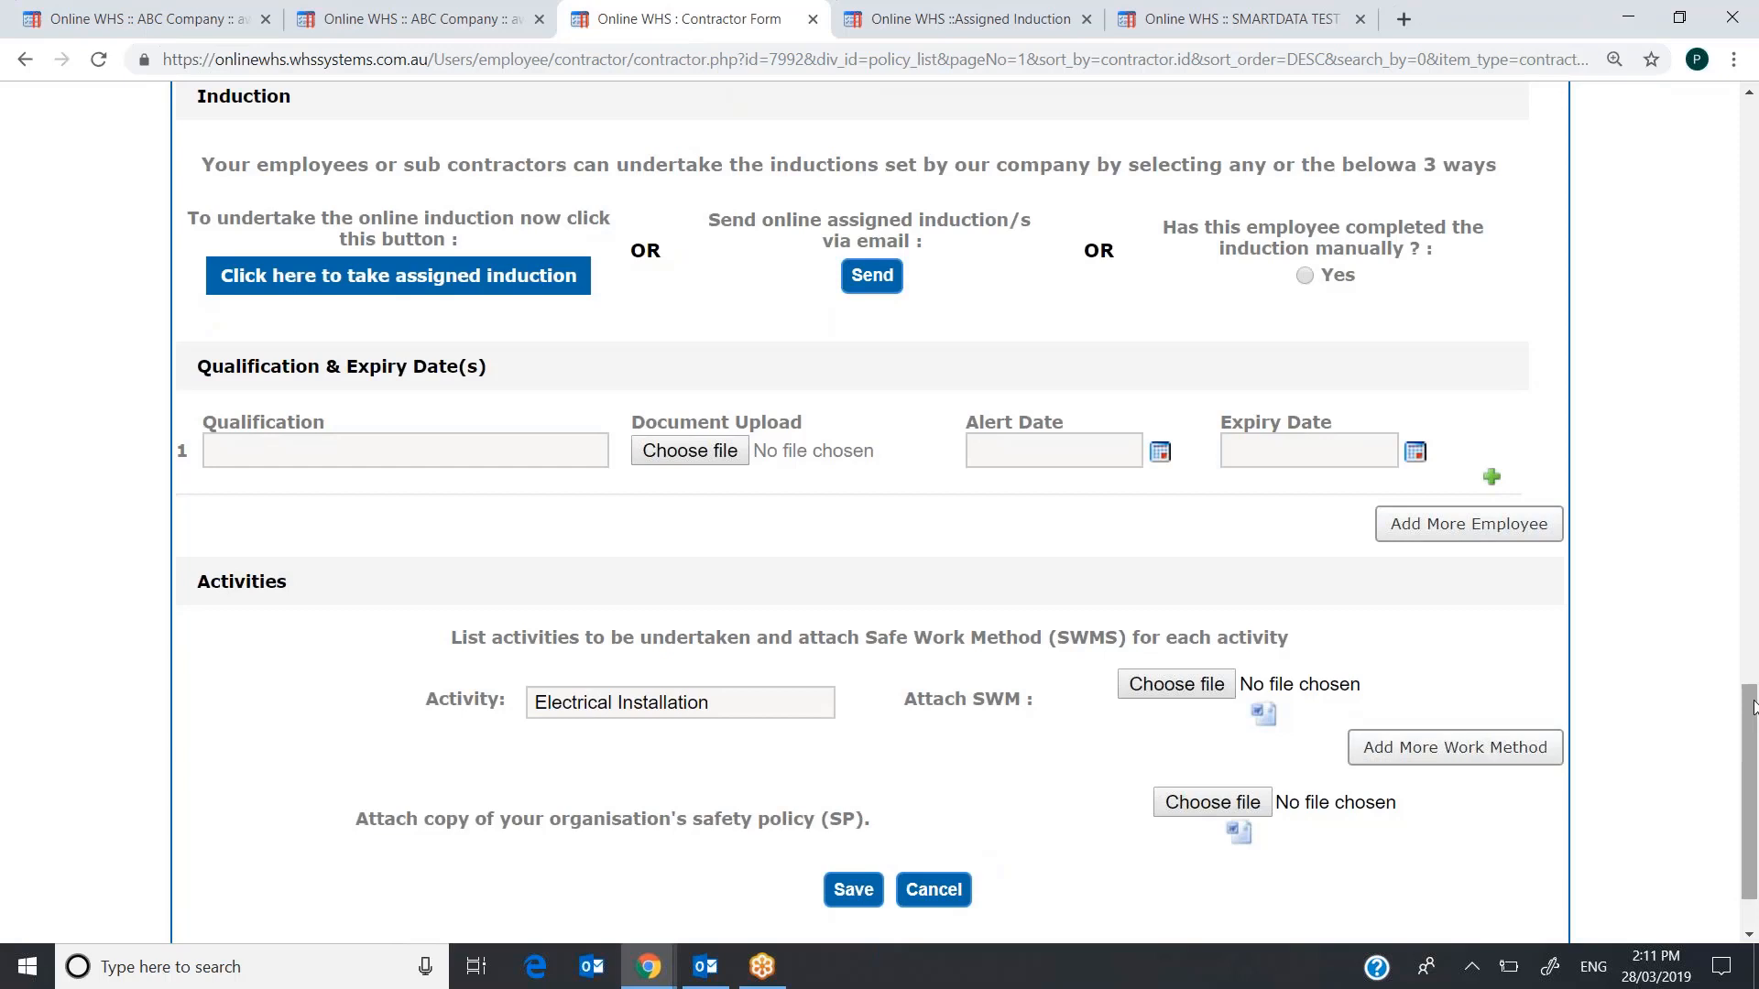
pyautogui.click(854, 893)
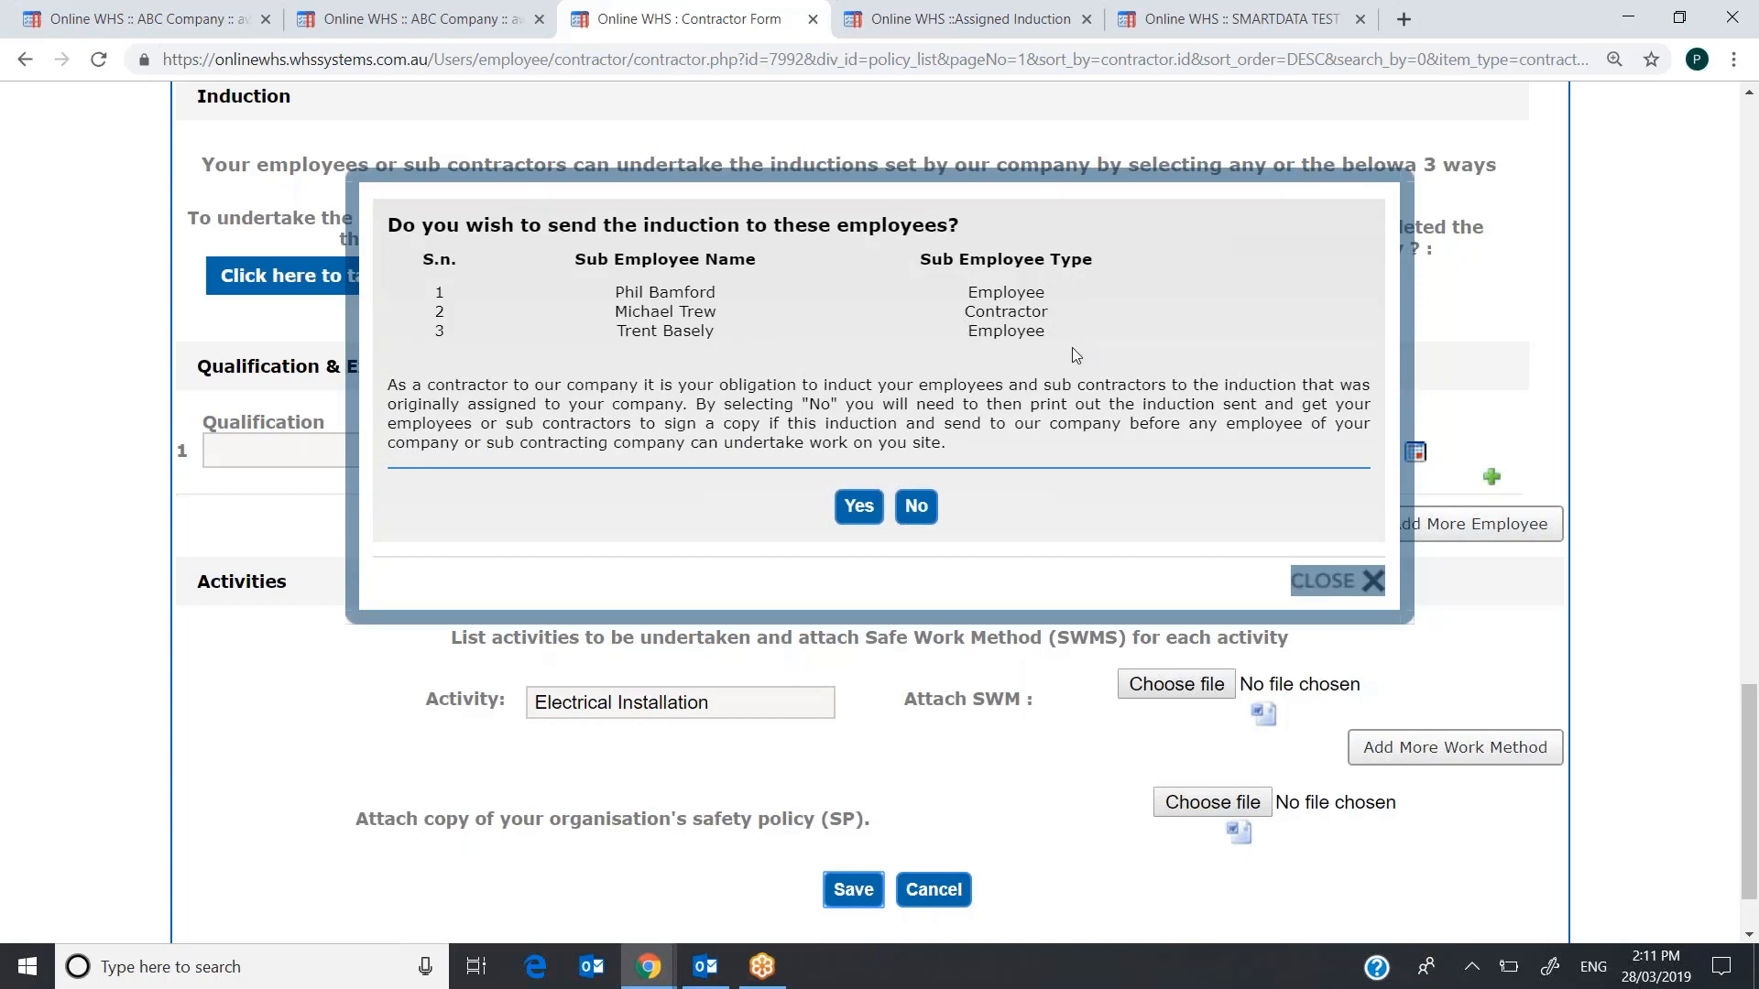
pyautogui.click(854, 506)
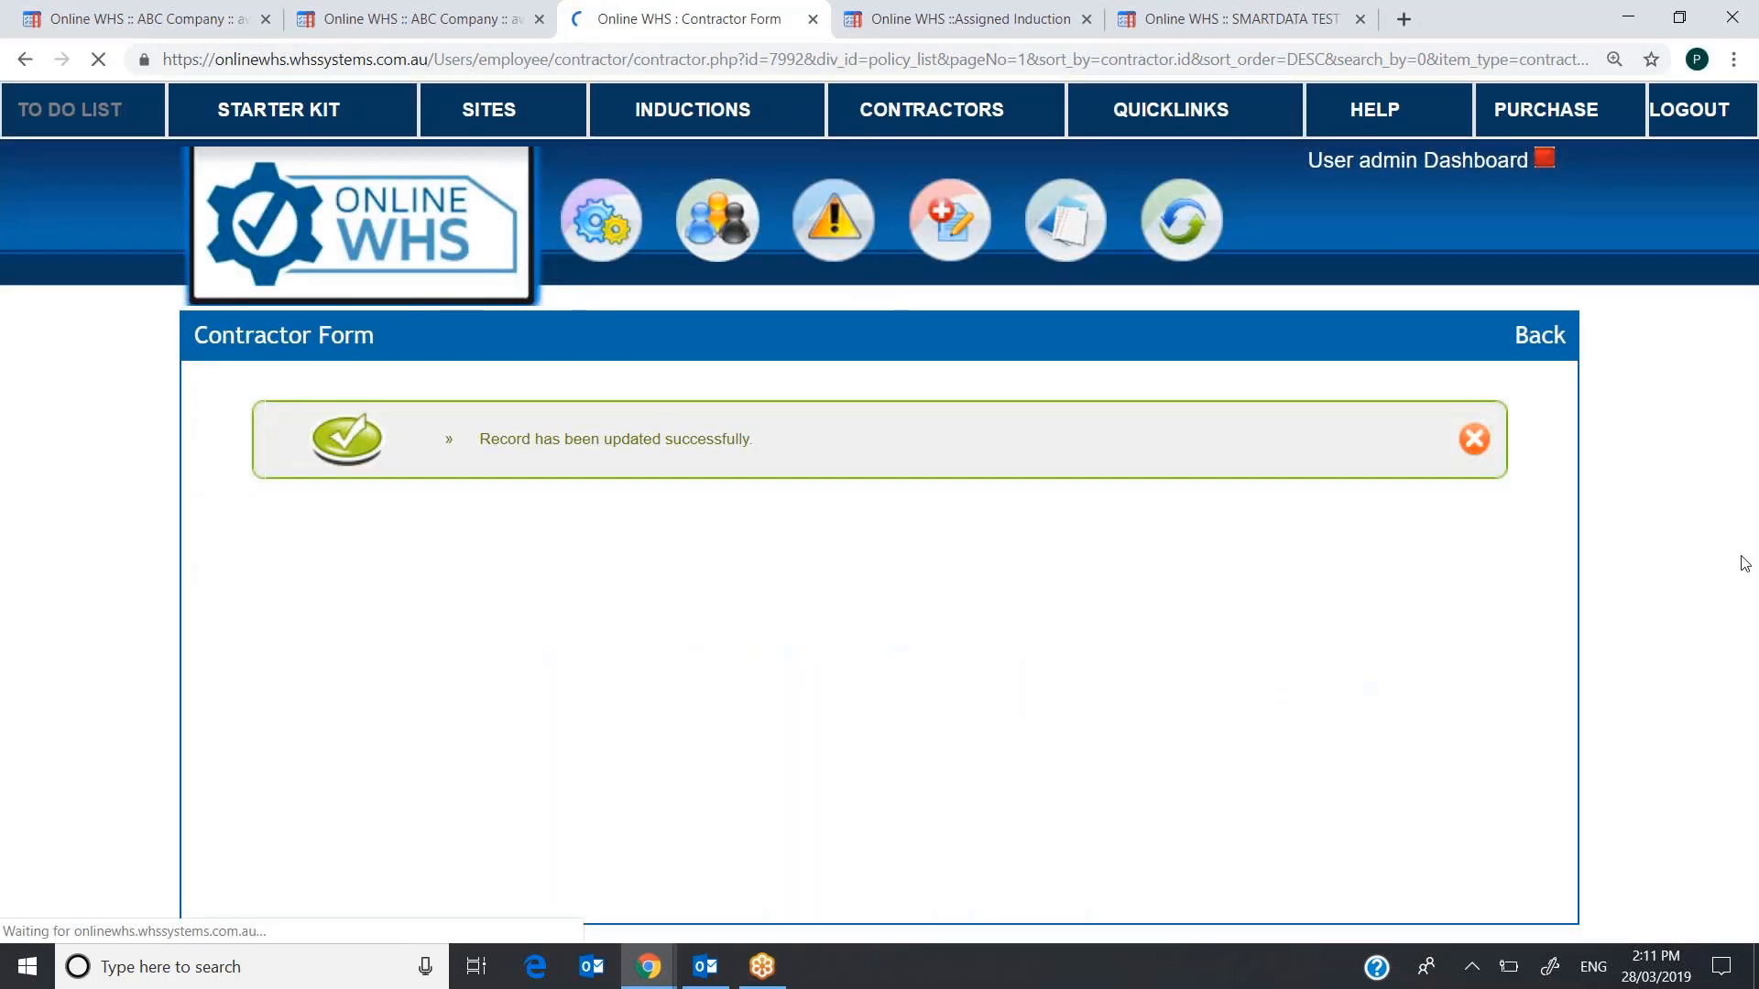
# - Review the answers in the WHS Systems and Site Safety sections of the contractor form
pyautogui.moveTo(1740, 227); pyautogui.dragTo(1742, 316)
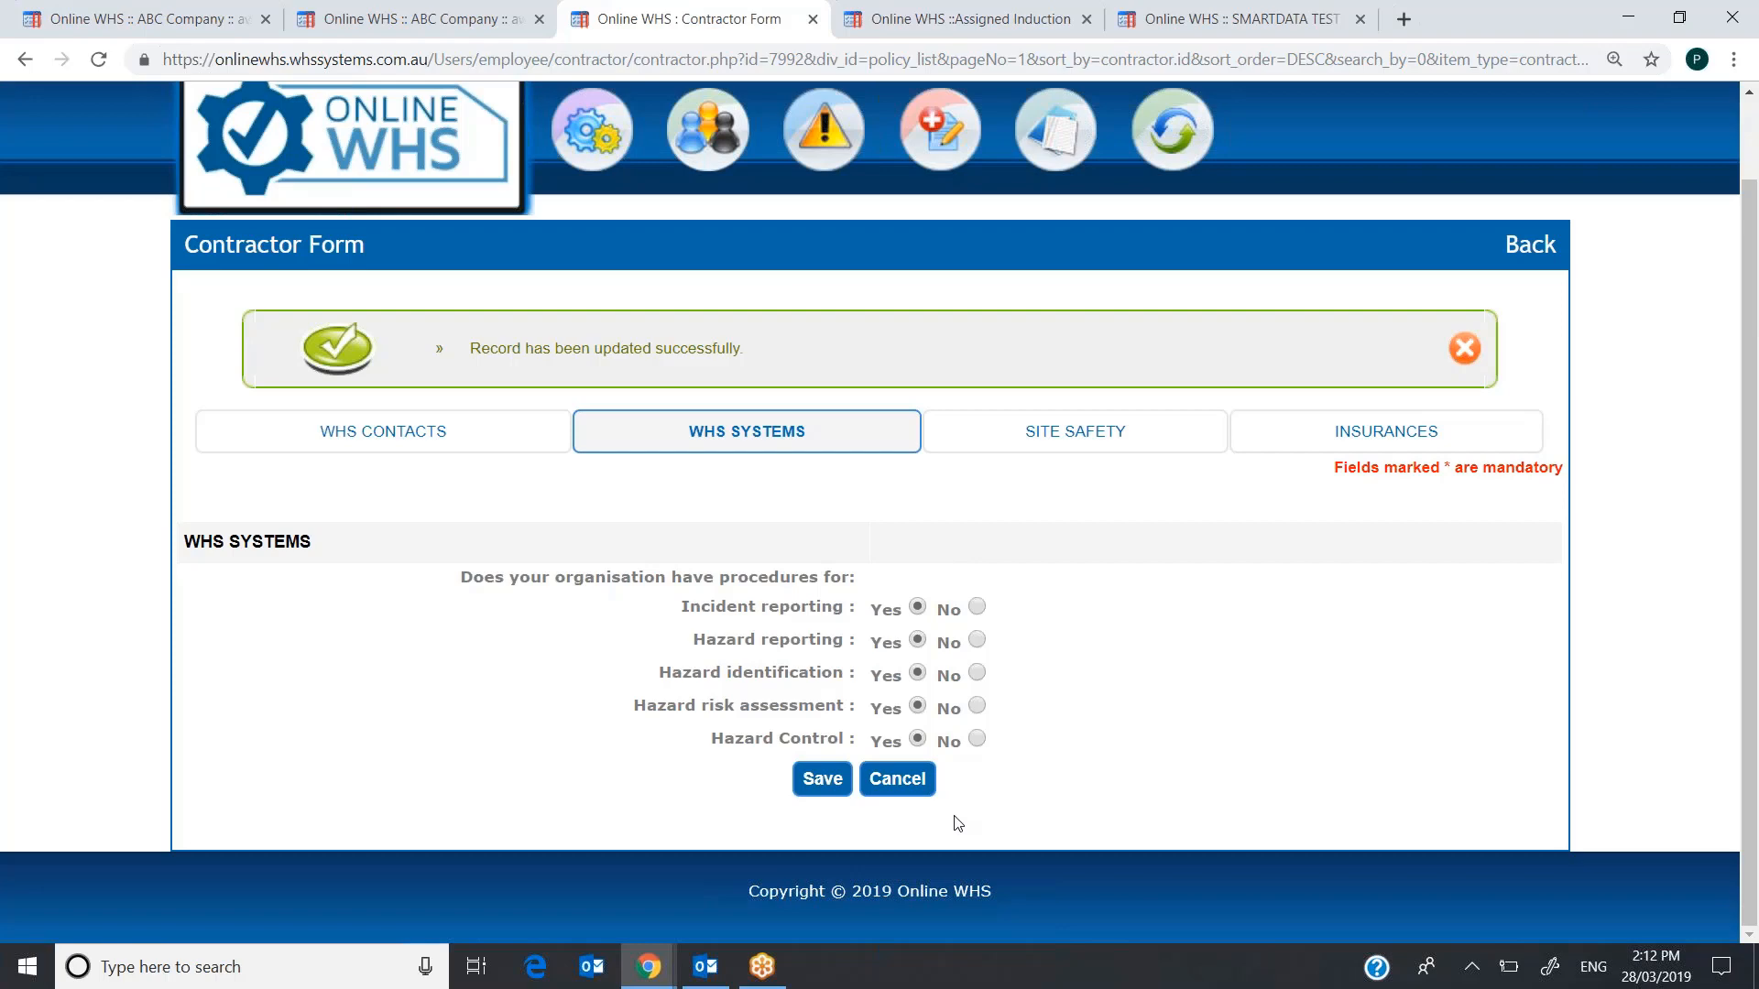
pyautogui.click(1043, 439)
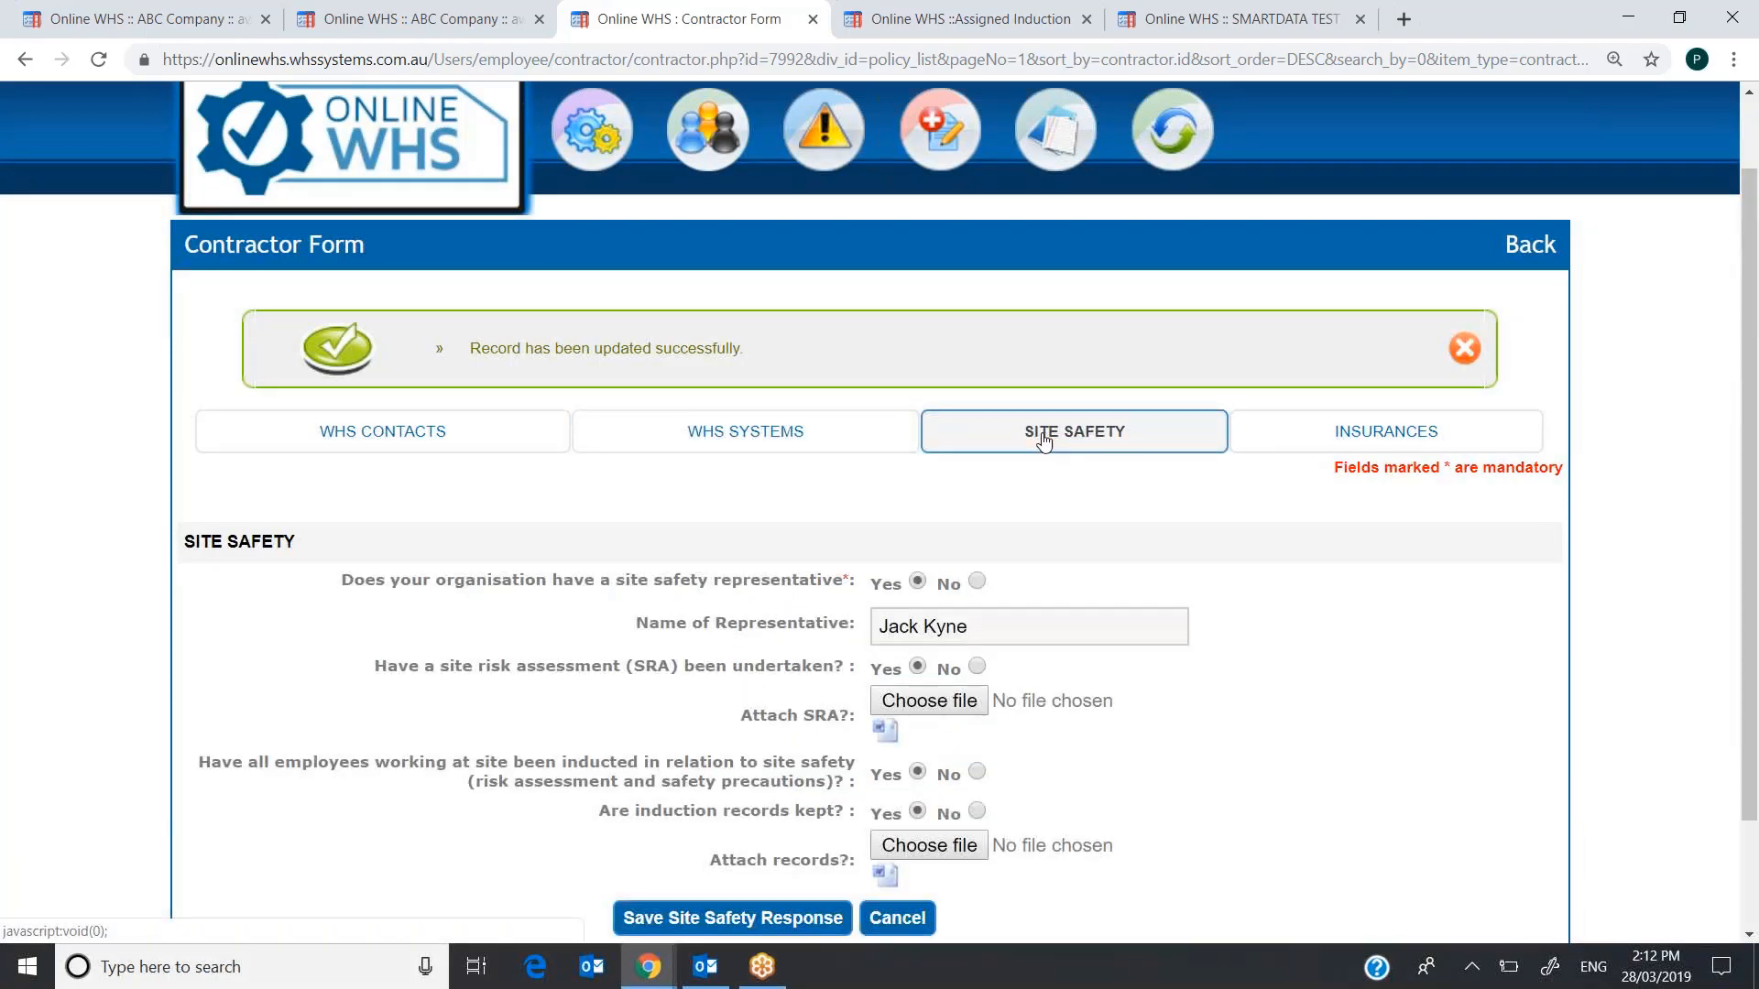
pyautogui.scroll(-2, 1738, 422)
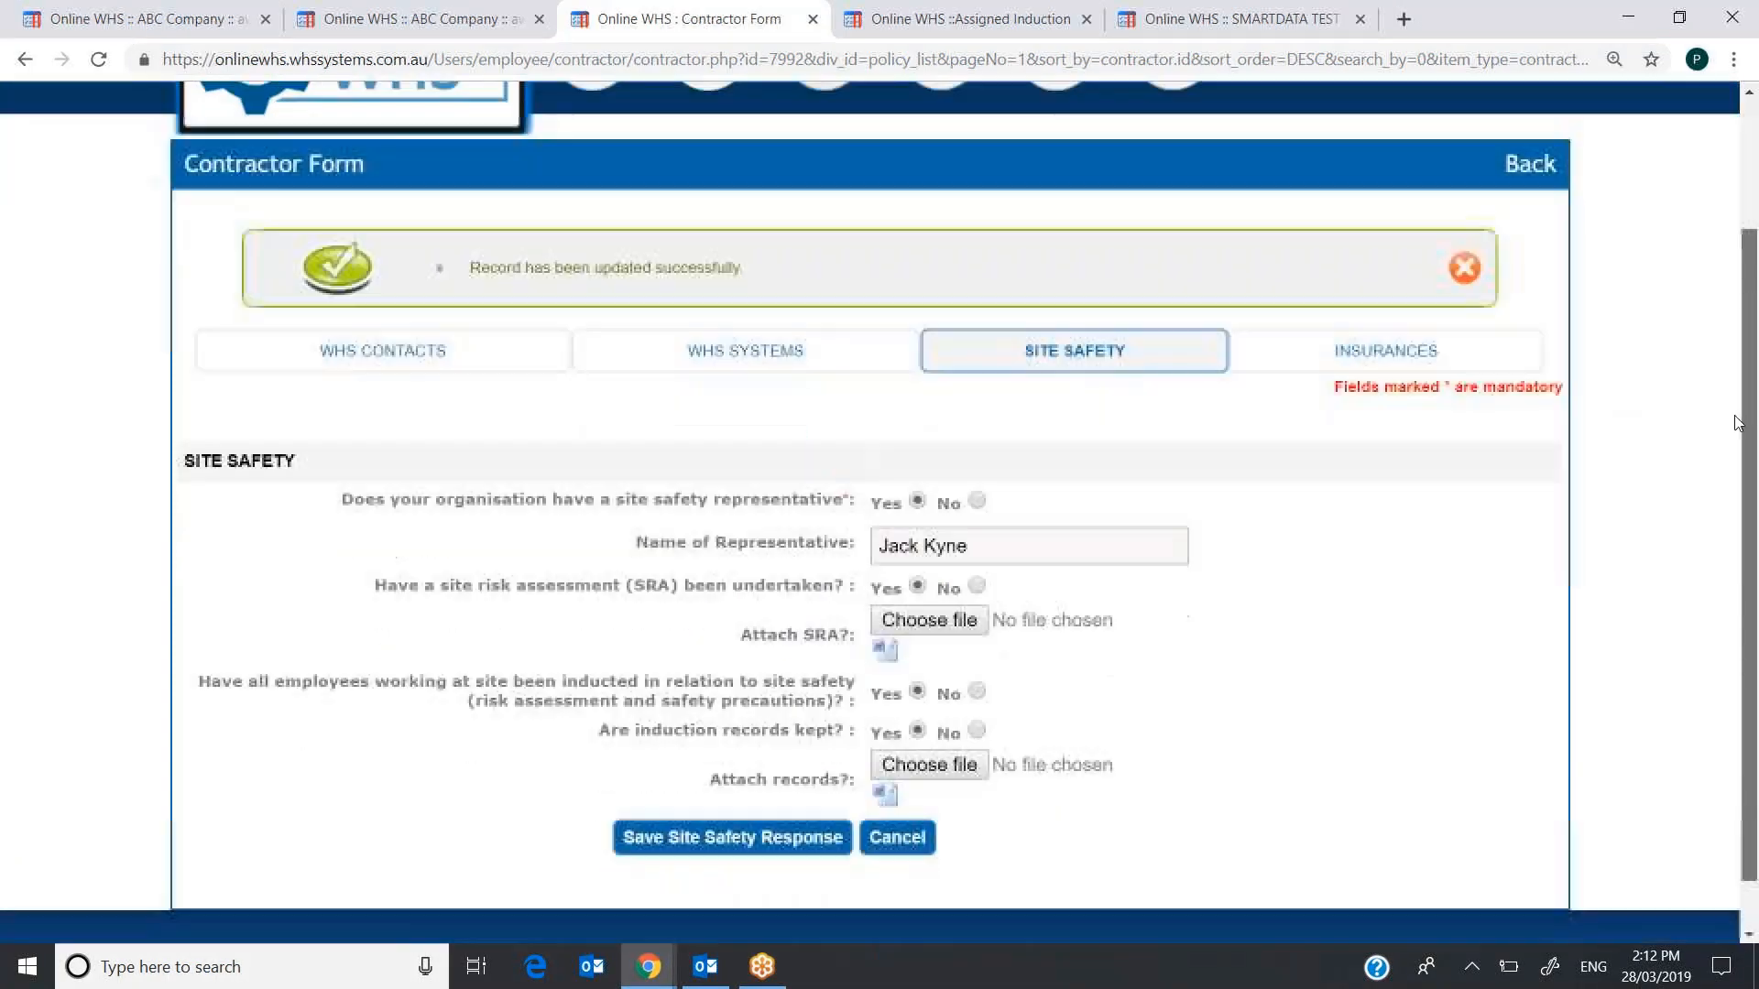
pyautogui.moveTo(1738, 423); pyautogui.dragTo(1738, 469)
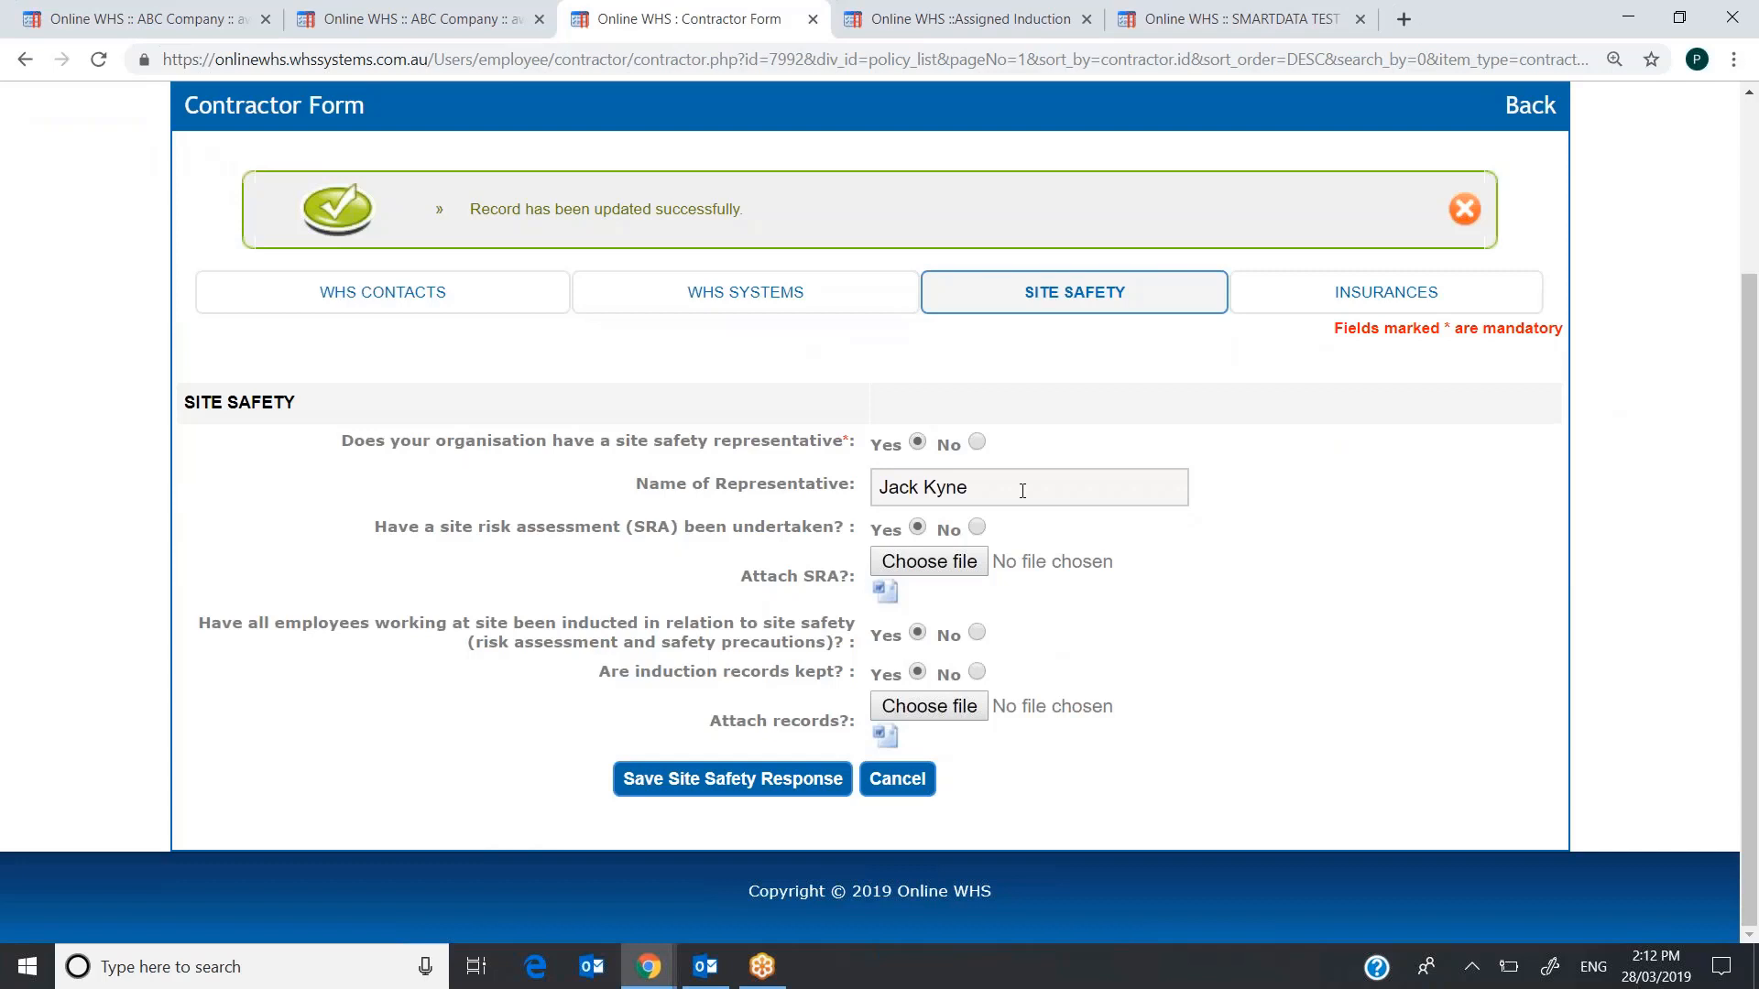
# - Review the insurance and permit dates in the Insurances section of the contractor form
pyautogui.click(1363, 299)
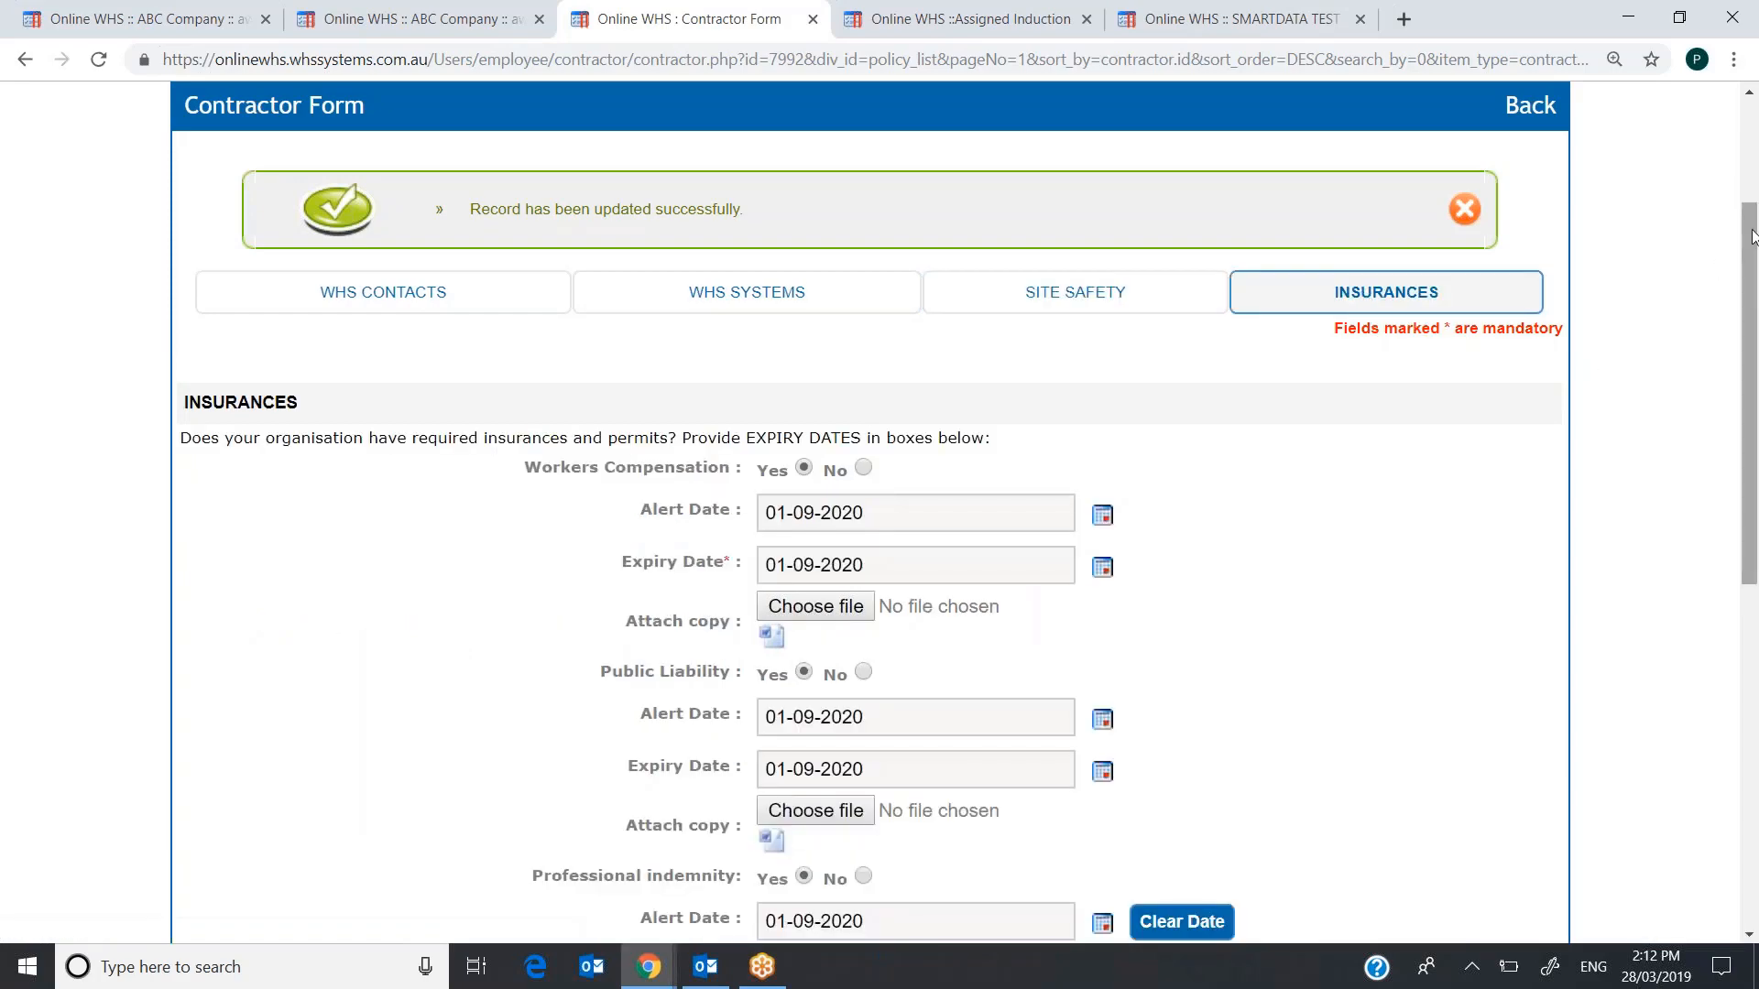
pyautogui.moveTo(1736, 261); pyautogui.dragTo(1736, 360)
pyautogui.scroll(-1, 1736, 360)
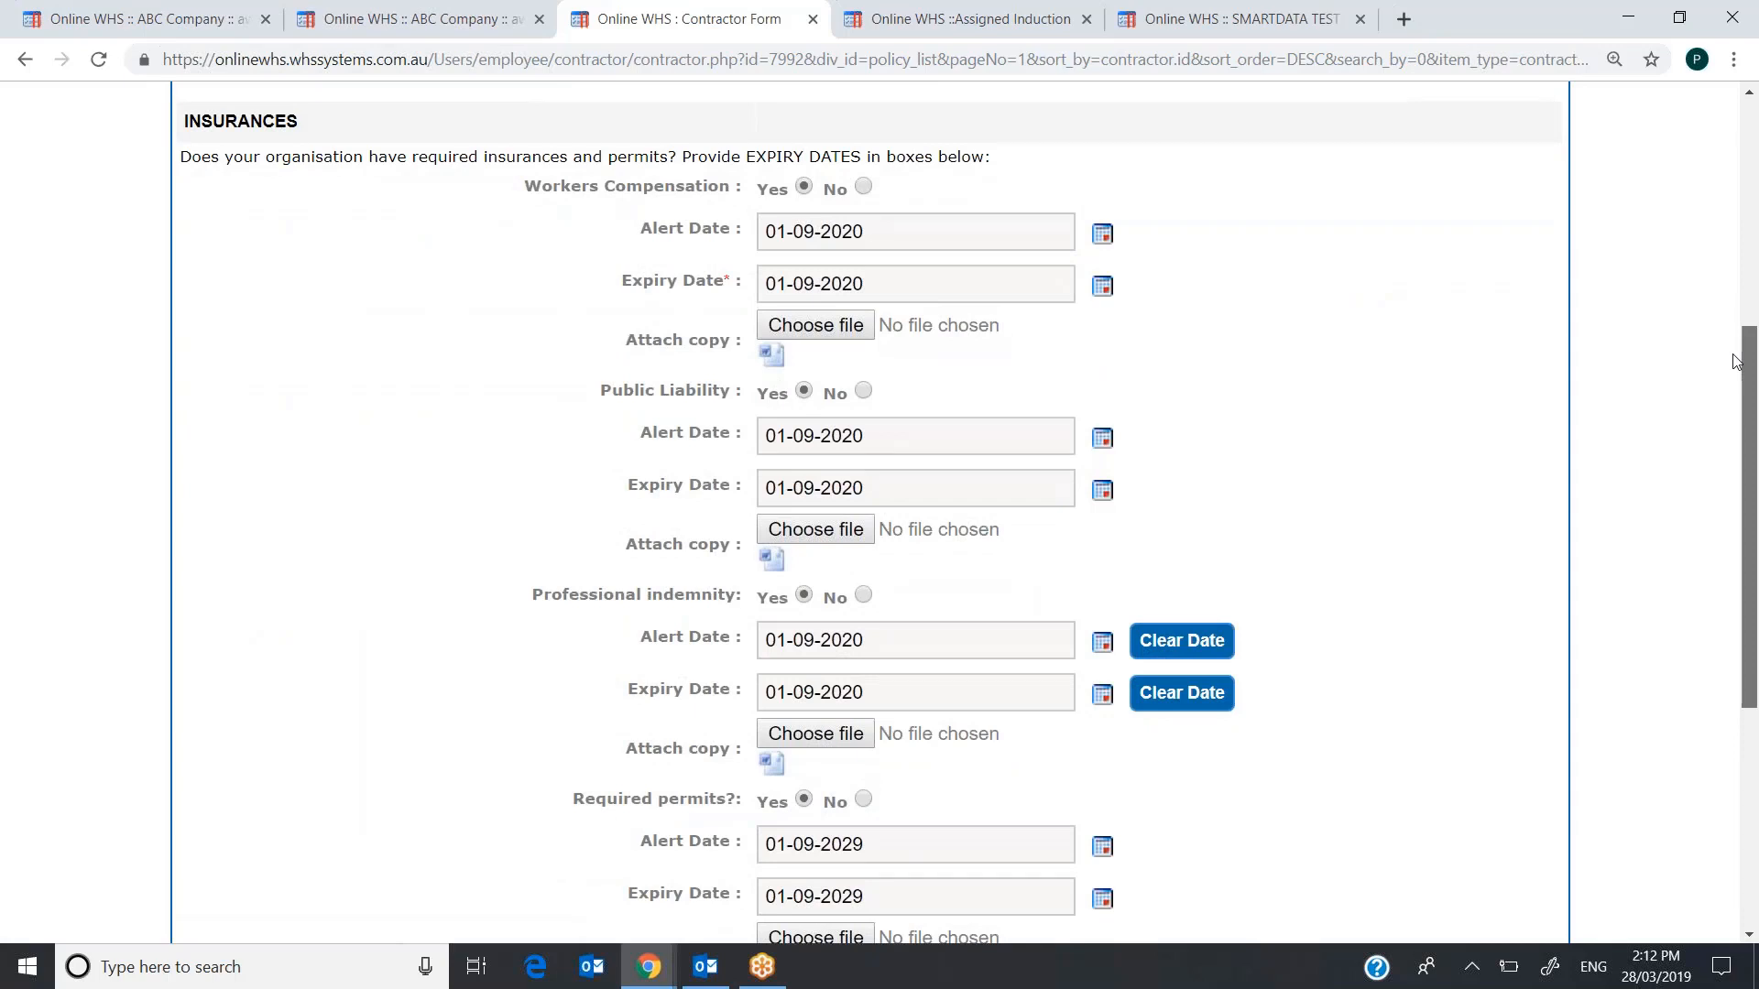
pyautogui.moveTo(1736, 360); pyautogui.dragTo(1734, 379)
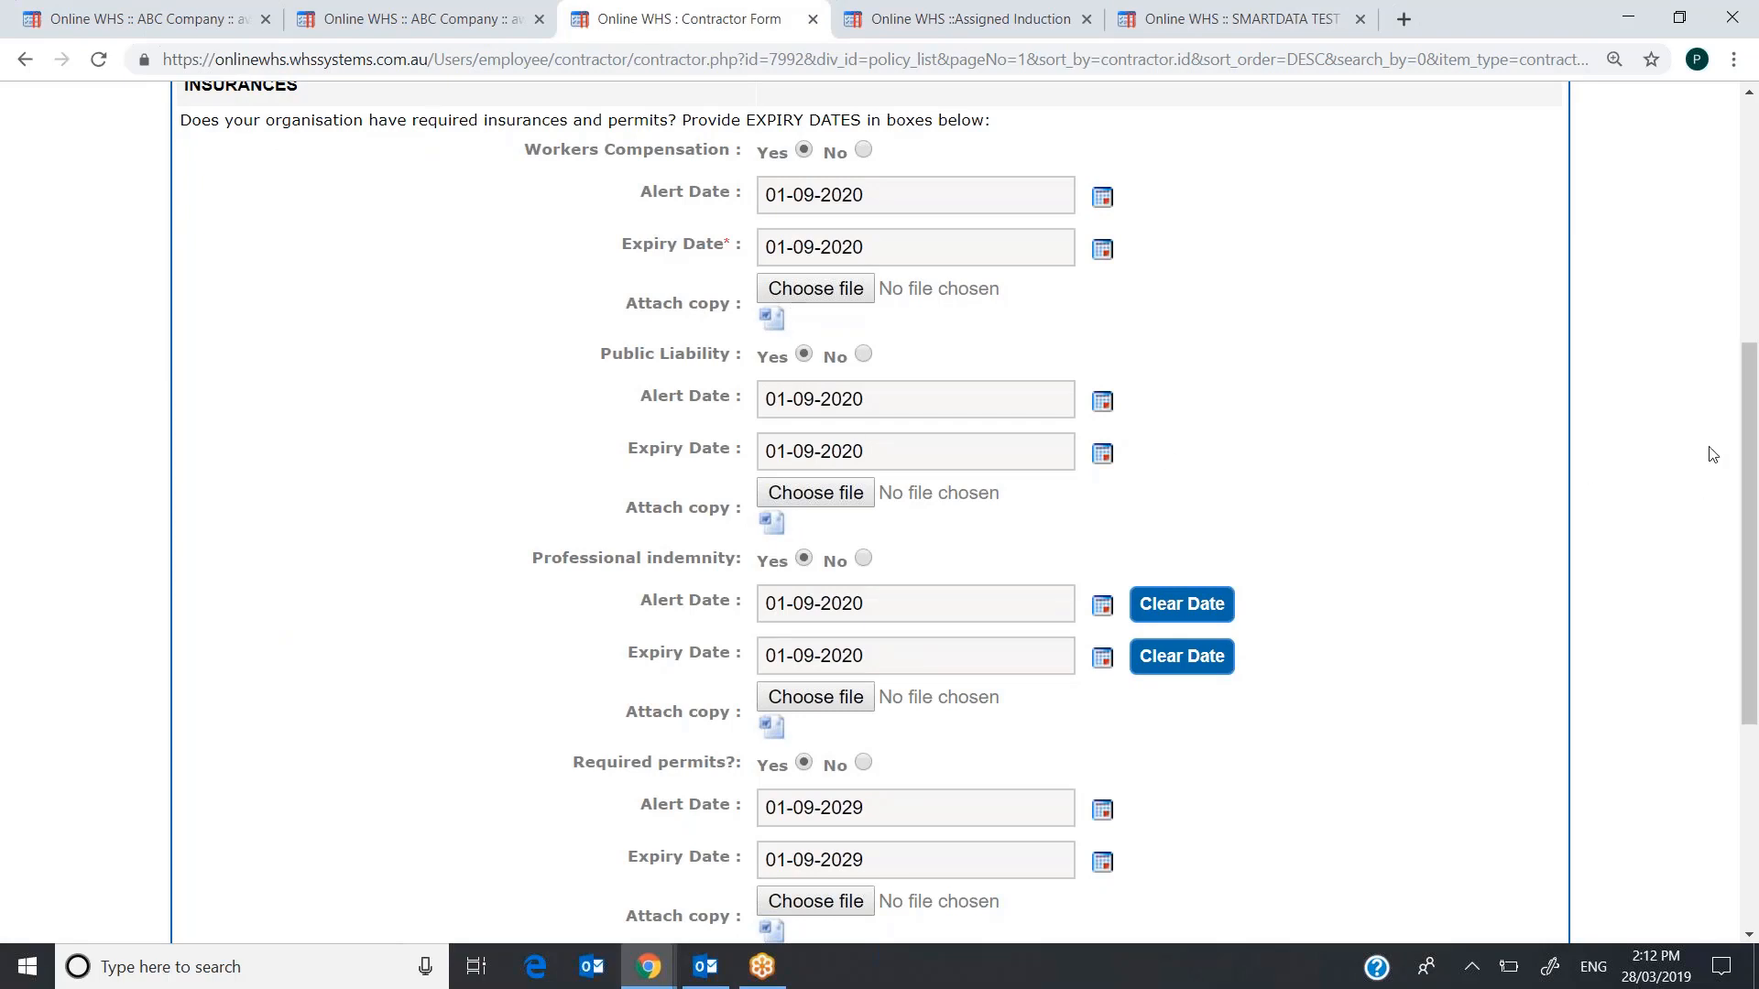
# - Set Police Check to Yes to look at its date and document fields, and return it to No
pyautogui.scroll(-5, 1751, 401)
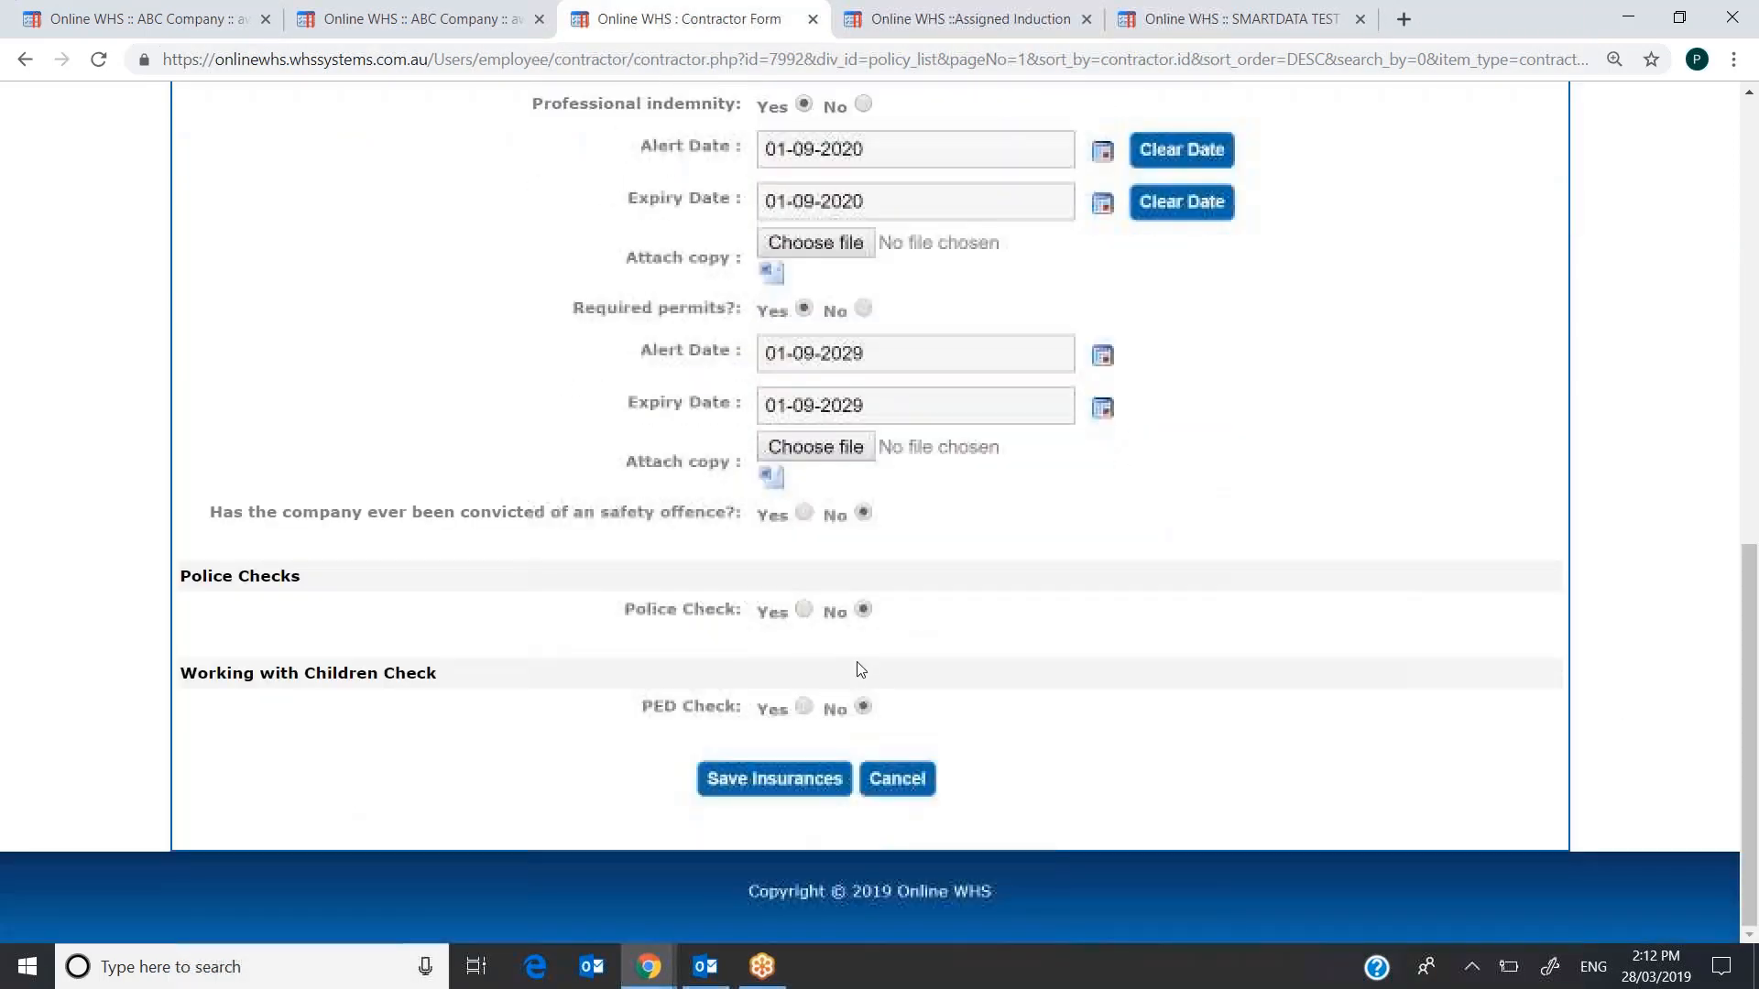
pyautogui.click(804, 611)
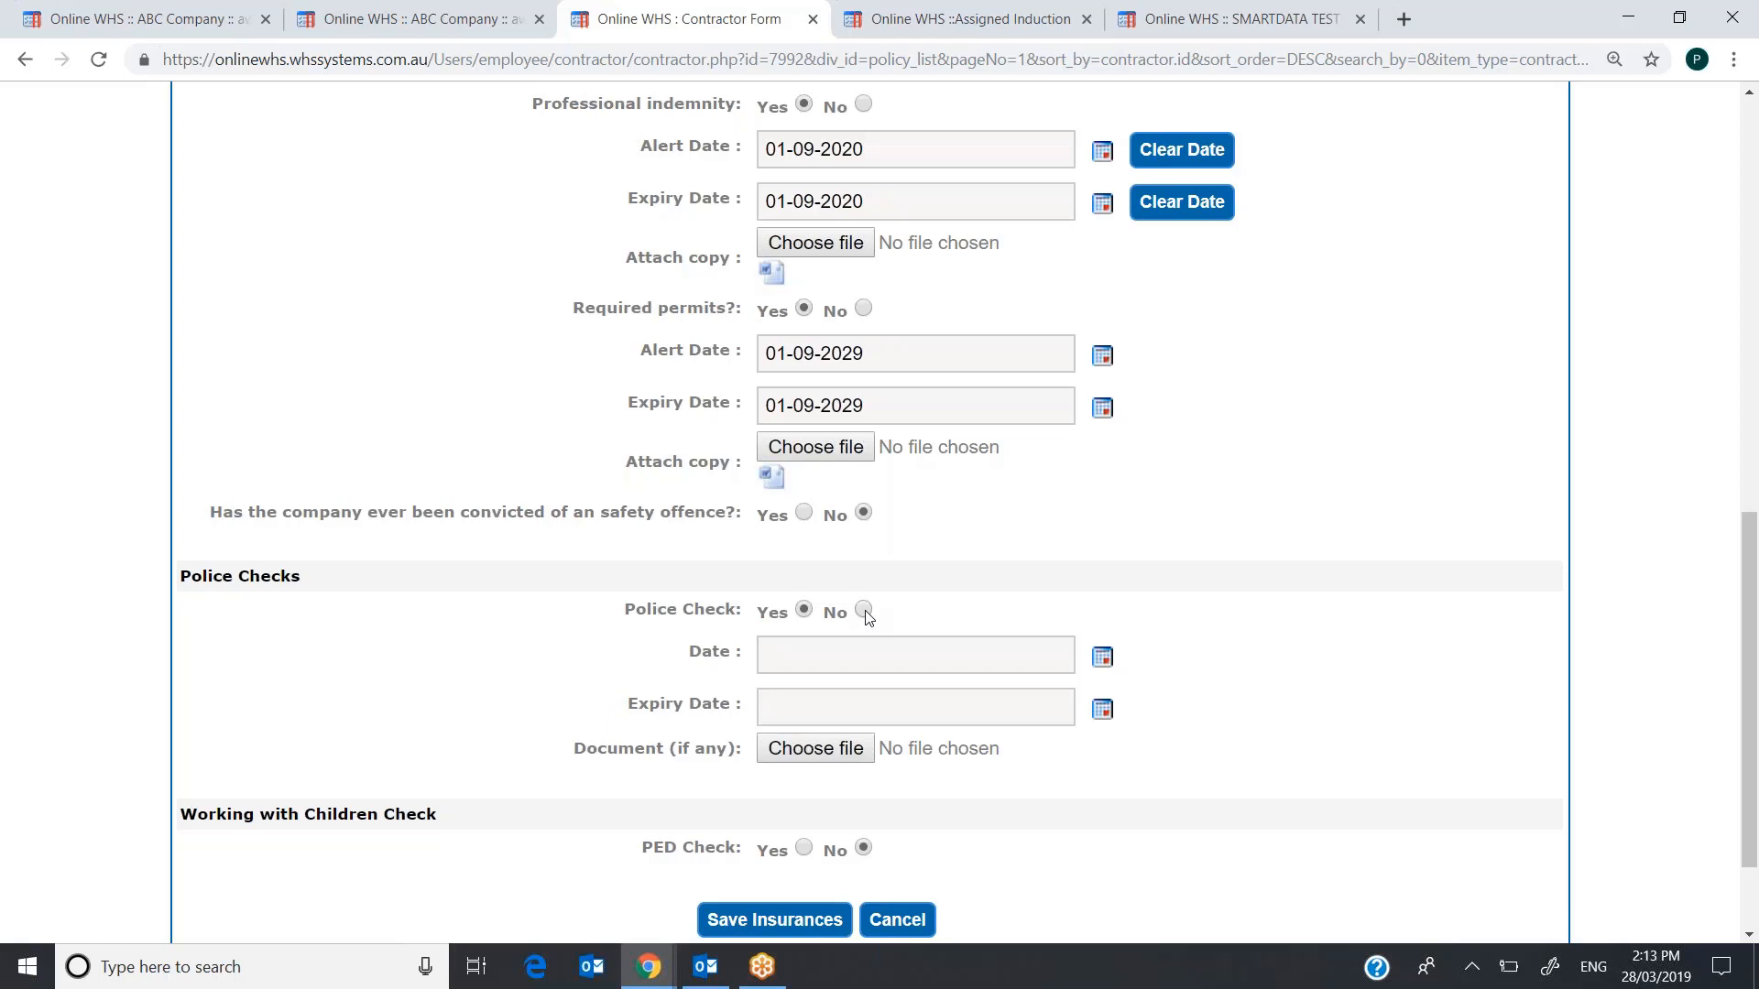
pyautogui.click(864, 611)
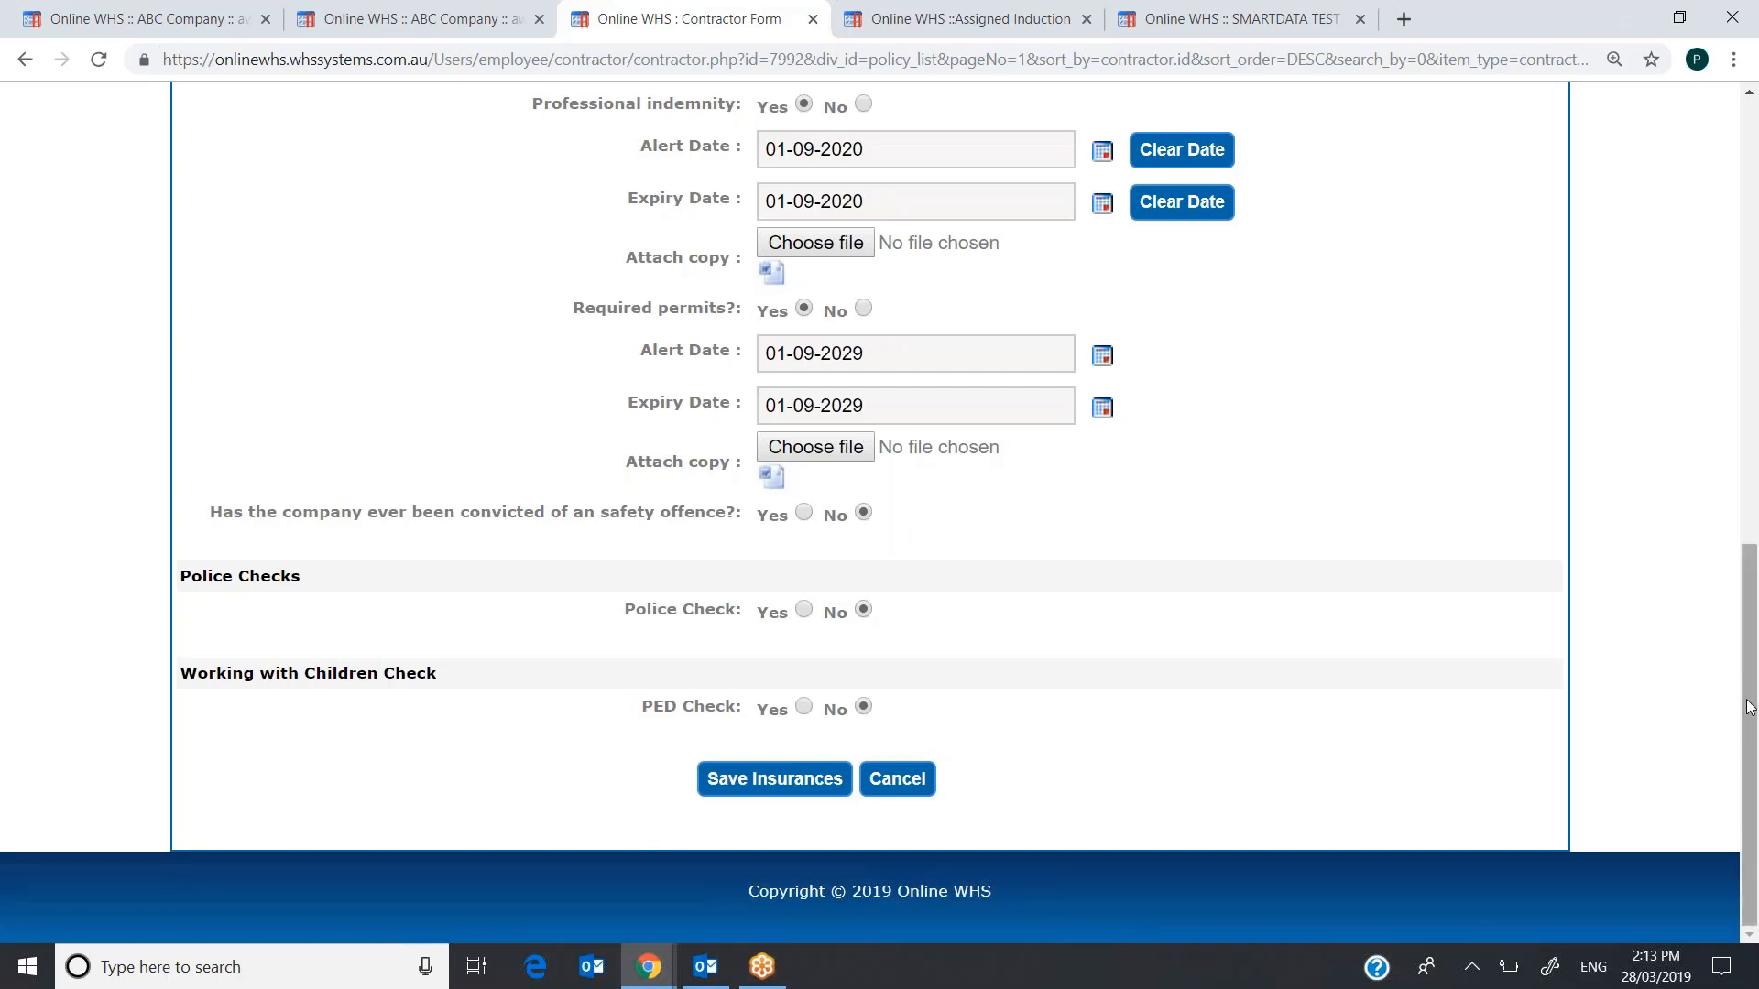
# - Return to the contractor register, open the ABC Contractors record for viewing, and look through its contractor details and OH&S contacts
pyautogui.scroll(15, 1749, 706)
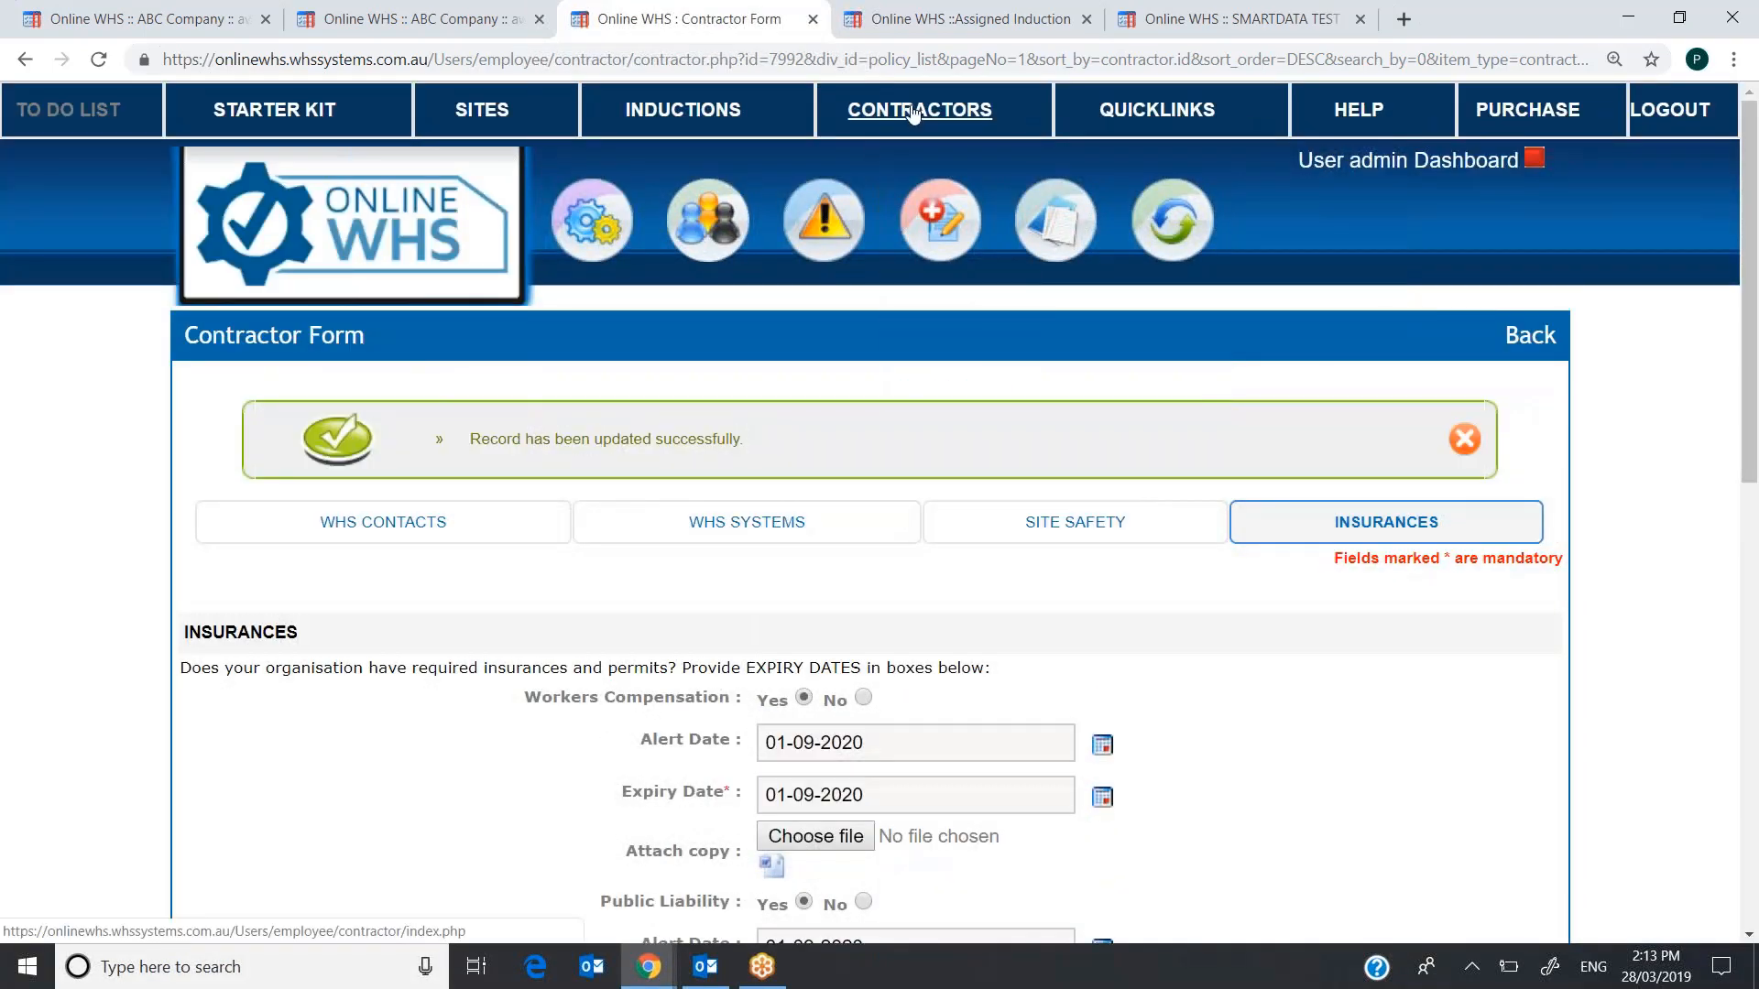
pyautogui.click(913, 110)
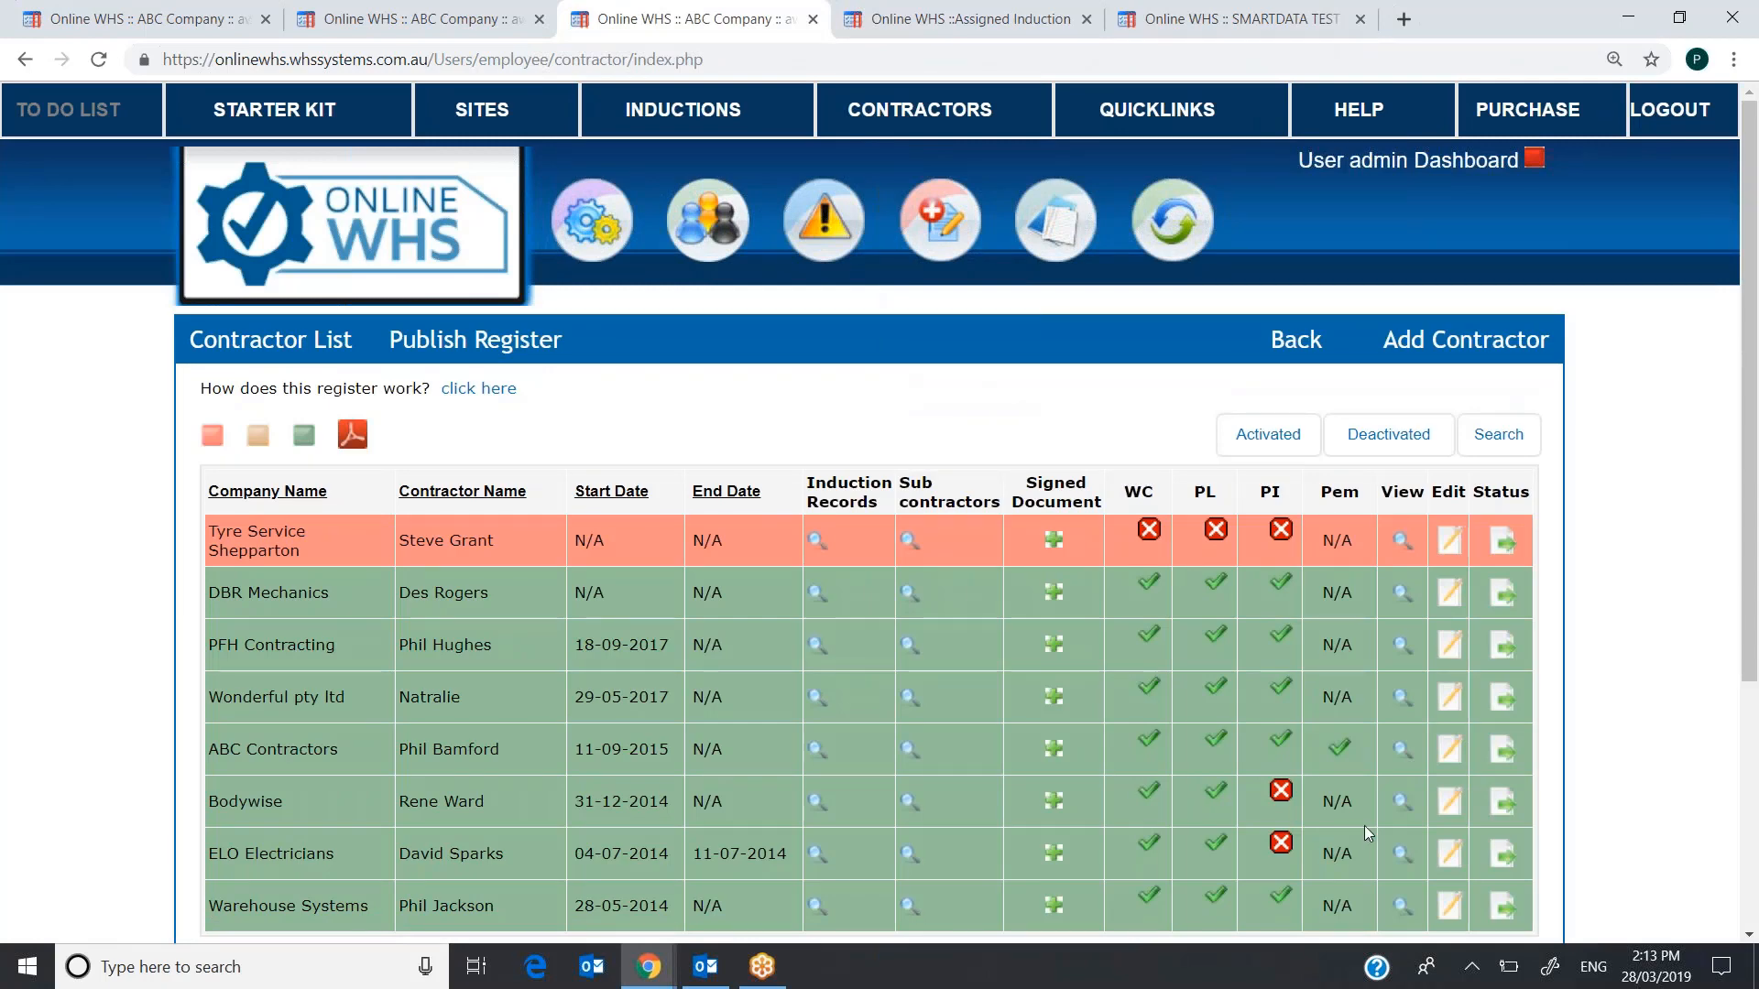
pyautogui.click(1402, 753)
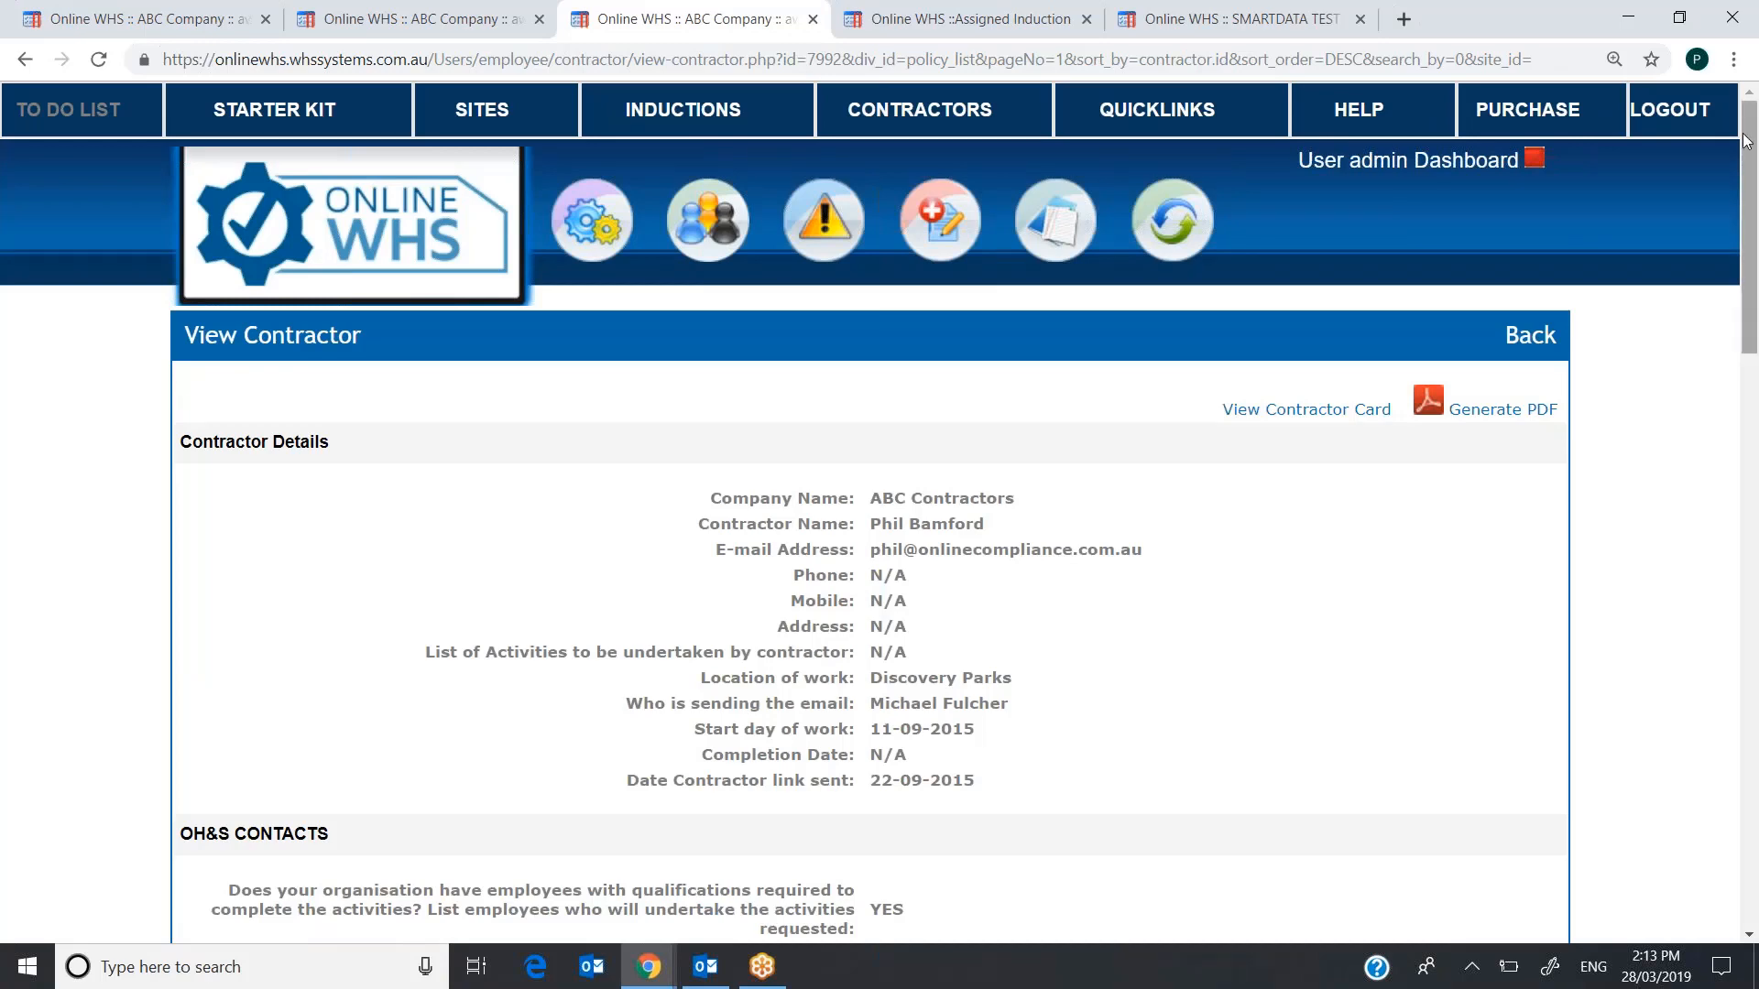
pyautogui.scroll(-1, 1740, 174)
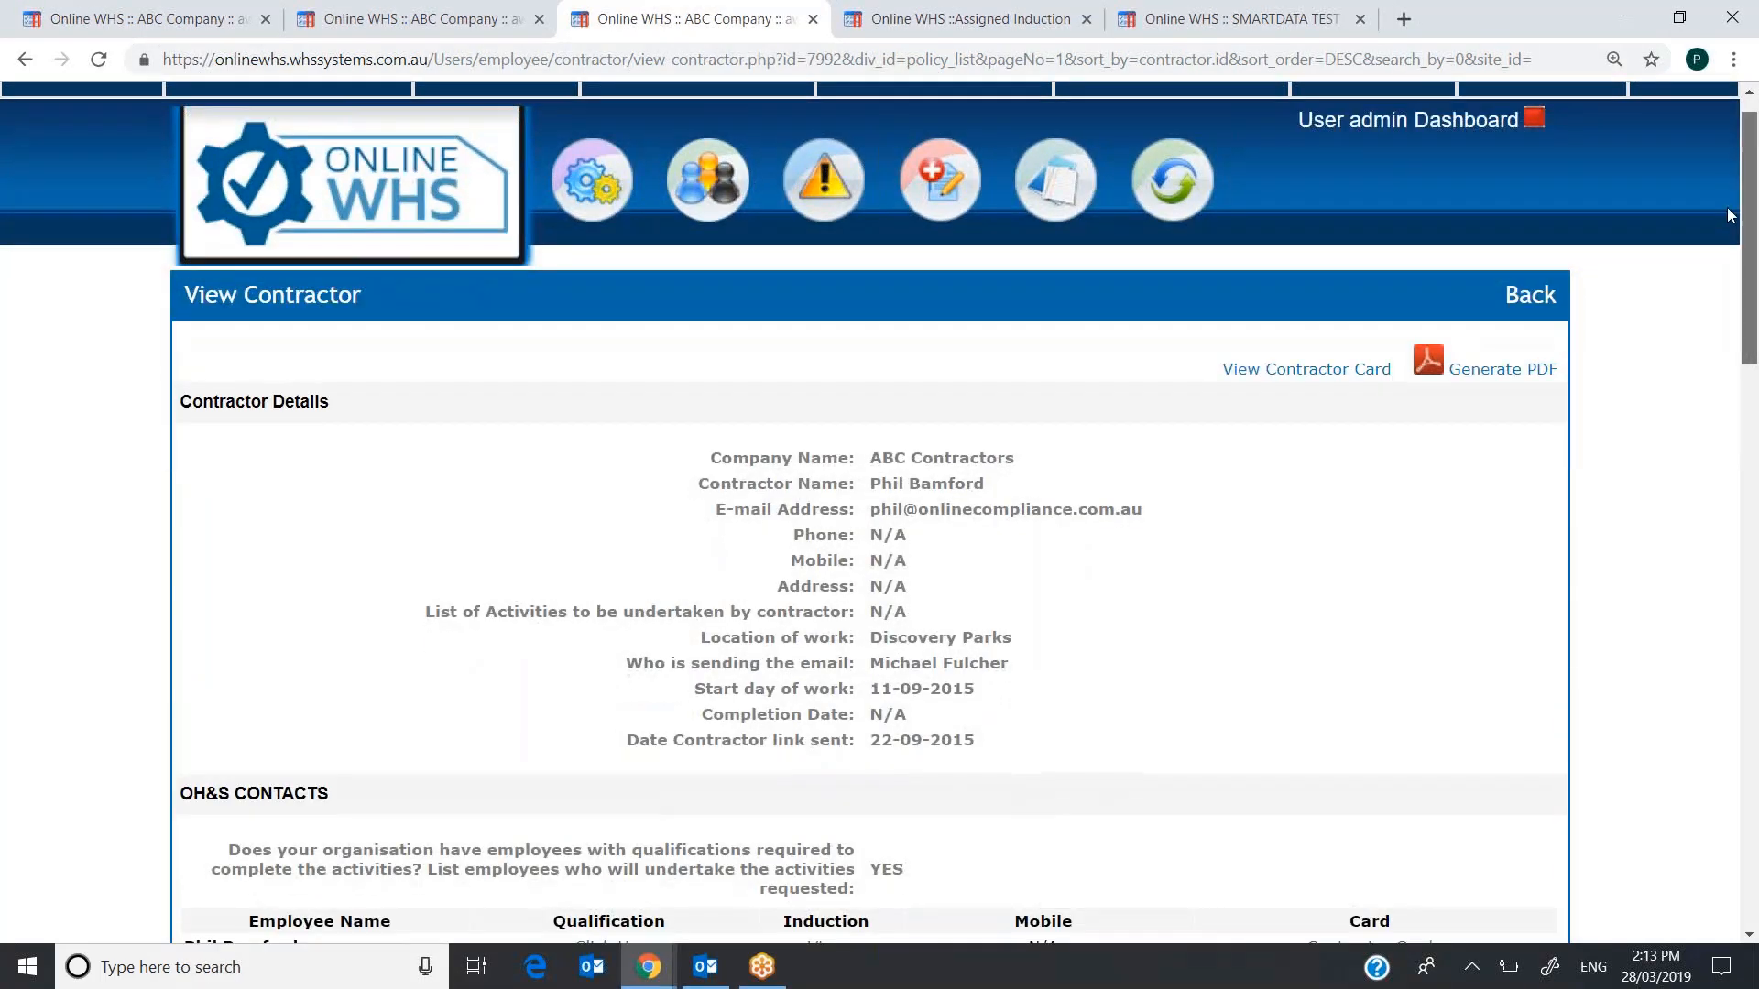
pyautogui.scroll(-7, 1730, 214)
pyautogui.scroll(5, 1727, 213)
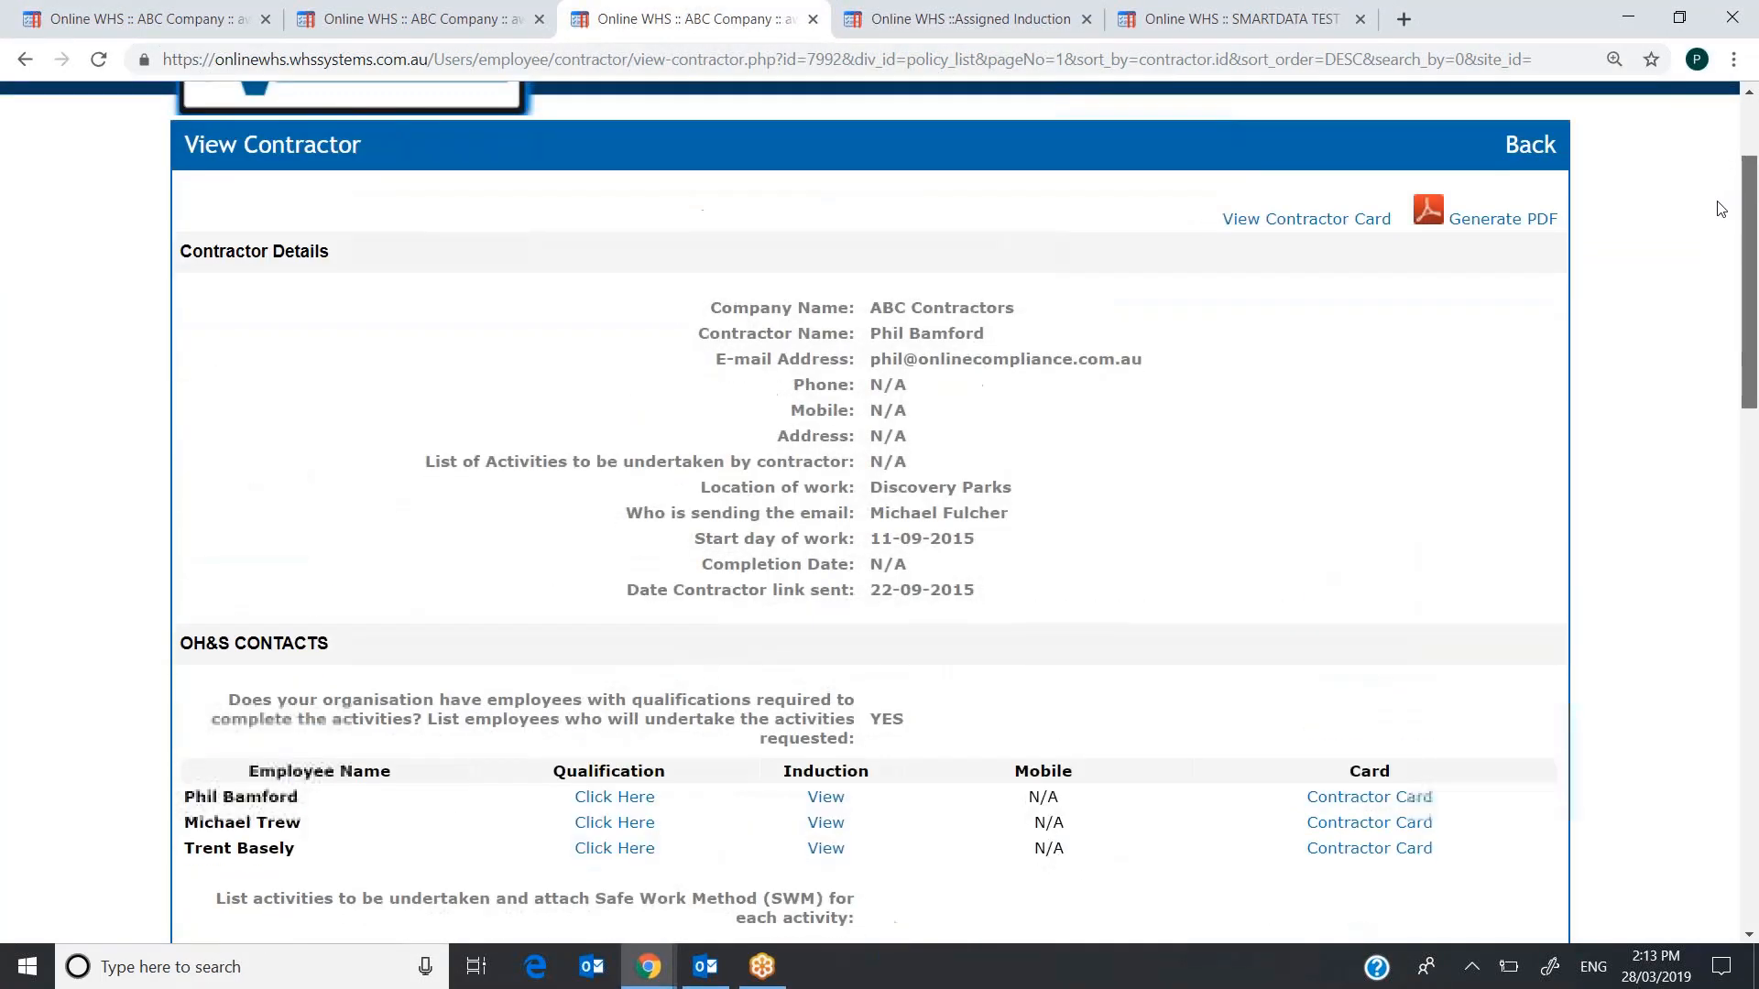
# - Look through the OH&S contacts of the ABC Contractors record and view an employee's contractor compliance verification card
pyautogui.scroll(-2, 1721, 219)
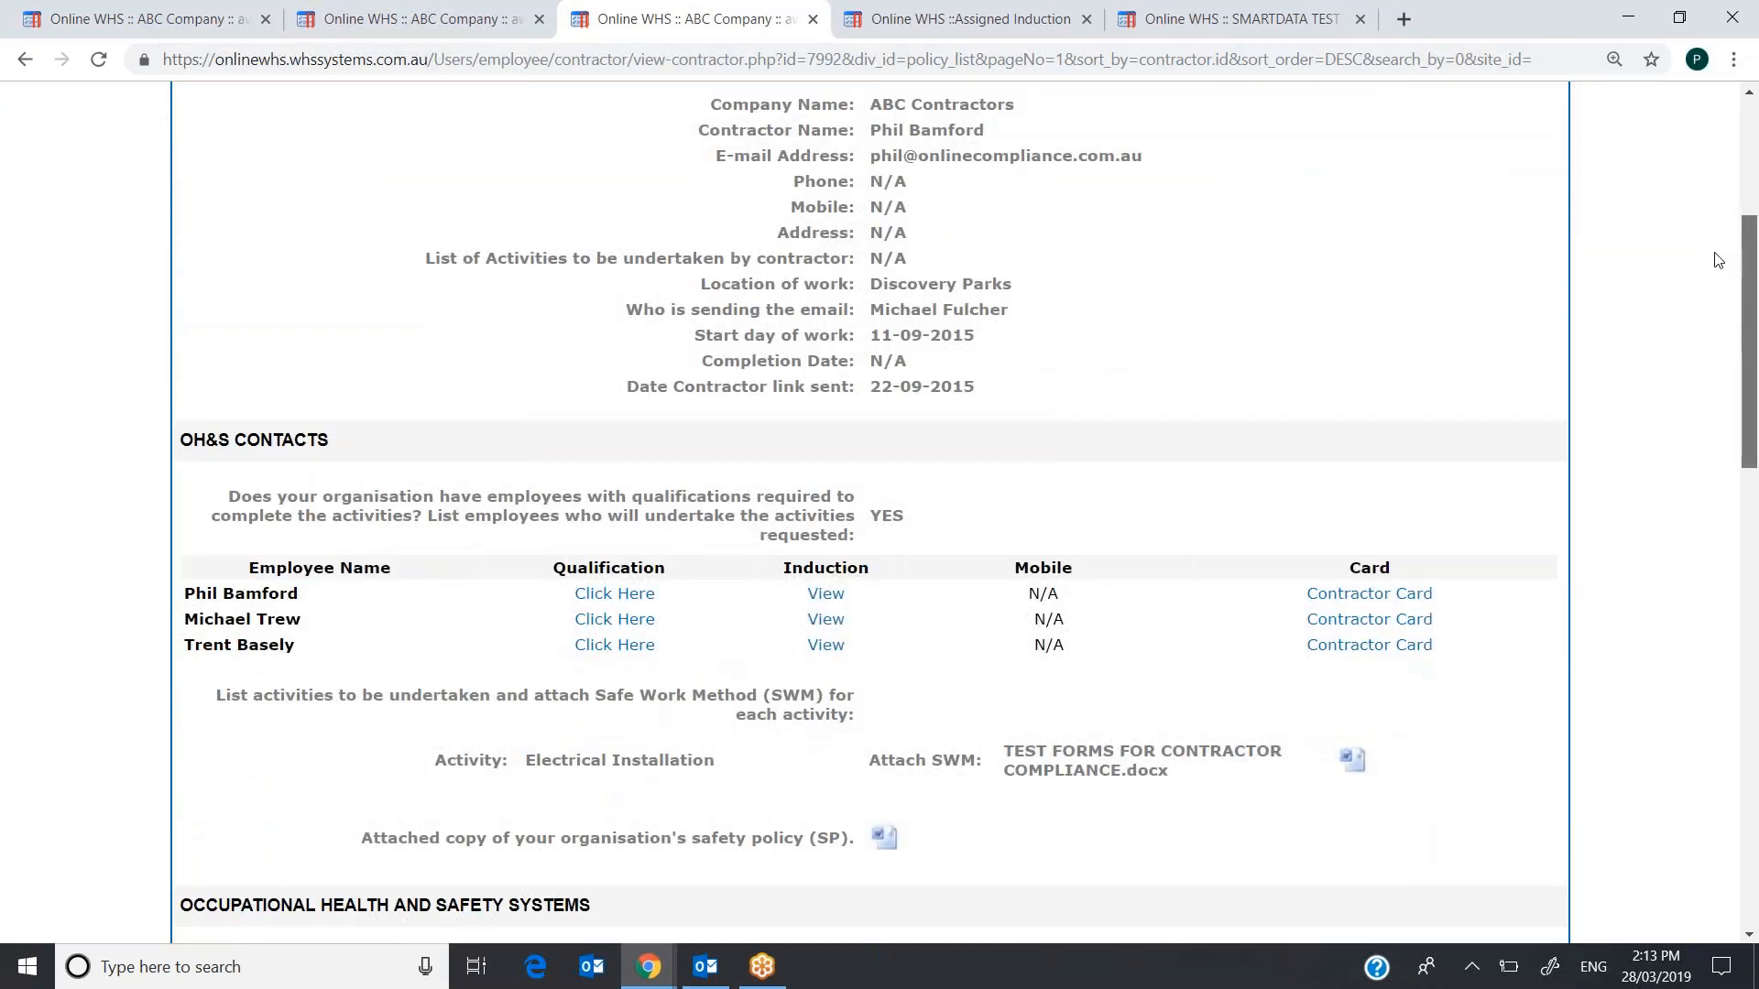
pyautogui.scroll(-1, 1716, 281)
pyautogui.scroll(-2, 1715, 280)
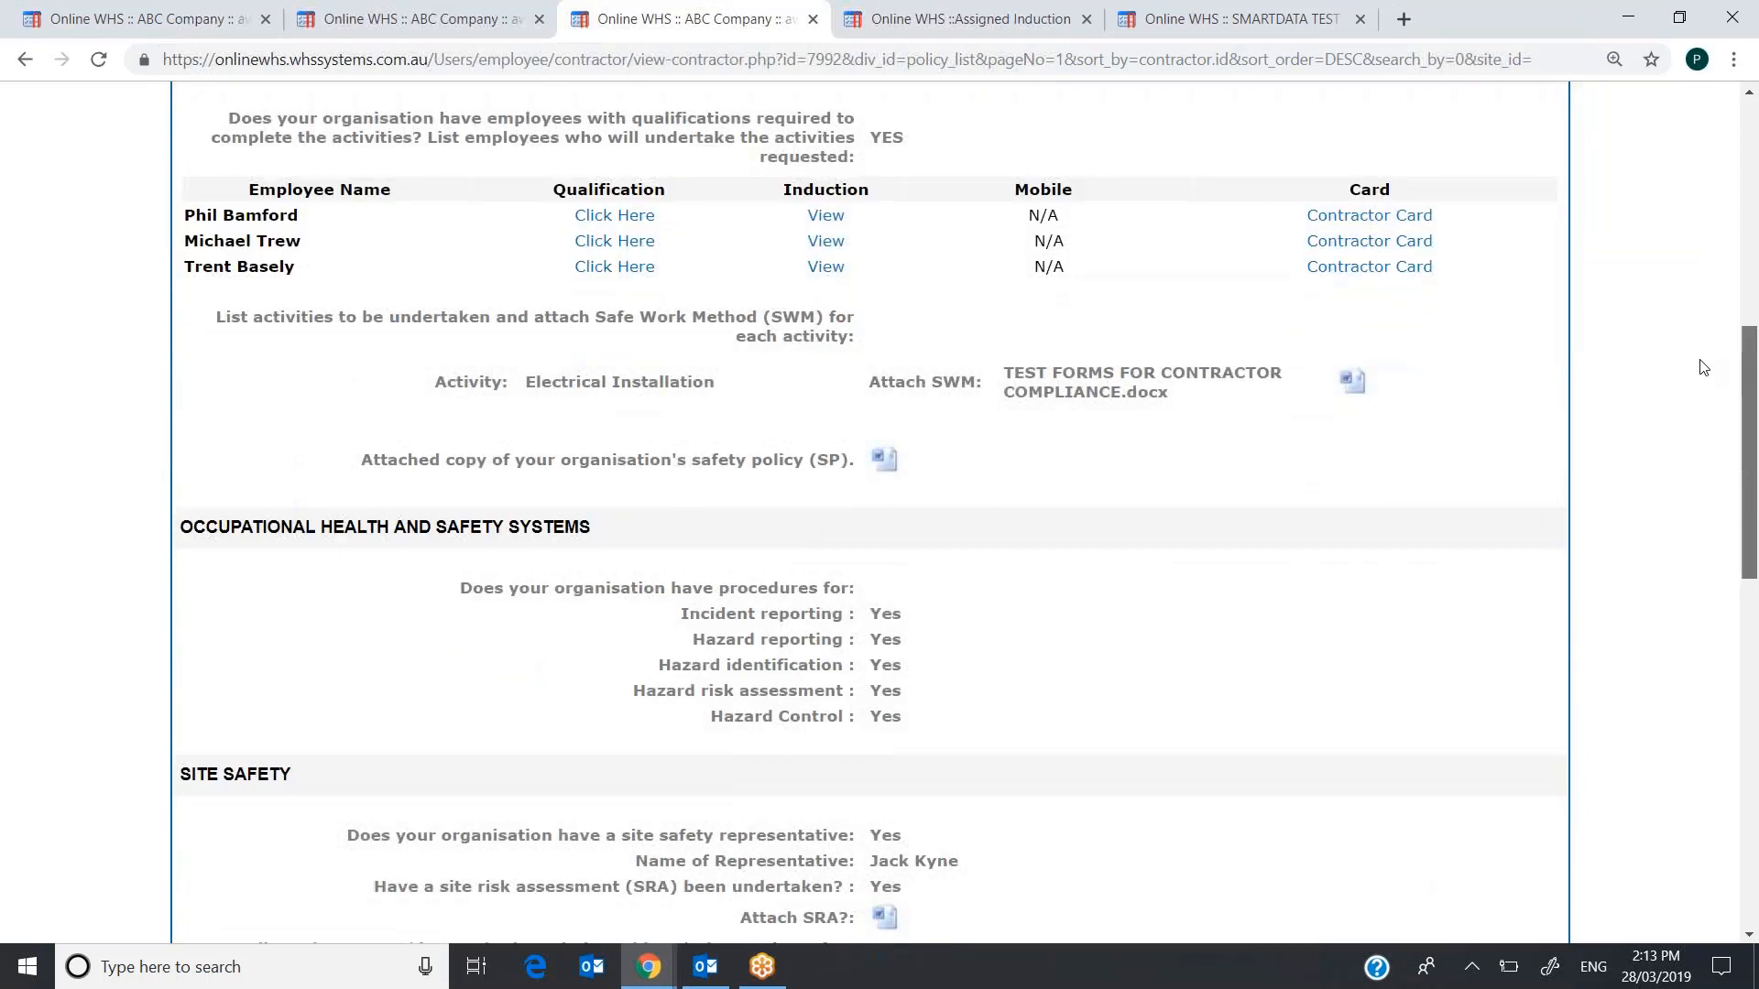
pyautogui.click(1365, 238)
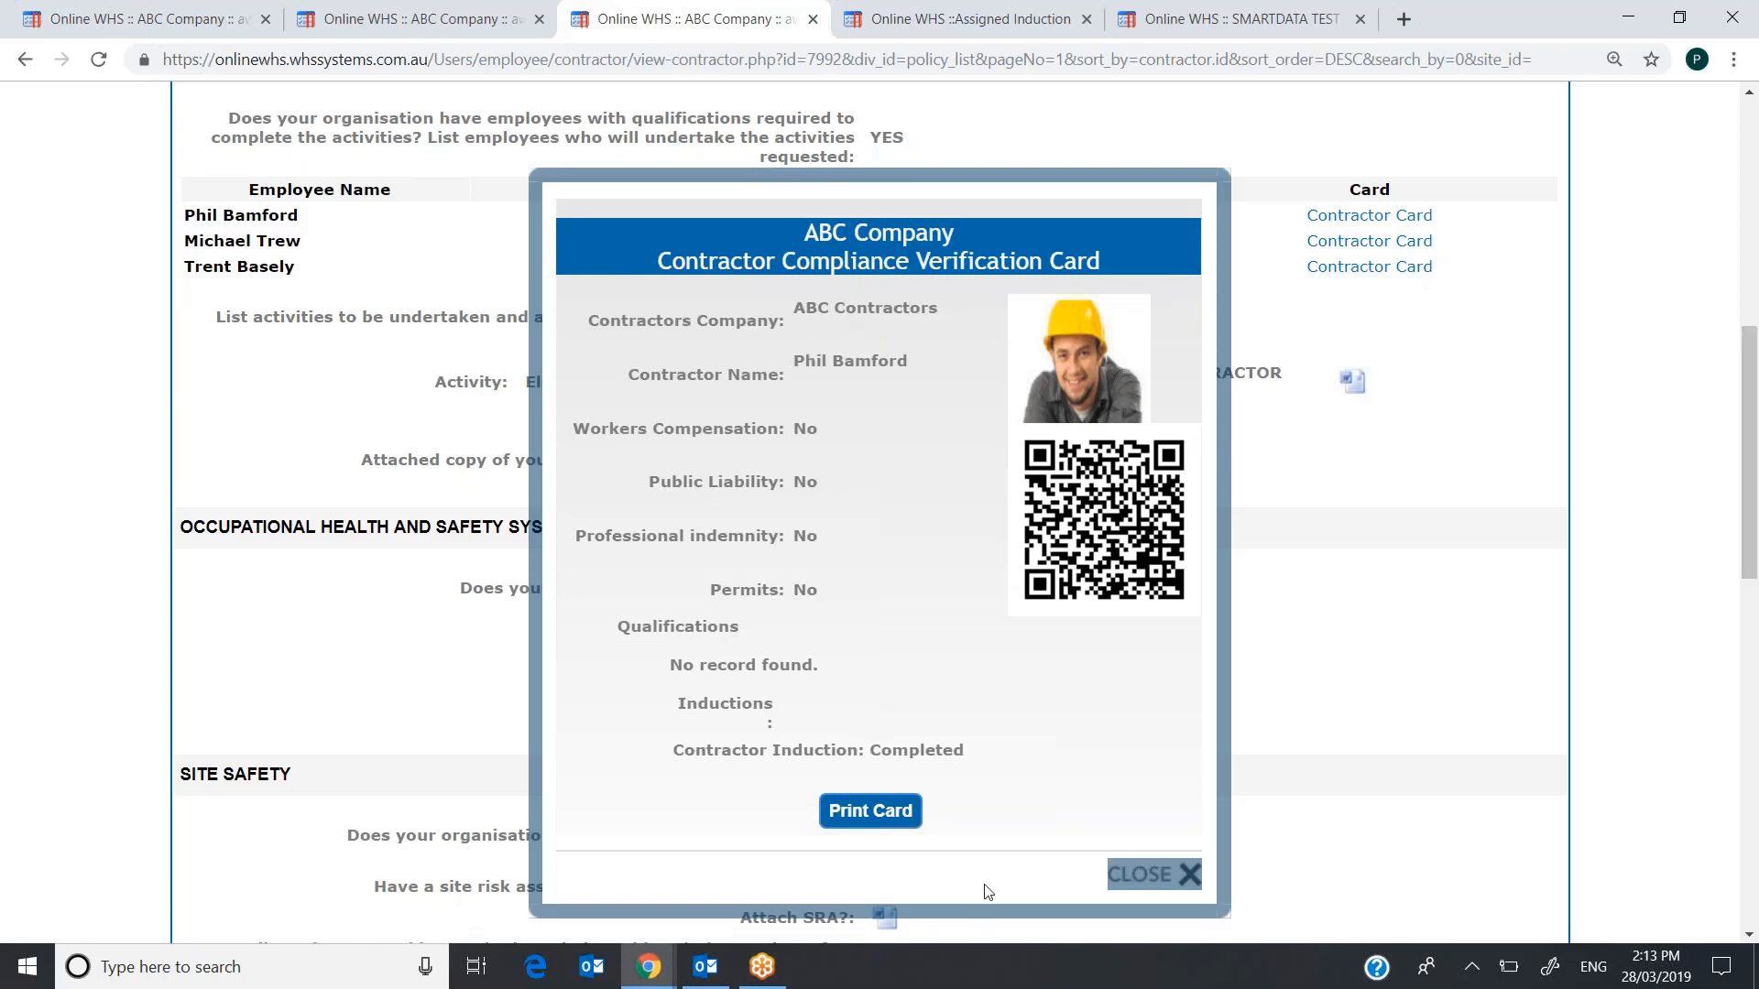
pyautogui.click(1187, 878)
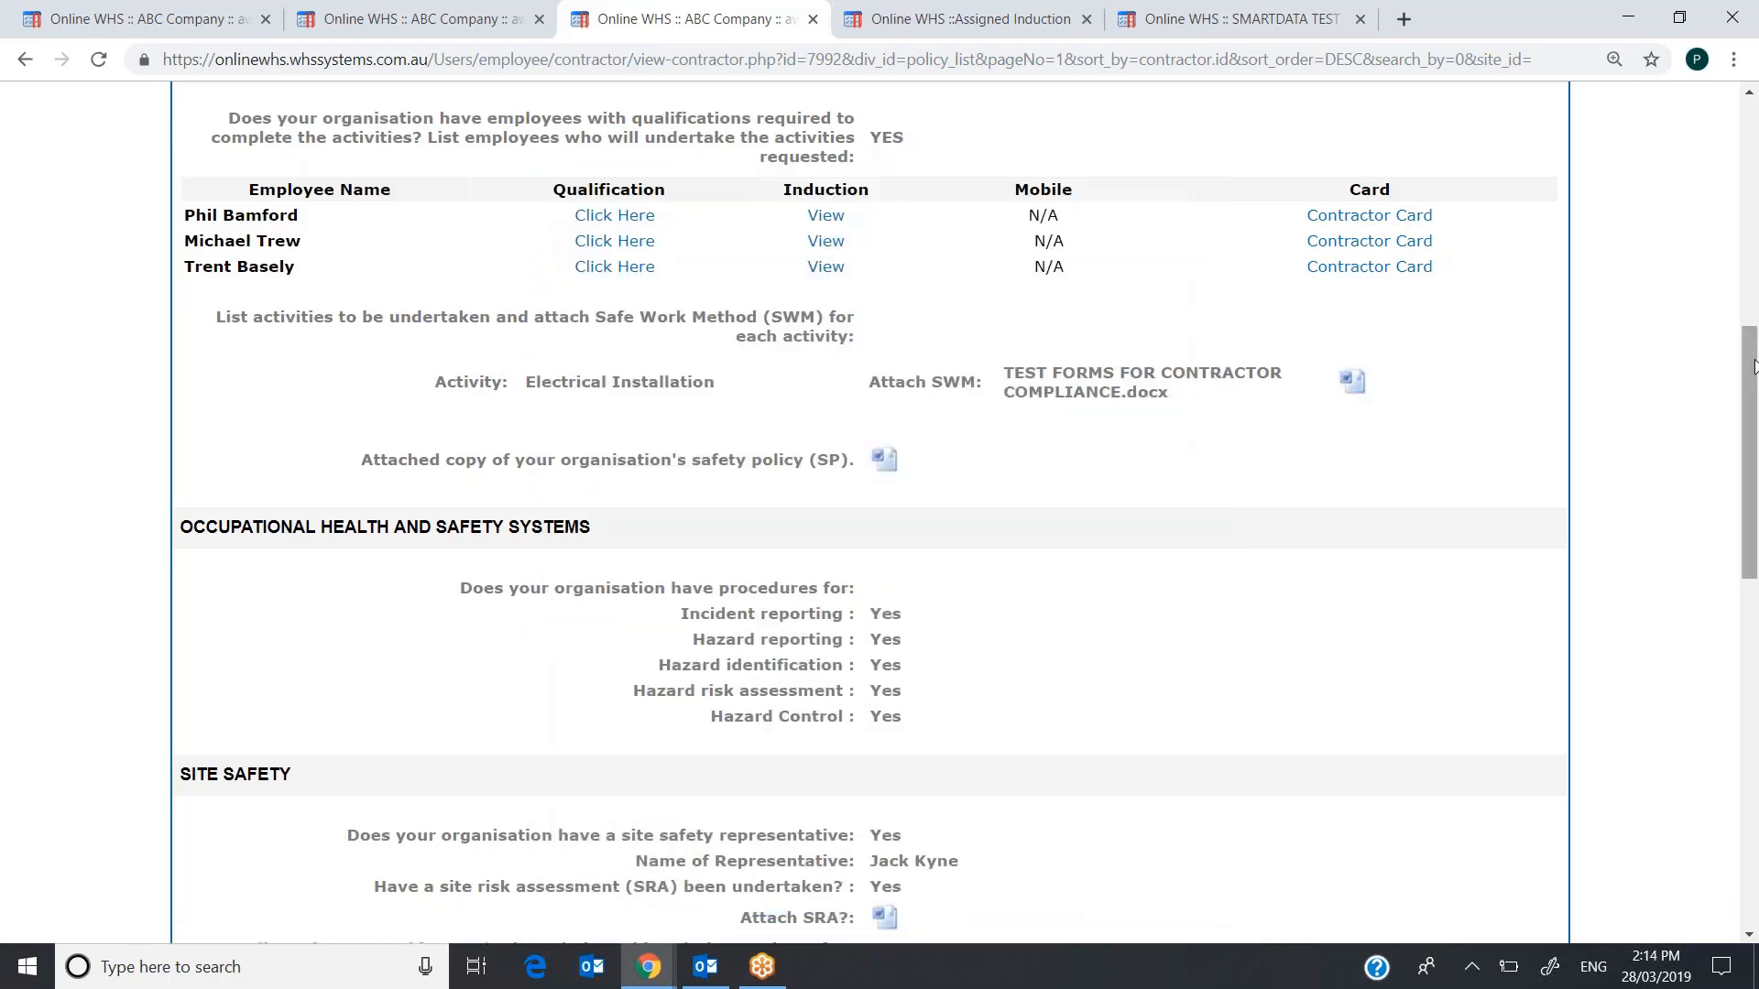
# - Review the record's insurance expiry dates, auto-alert options and contractor verification section, and cancel back to the contractor register
pyautogui.scroll(-3, 1730, 460)
pyautogui.scroll(-7, 1729, 461)
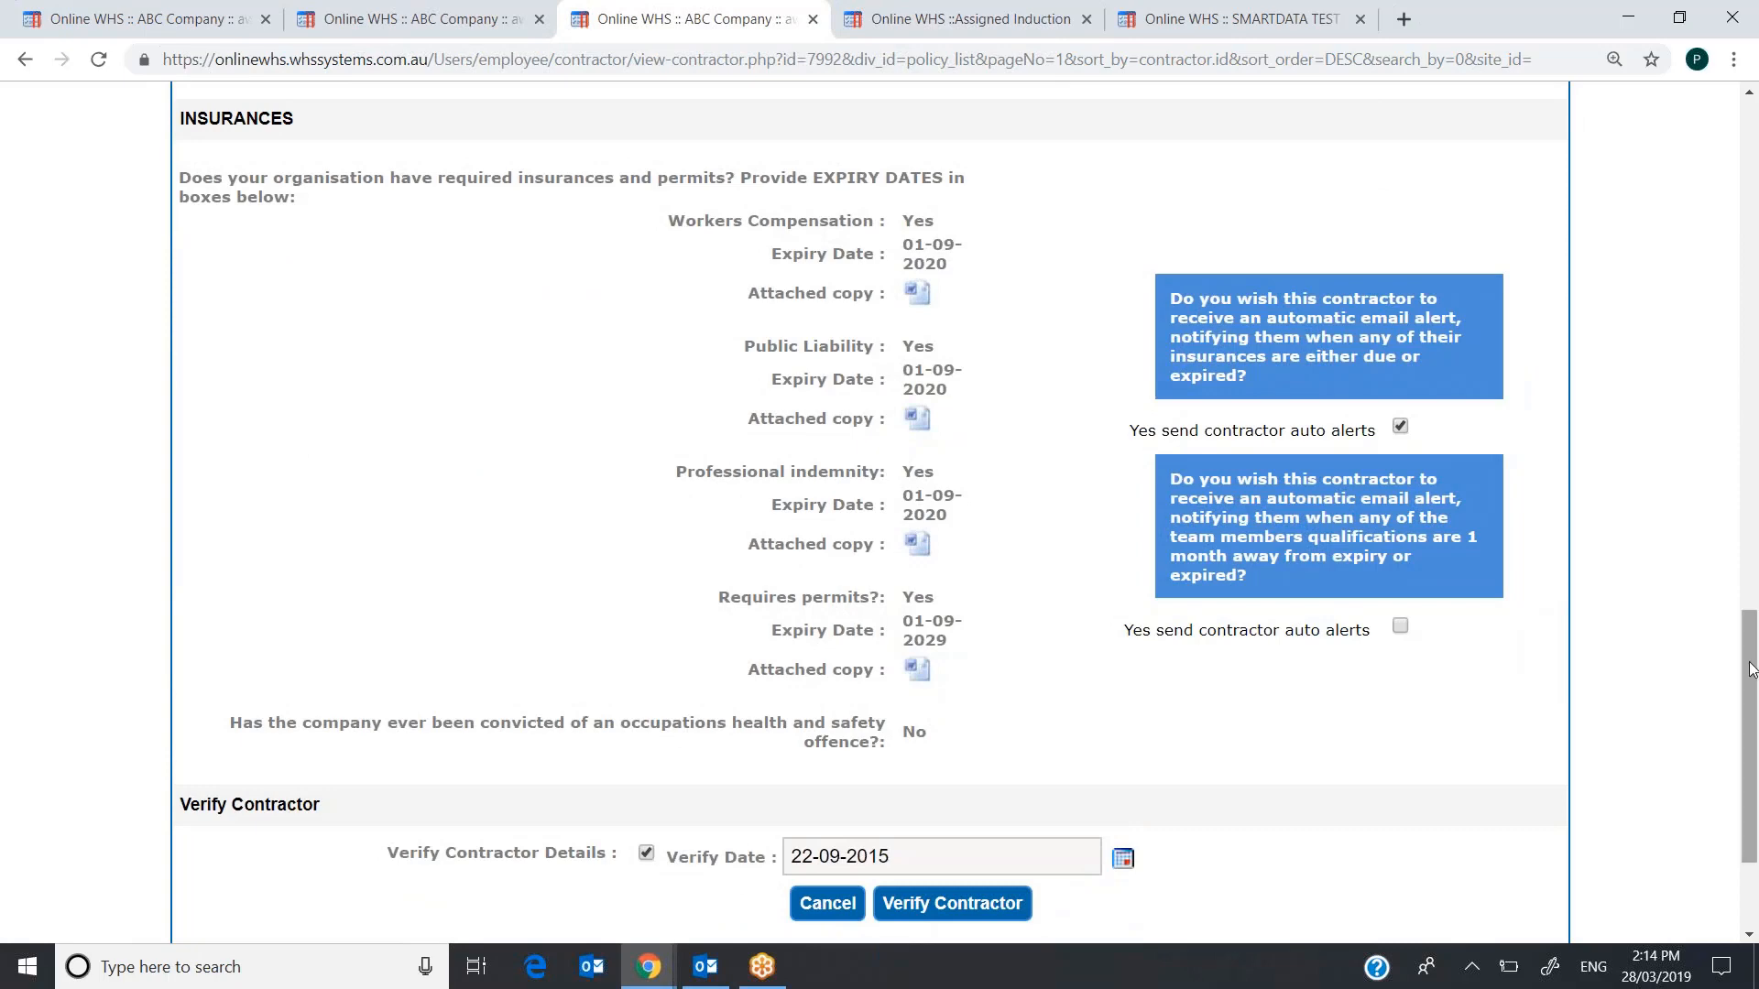
pyautogui.moveTo(1738, 667); pyautogui.dragTo(1749, 613)
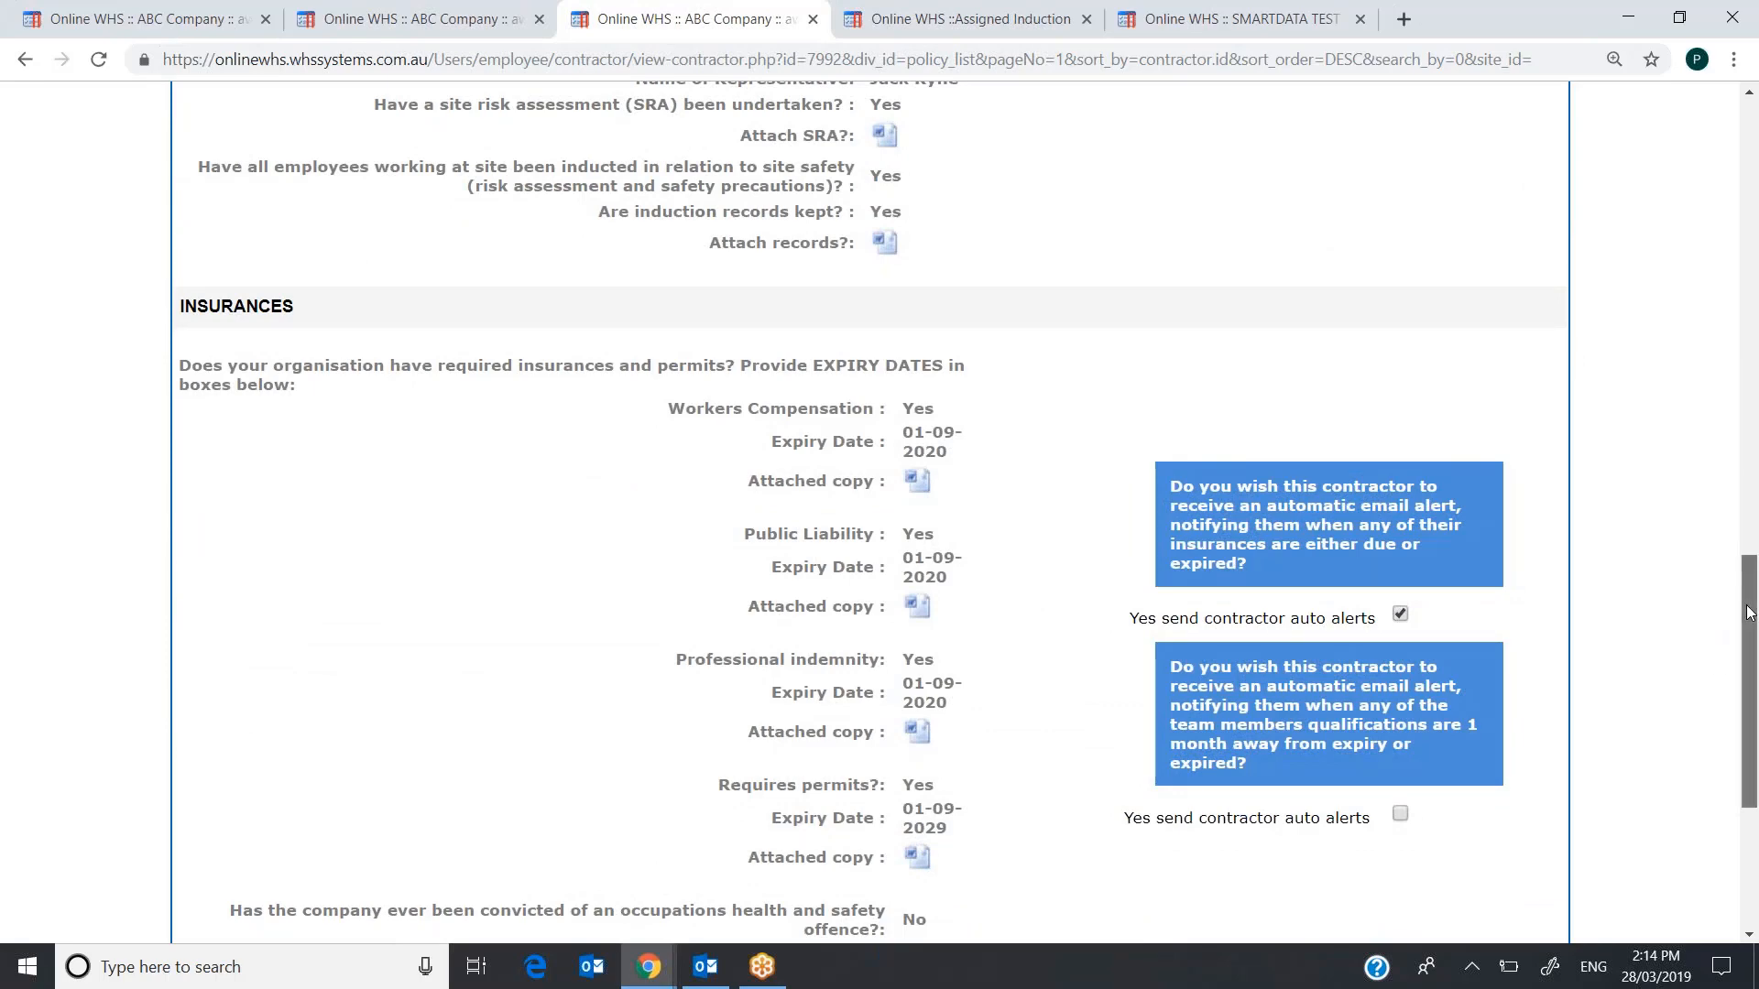
pyautogui.scroll(-2, 1750, 612)
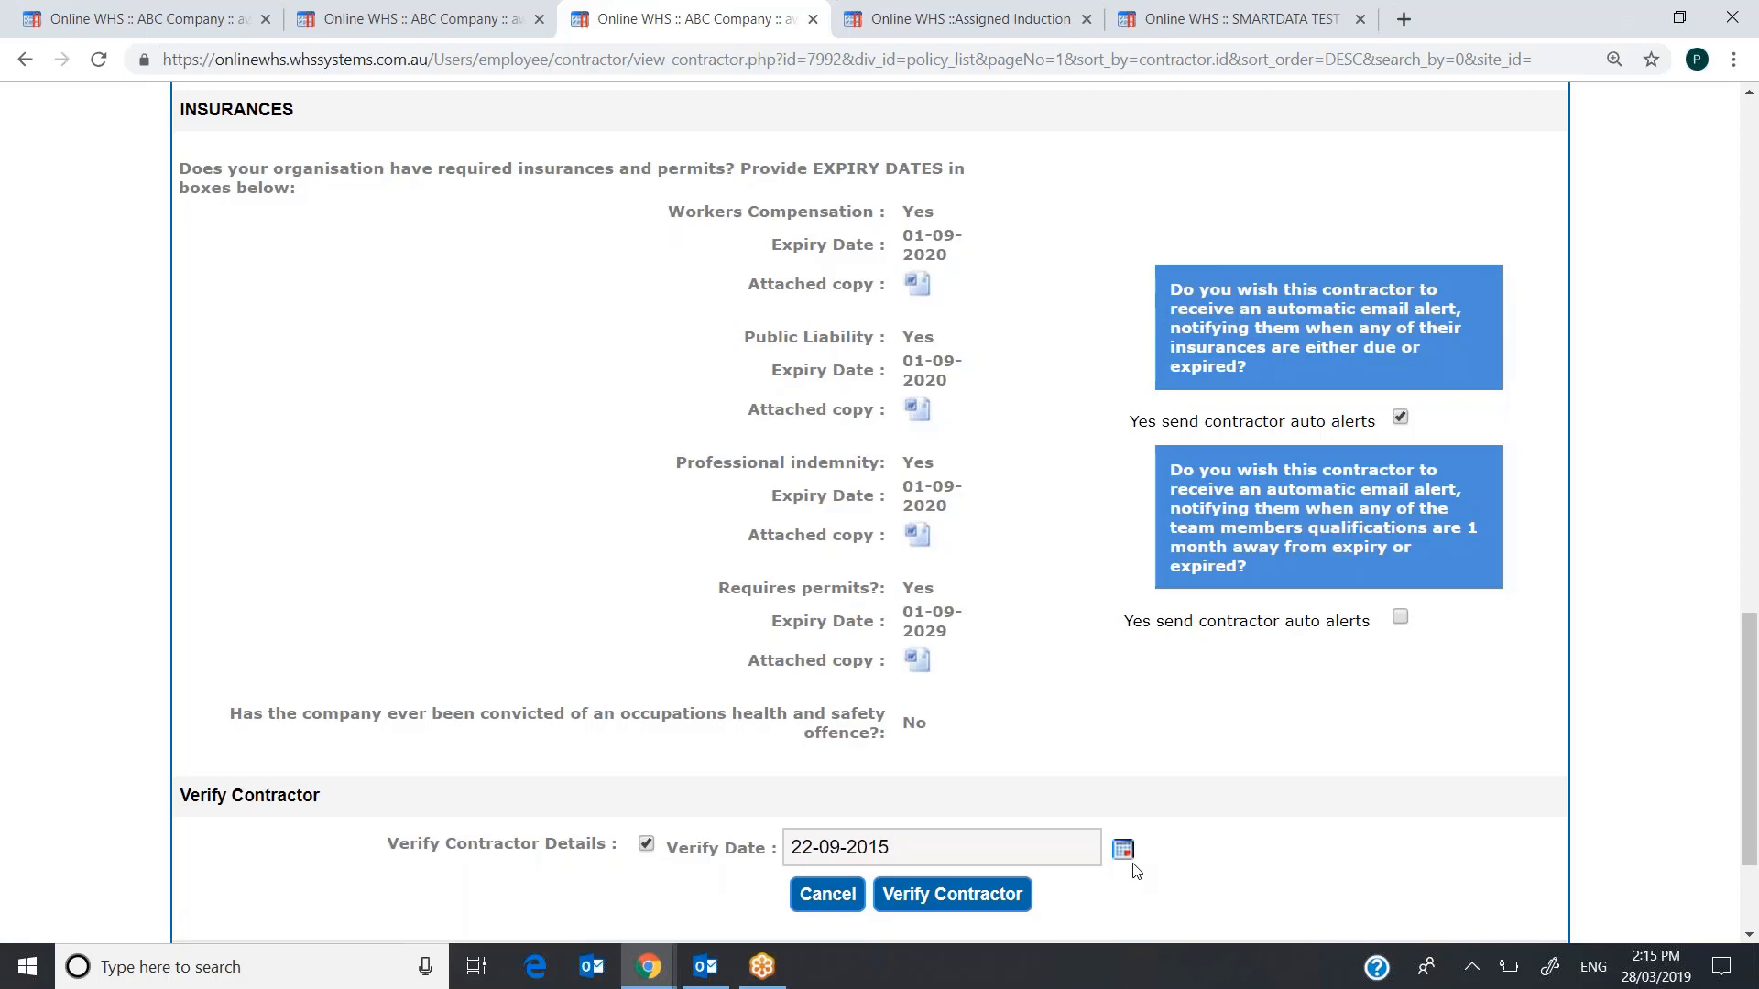
pyautogui.click(827, 896)
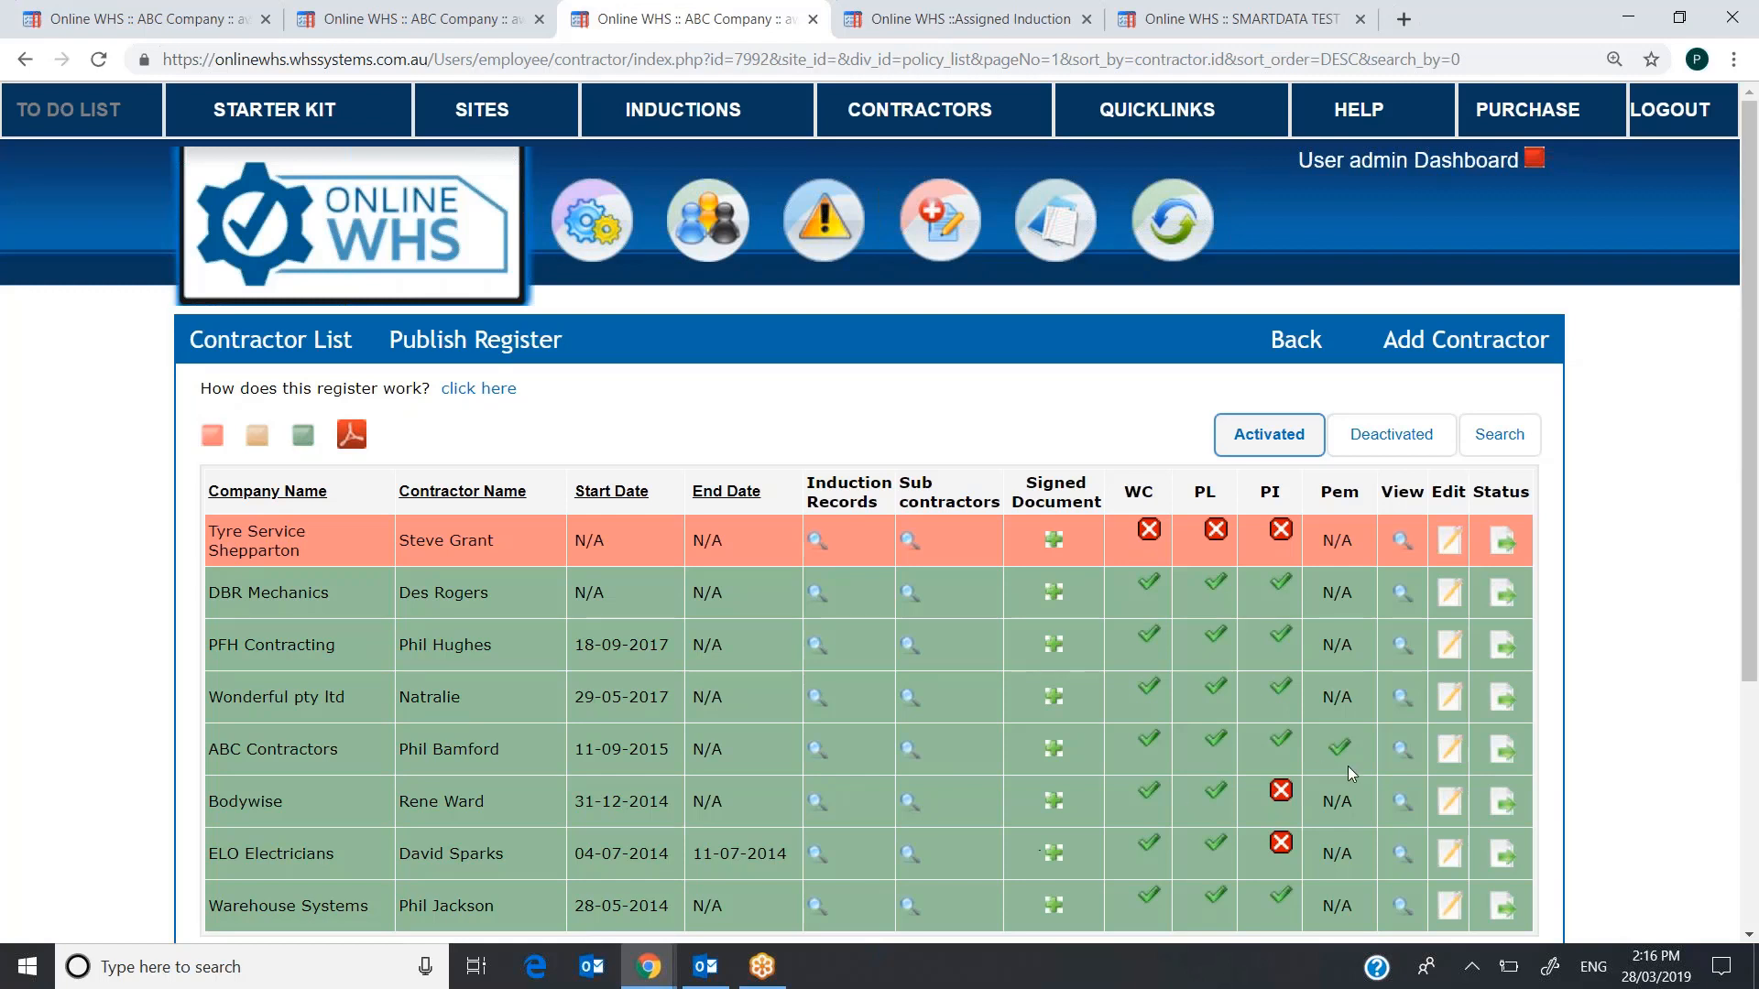
# - Reopen the ABC Contractors record to view the first employee's compliance verification card, and return to the contractor register
pyautogui.click(1399, 752)
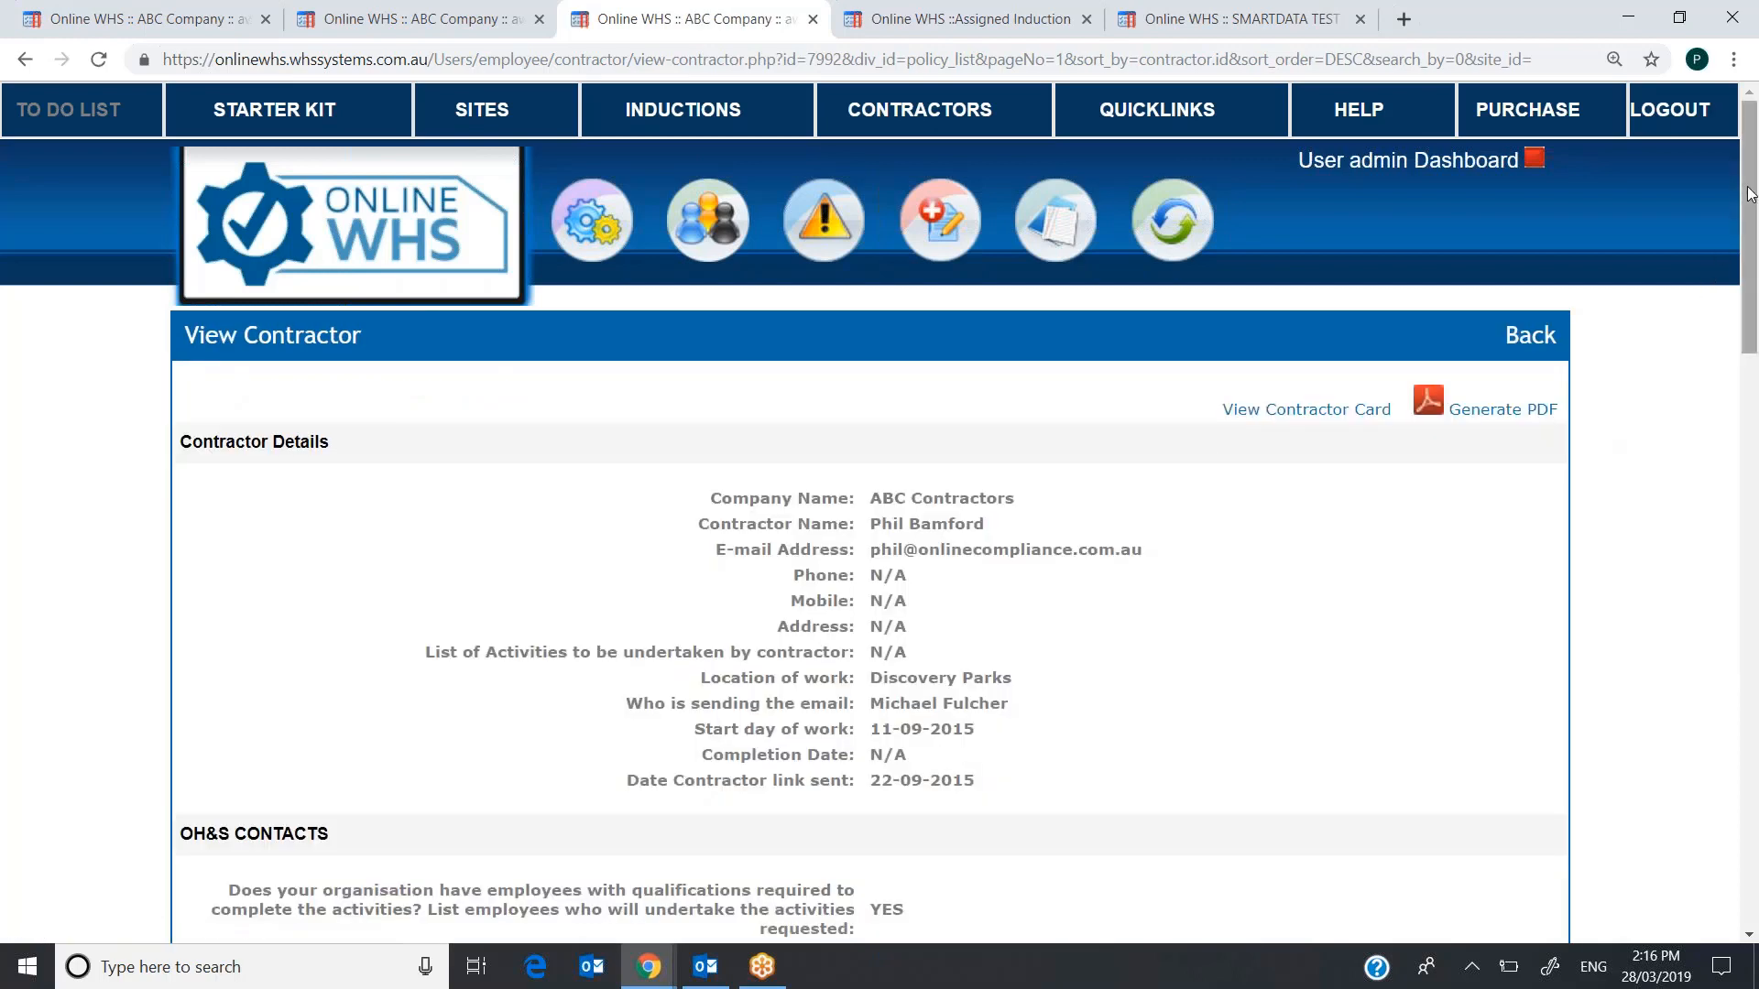
pyautogui.moveTo(1751, 227); pyautogui.dragTo(1751, 396)
pyautogui.click(1382, 415)
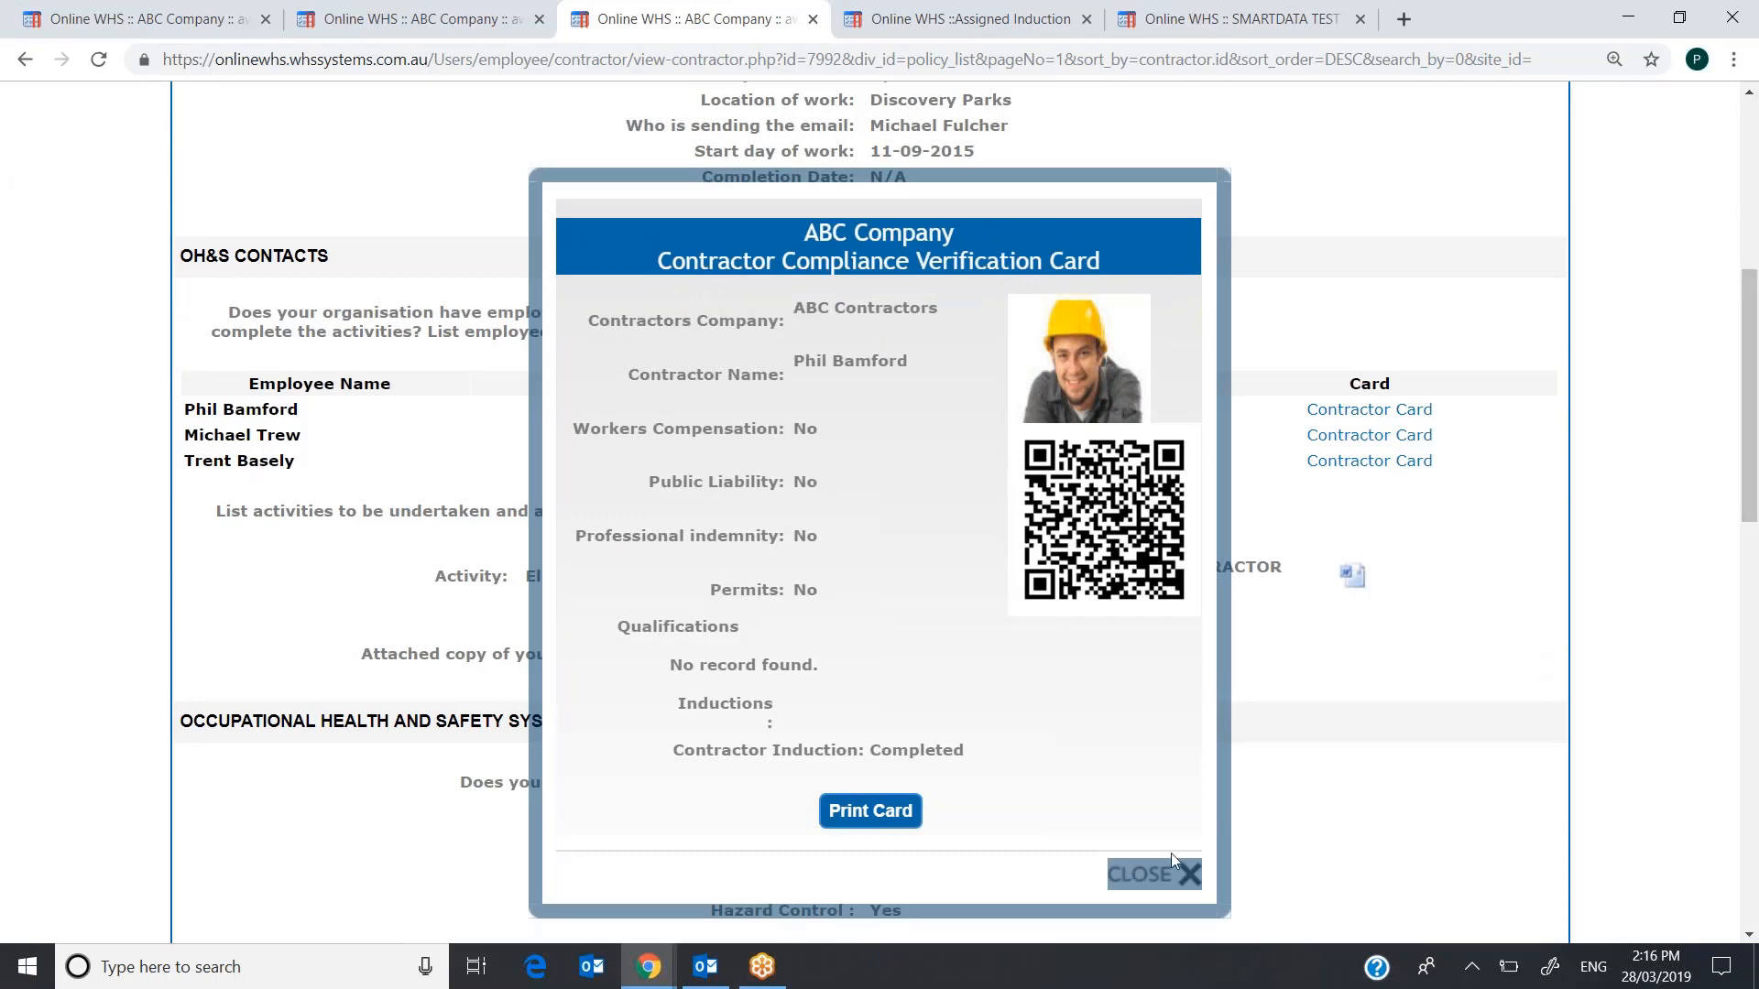
pyautogui.click(1180, 874)
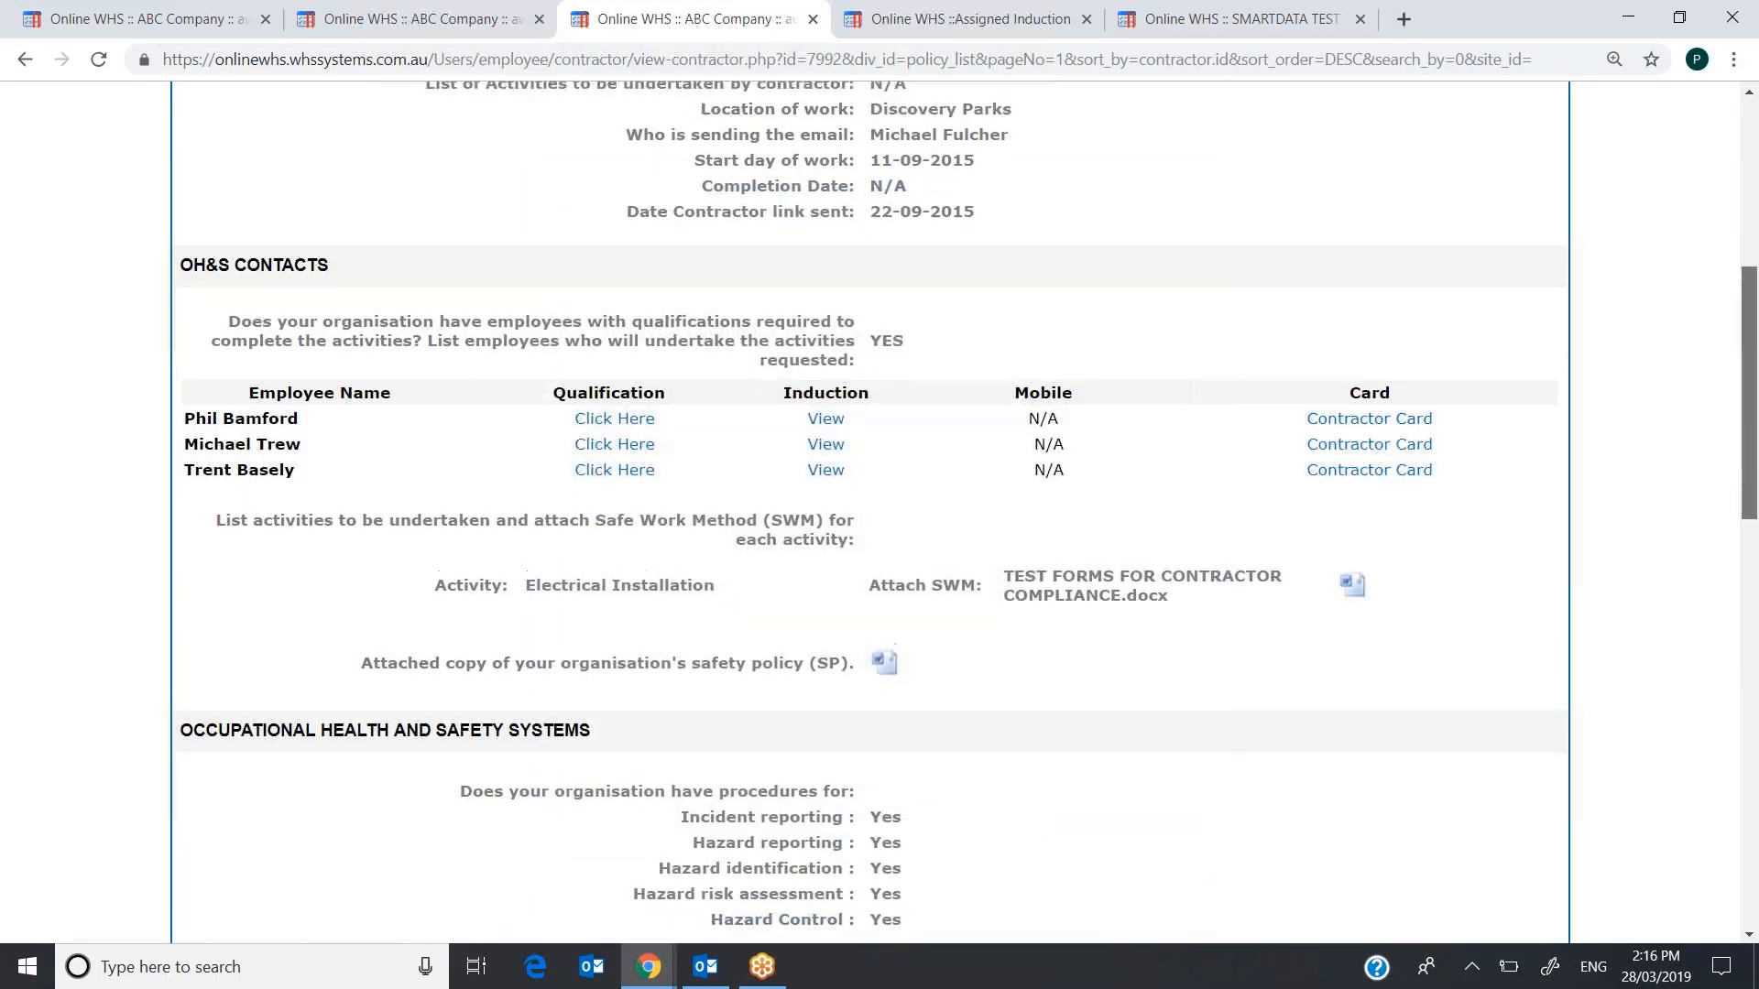
pyautogui.scroll(6, 1639, 412)
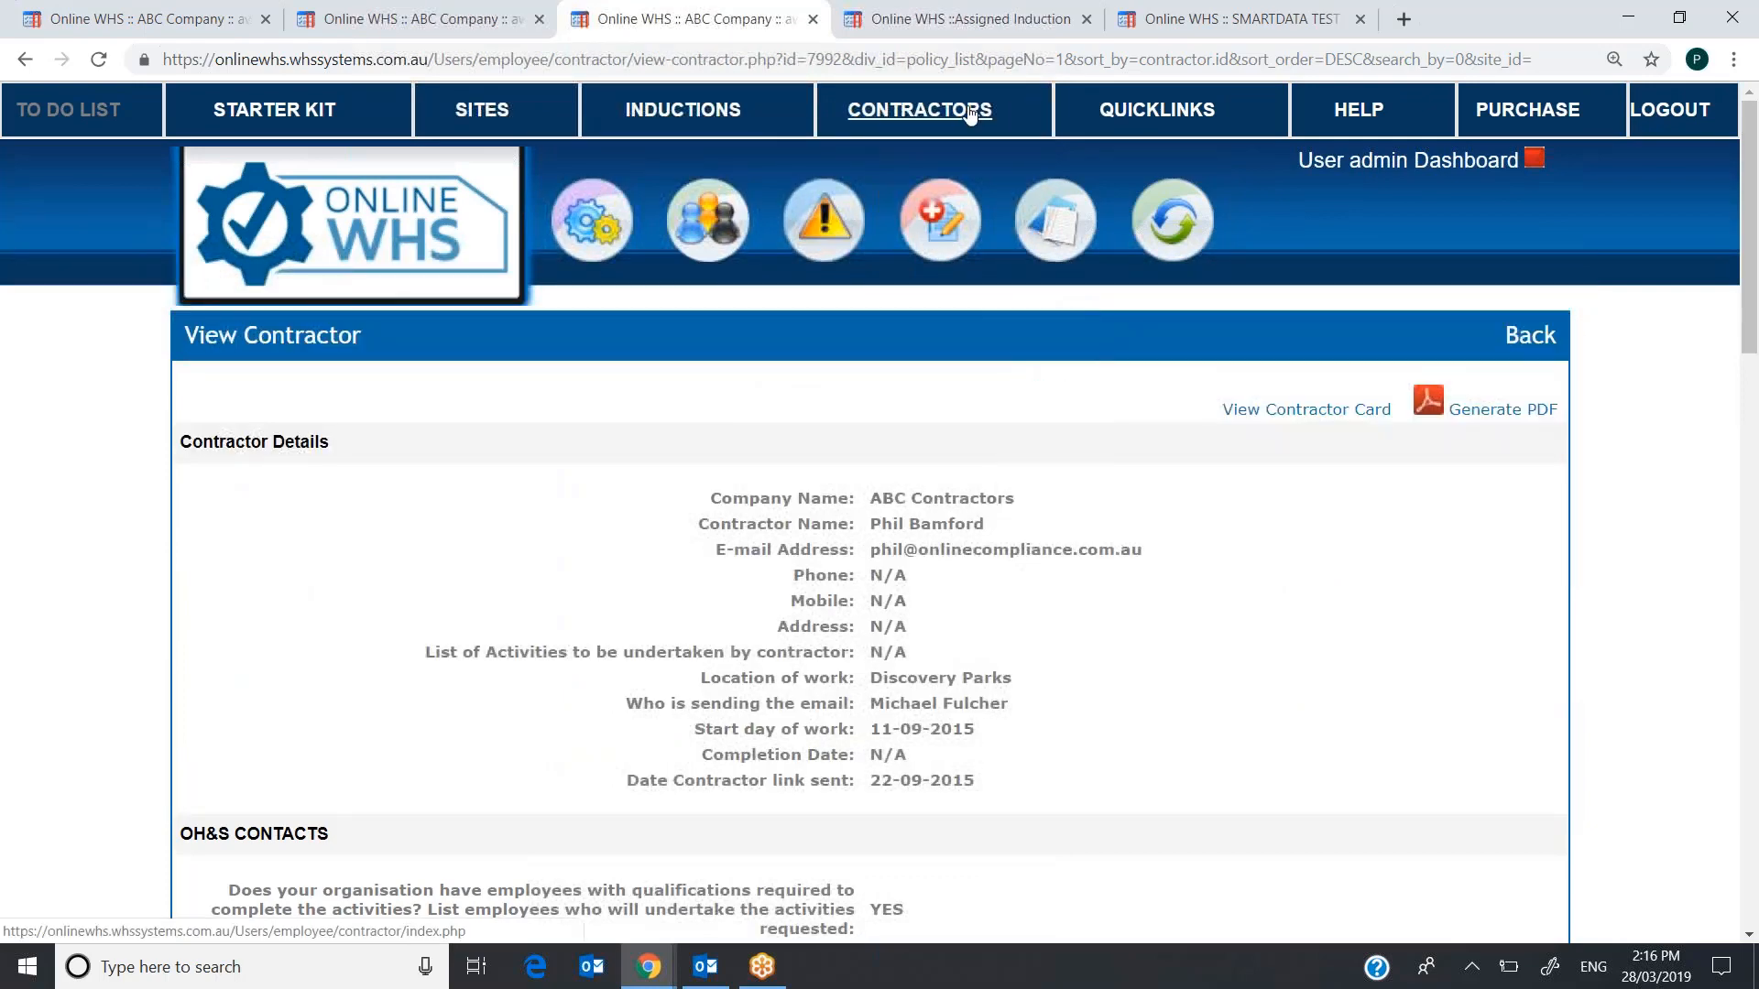
pyautogui.click(971, 111)
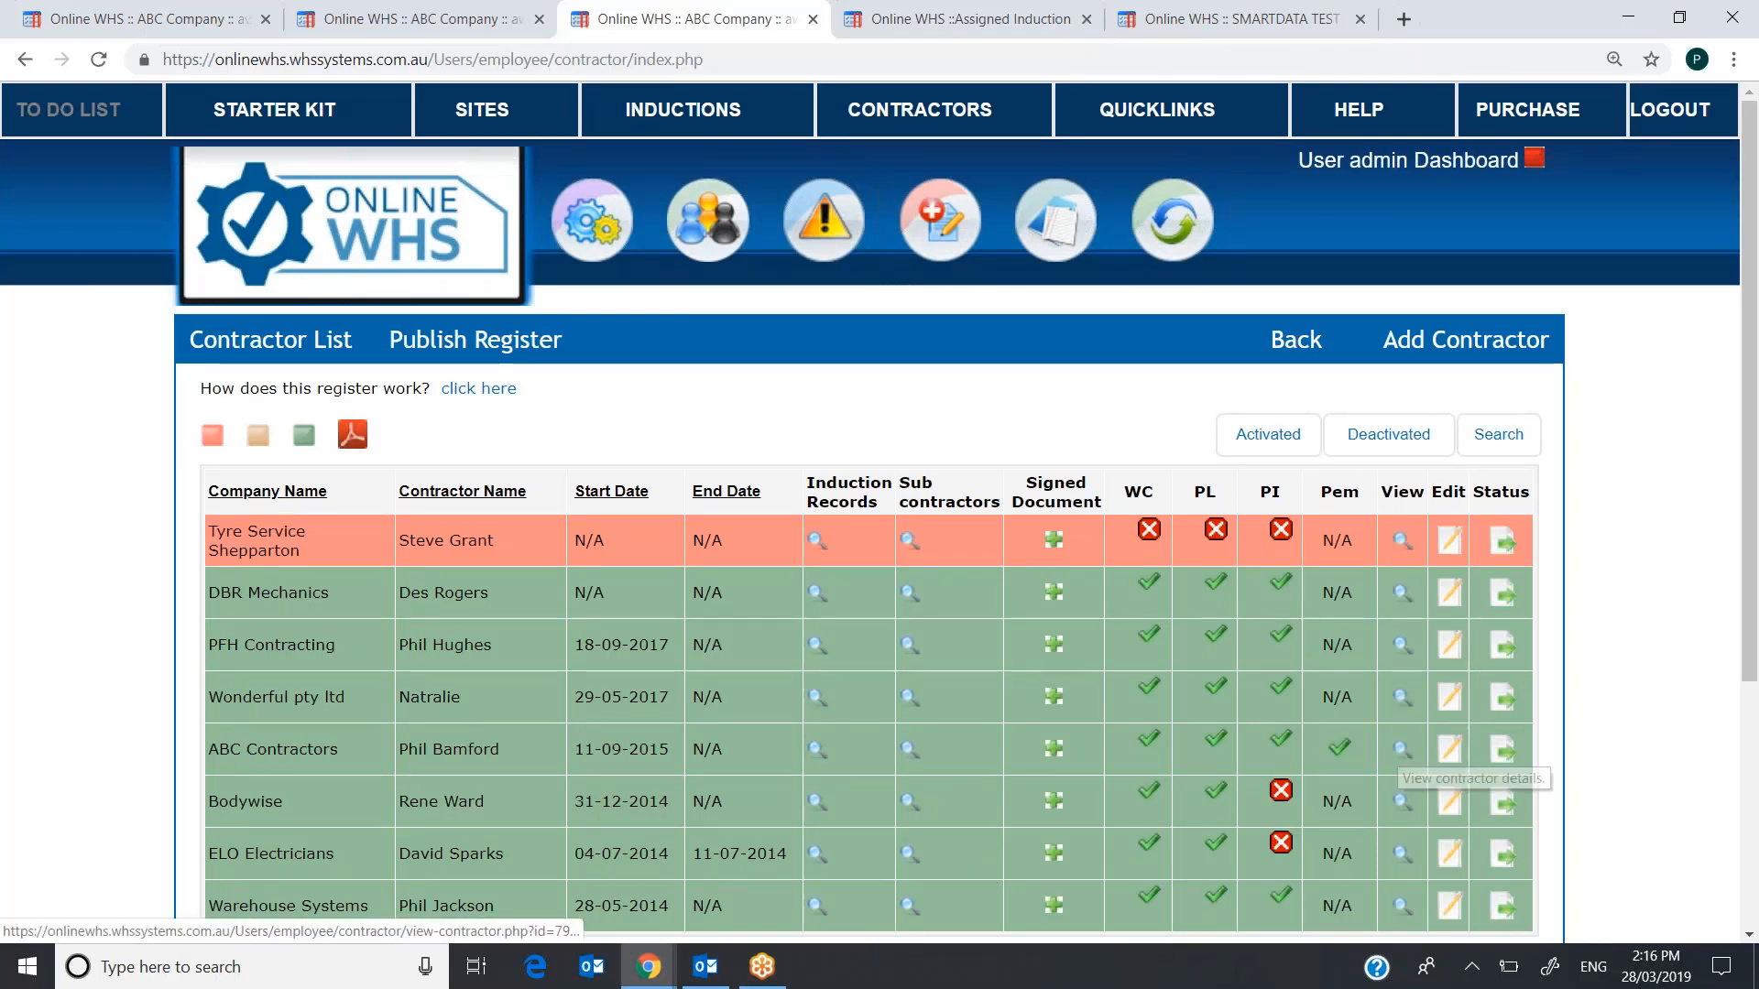
# - View the first listed employee's qualifications and induction scores in the ABC Contractors record
pyautogui.click(1401, 749)
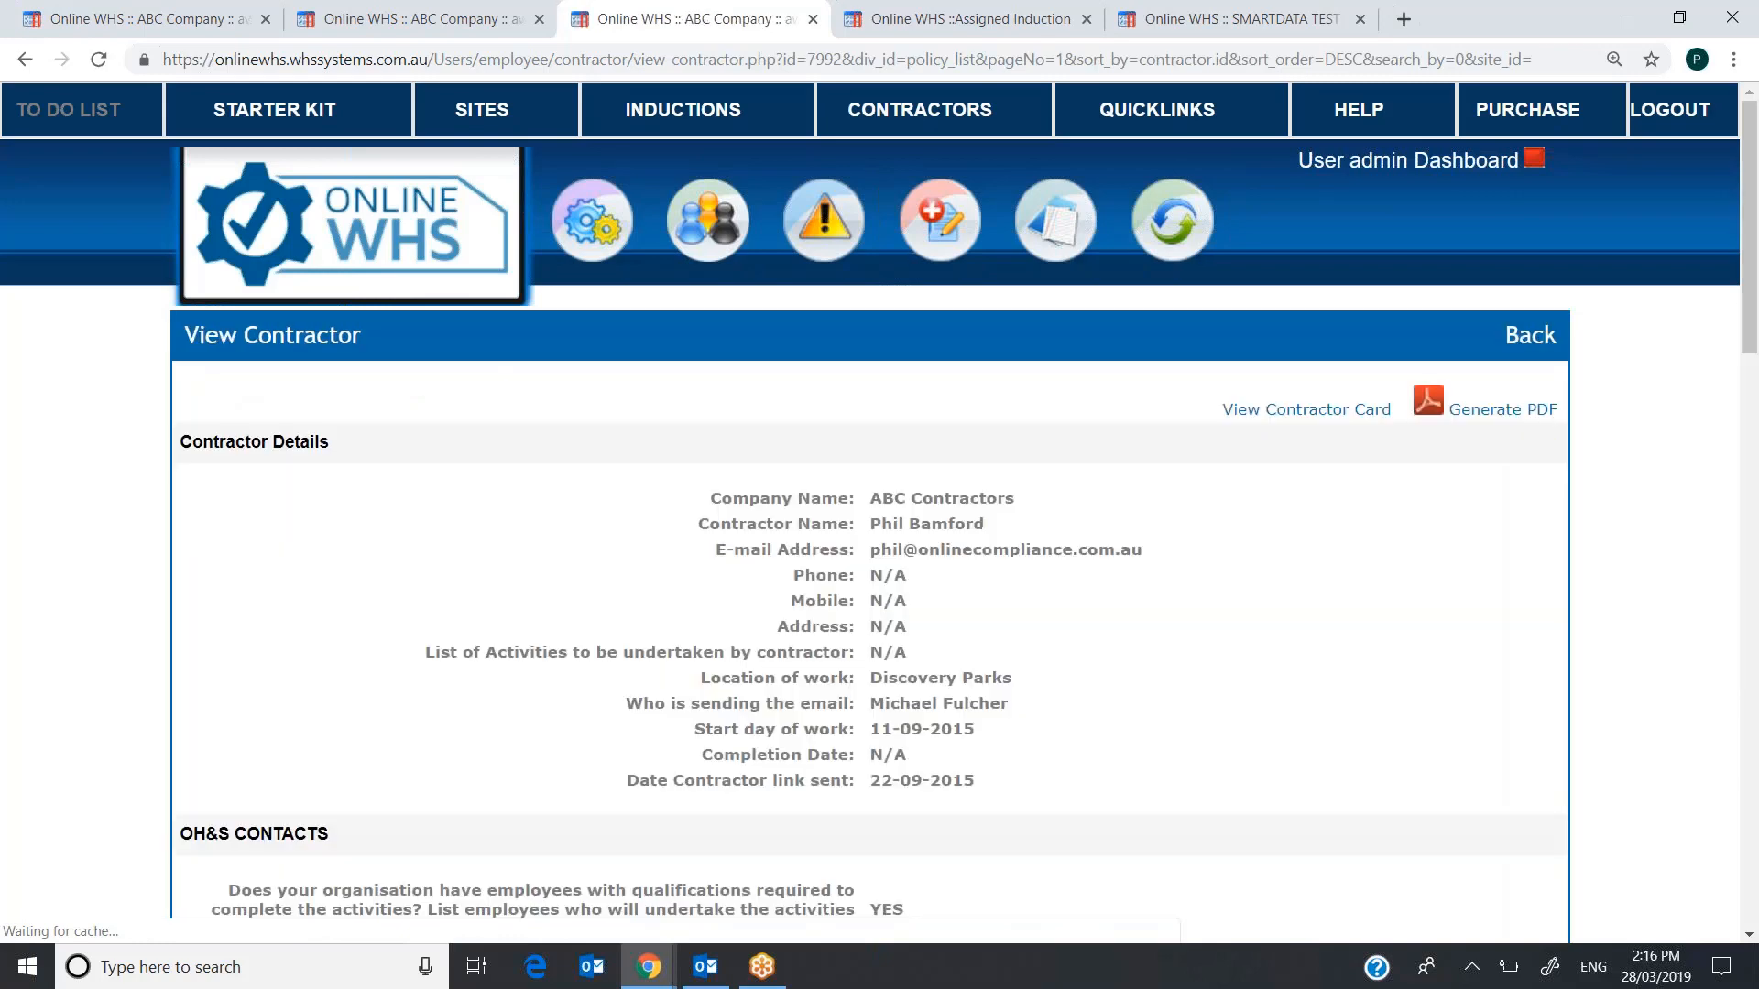
pyautogui.moveTo(1747, 172); pyautogui.dragTo(1749, 347)
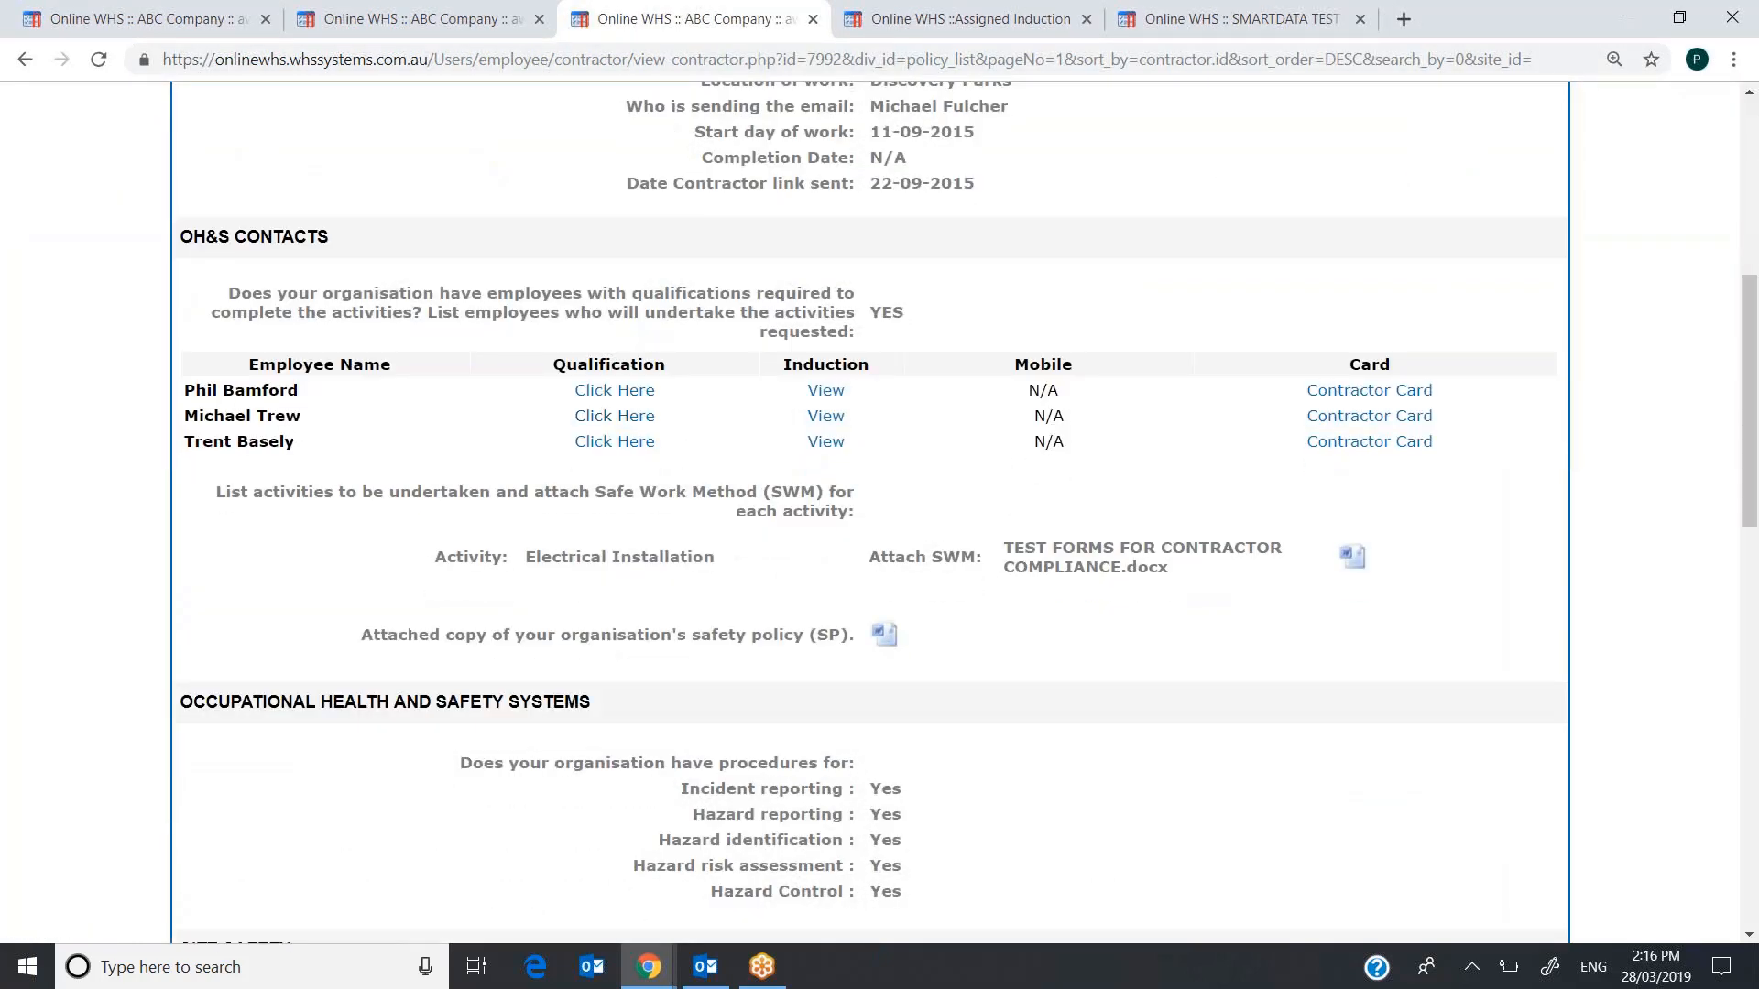
pyautogui.click(616, 393)
pyautogui.click(1140, 420)
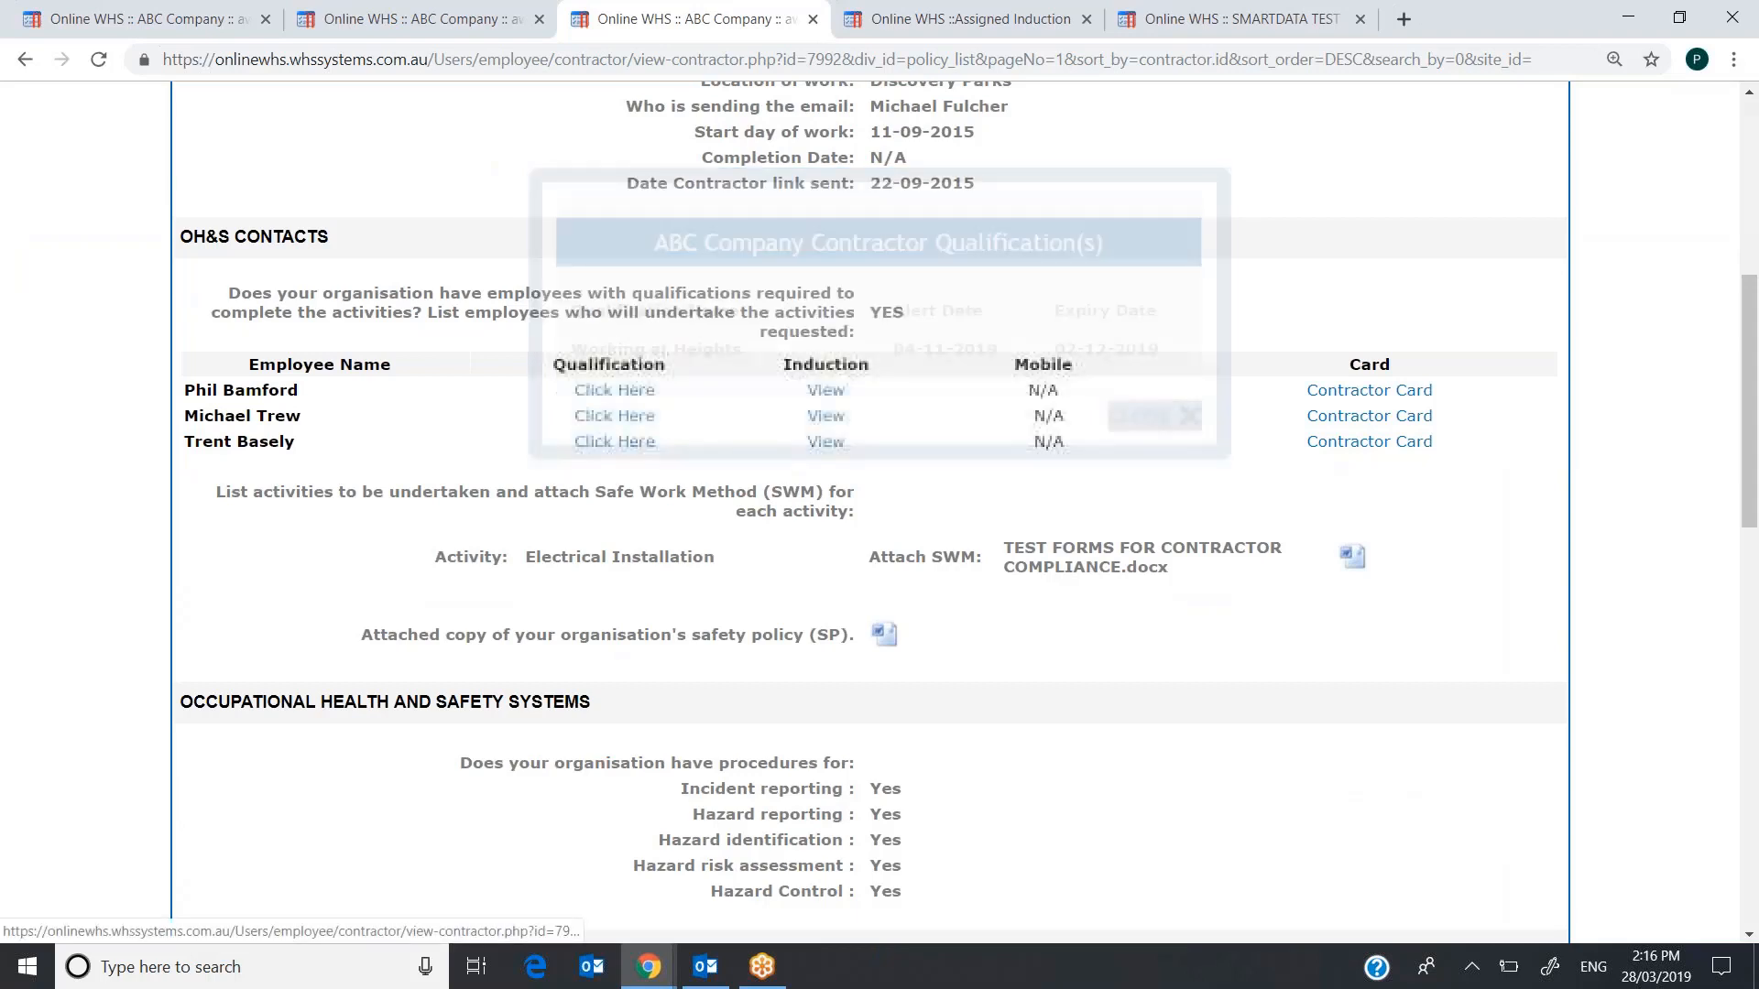
pyautogui.click(818, 396)
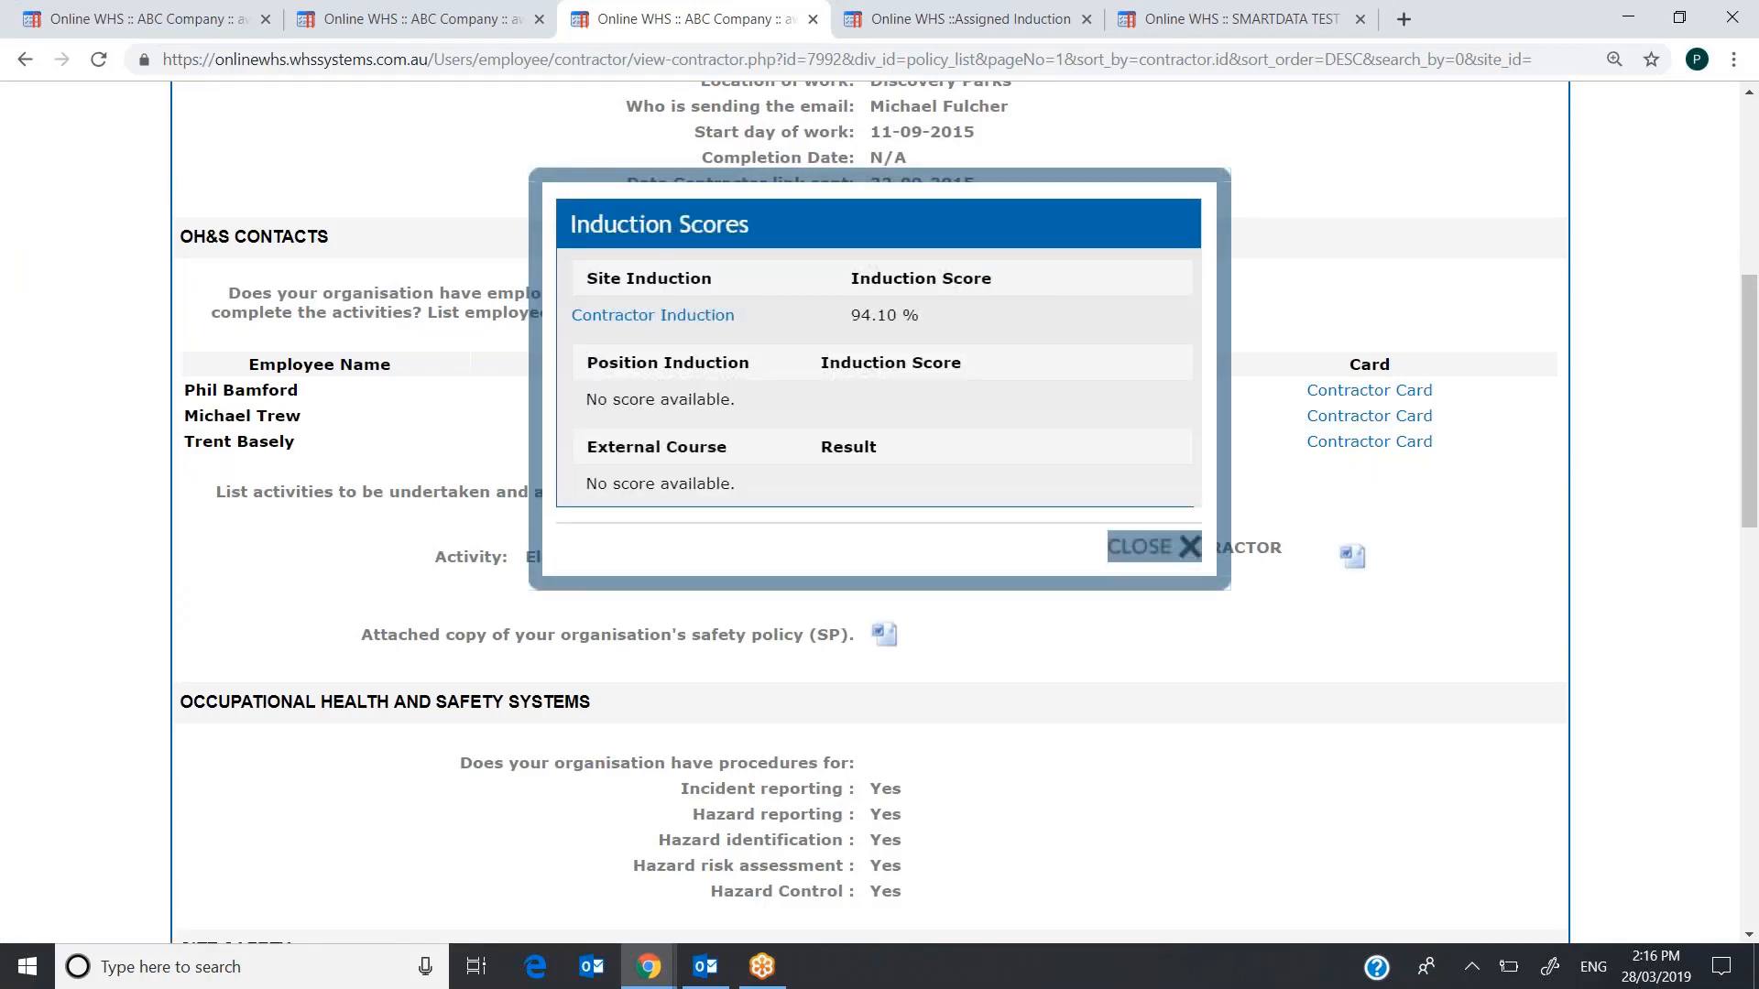
pyautogui.click(1150, 552)
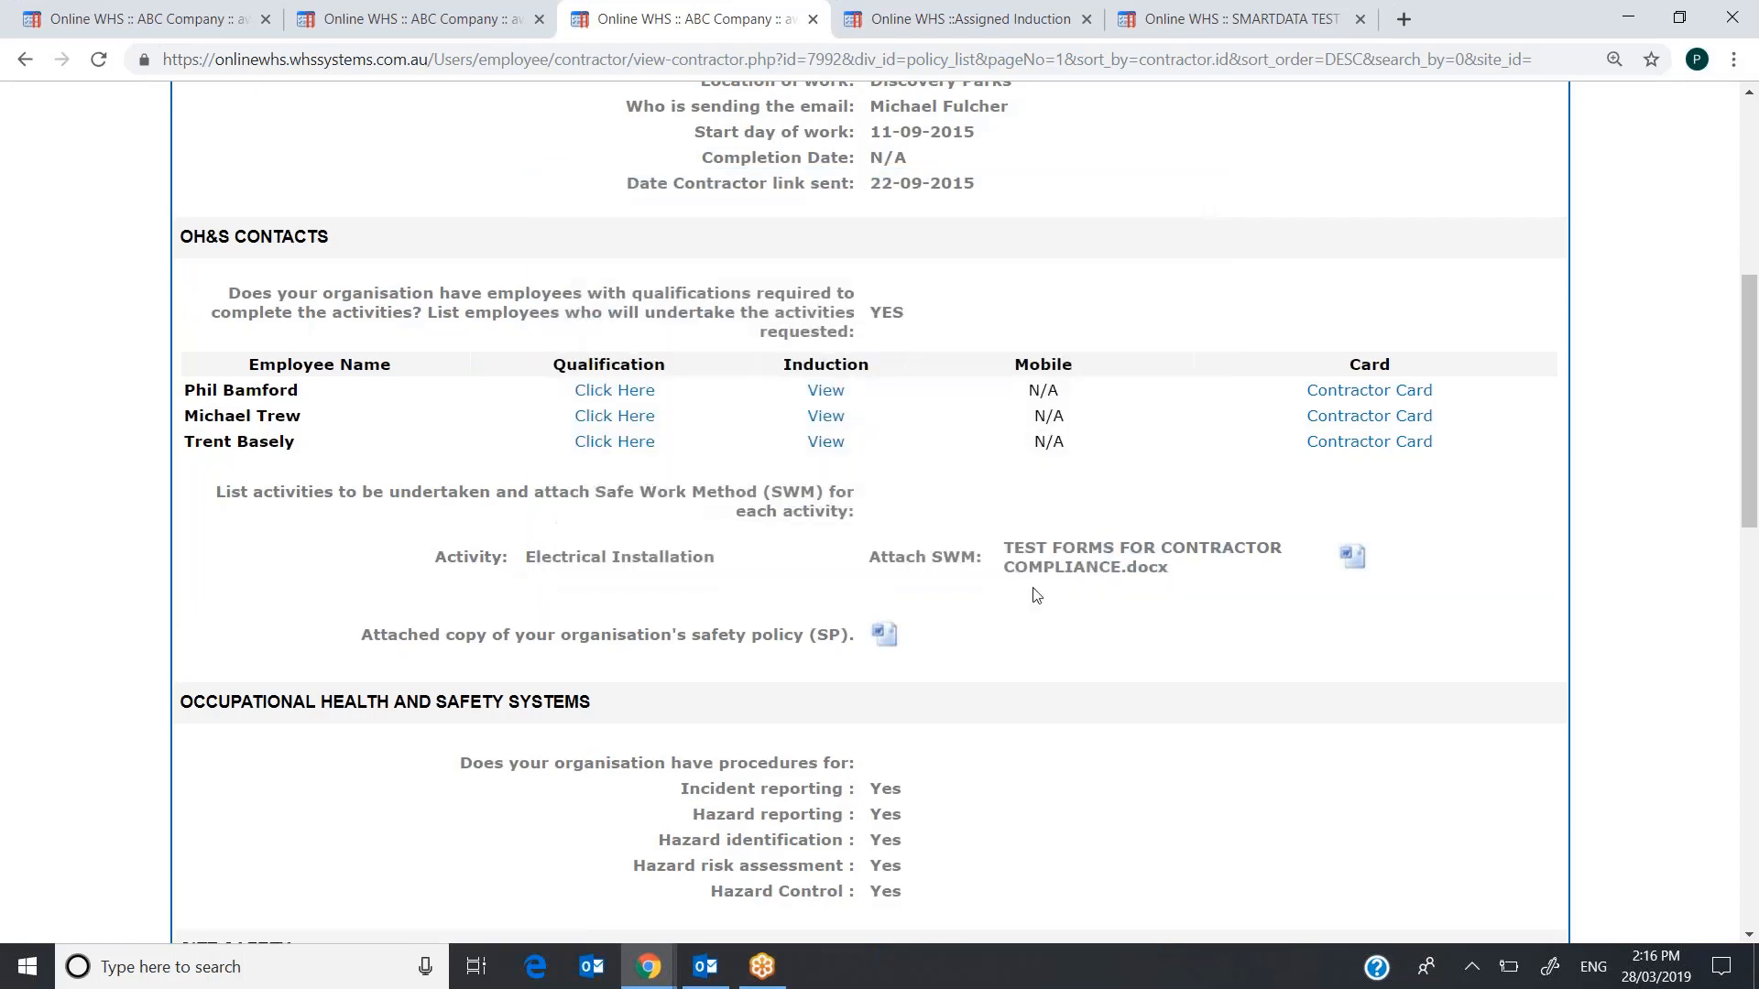
# - From the contractor register, view the ABC Contractors induction matrix and its subcontractor induction records
pyautogui.scroll(3, 1752, 289)
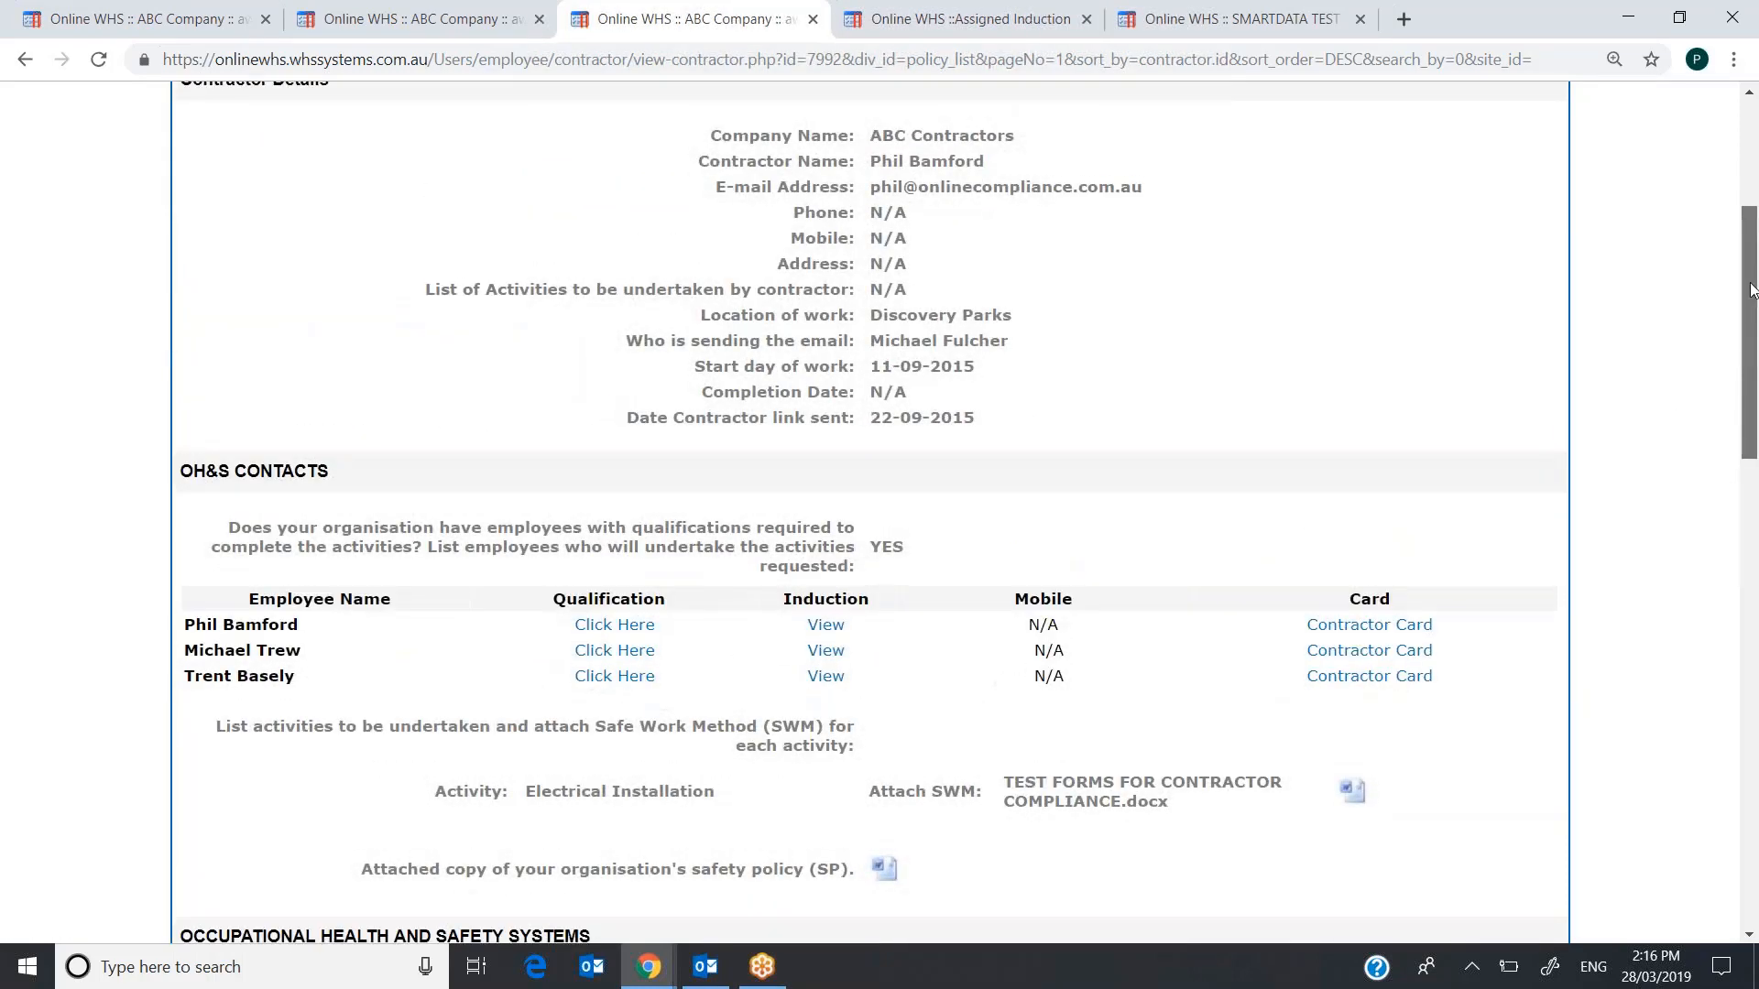
pyautogui.scroll(4, 1751, 289)
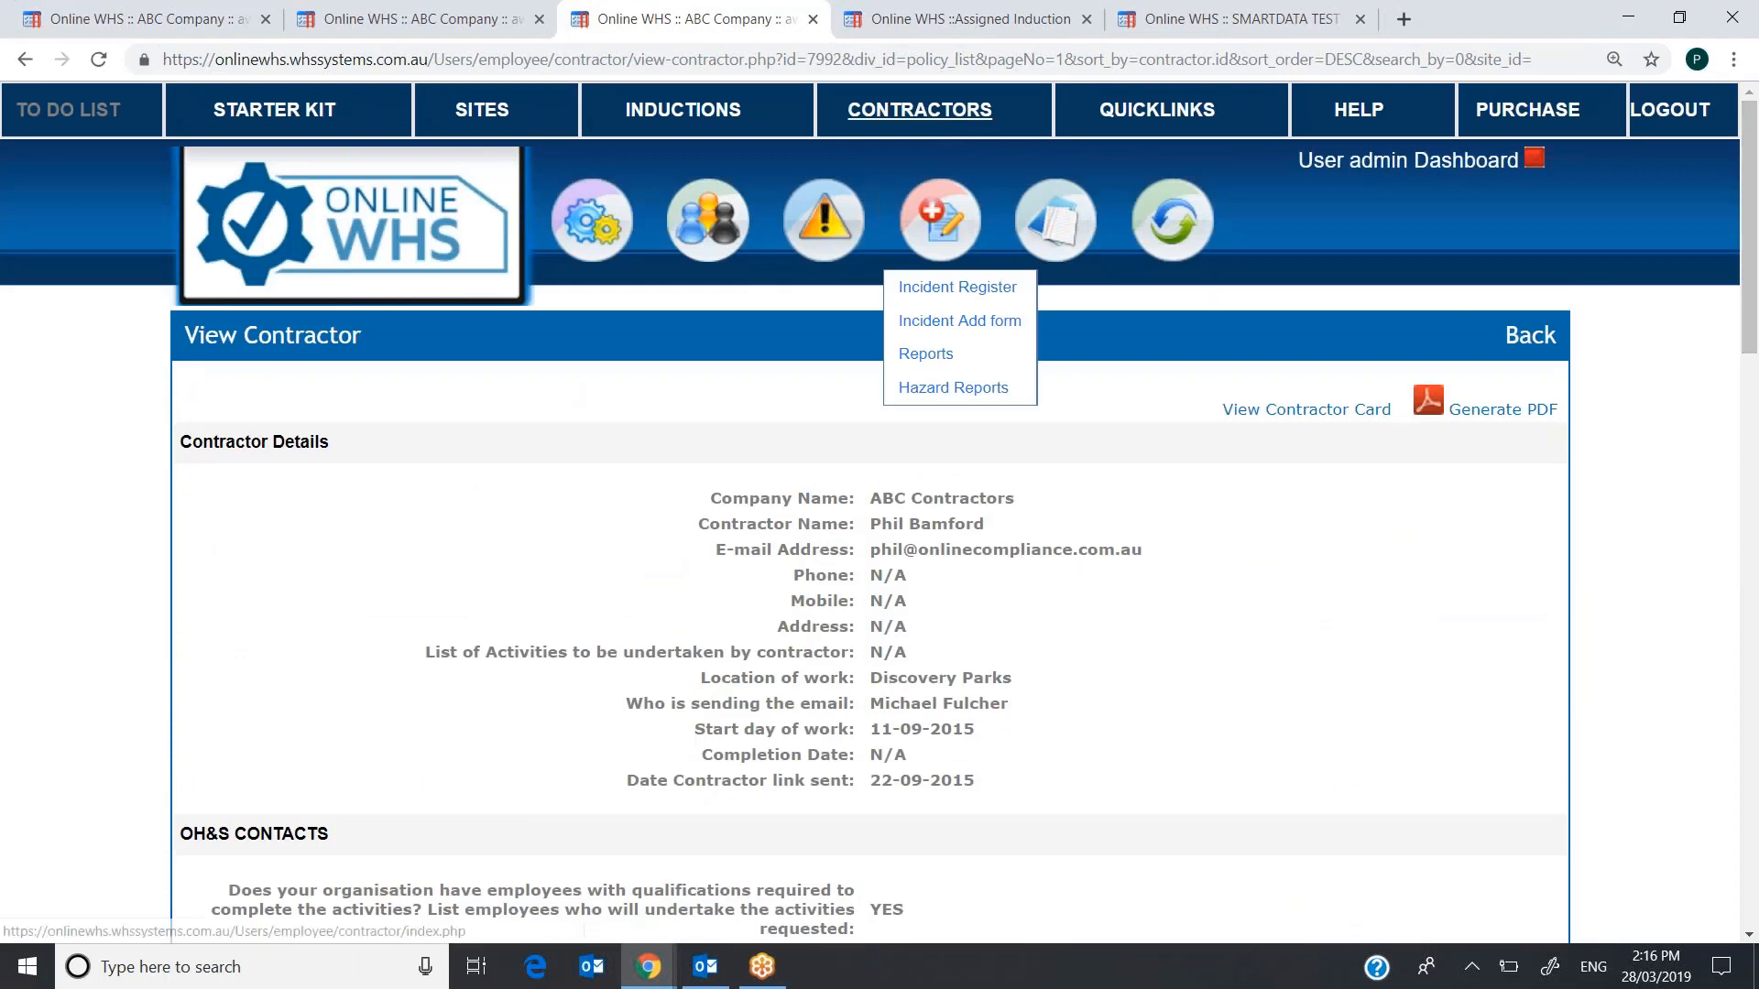
pyautogui.click(919, 109)
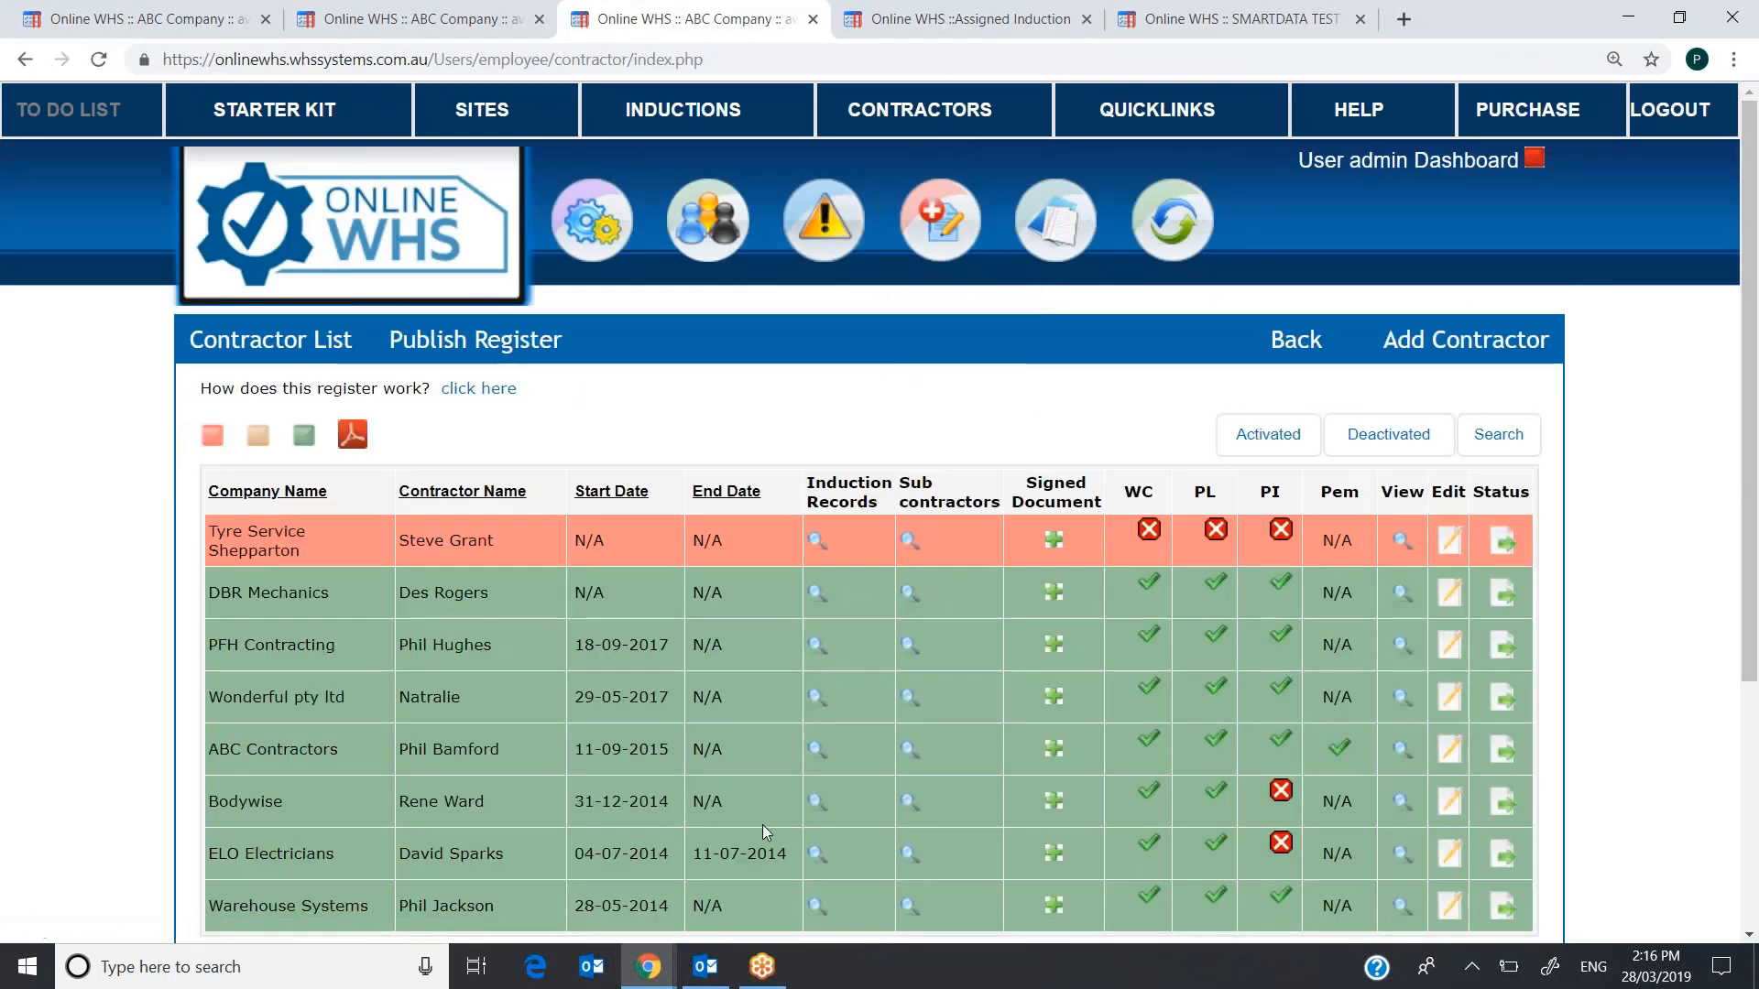
pyautogui.click(816, 751)
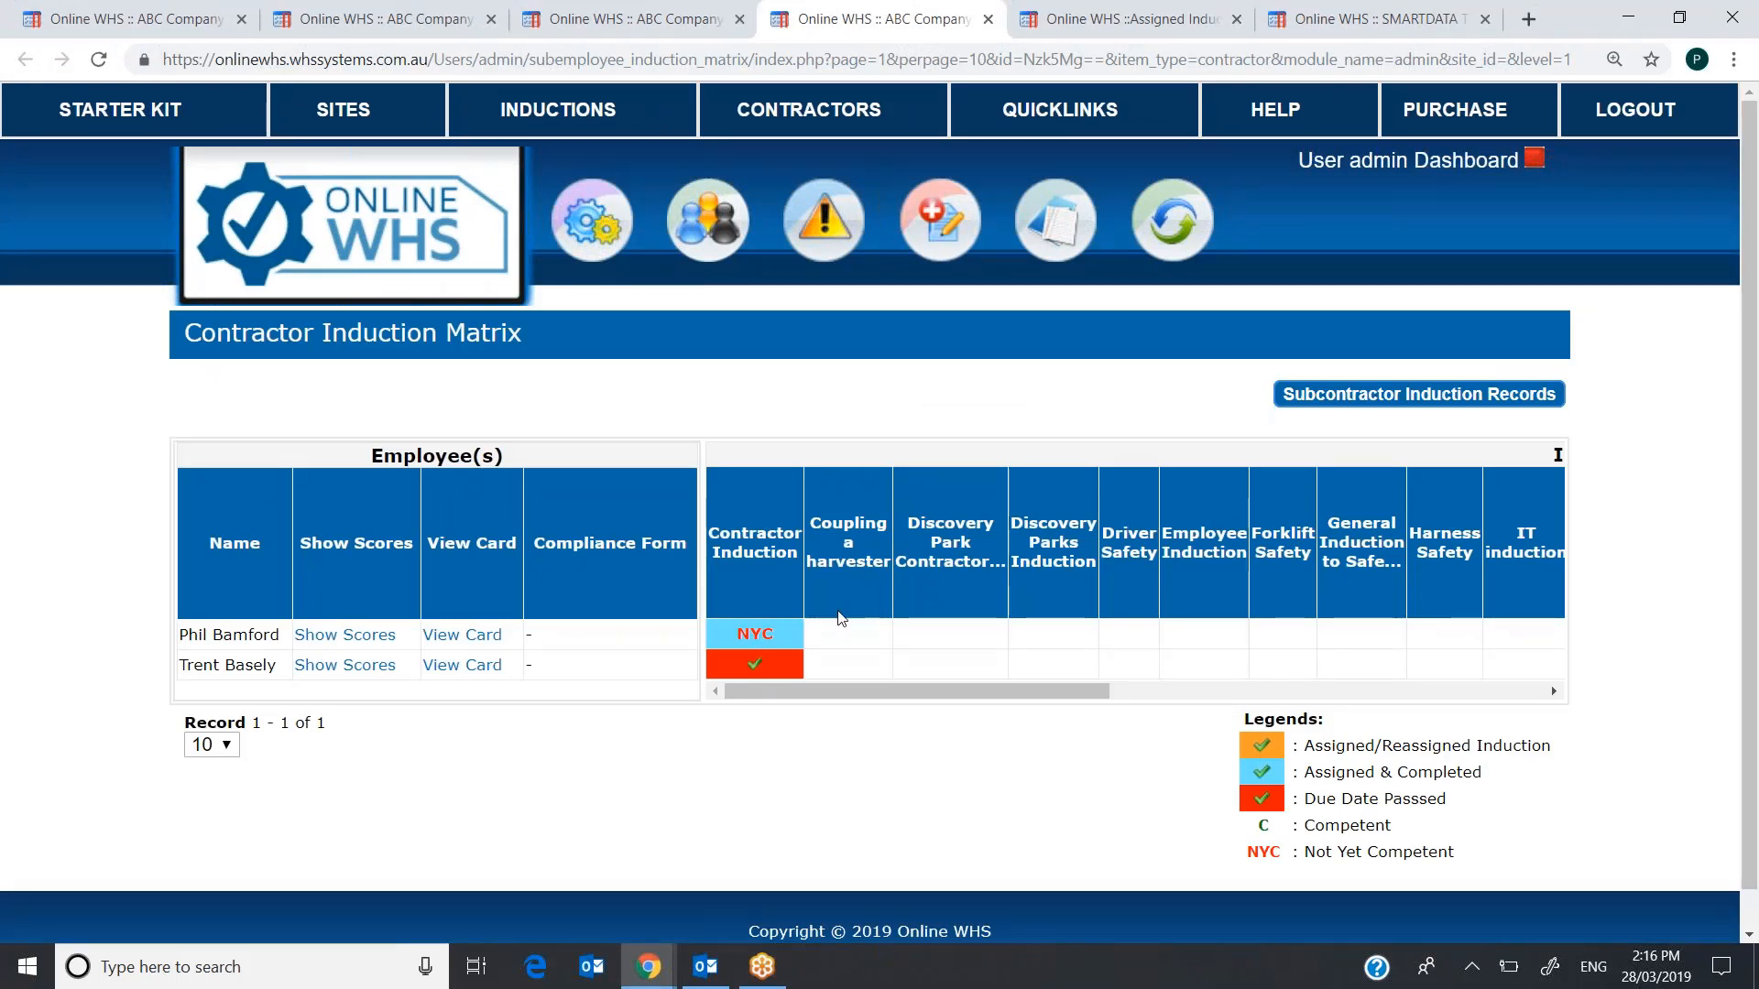
pyautogui.click(1363, 409)
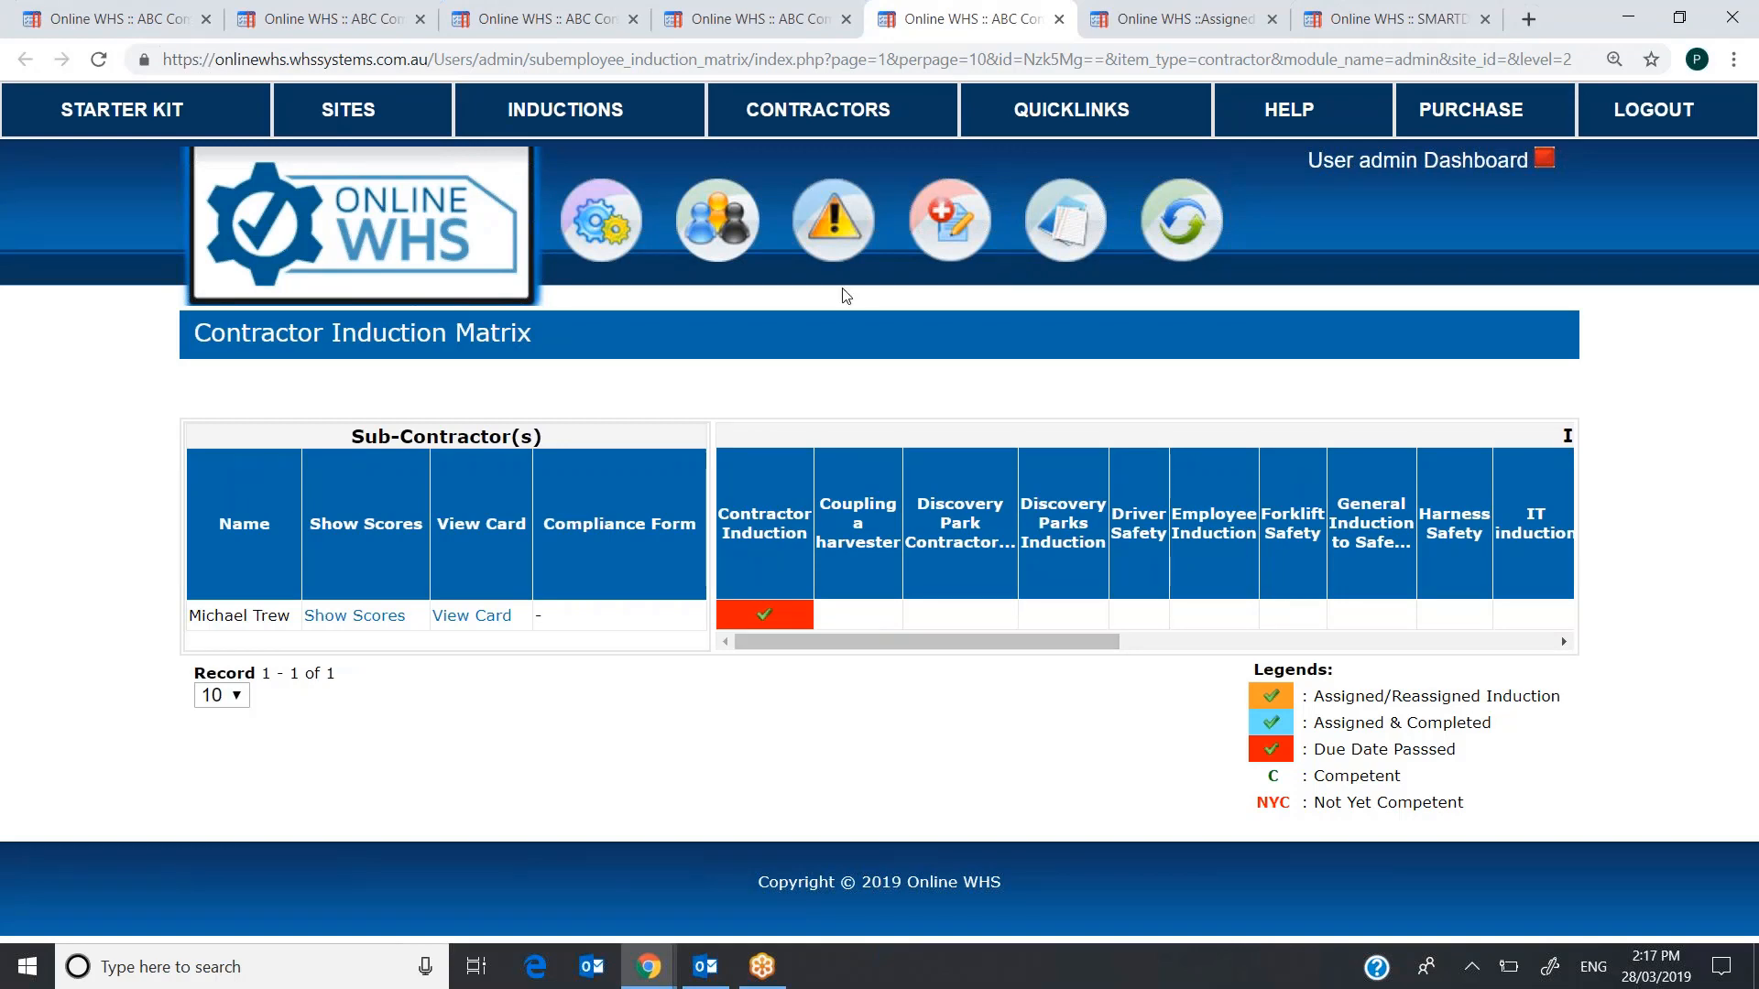
# - Look over the ABC Contractors record once more from the register and go back to the contractor list
pyautogui.click(823, 112)
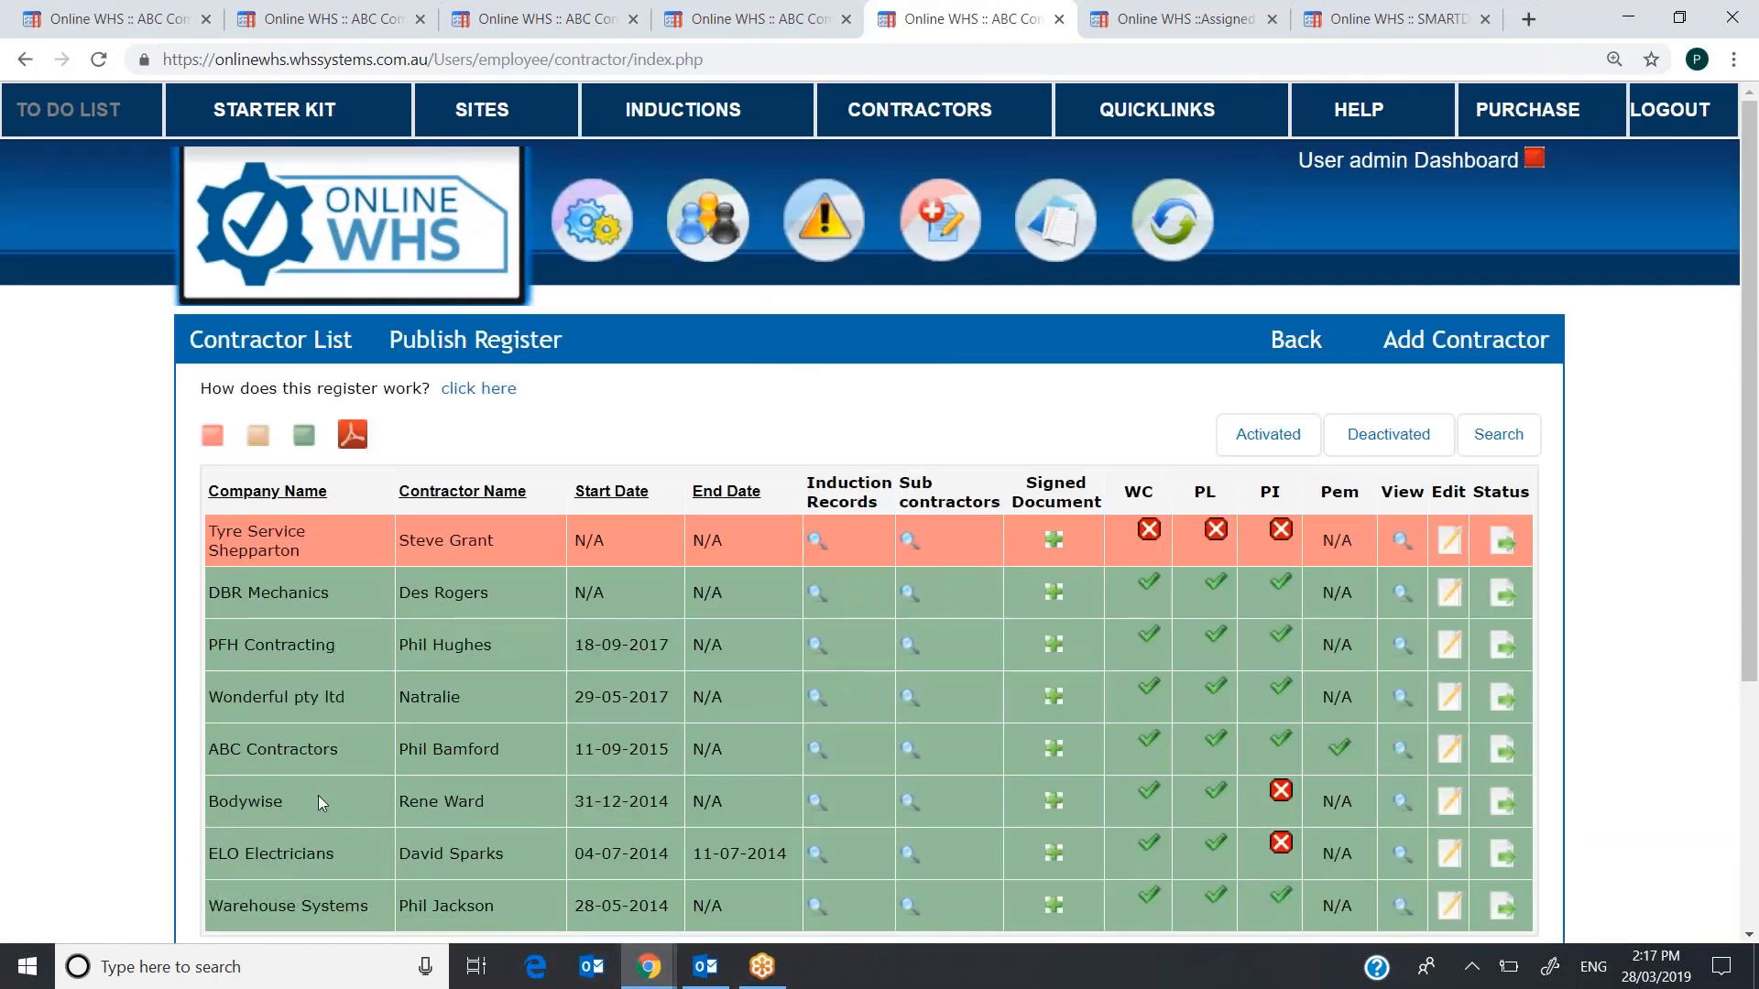
pyautogui.click(1401, 752)
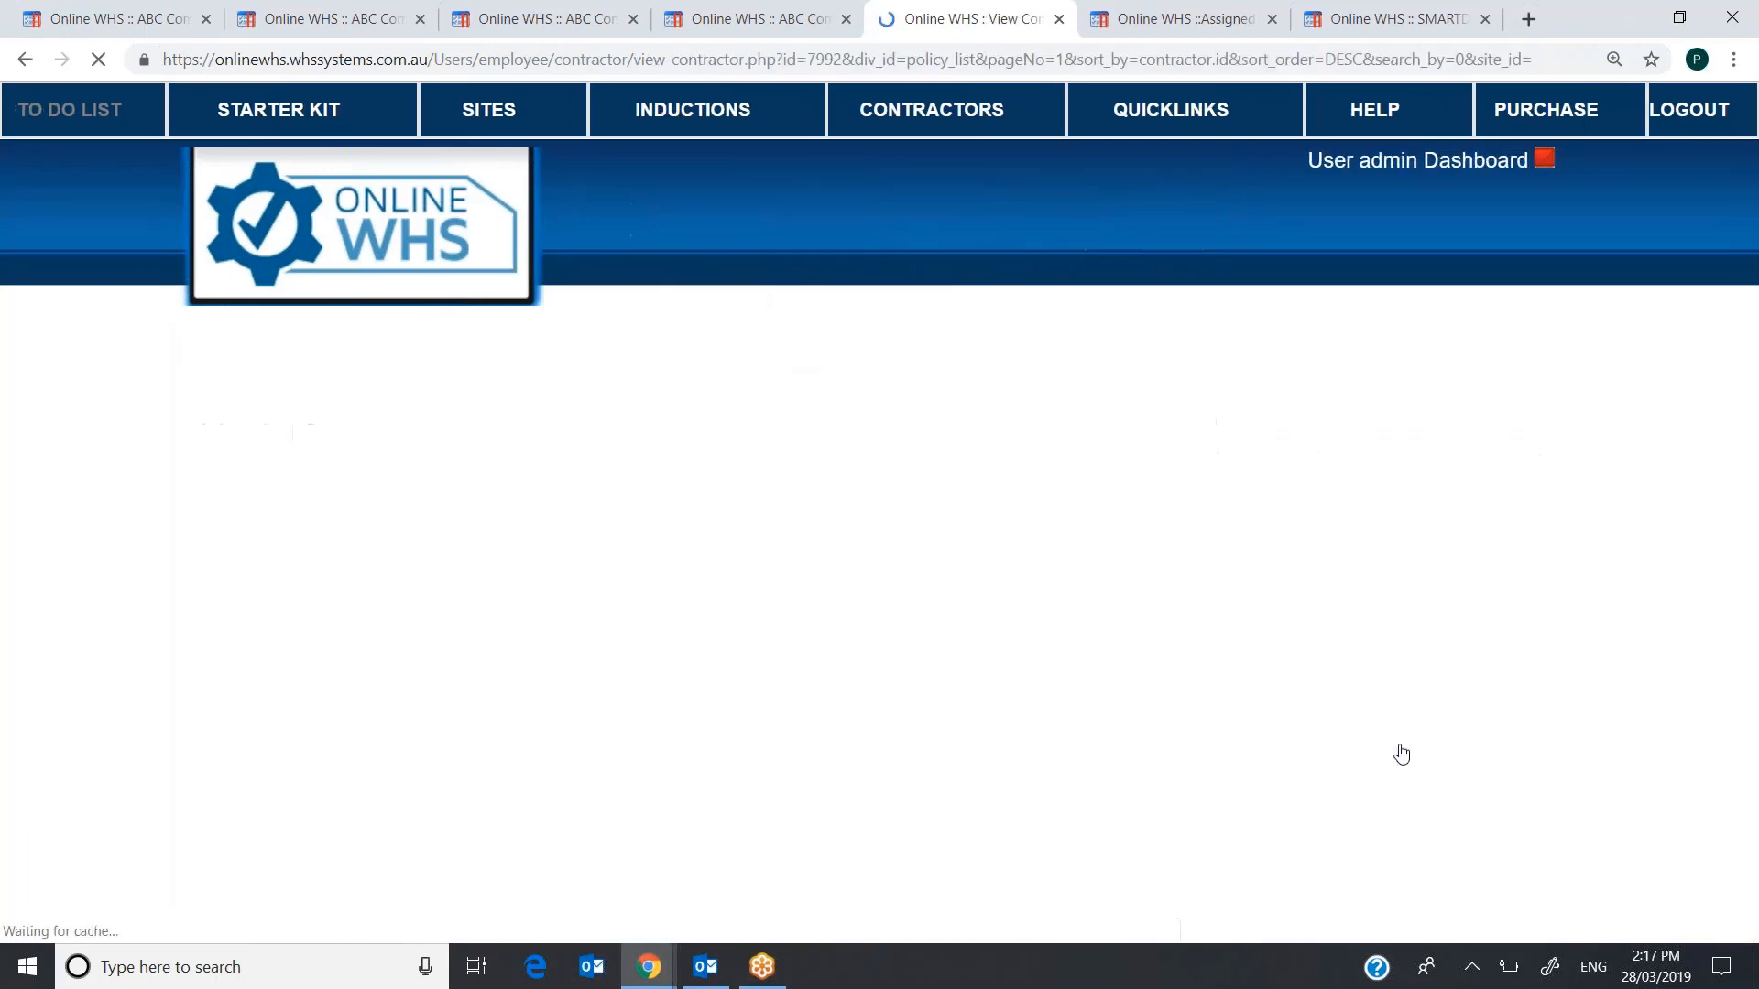
pyautogui.moveTo(1750, 161); pyautogui.dragTo(1751, 312)
pyautogui.scroll(5, 1752, 312)
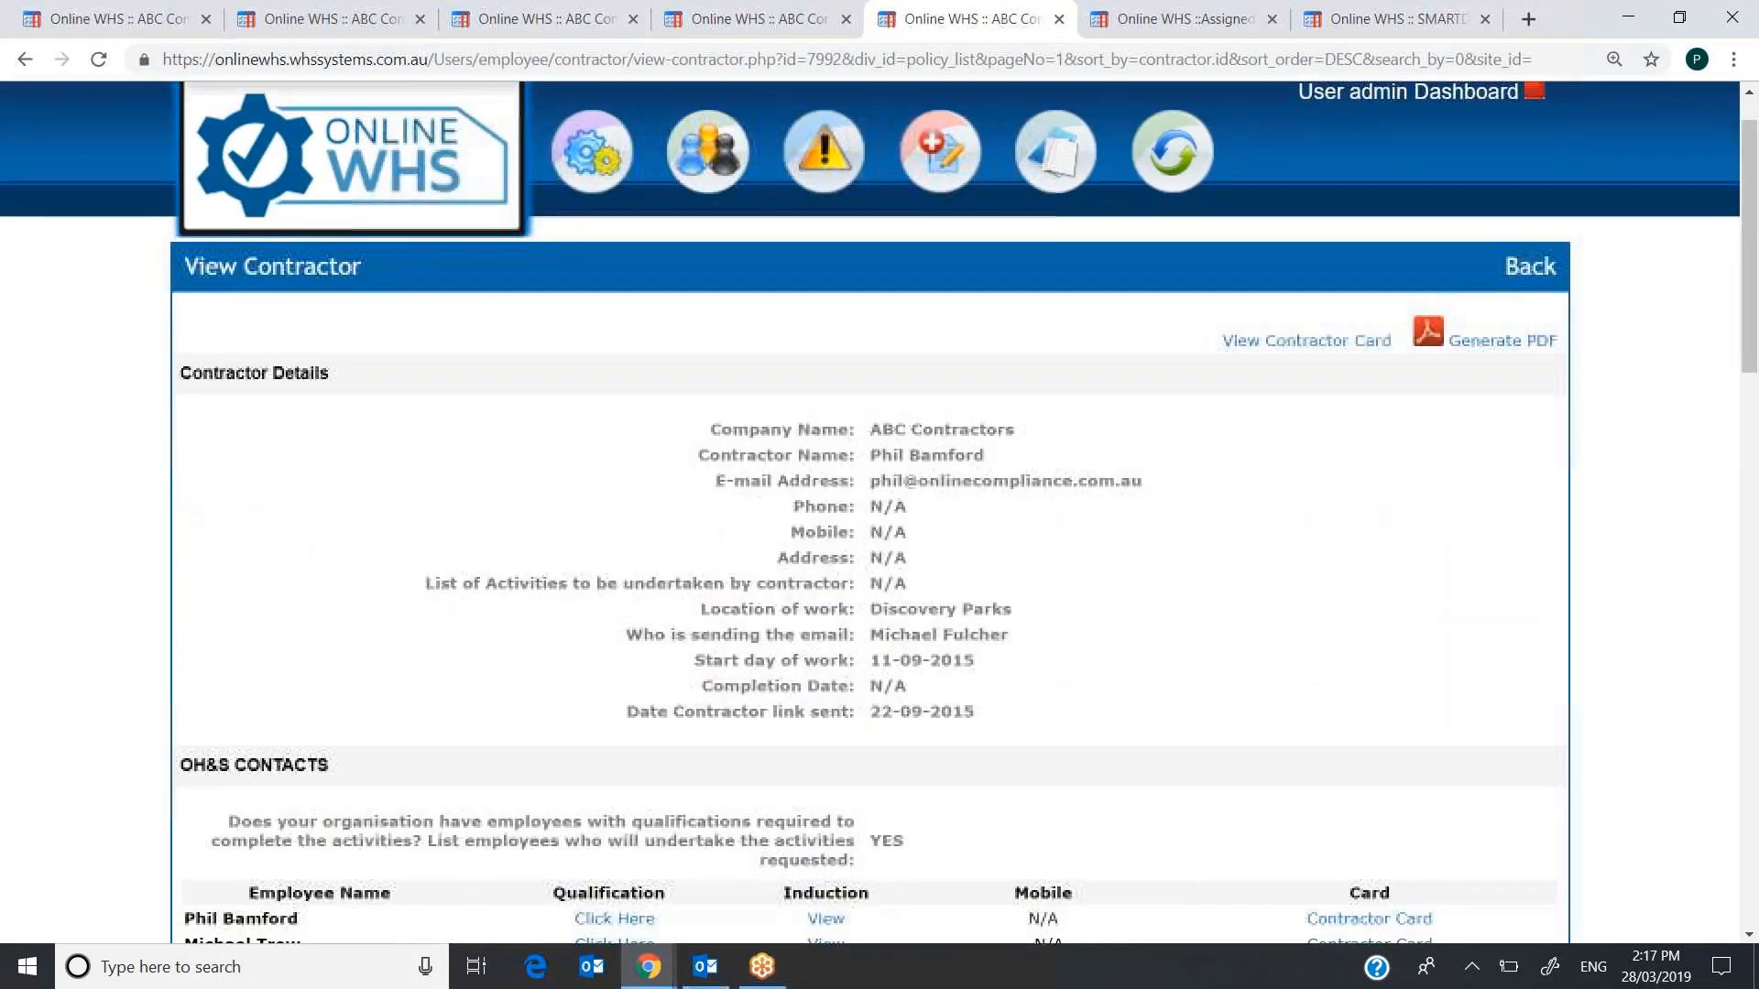
pyautogui.click(1530, 267)
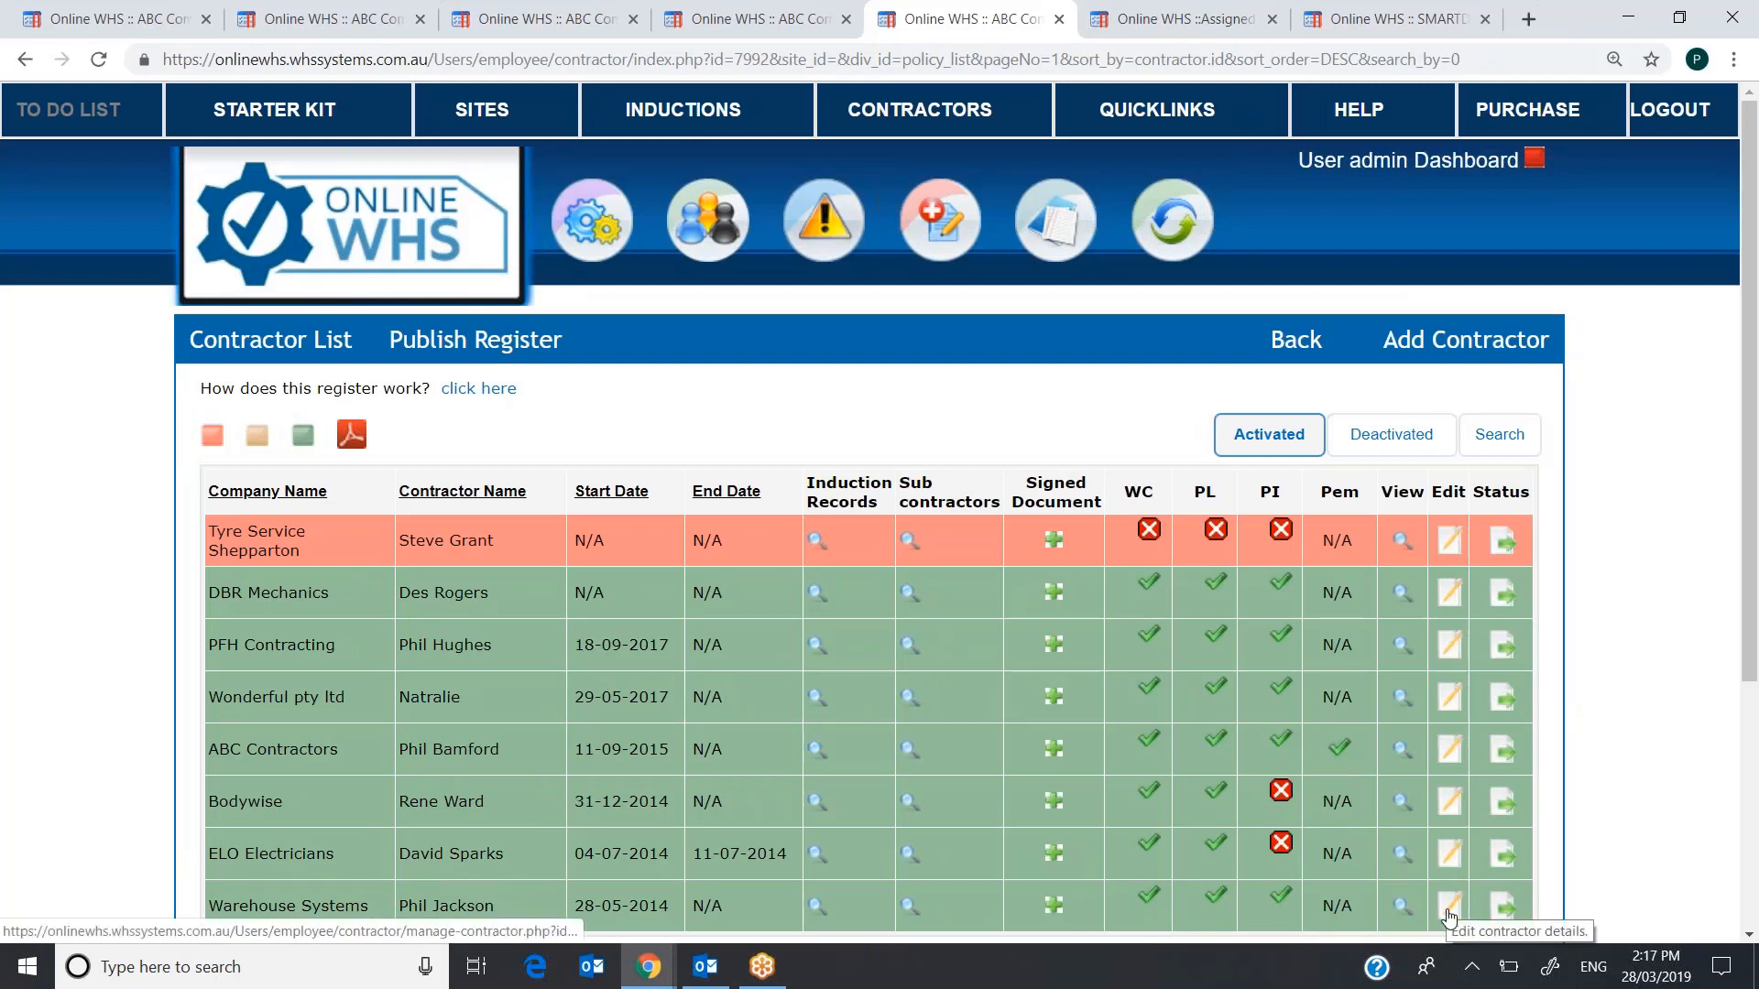
# - Open the ABC Contractors contractor form from its edit page and review the induction options and qualification dates for each worker
pyautogui.click(1449, 749)
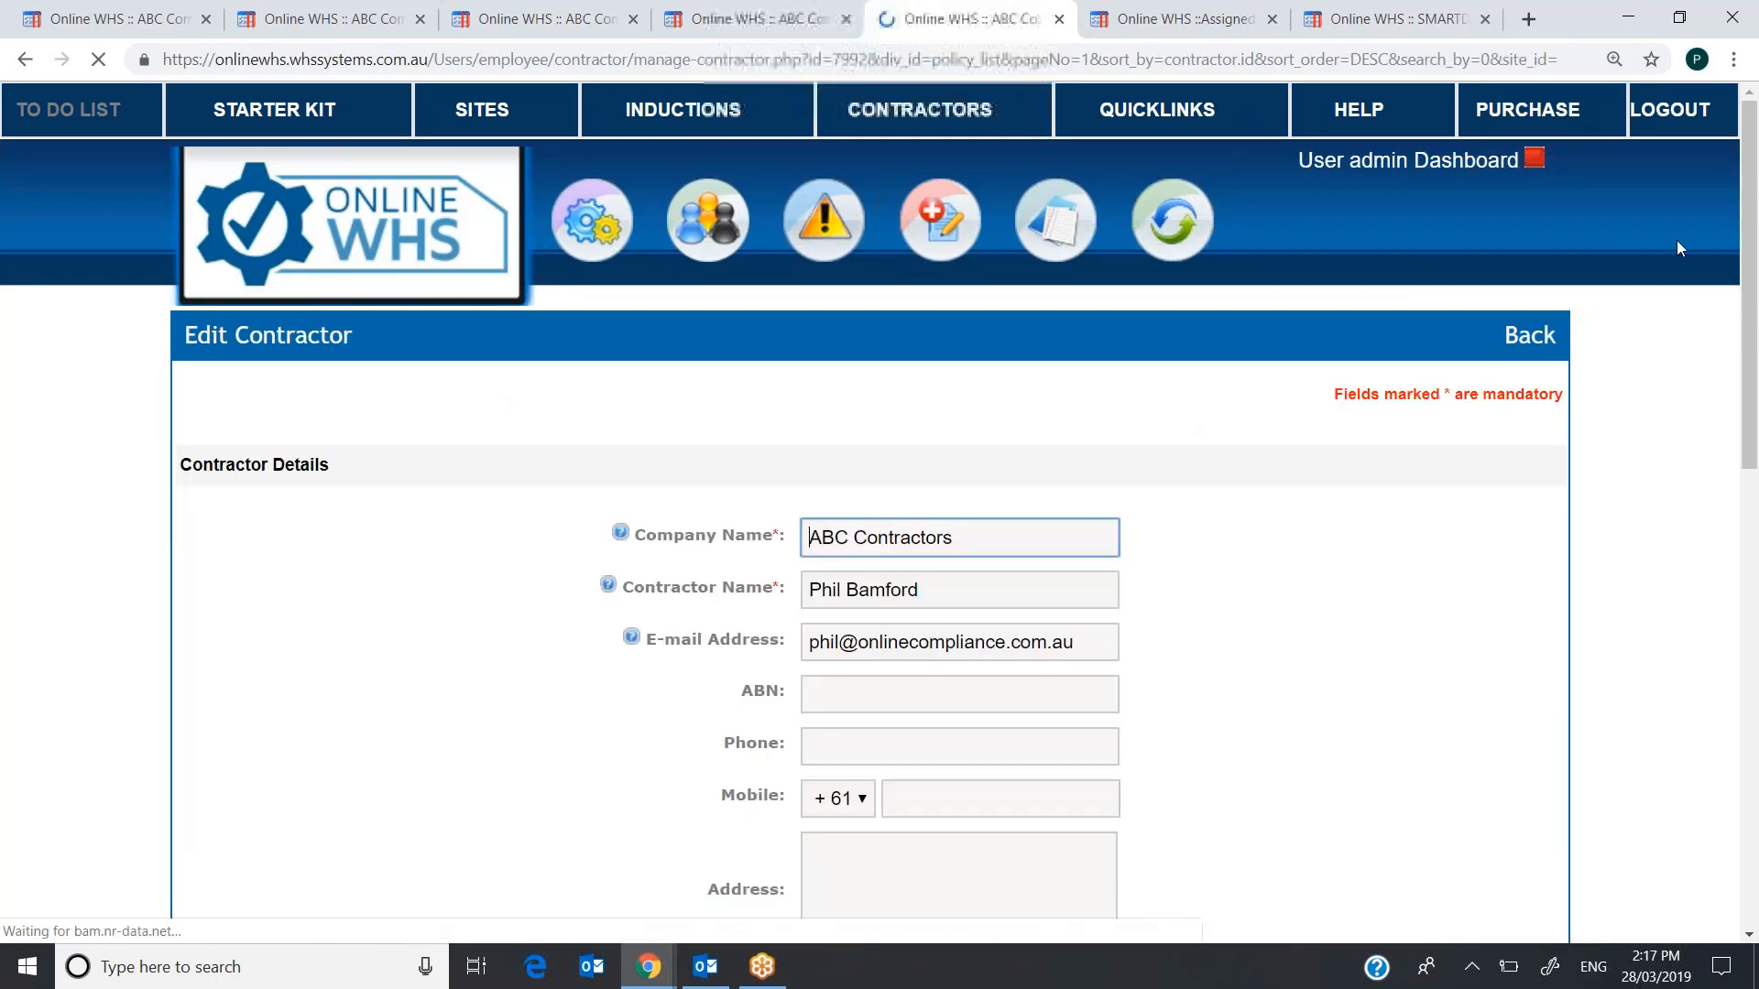
pyautogui.scroll(-10, 1727, 673)
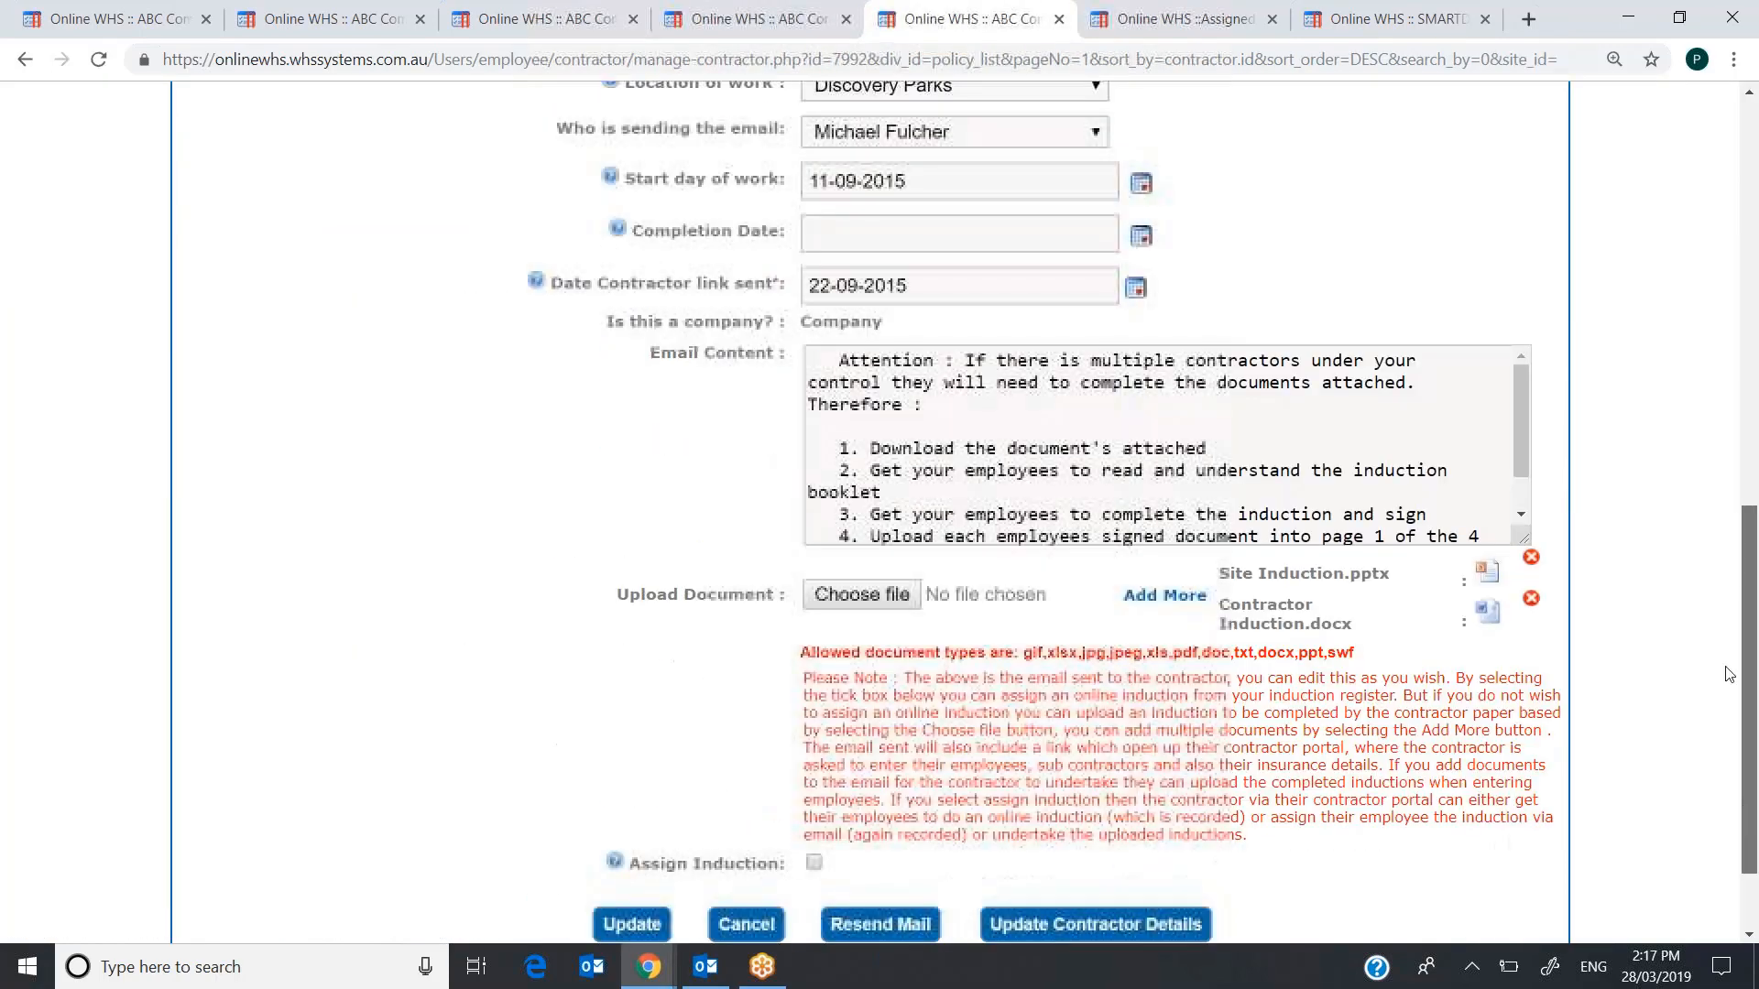
pyautogui.scroll(-2, 1728, 673)
pyautogui.click(1081, 813)
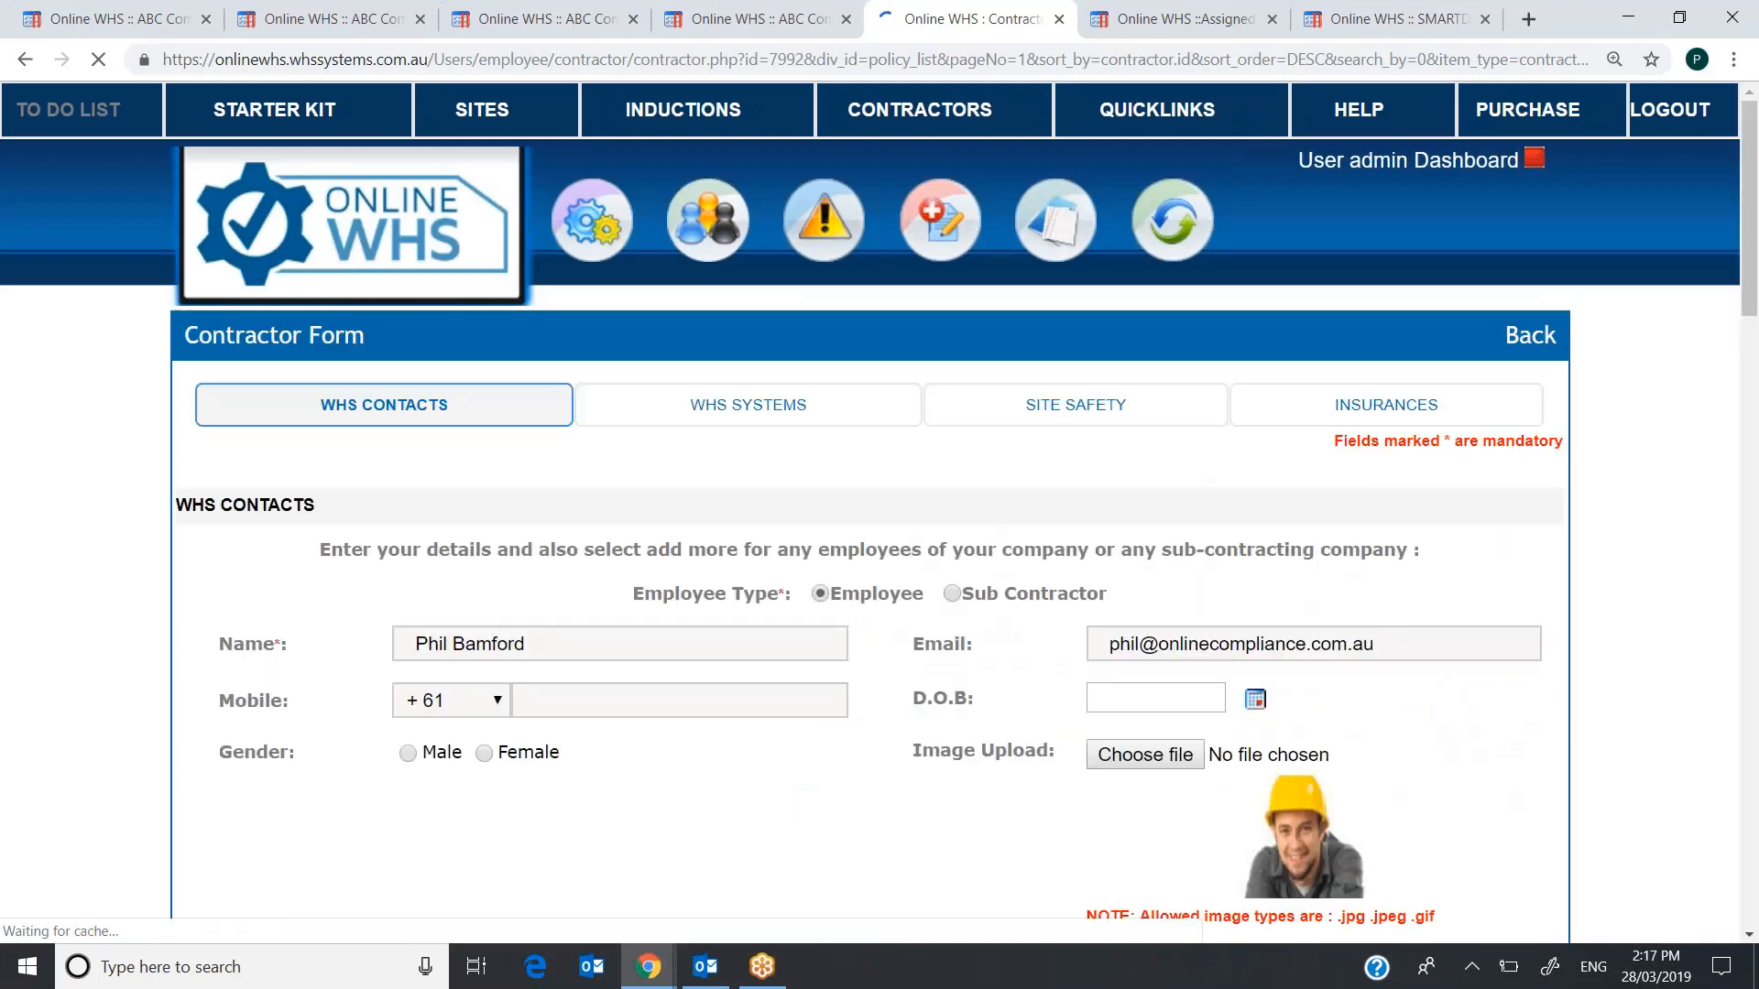
pyautogui.scroll(-9, 878, 286)
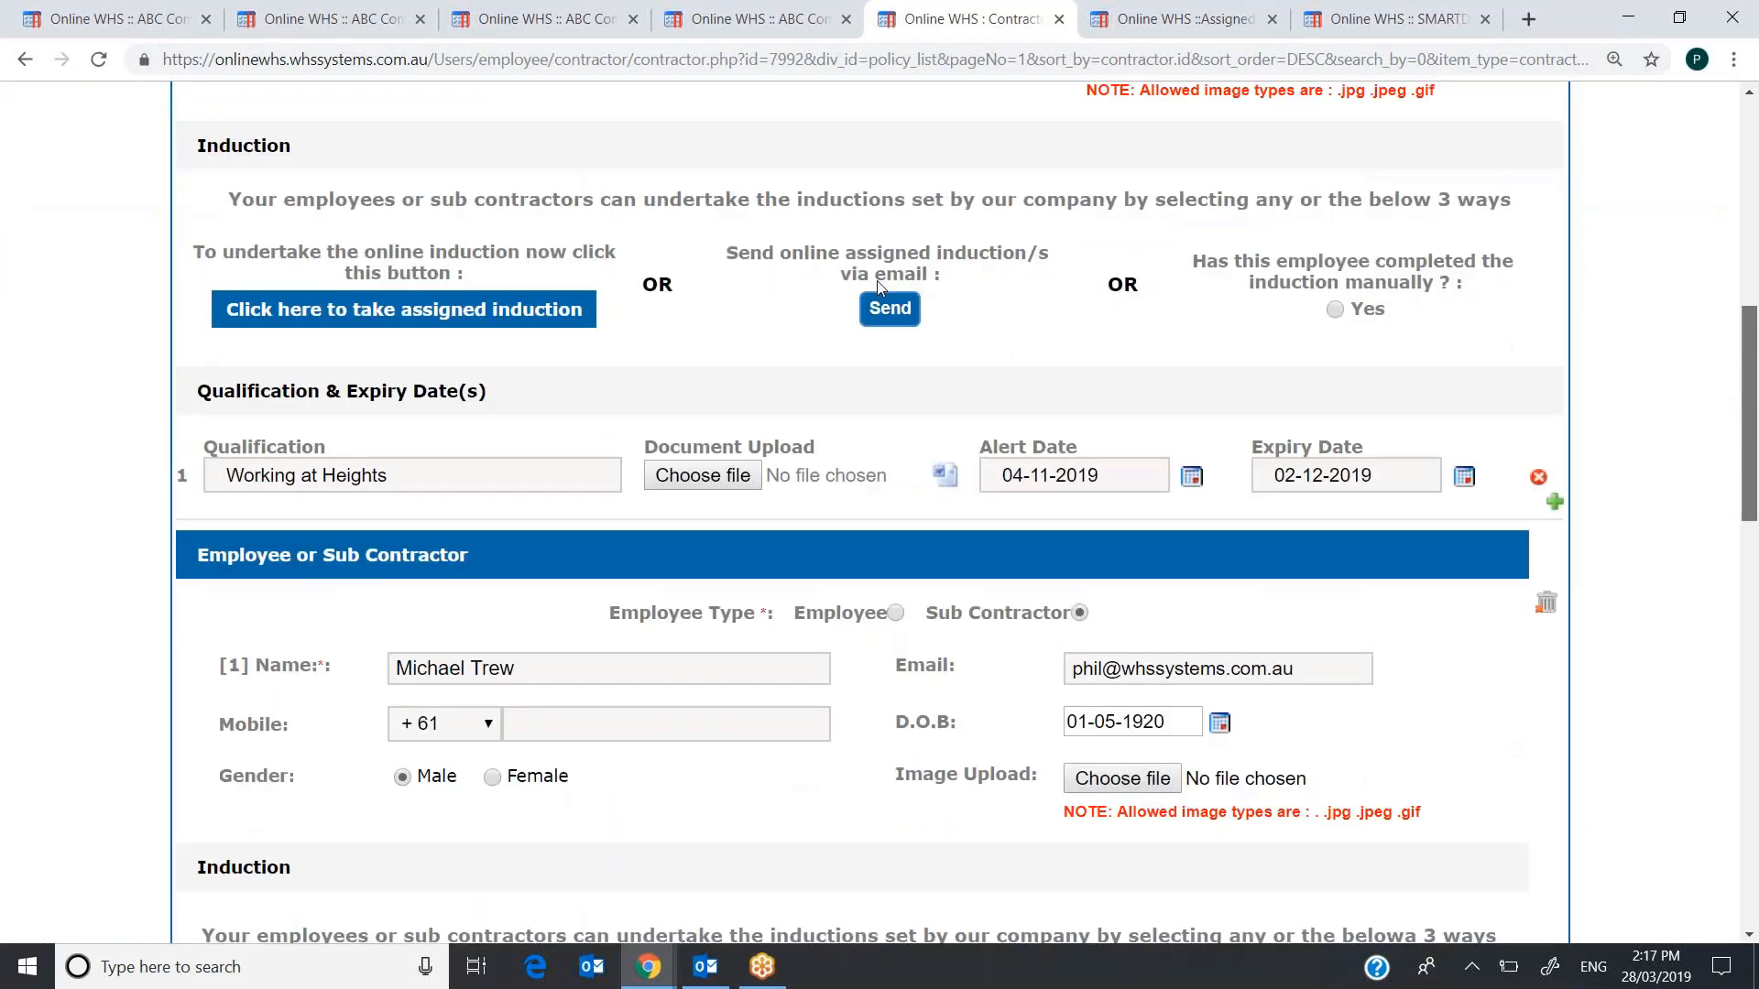
pyautogui.moveTo(1751, 362); pyautogui.dragTo(1752, 515)
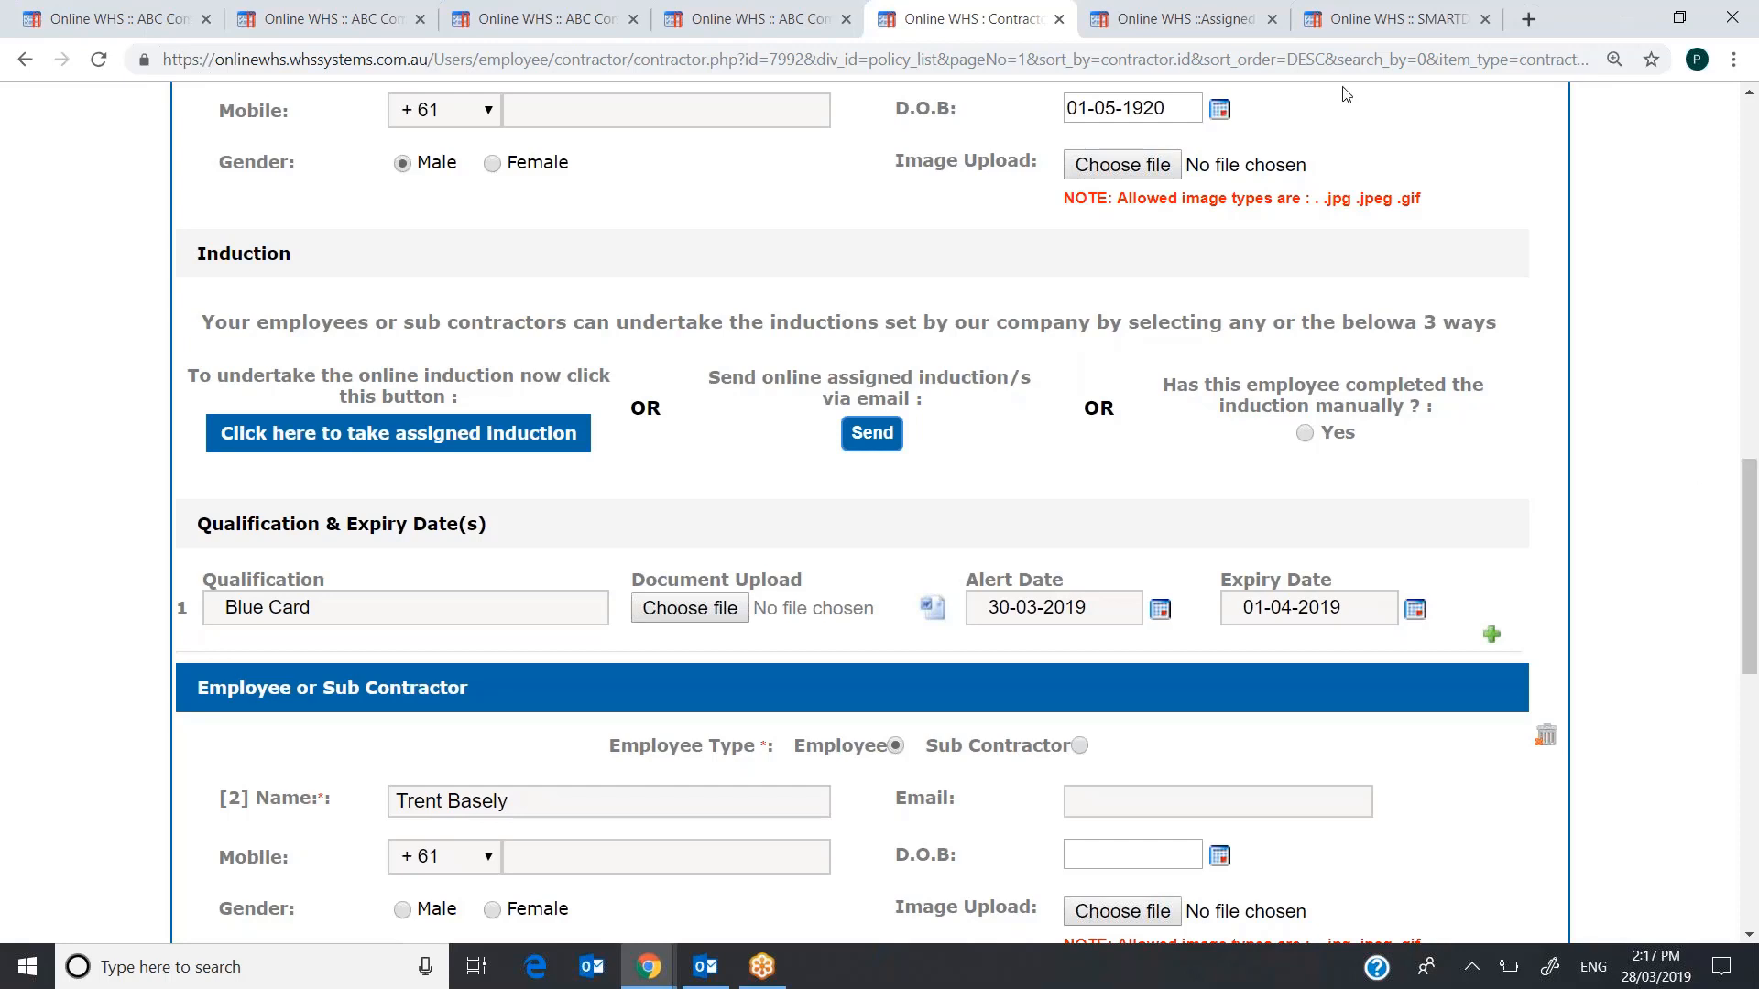
# - Check the Manage Alerts page on the SMARTDATA test site and return to the WHS Contacts section of the contractor form
pyautogui.click(1379, 21)
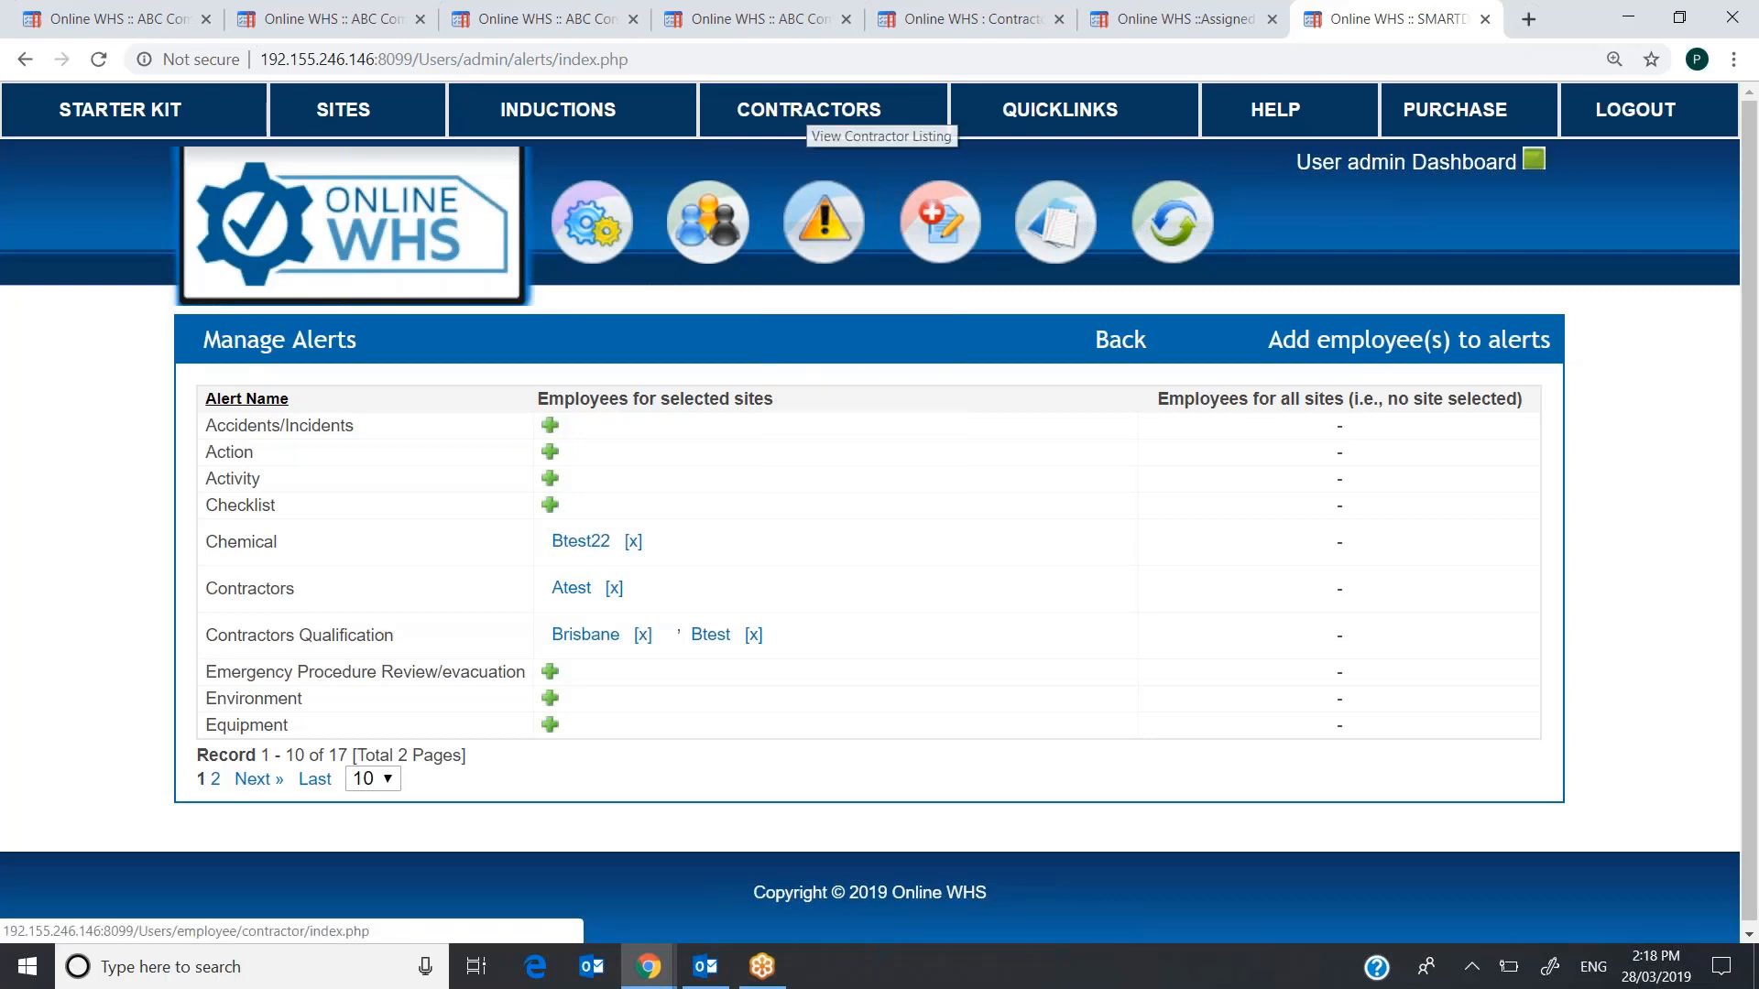
pyautogui.click(919, 28)
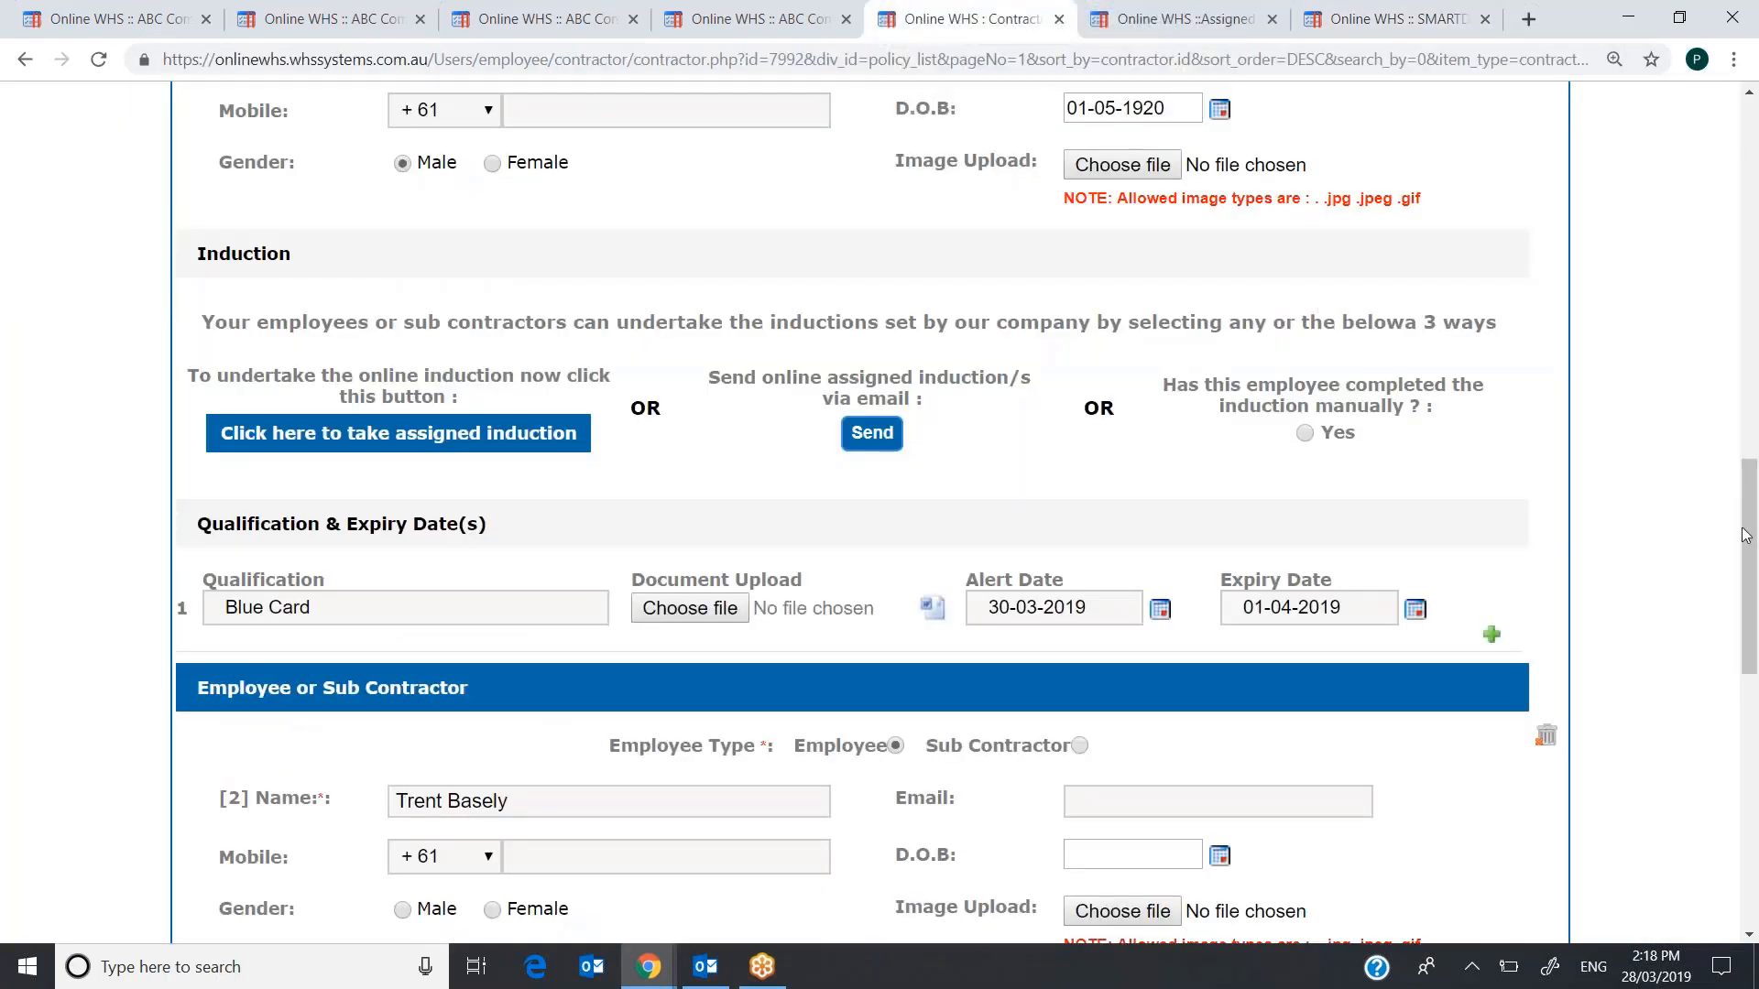
pyautogui.scroll(15, 1750, 499)
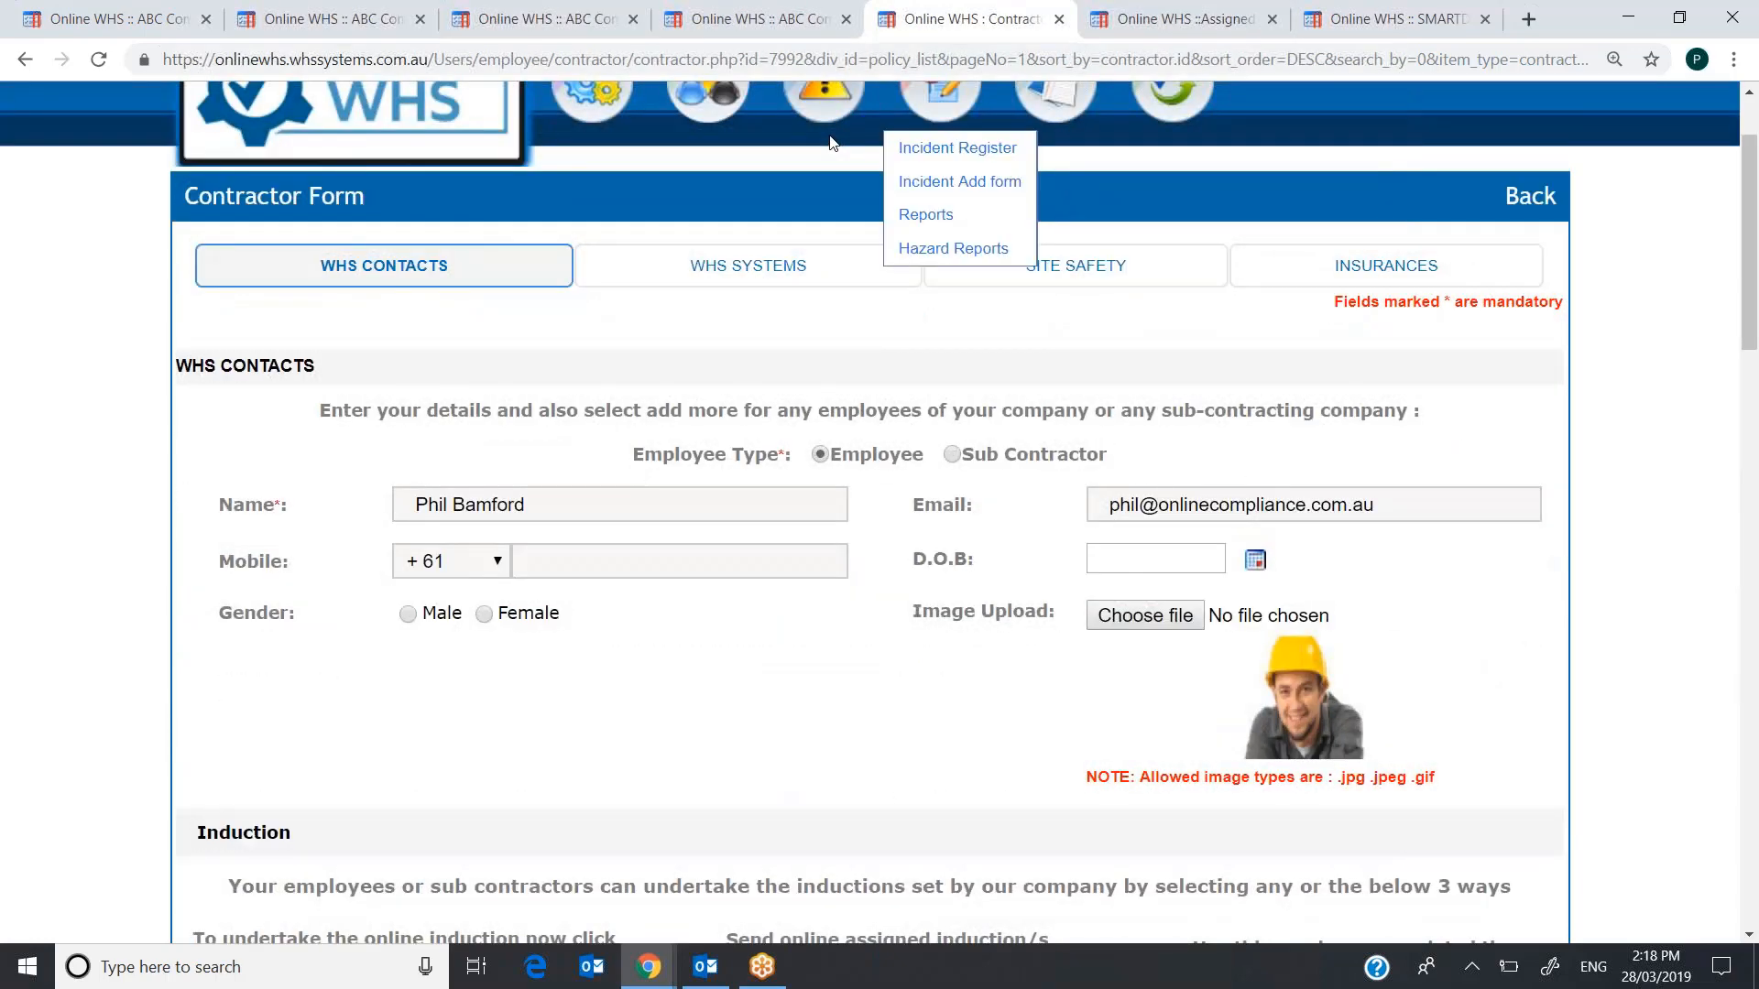
# - Open the ABC Contractors record from the contractor register and review its details, insurance expiry dates and automatic alert options
pyautogui.moveTo(1749, 285); pyautogui.dragTo(1749, 243)
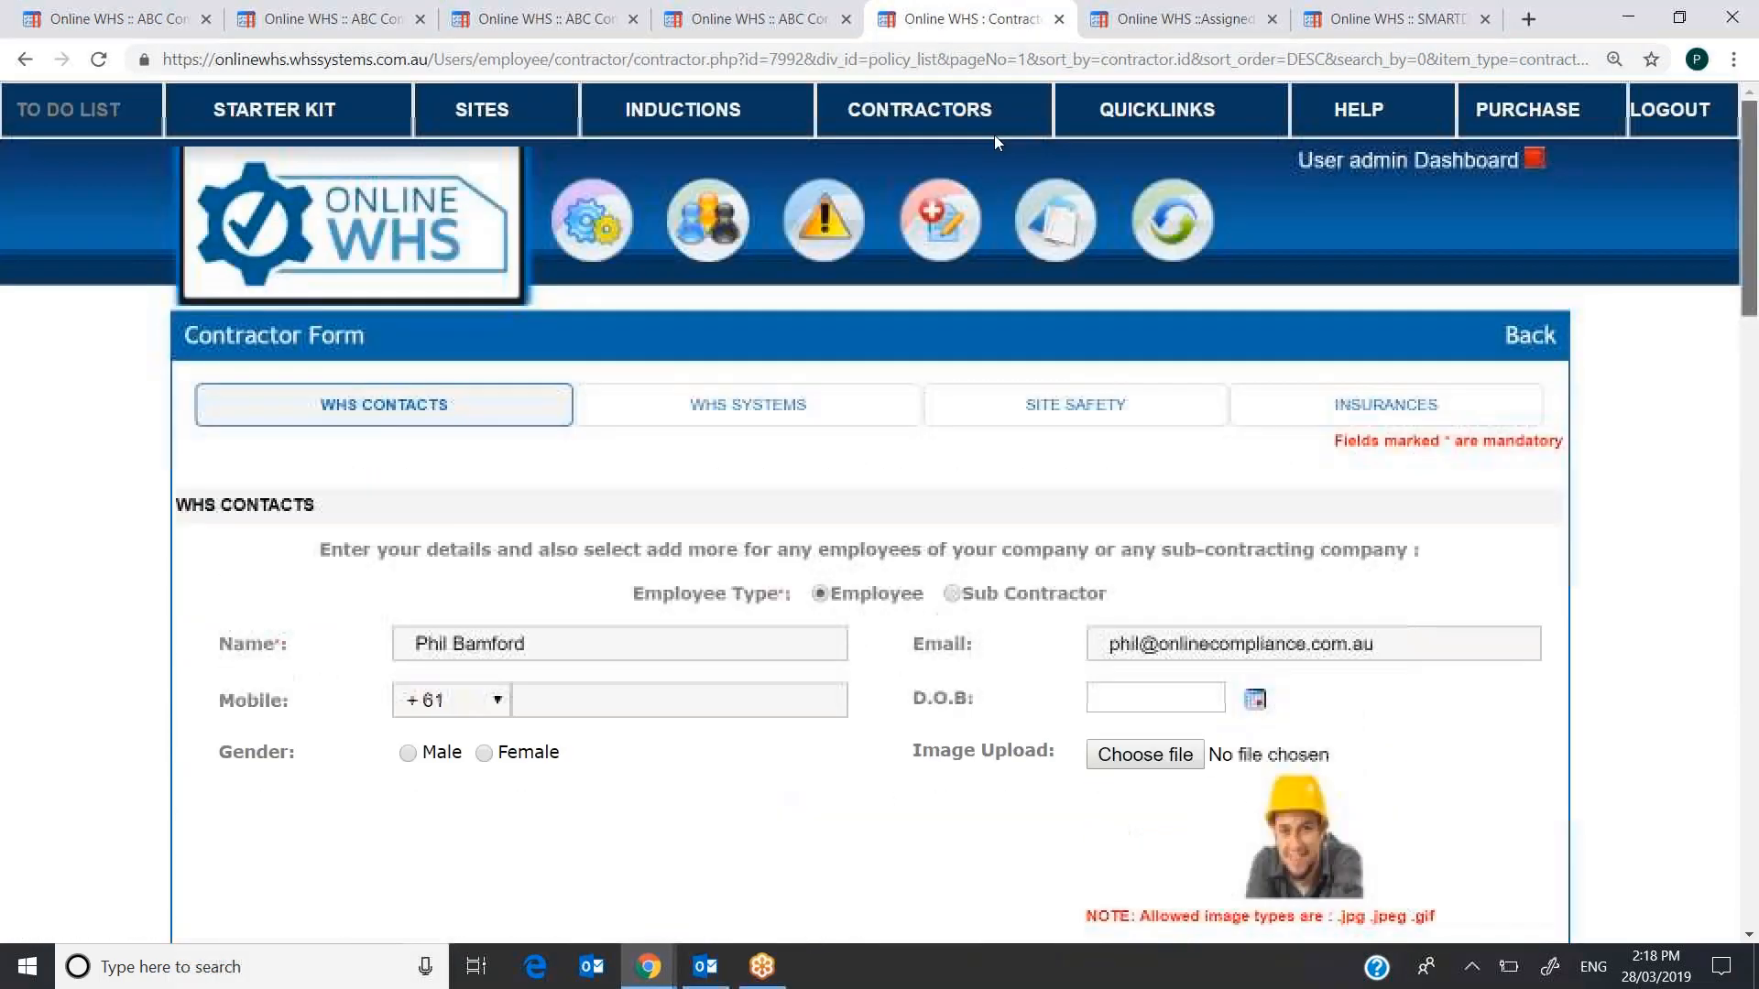
pyautogui.click(919, 109)
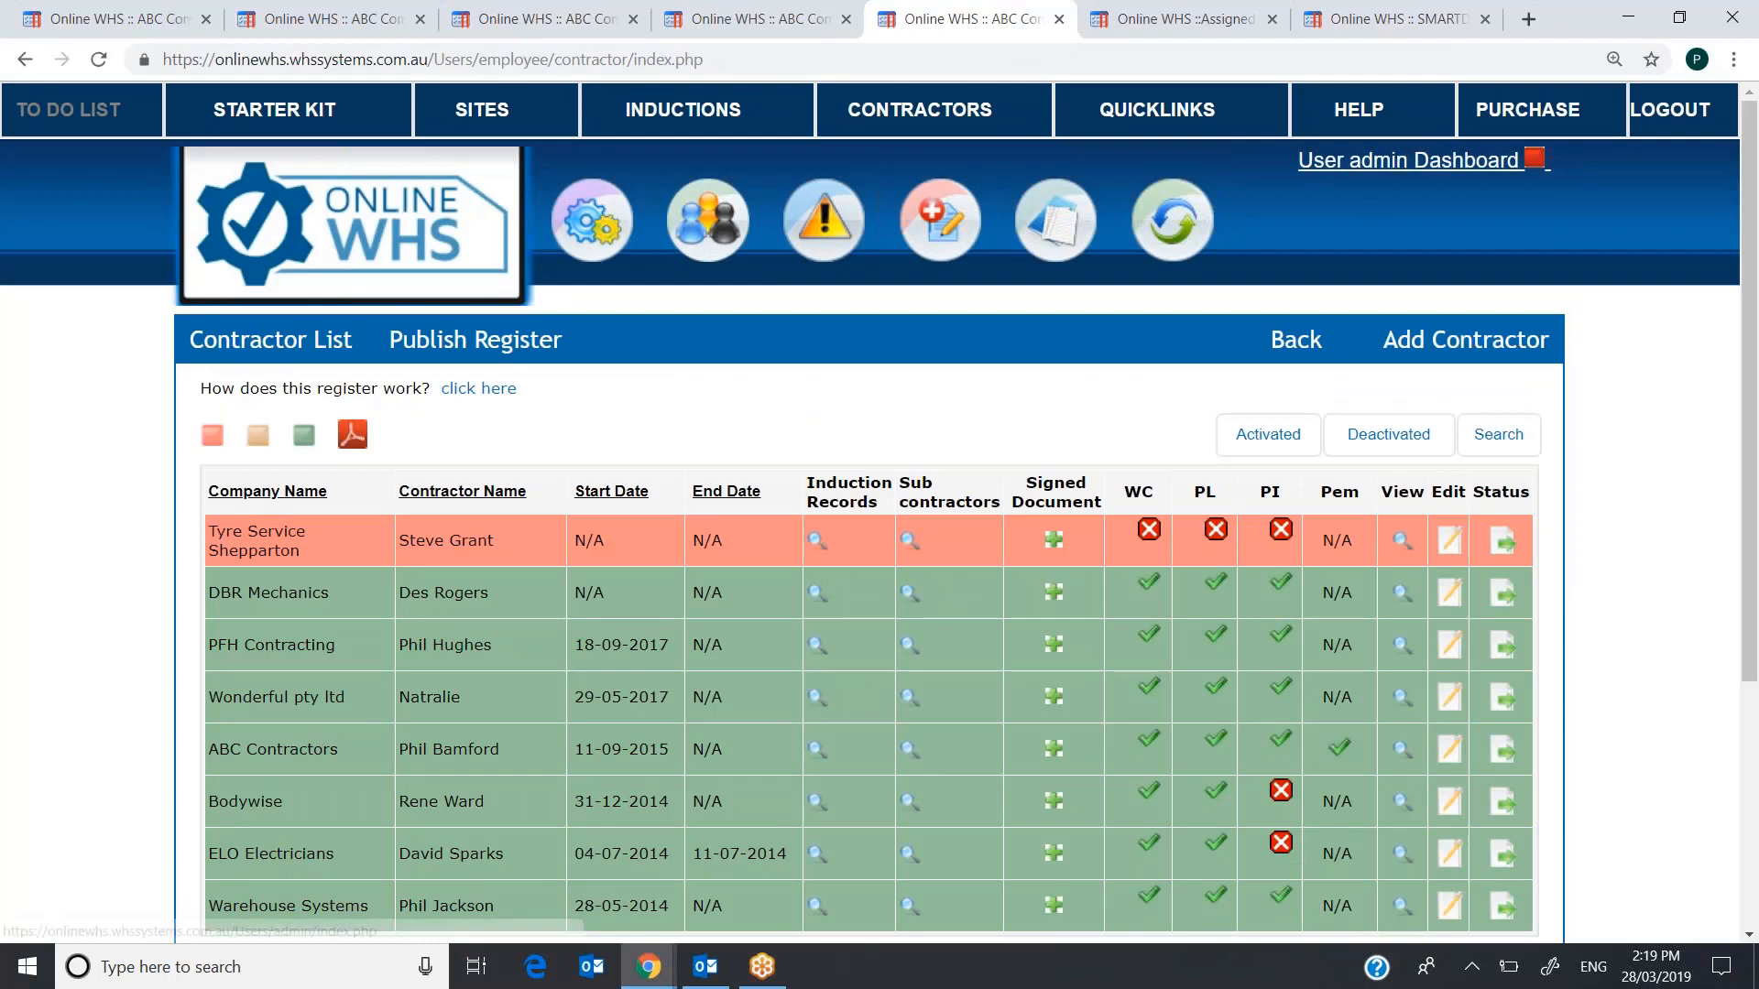
pyautogui.click(1402, 749)
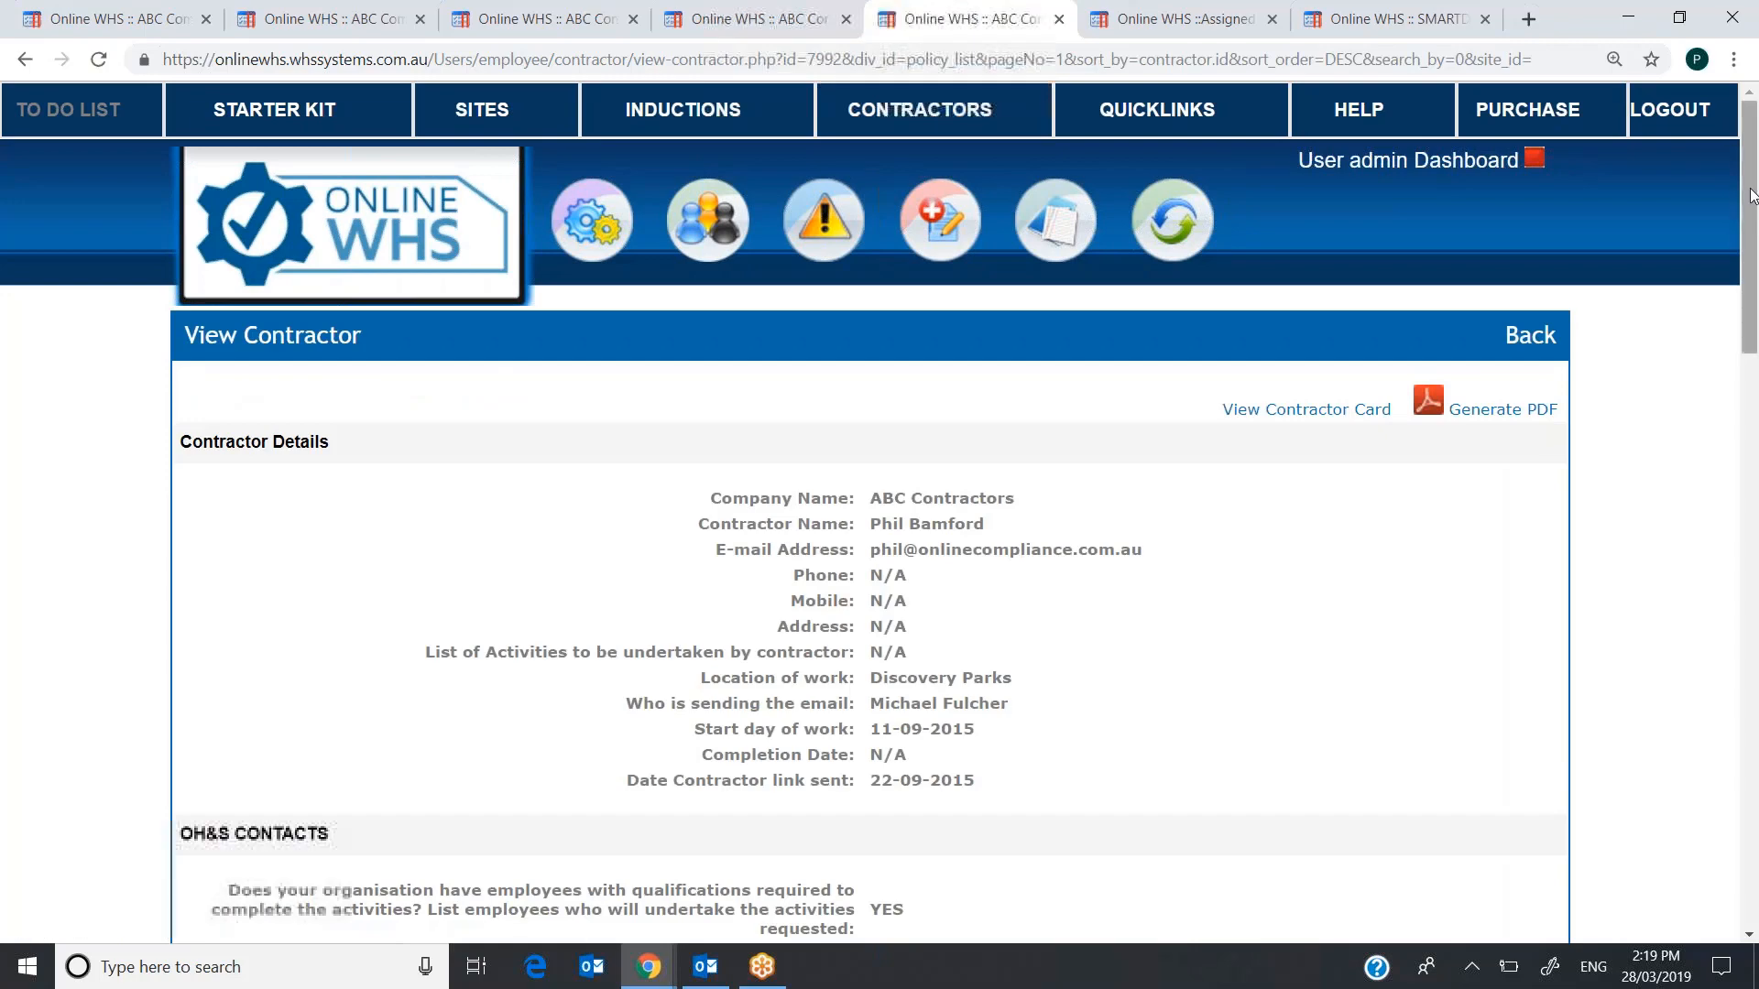
pyautogui.scroll(-3, 1738, 460)
pyautogui.scroll(-15, 1739, 461)
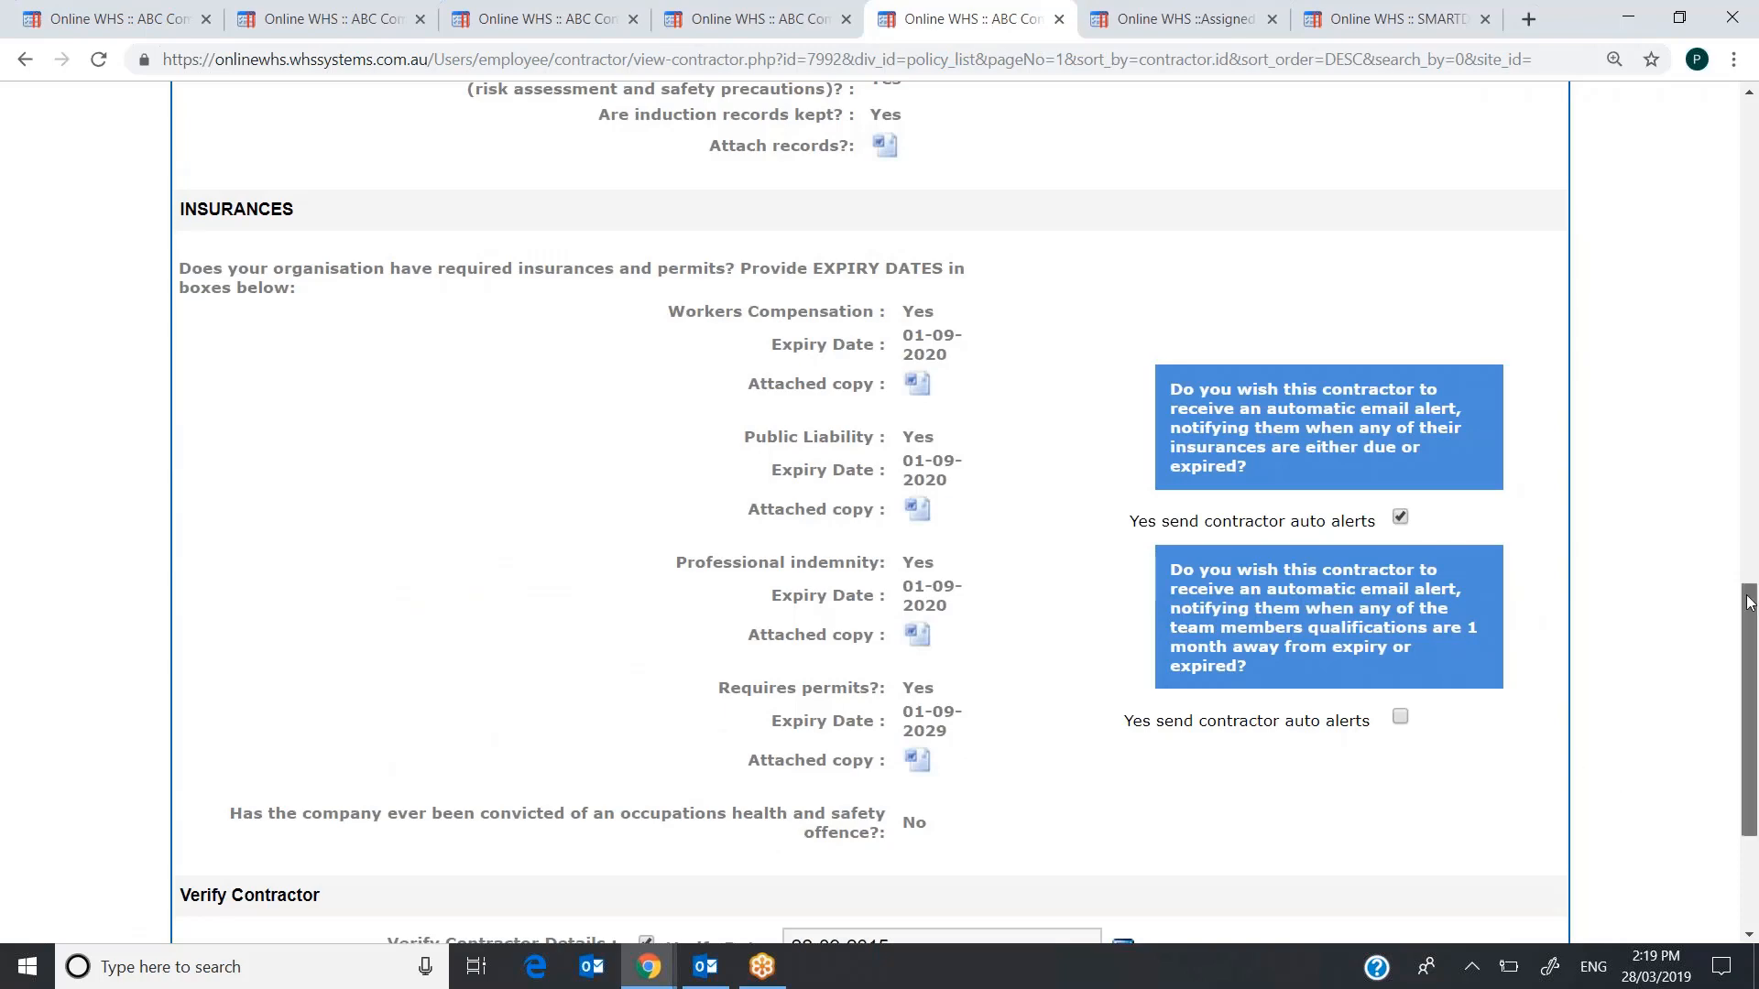
pyautogui.moveTo(1749, 602); pyautogui.dragTo(1749, 106)
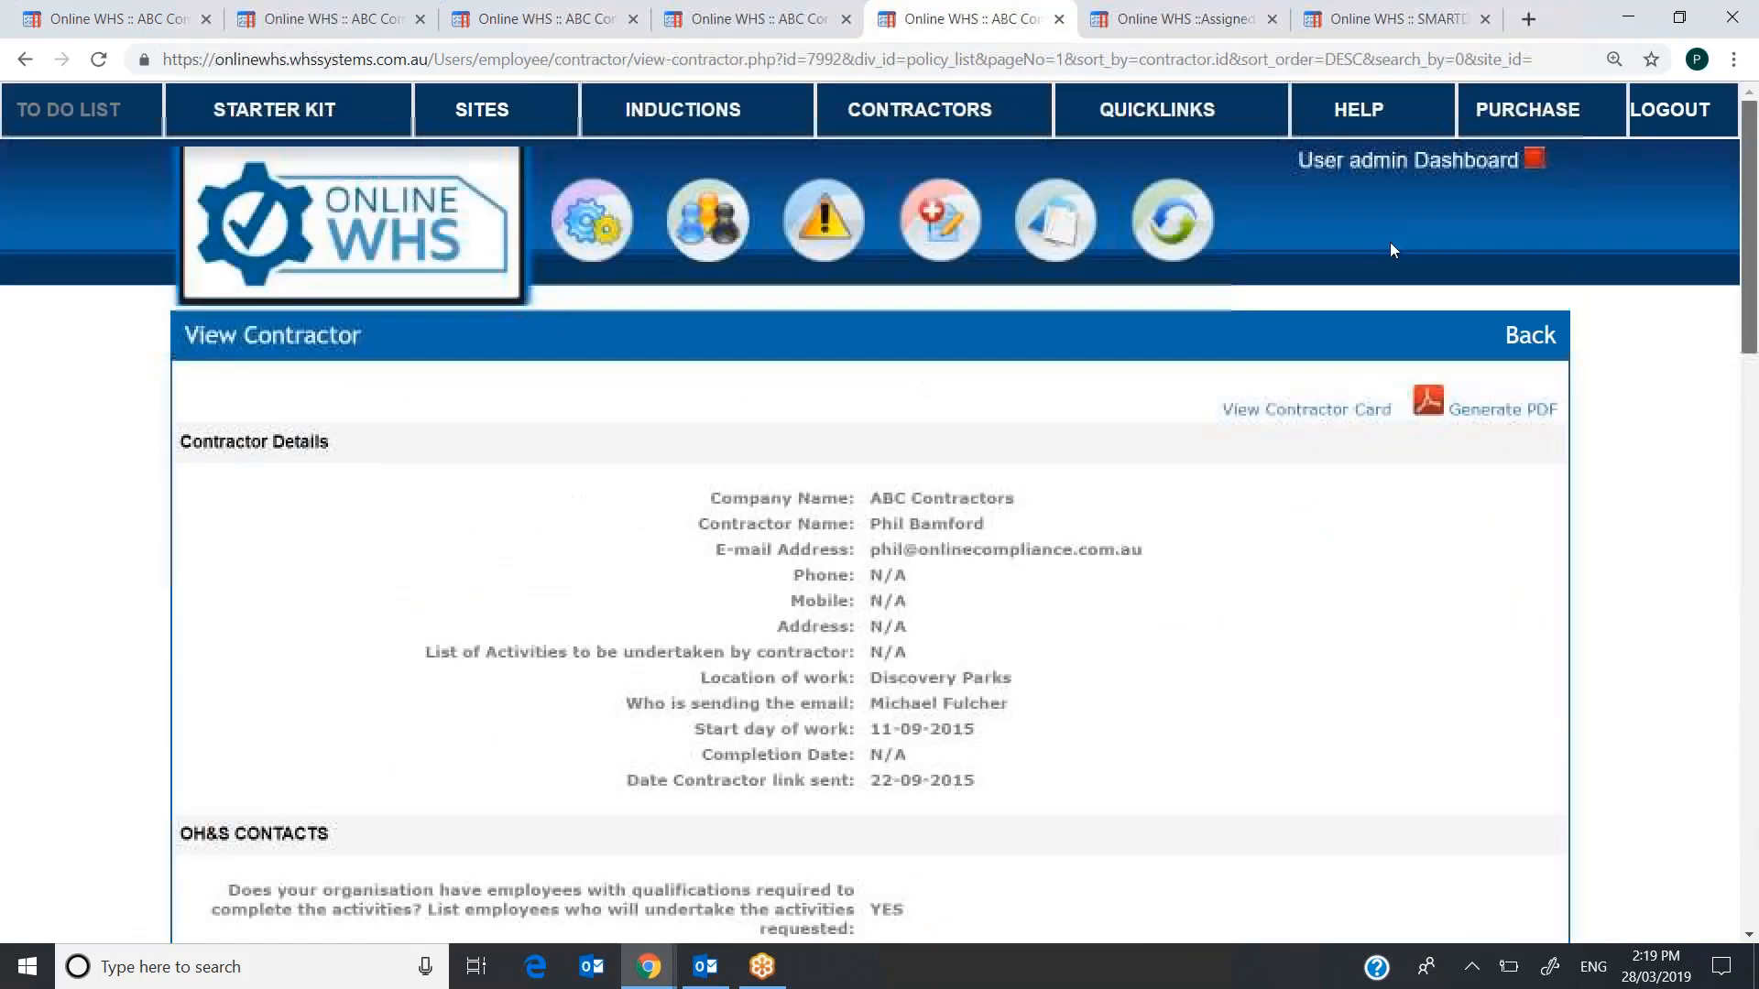
# - Start a new checklist from the Checklists quicklink and set the option beside the Contractor list to Open
pyautogui.click(1168, 113)
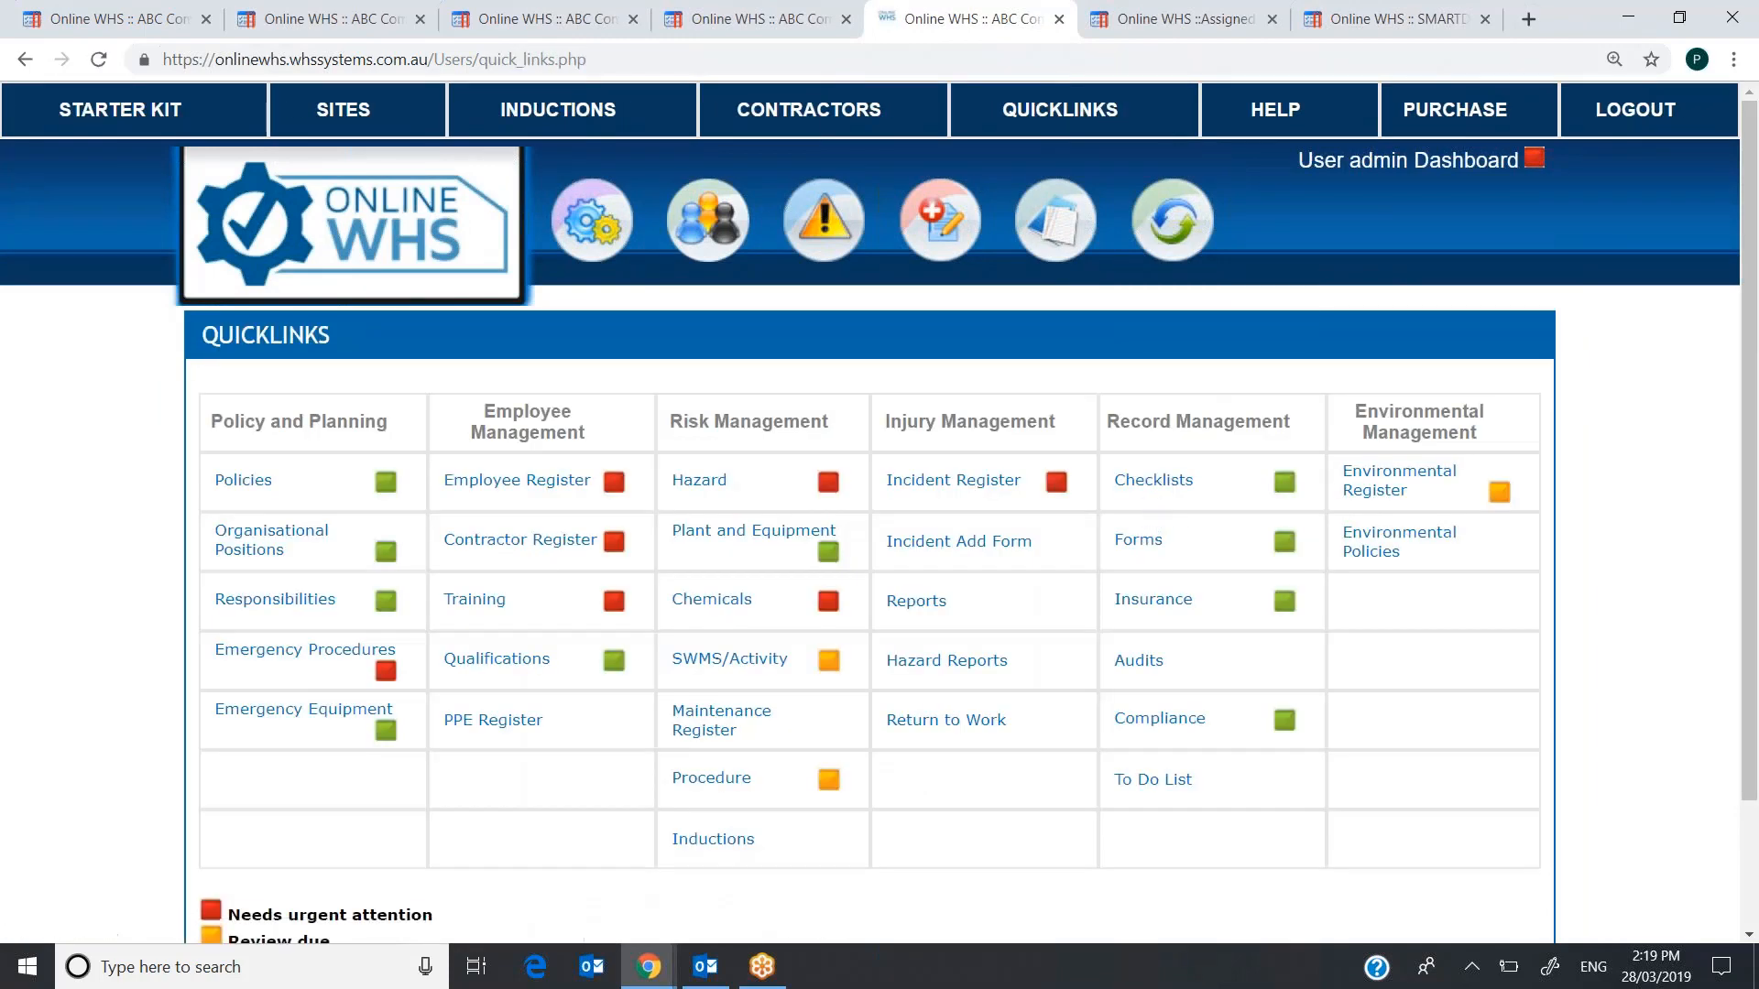
pyautogui.click(1151, 478)
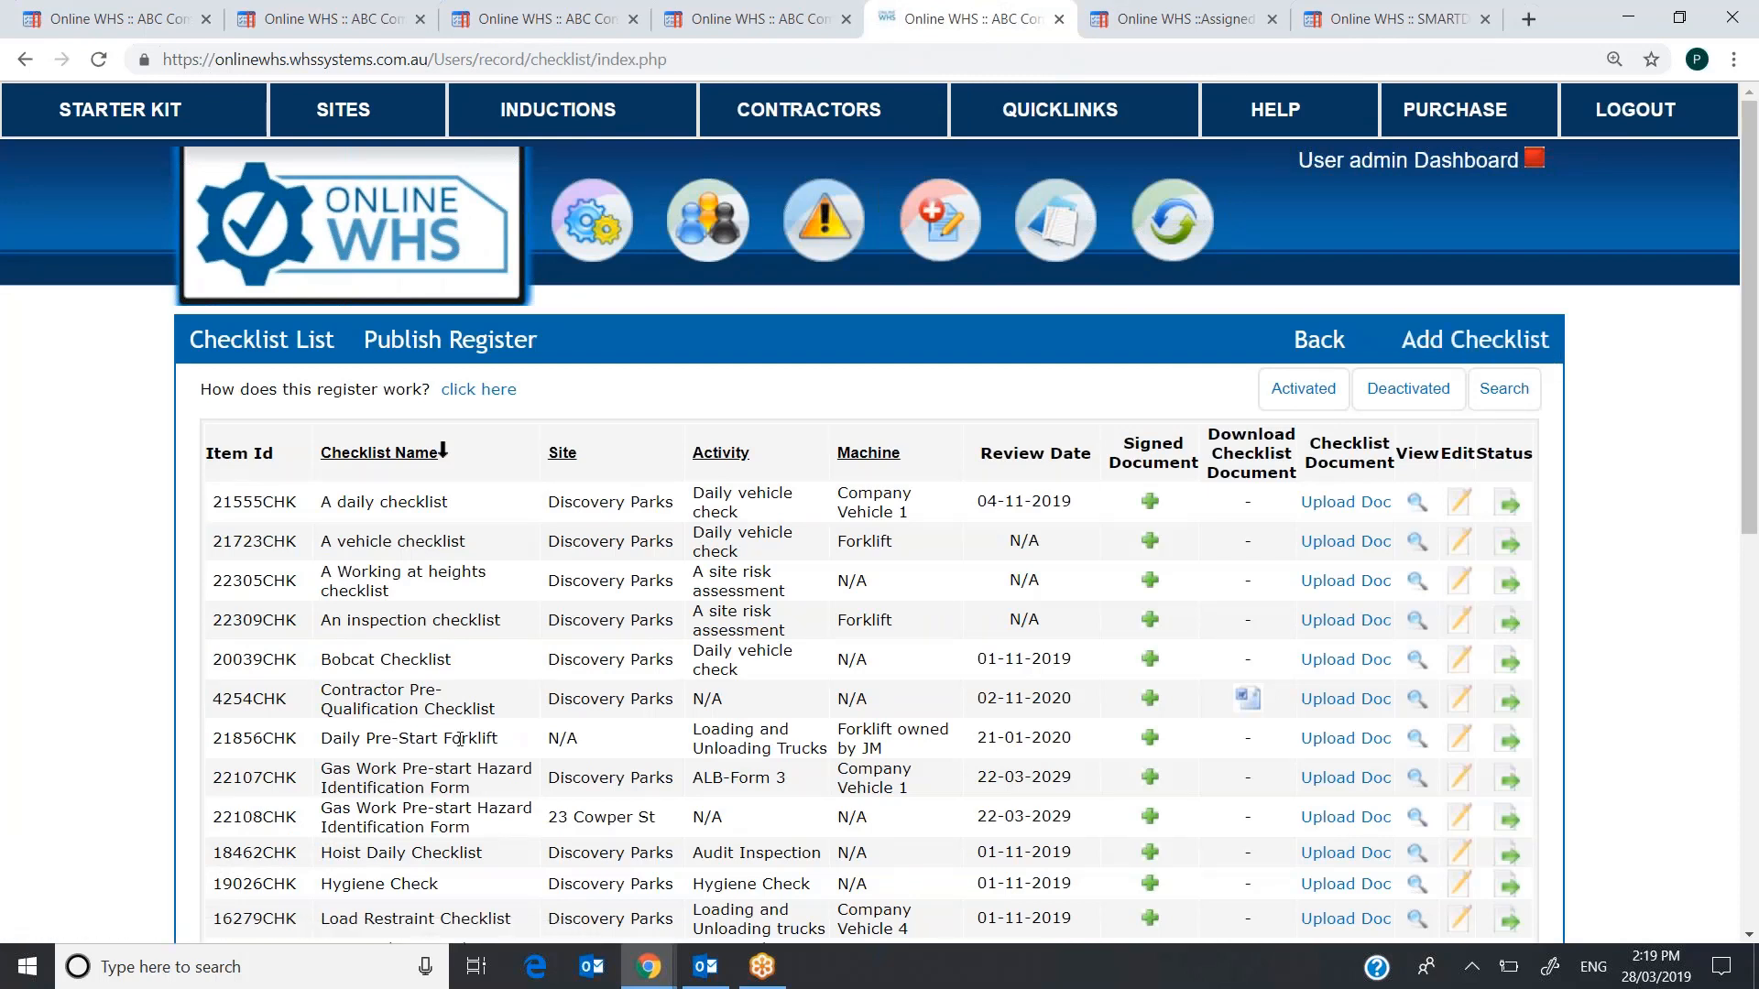
pyautogui.click(1468, 359)
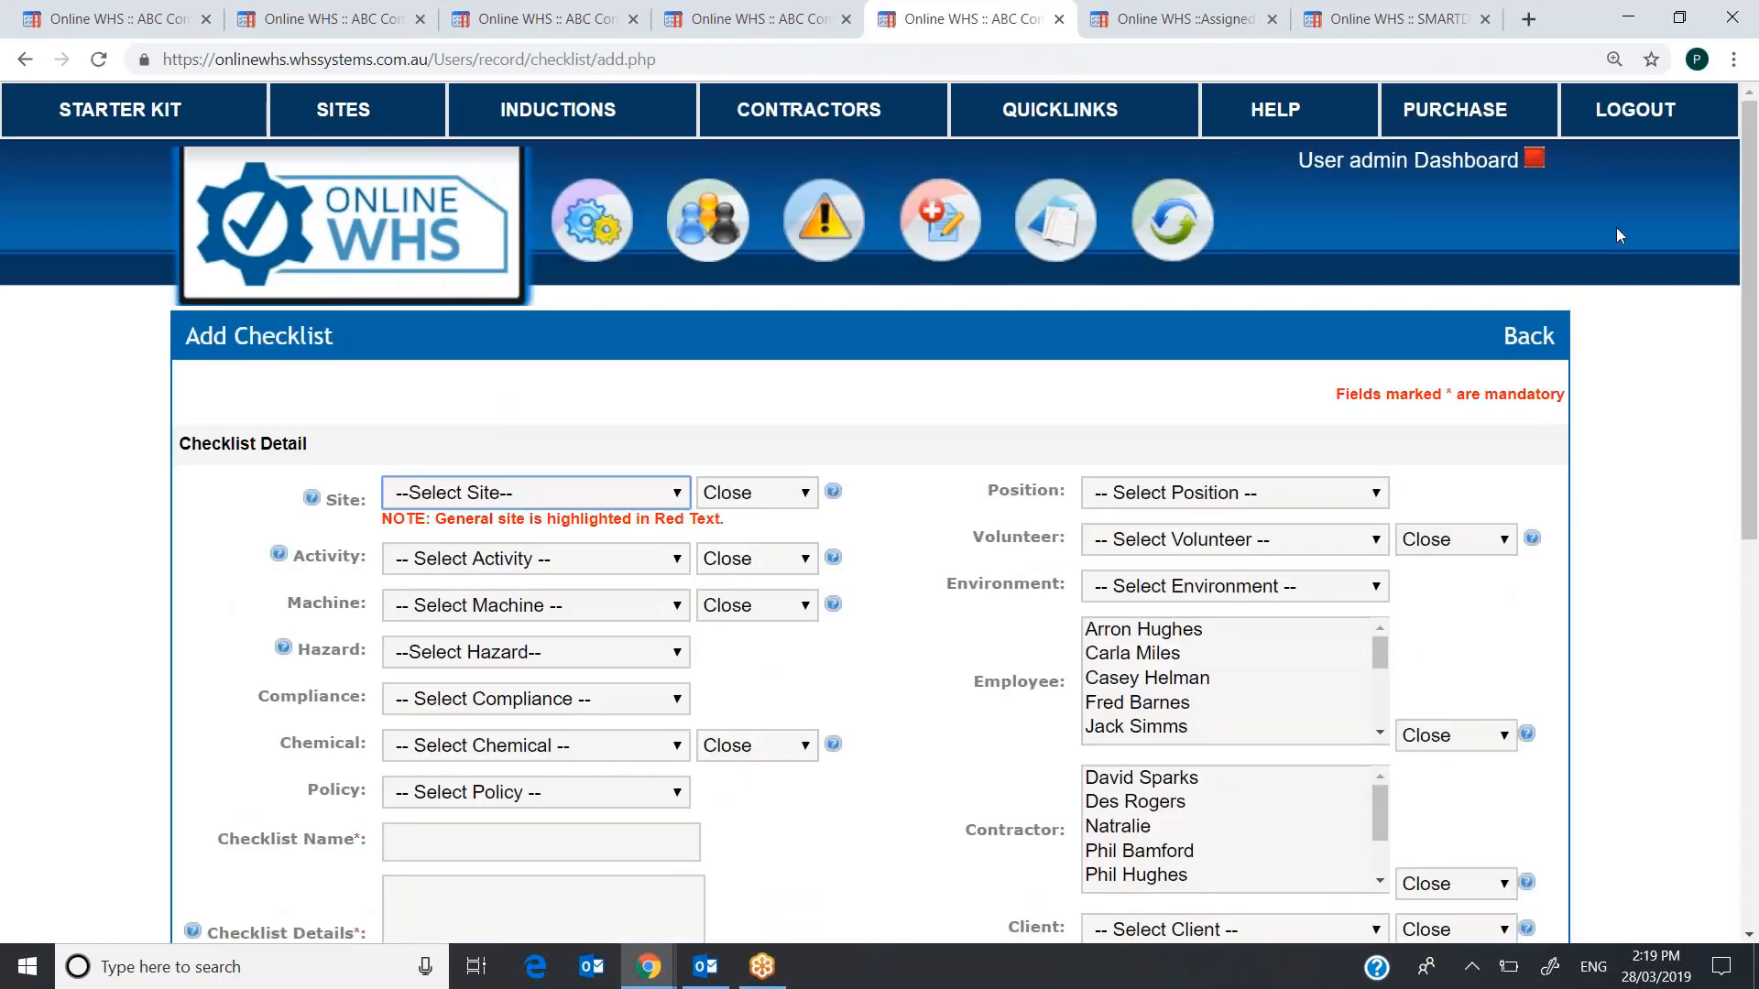
pyautogui.scroll(-2, 1747, 151)
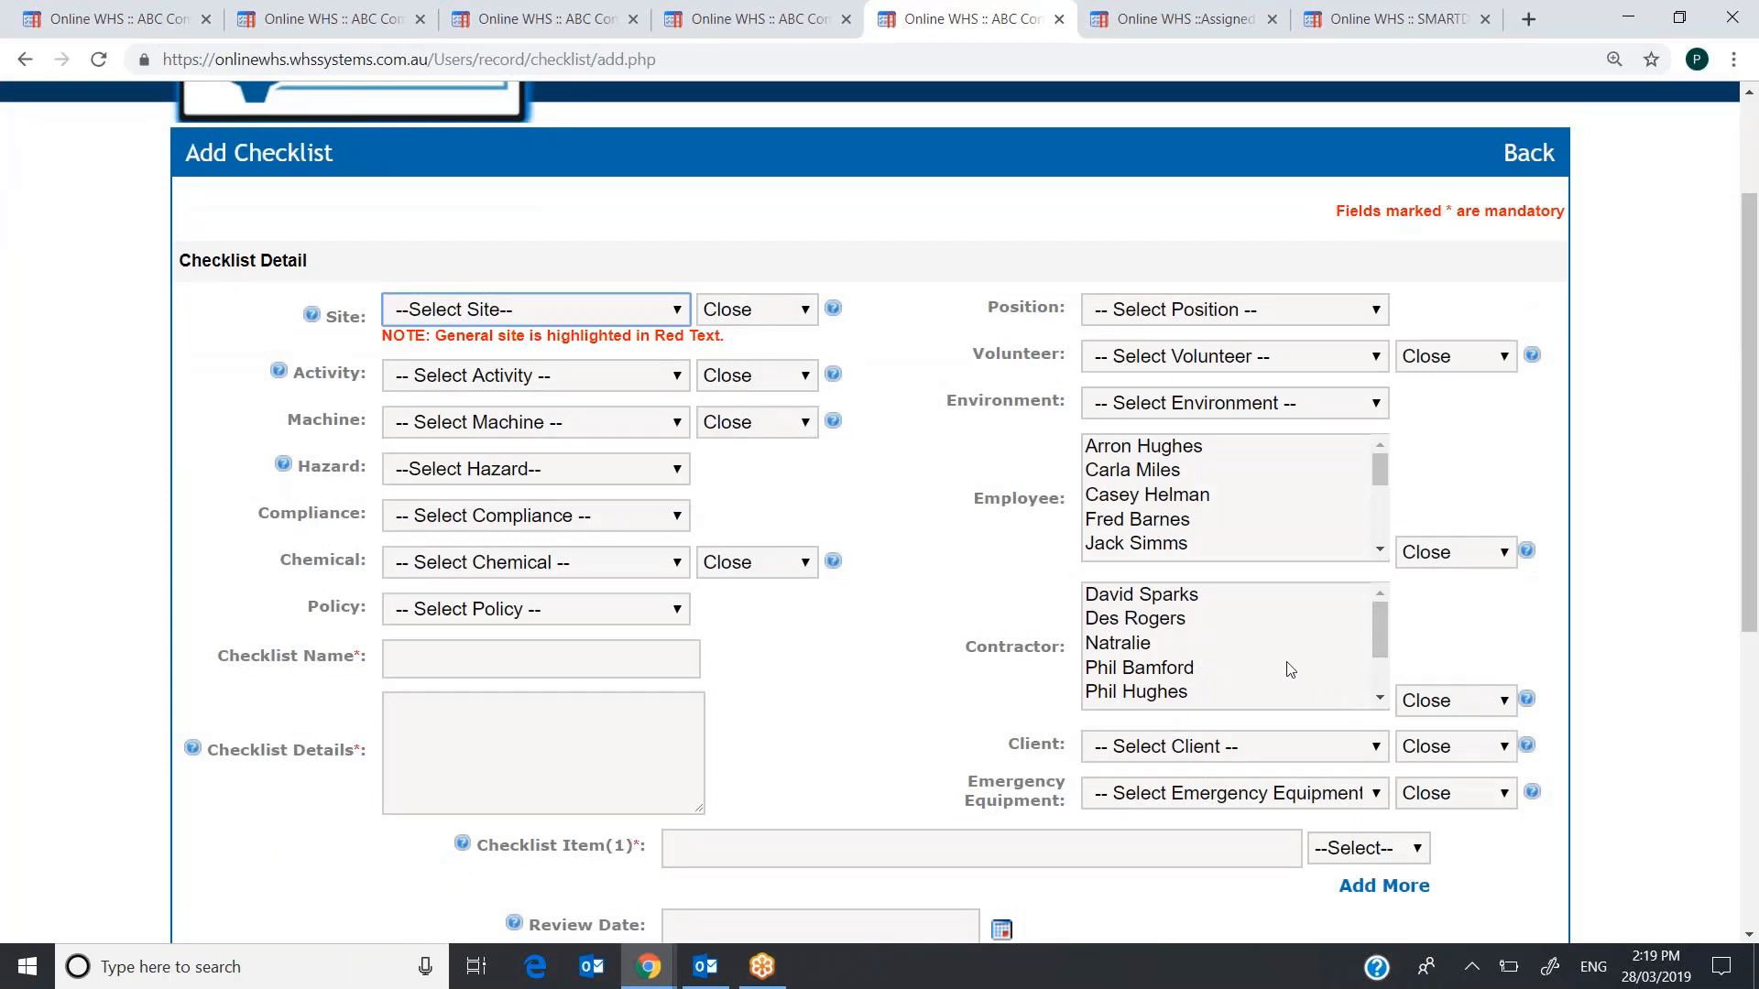
pyautogui.click(1465, 704)
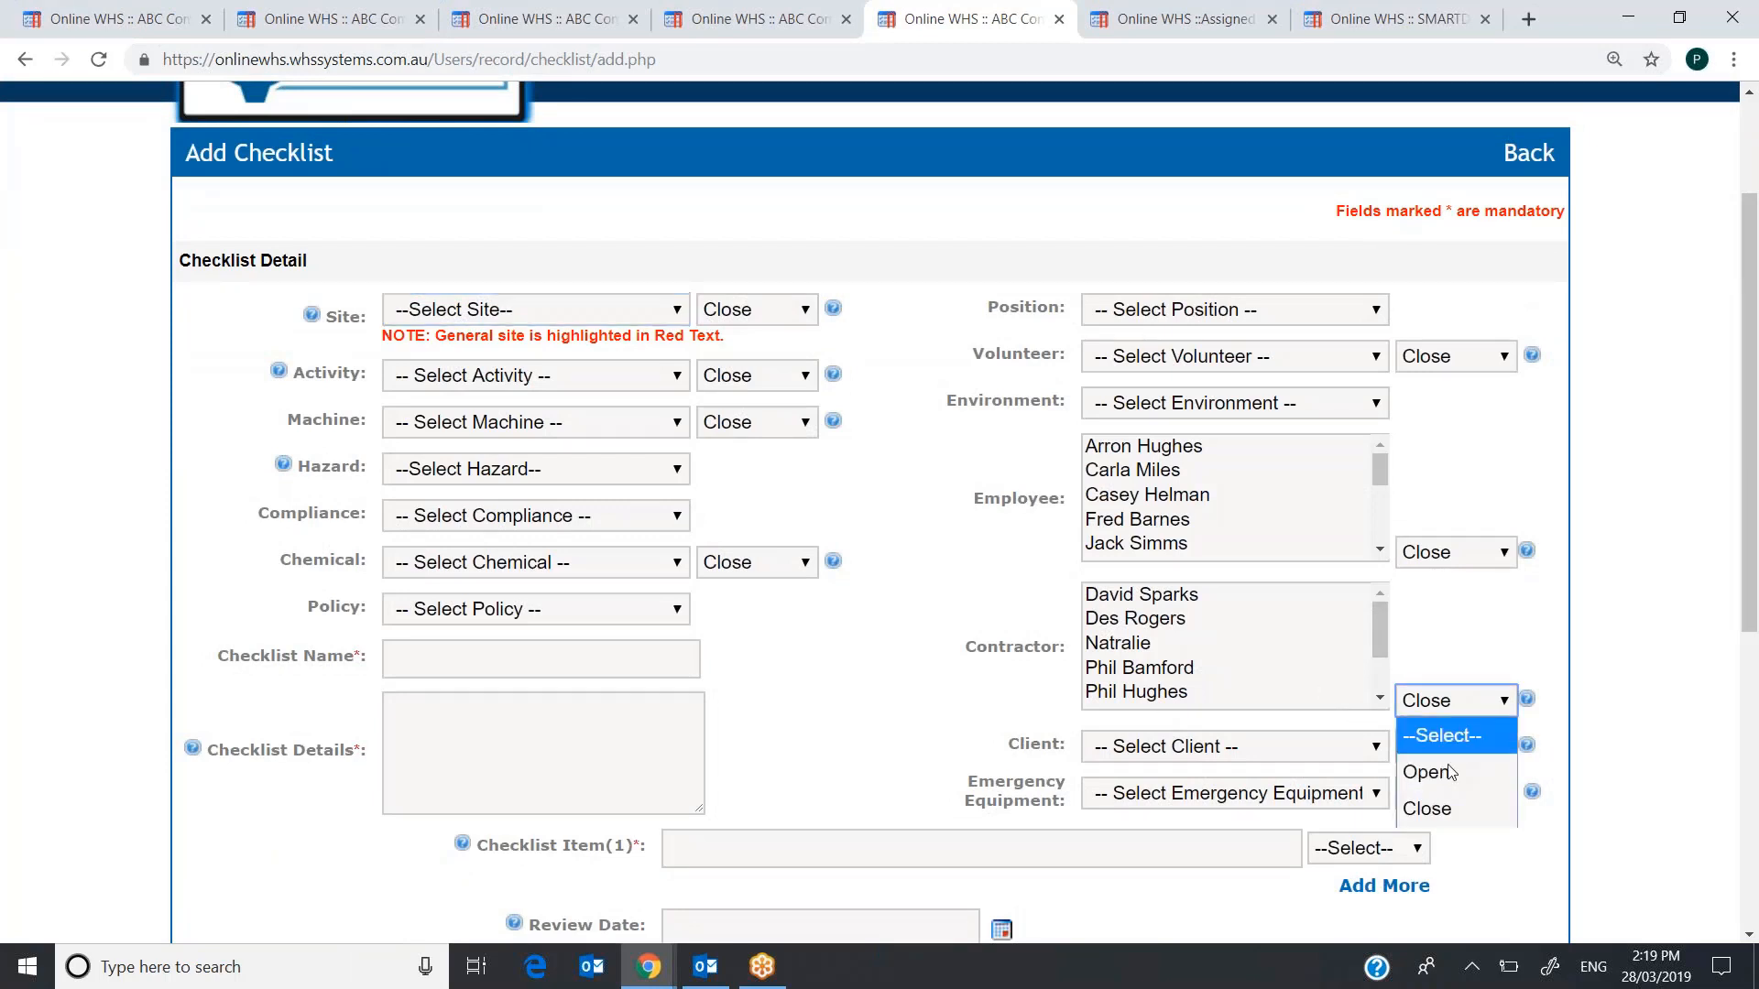
pyautogui.click(1445, 773)
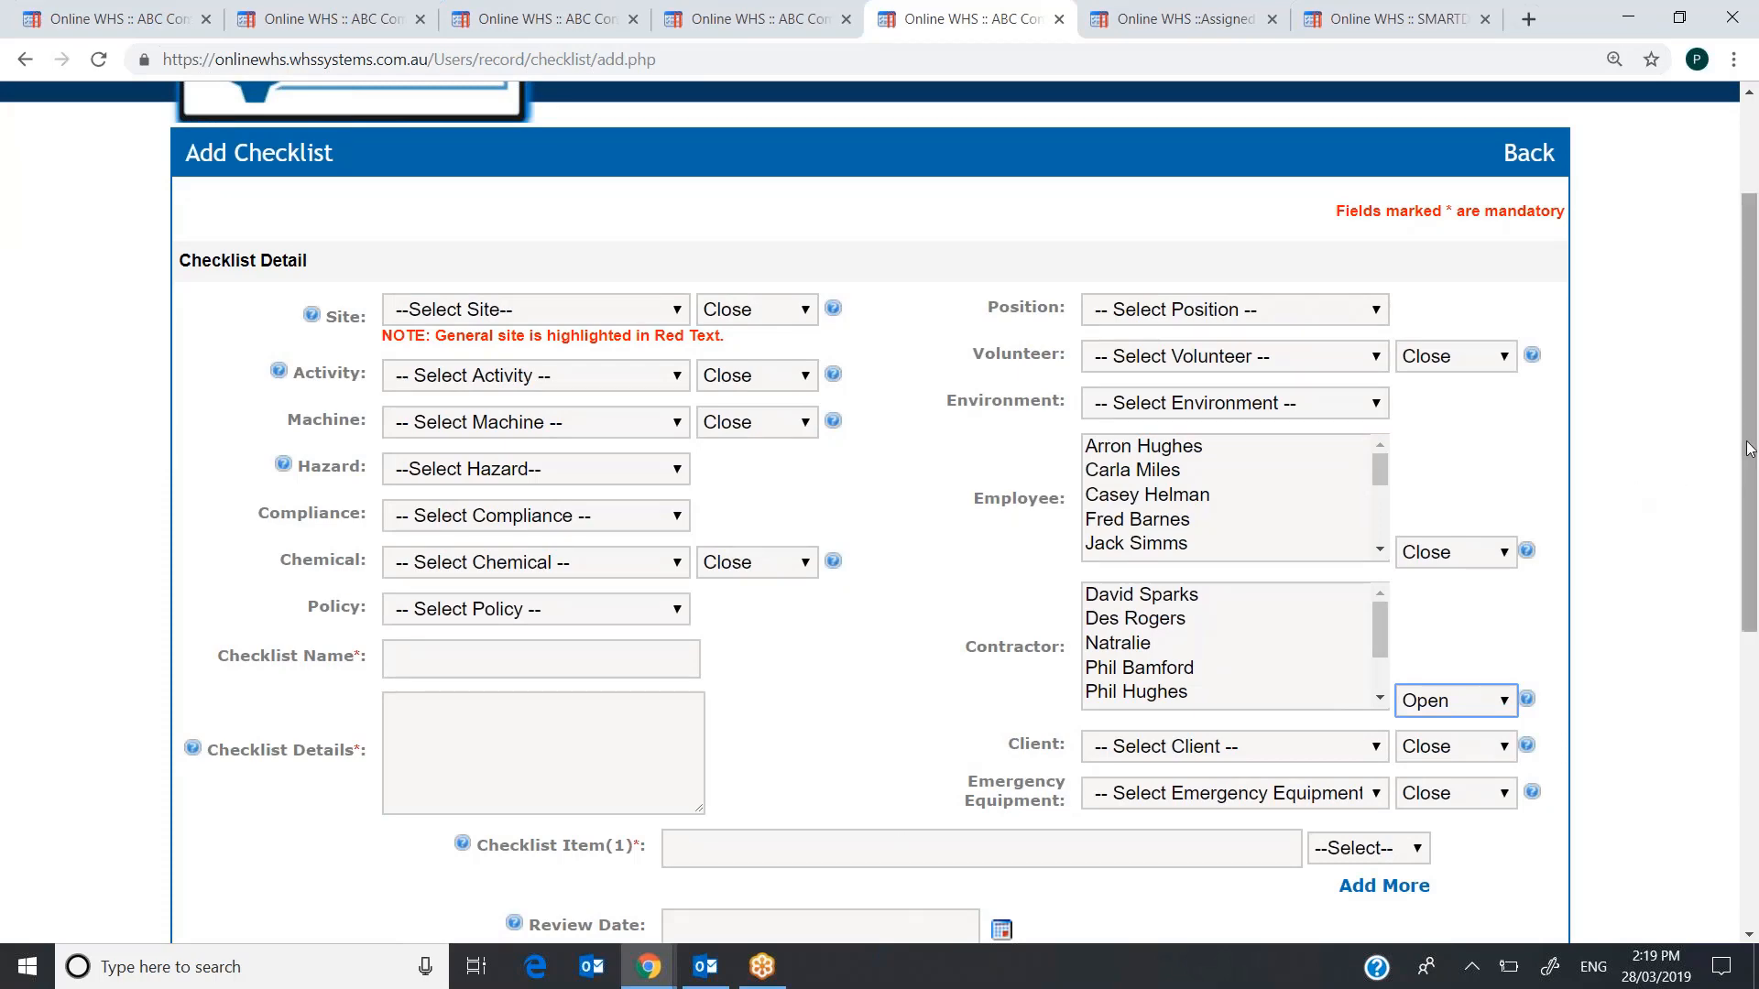
# - Open the Incident Add form, choose Contractor as the person type, check the company and subcontractor selectors, and return to Quicklinks
pyautogui.scroll(2, 1750, 426)
pyautogui.moveTo(962, 215)
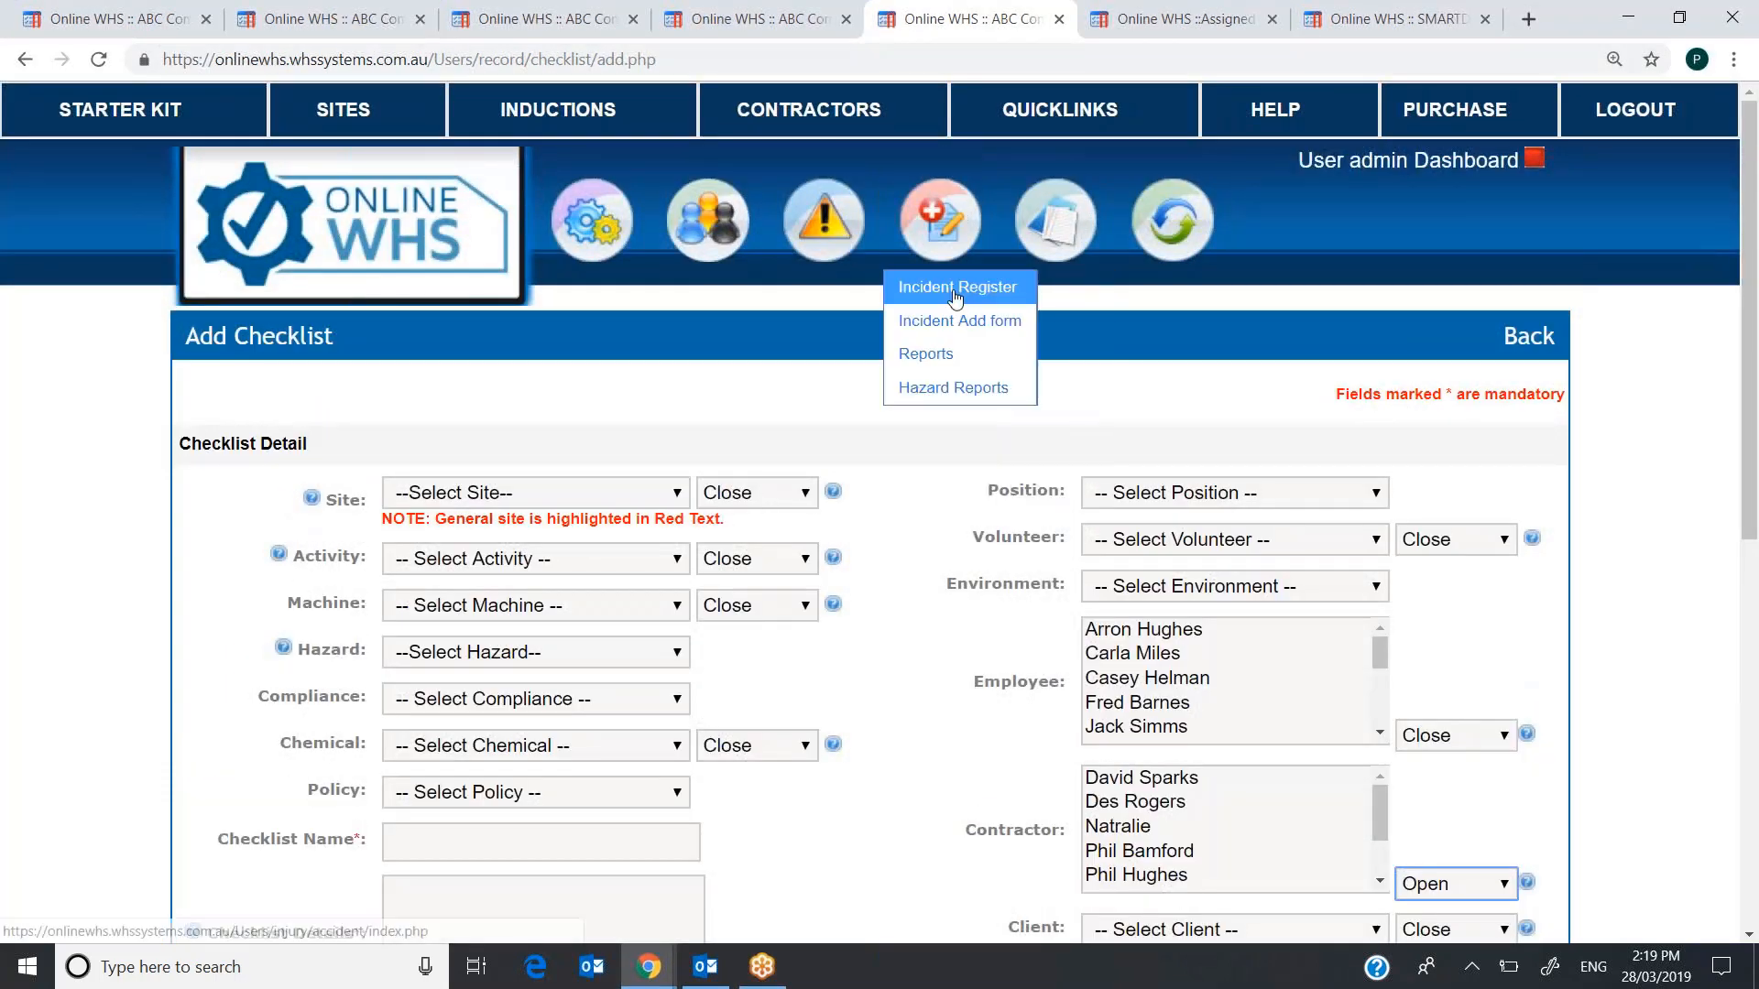
pyautogui.click(948, 328)
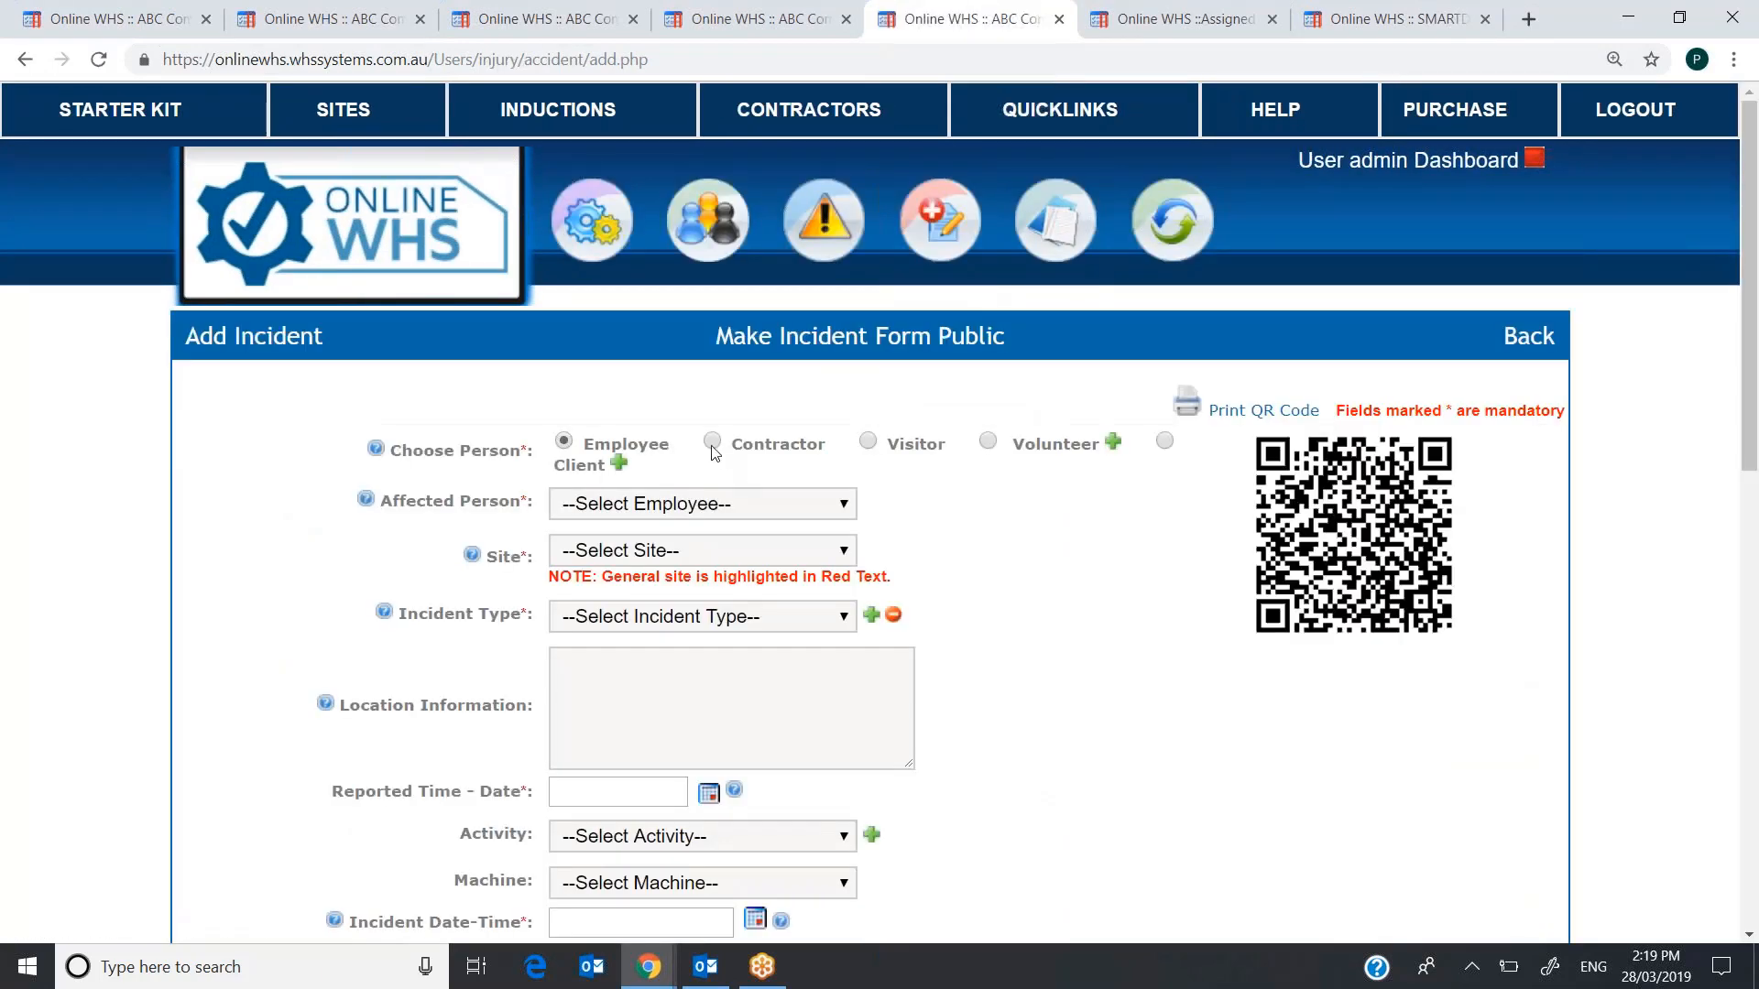
pyautogui.click(713, 443)
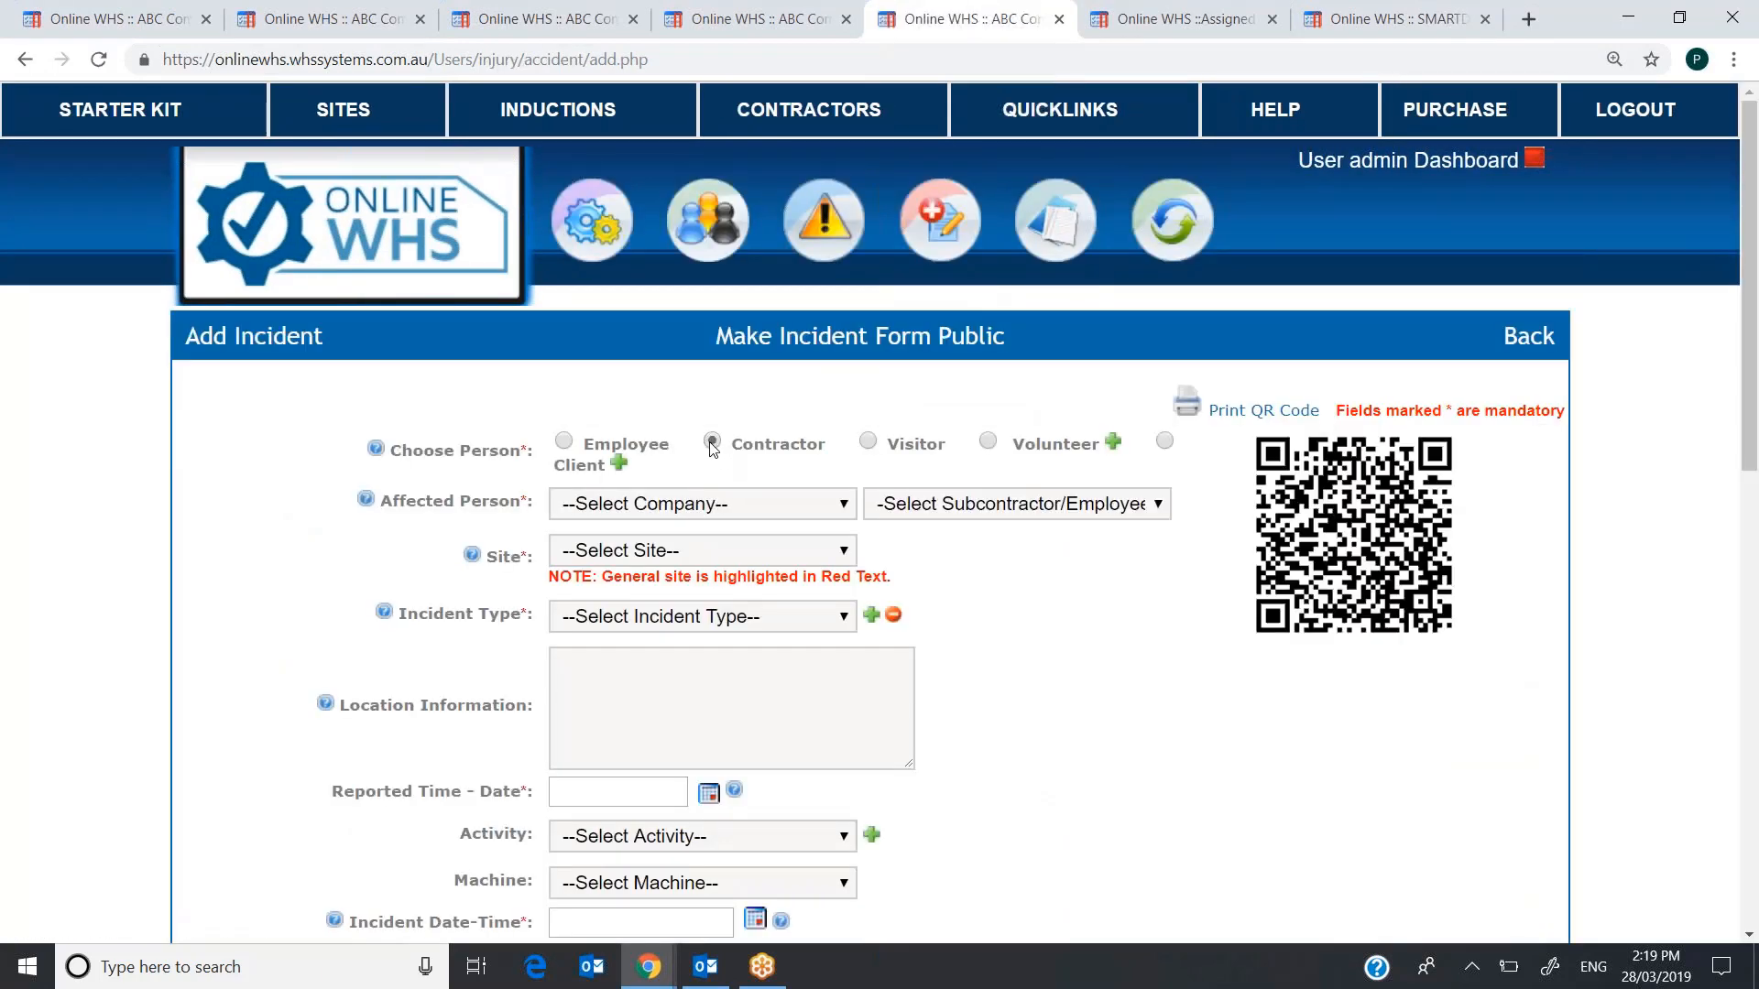
pyautogui.click(756, 505)
pyautogui.click(975, 529)
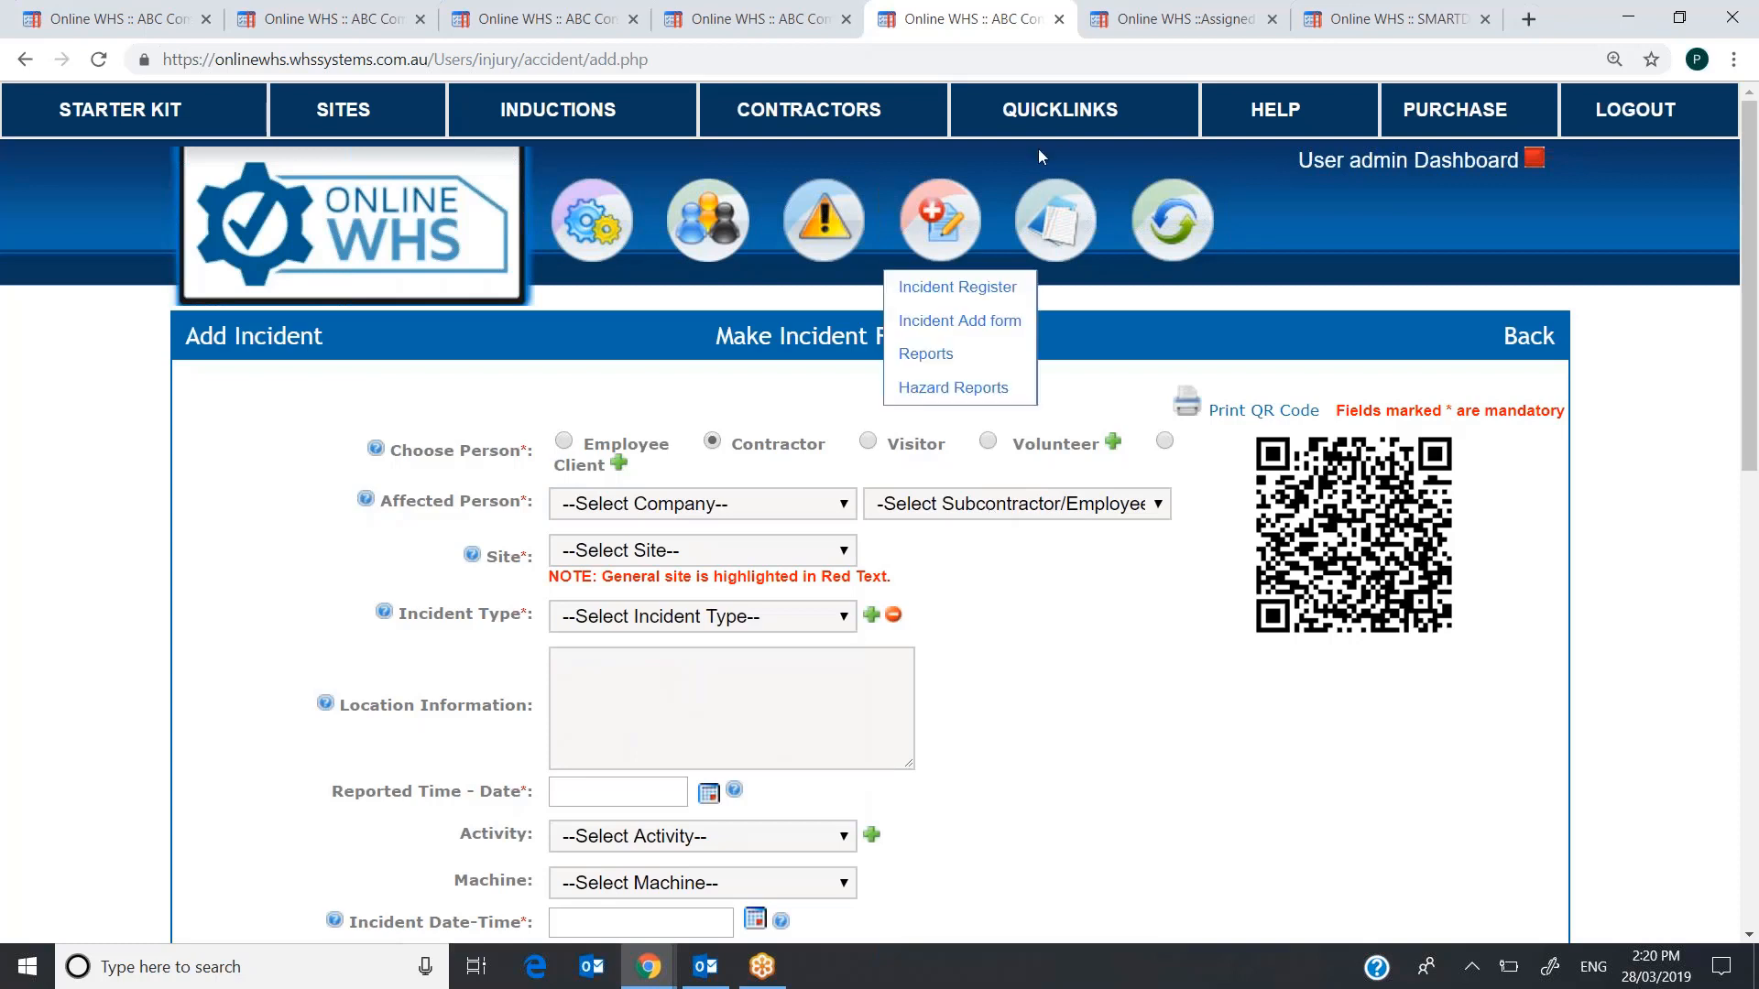
pyautogui.click(1065, 111)
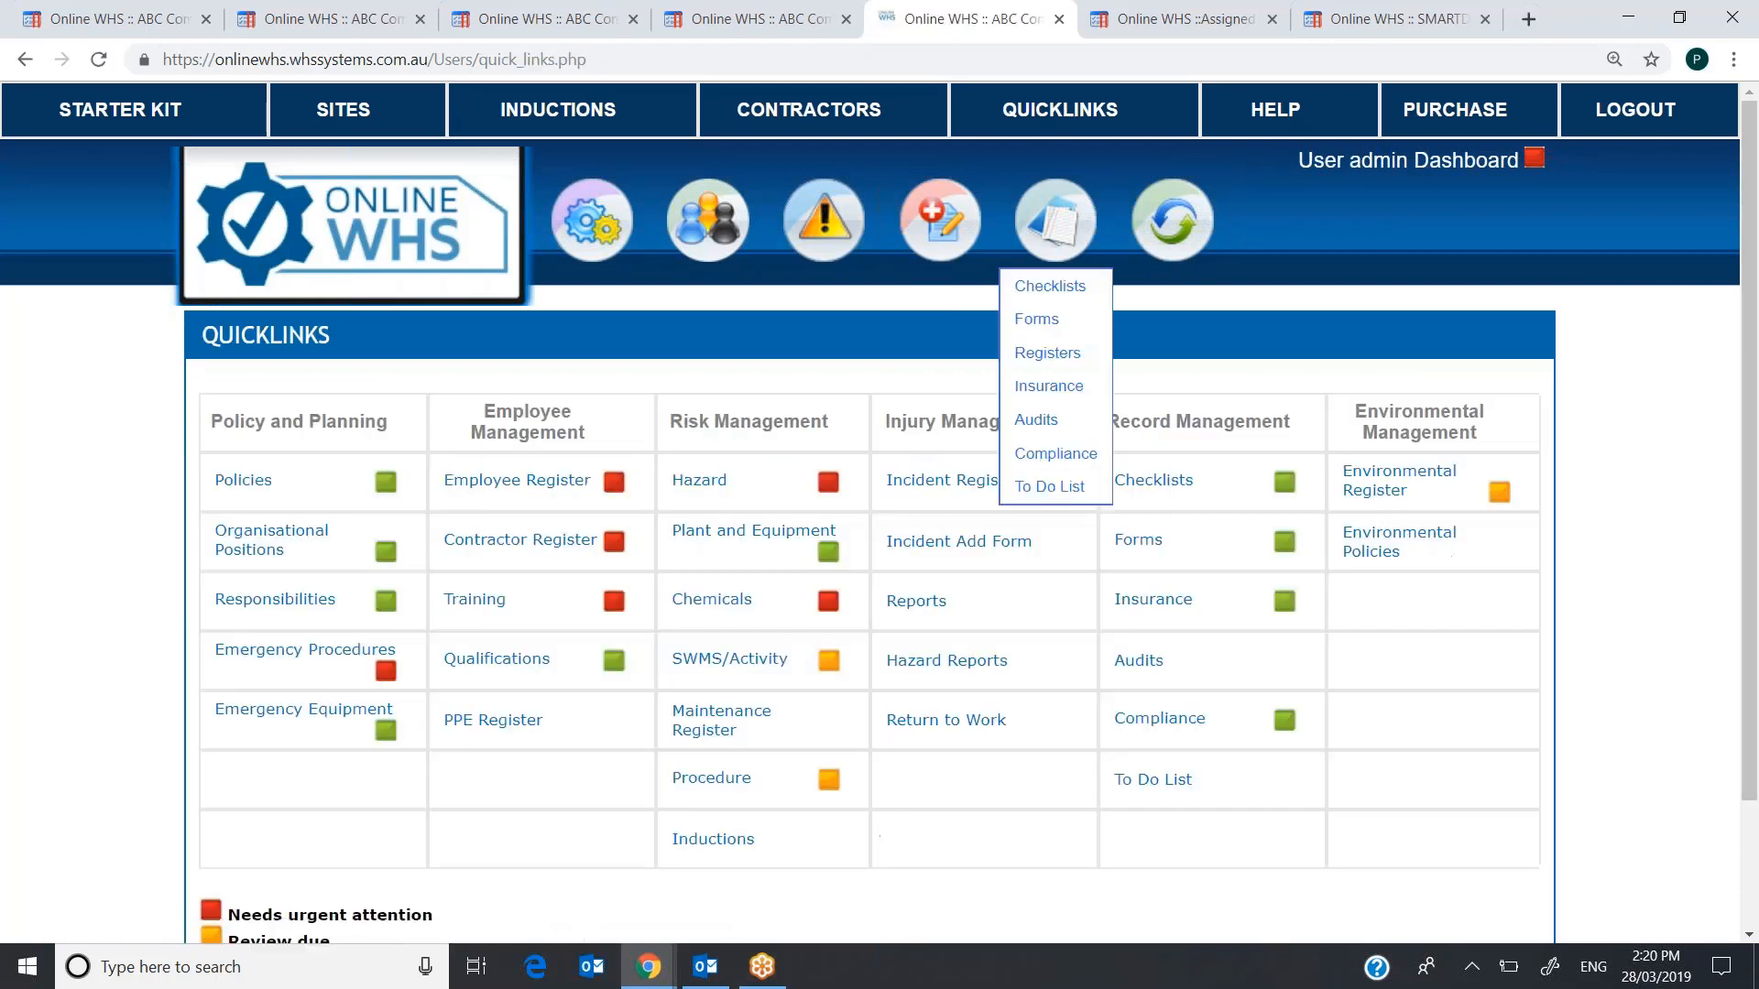